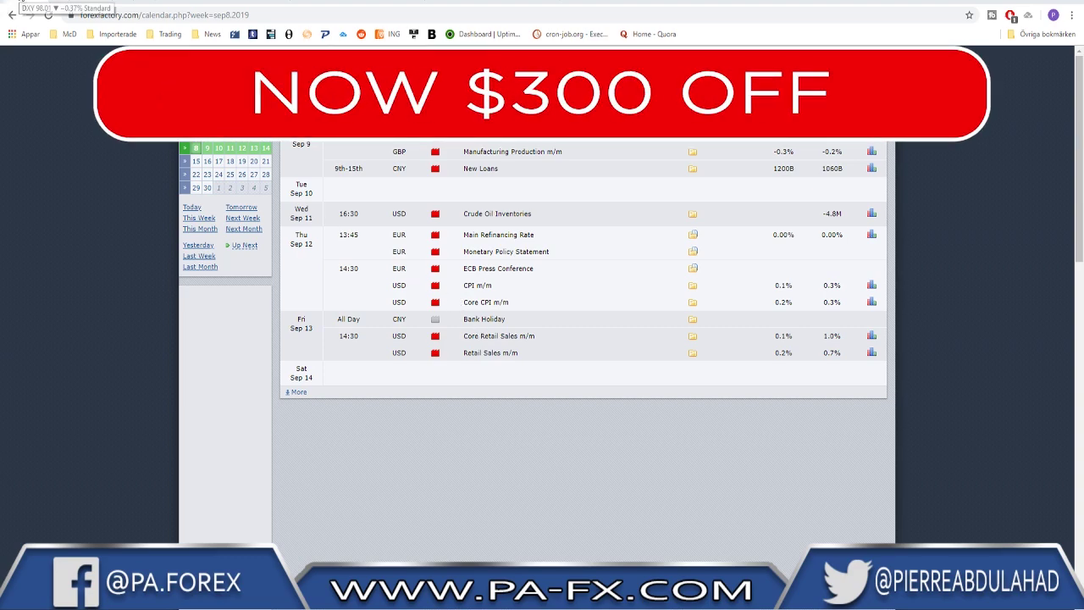
Switch to the TradingView daily chart of the U.S. Dollar Currency Index and examine its recent price action
click(44, 4)
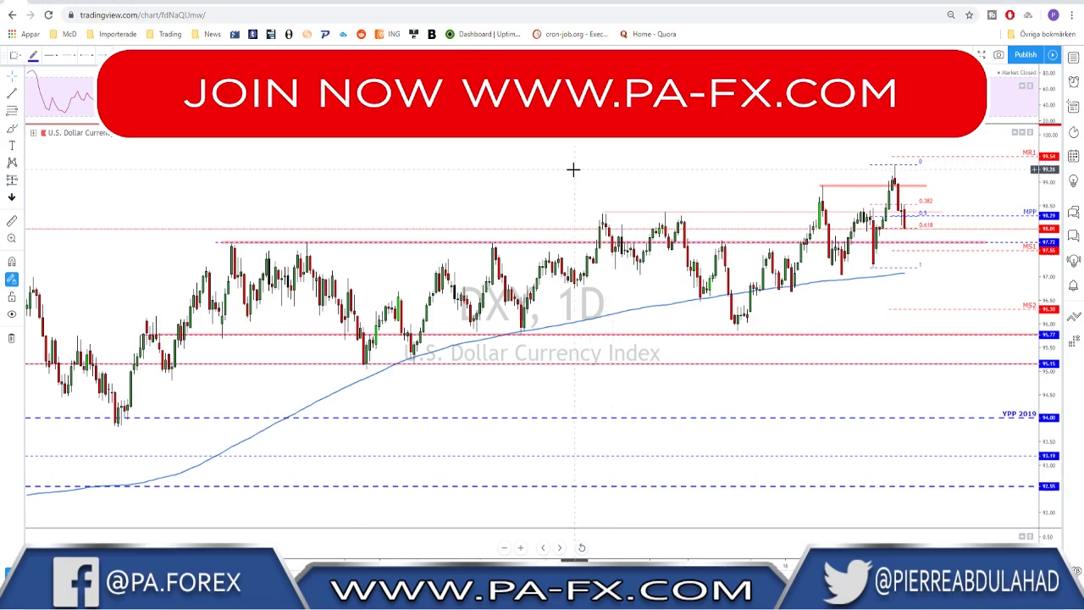
scroll(574, 169, up, 3)
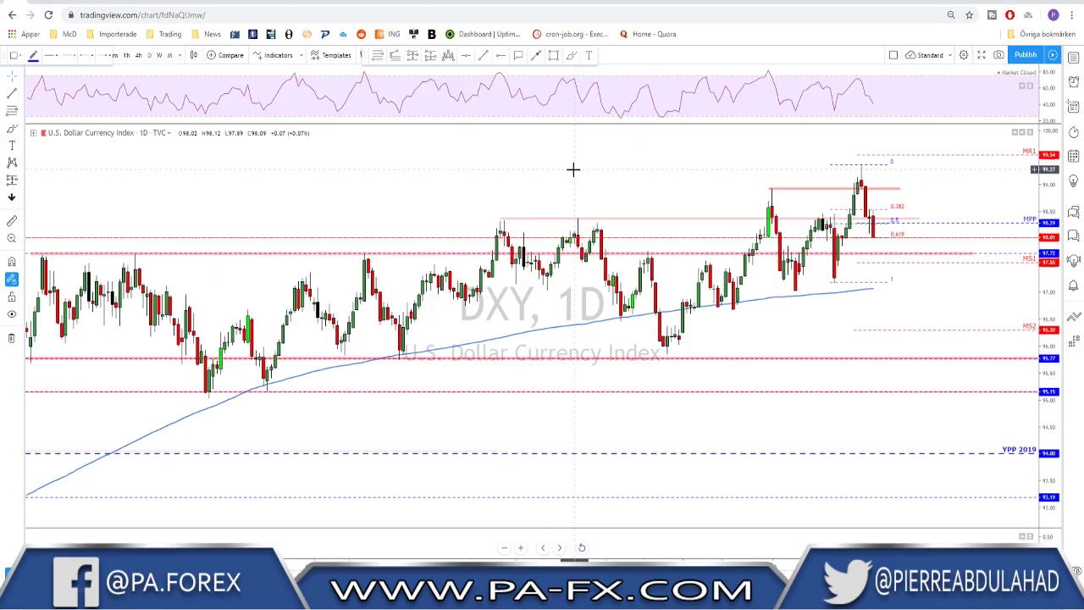
scroll(637, 169, down, 1)
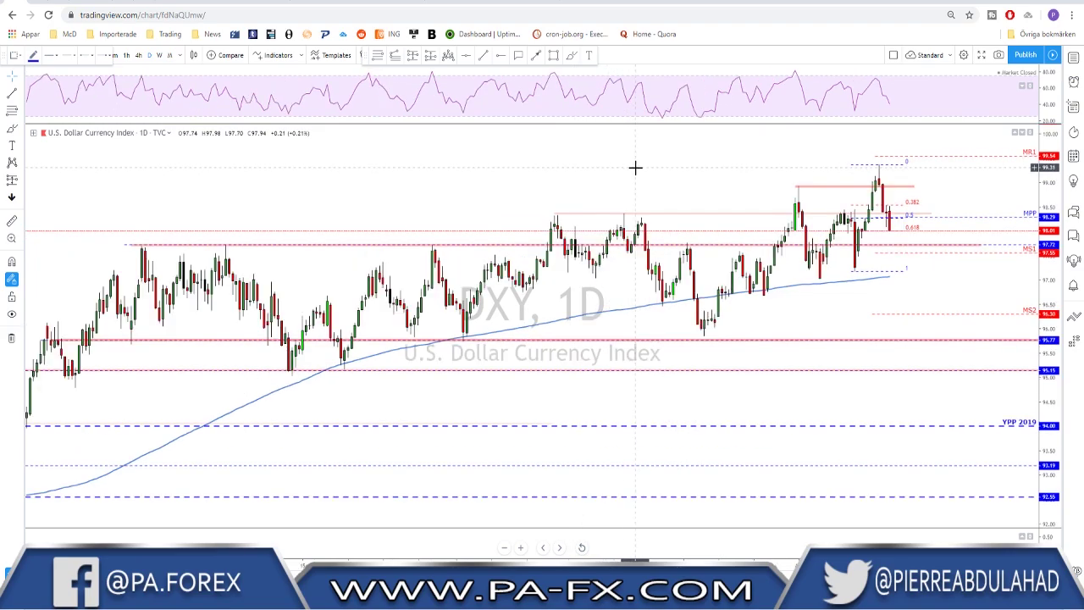
scroll(556, 164, up, 4)
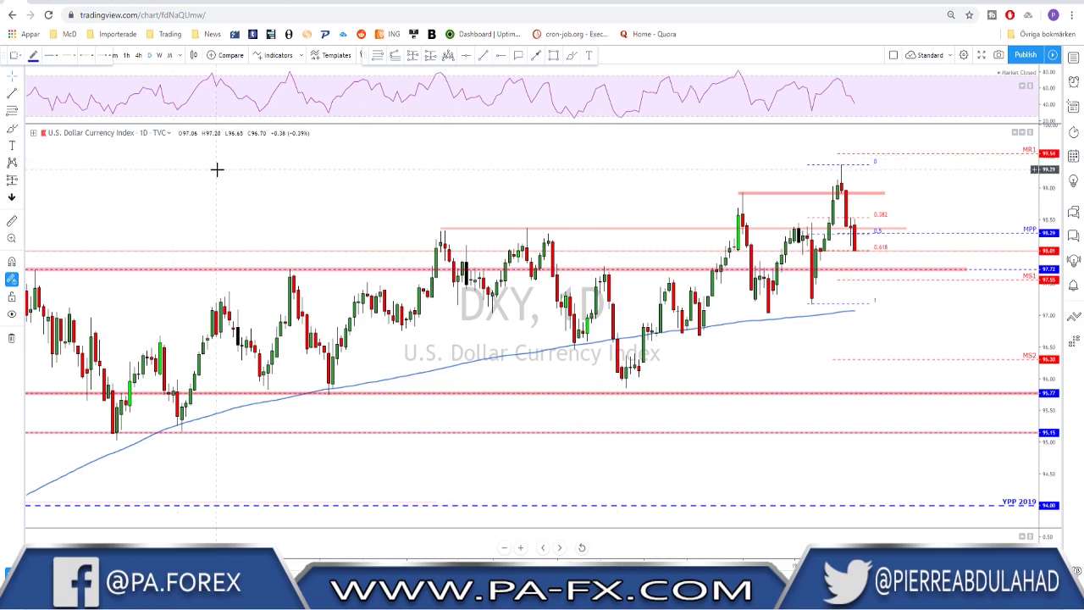
View the DXY chart on the 4-hour and then the 1-hour timeframe, examining the earlier sell-off low and recent swings
click(138, 55)
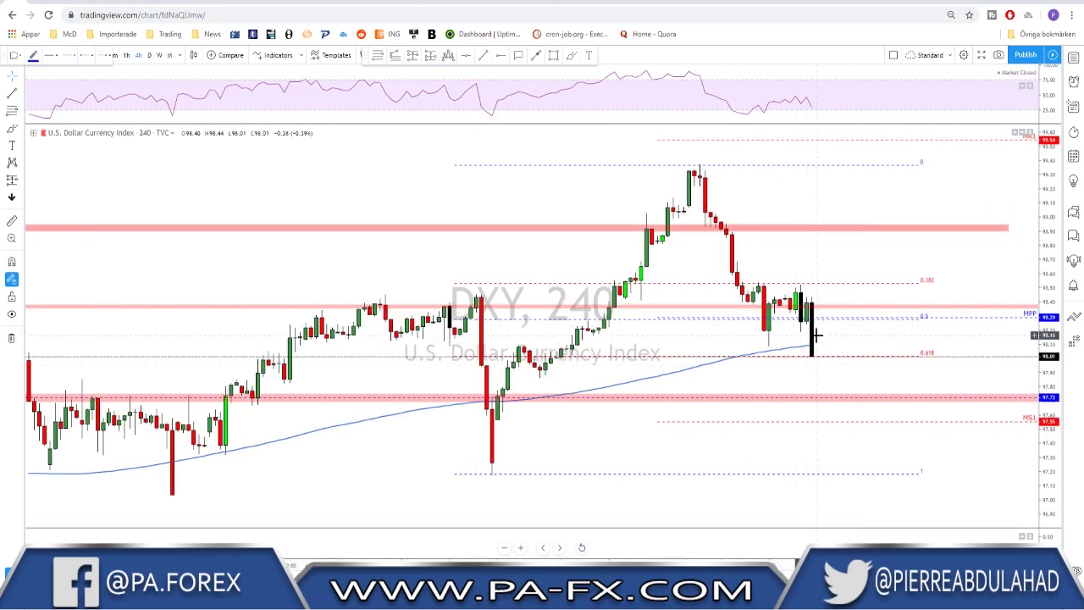
click(126, 55)
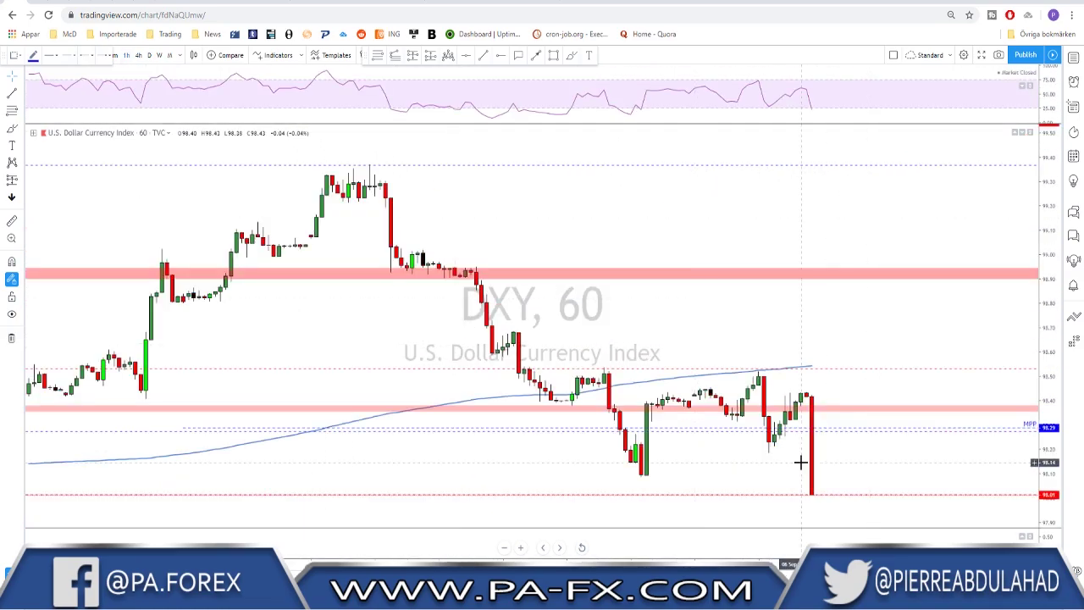
scroll(800, 462, down, 5)
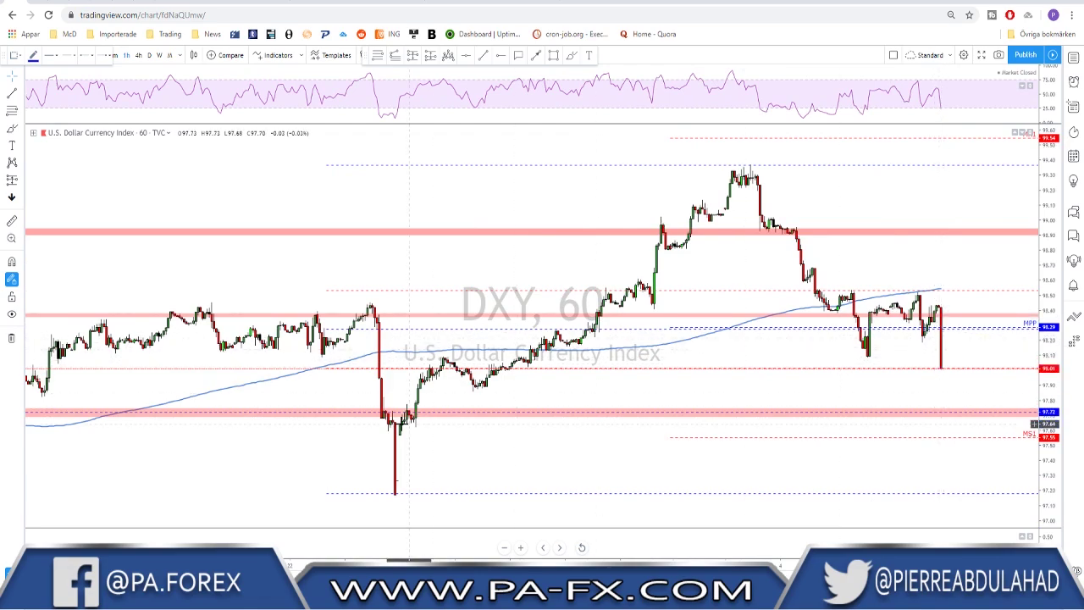
drag(410, 424, 551, 443)
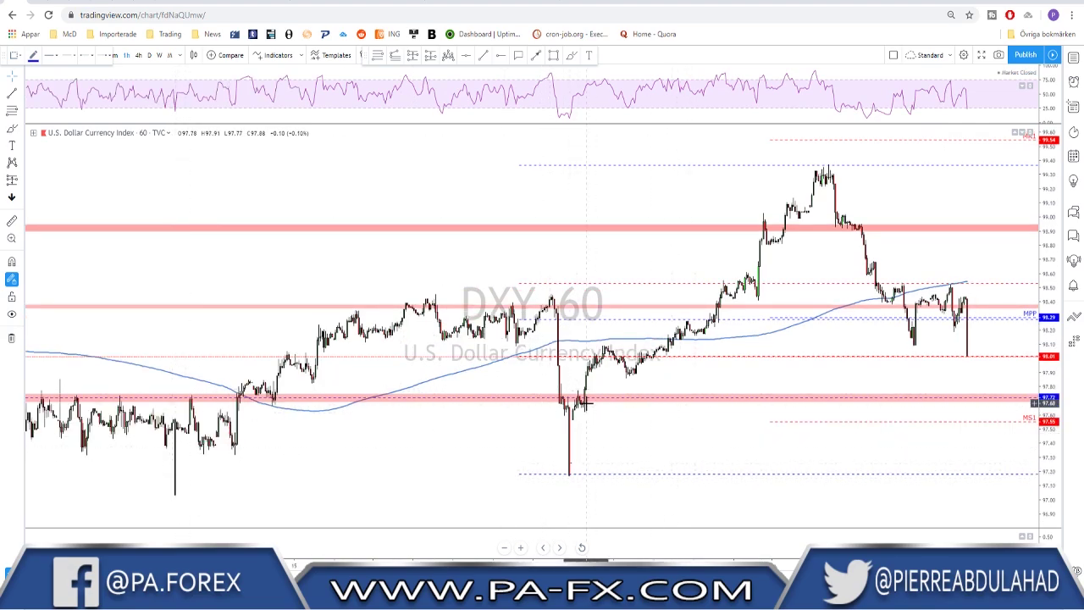
scroll(581, 399, up, 2)
scroll(592, 362, up, 1)
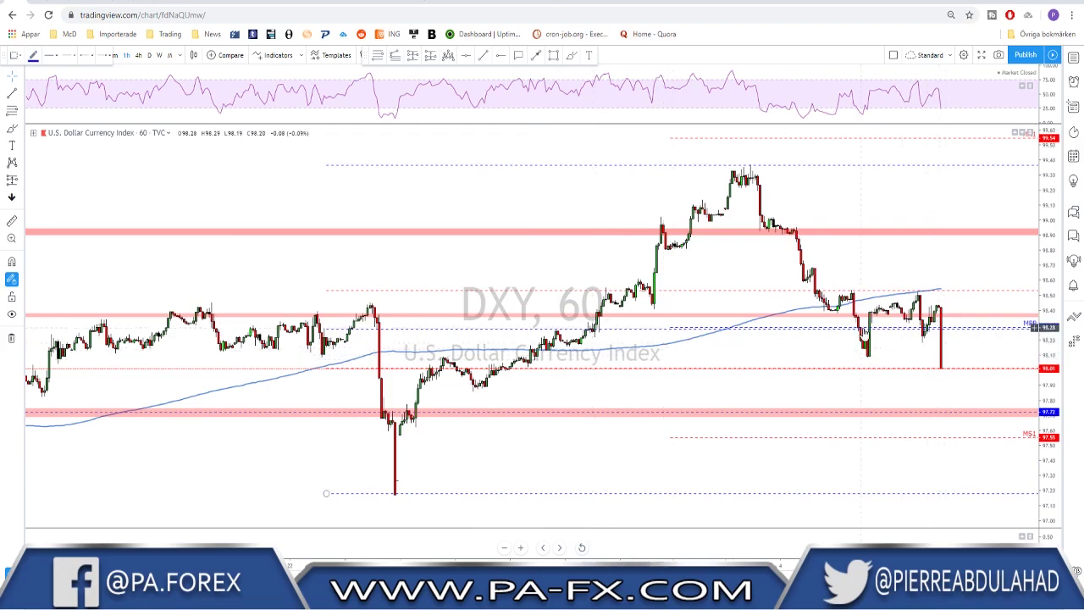
Circle the latest large bearish candle on the hourly DXY chart with a freehand brush stroke
scroll(911, 343, up, 2)
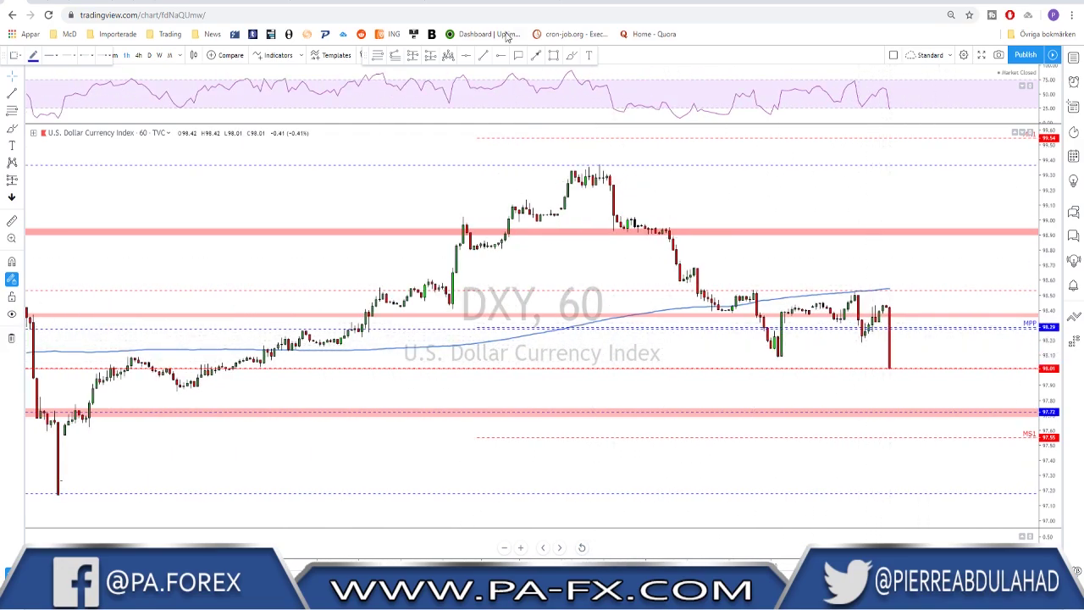
scroll(923, 343, down, 1)
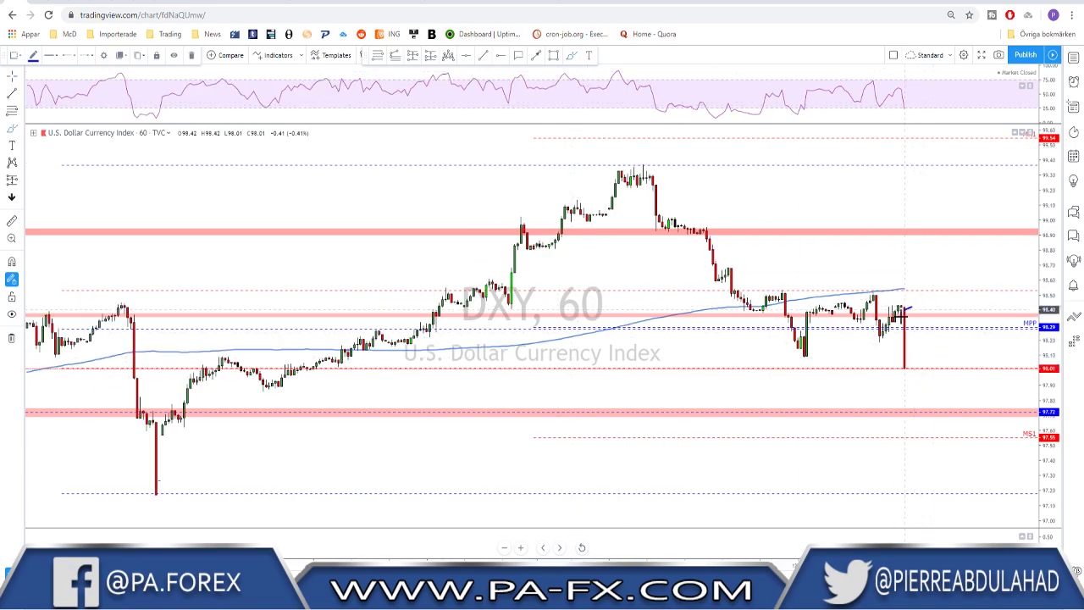
mouse_move(905, 307)
mouse_down()
mouse_move(921, 310)
mouse_move(912, 306)
mouse_up()
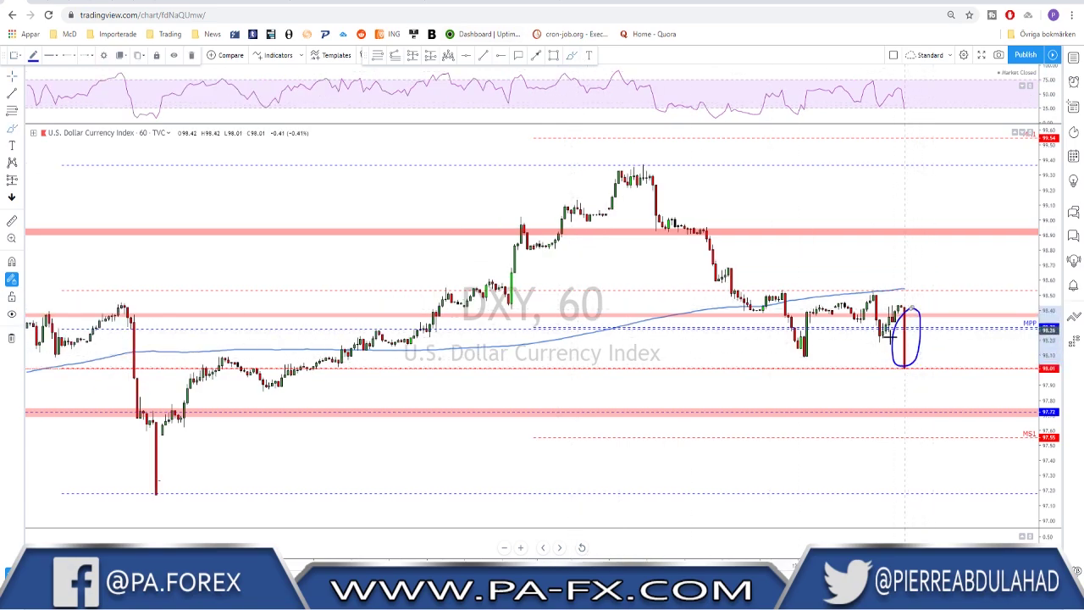
Consult the currency weights in Wikipedia's U.S. Dollar Index article and return to the TradingView chart
click(182, 3)
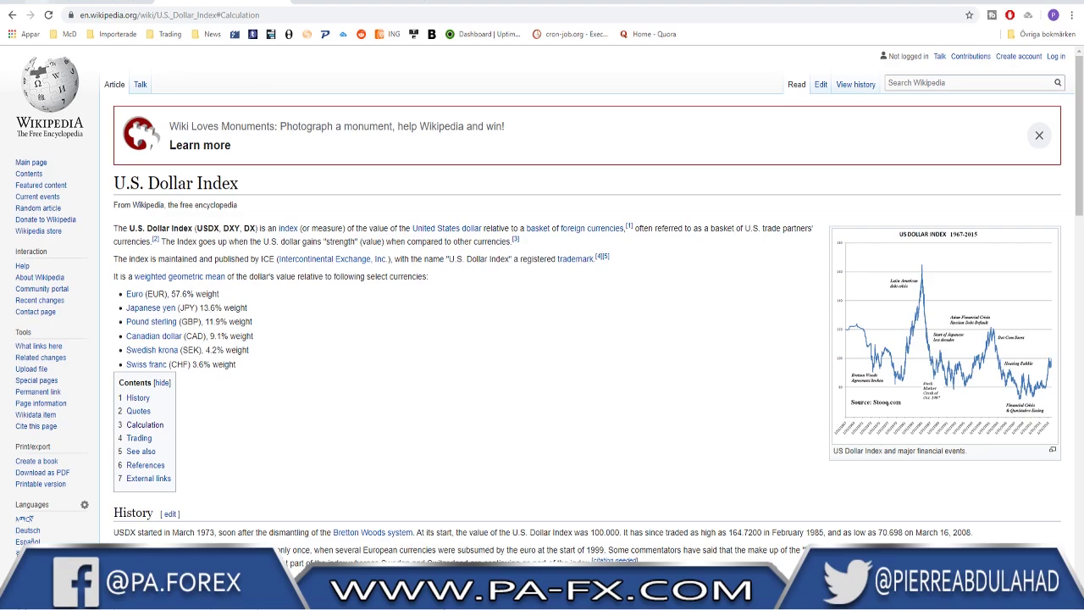
click(23, 2)
Load the EURUSD chart, trace a trial brush stroke upward from the last hourly candle, and undo it
text(E)
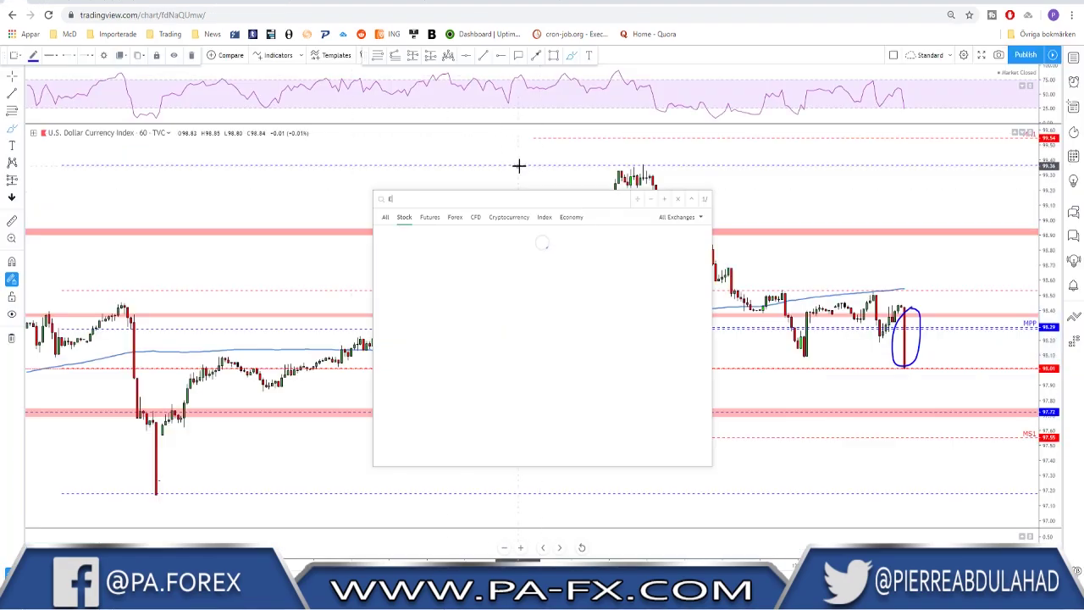
text(URUSD)
key(Return)
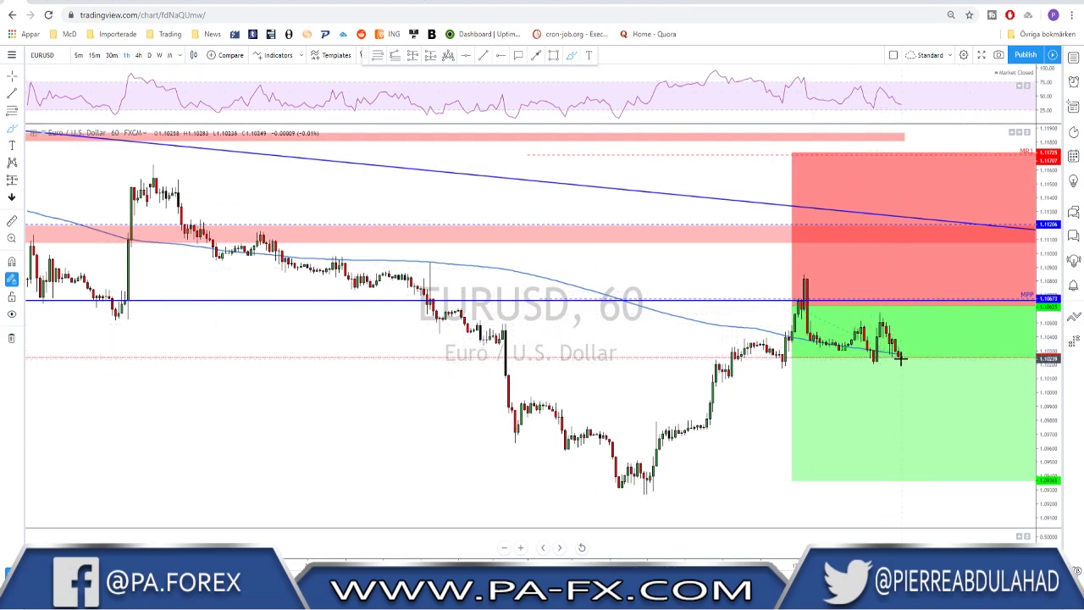
drag(901, 359, 896, 288)
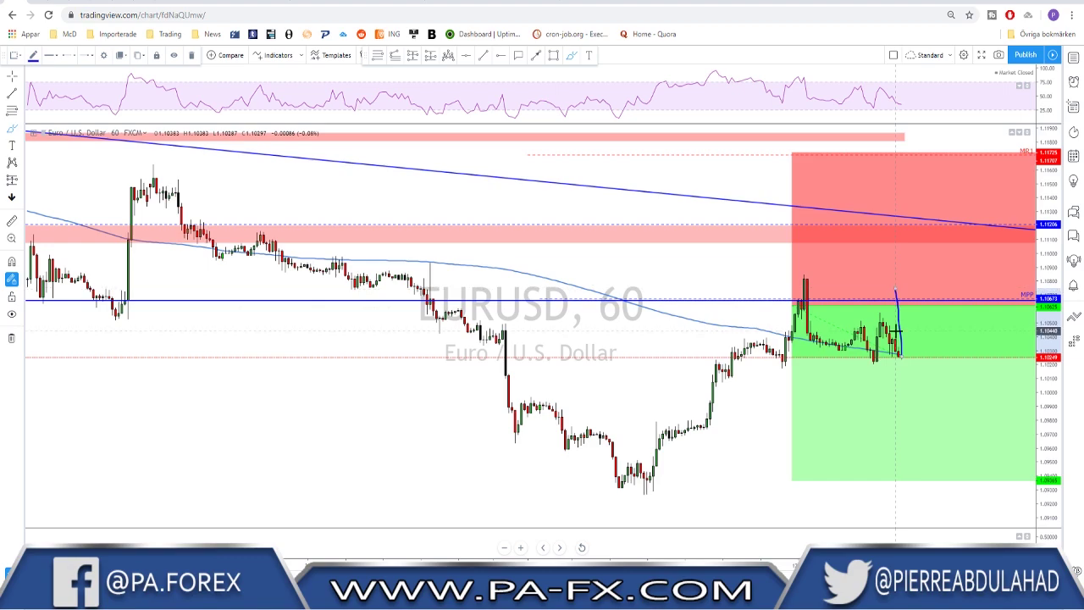
key(ctrl+z)
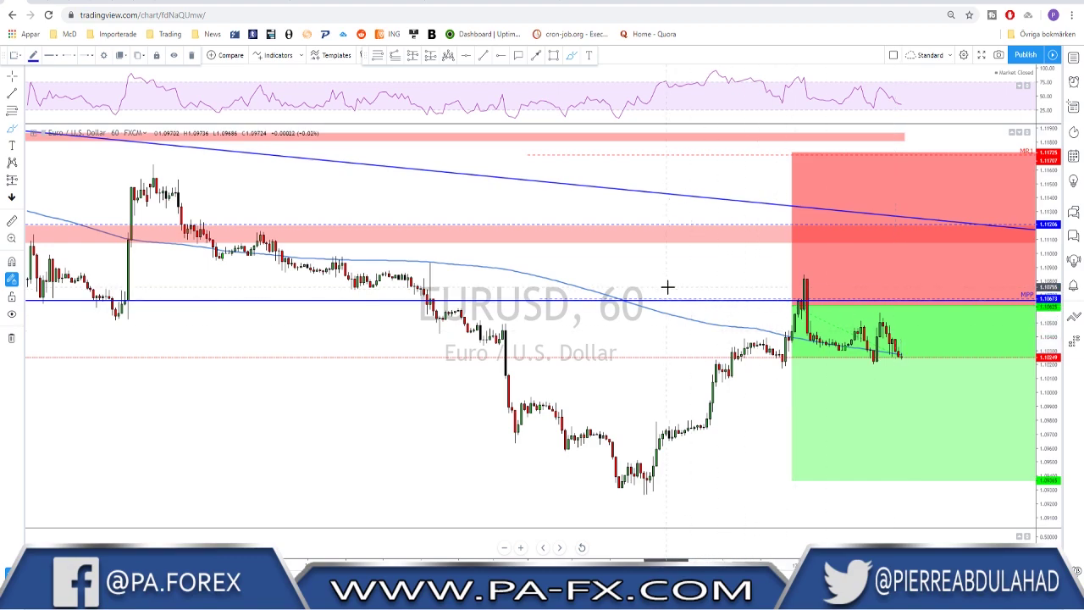
Look at the hourly charts of GBPUSD and USDJPY for comparison
text(GBPUSD)
key(Return)
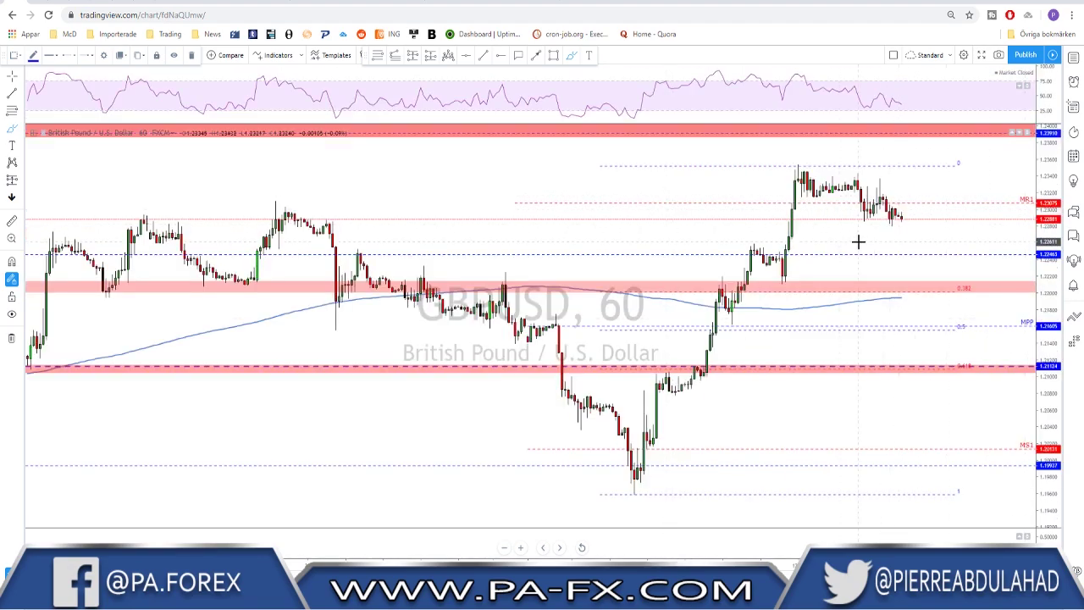
text(USDJPY)
key(Return)
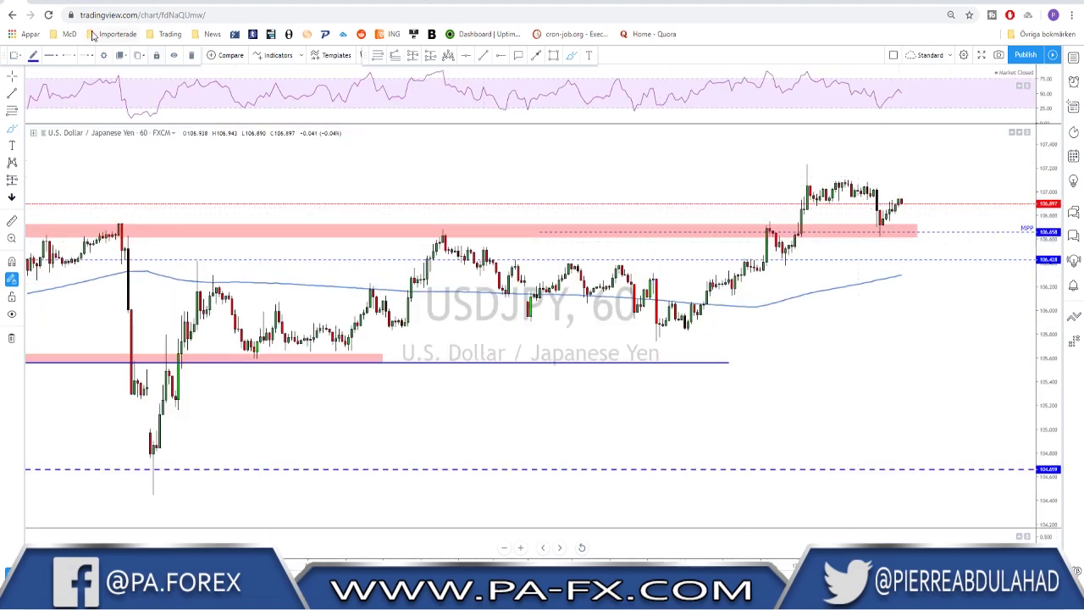
Reopen the DXY chart from the watchlist and delete the brush circle around the latest candle
click(1074, 57)
click(990, 85)
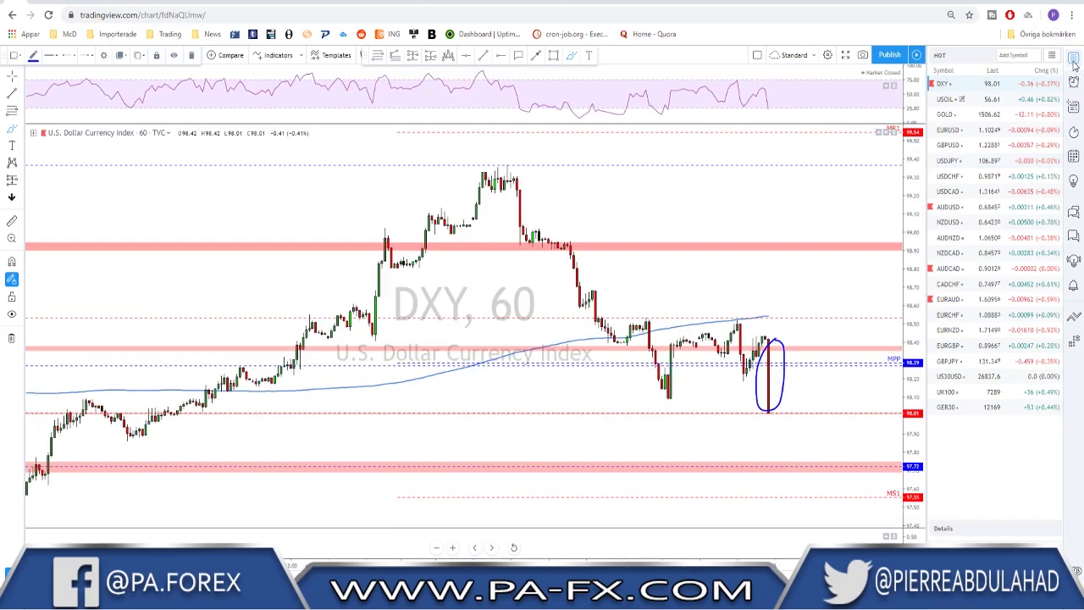
click(1073, 57)
click(920, 353)
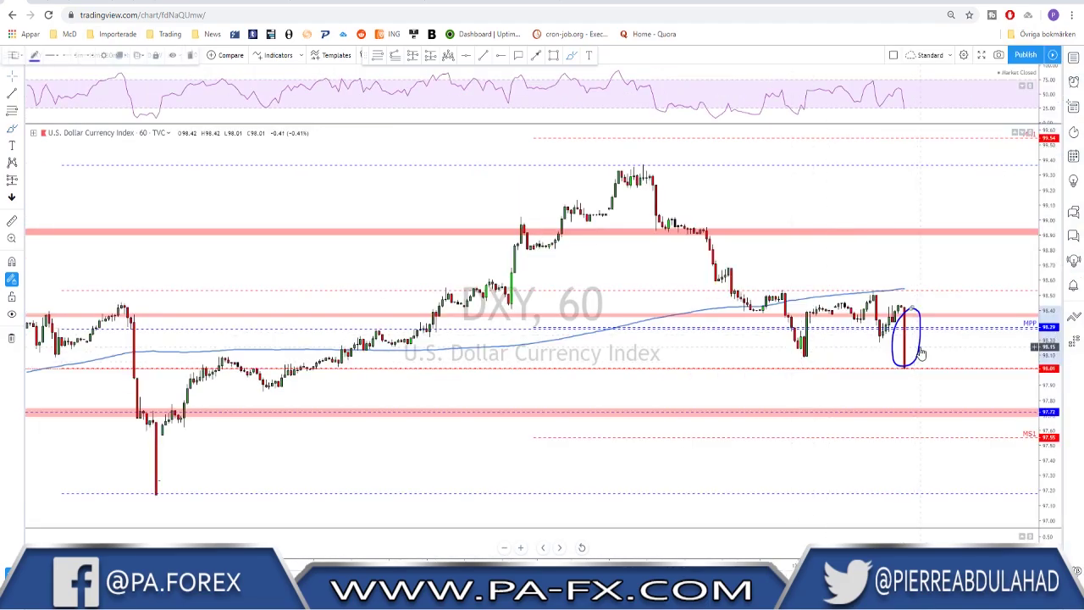
key(Delete)
Review the earlier downside spikes on the hourly DXY chart and switch the chart to the 4-hour timeframe
scroll(744, 403, down, 2)
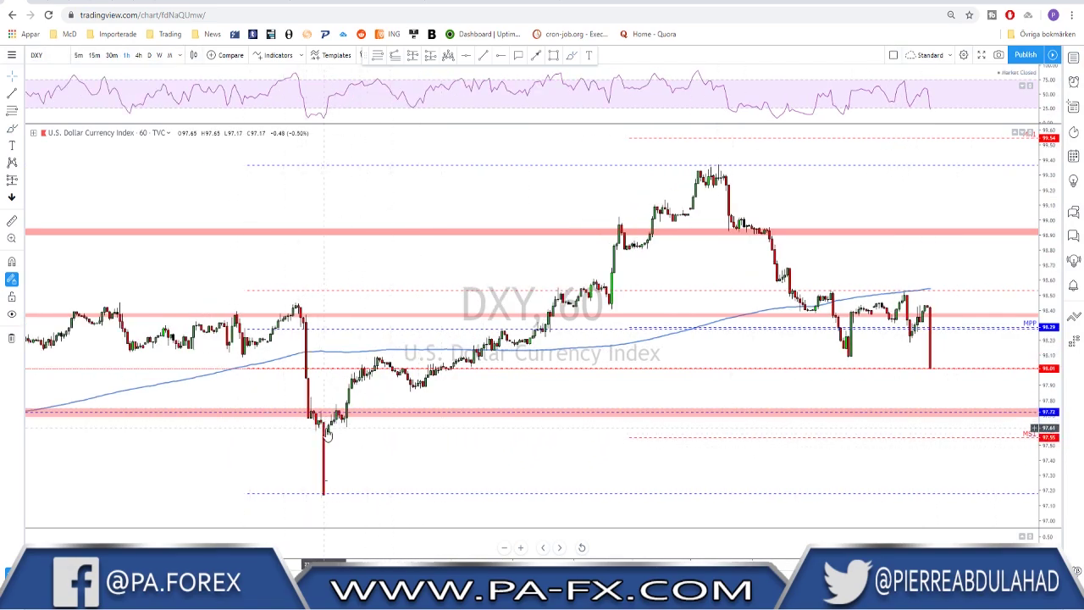
scroll(358, 392, down, 1)
scroll(359, 392, down, 2)
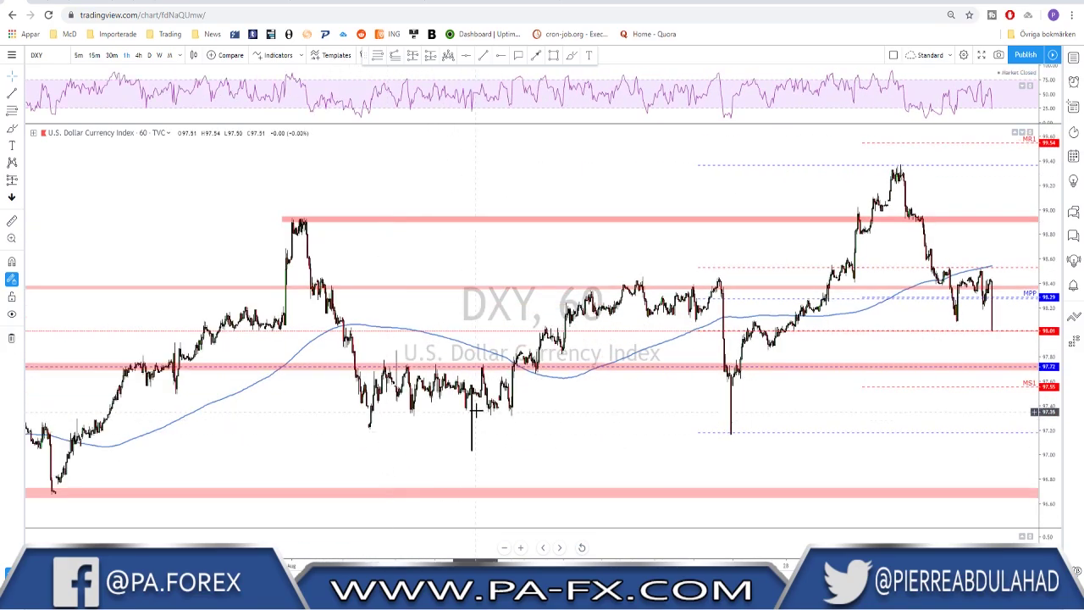
scroll(459, 419, up, 3)
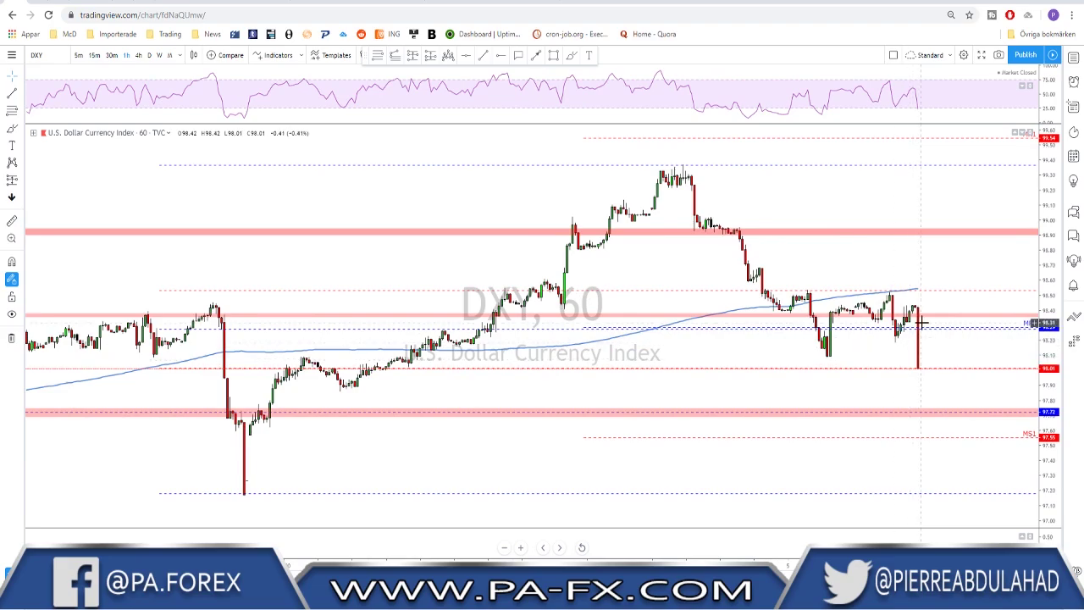
click(139, 55)
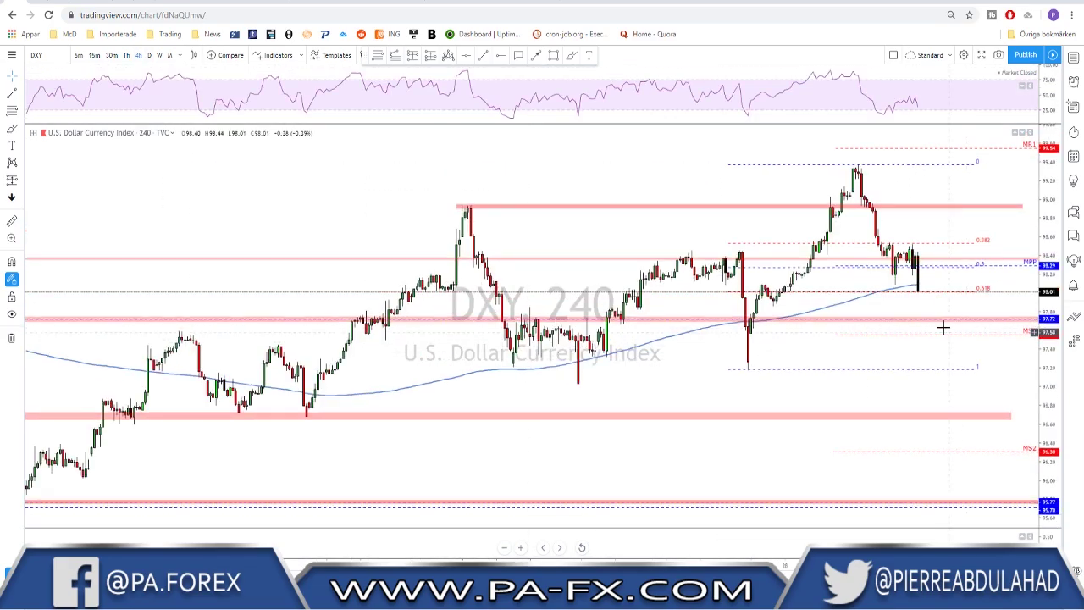
scroll(915, 300, down, 1)
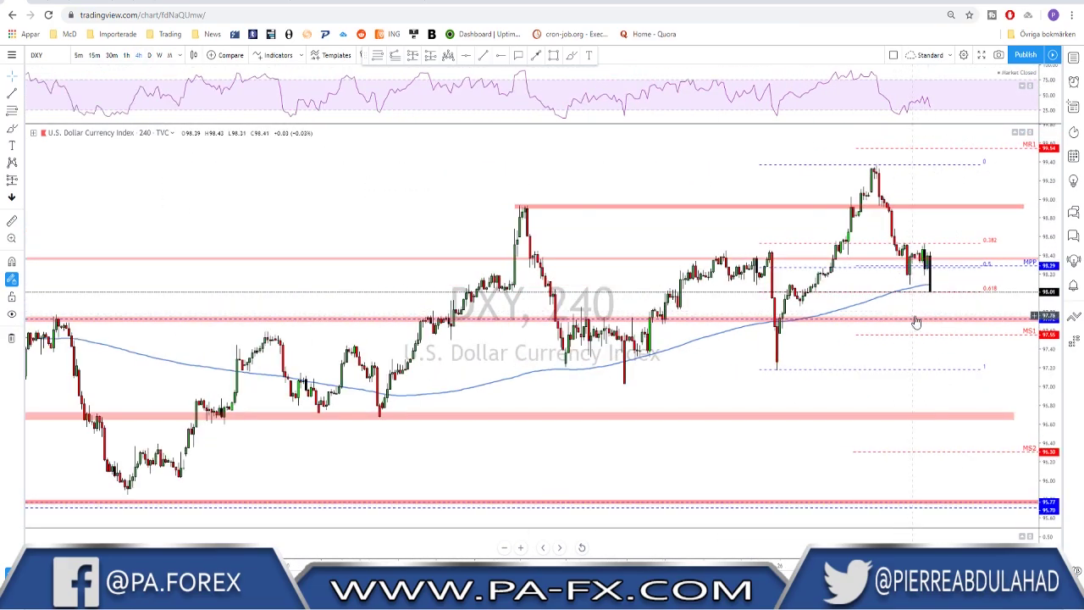
Sketch a trial brush path from the latest 4-hour candle down to the 97.72 support zone, and undo it
click(552, 61)
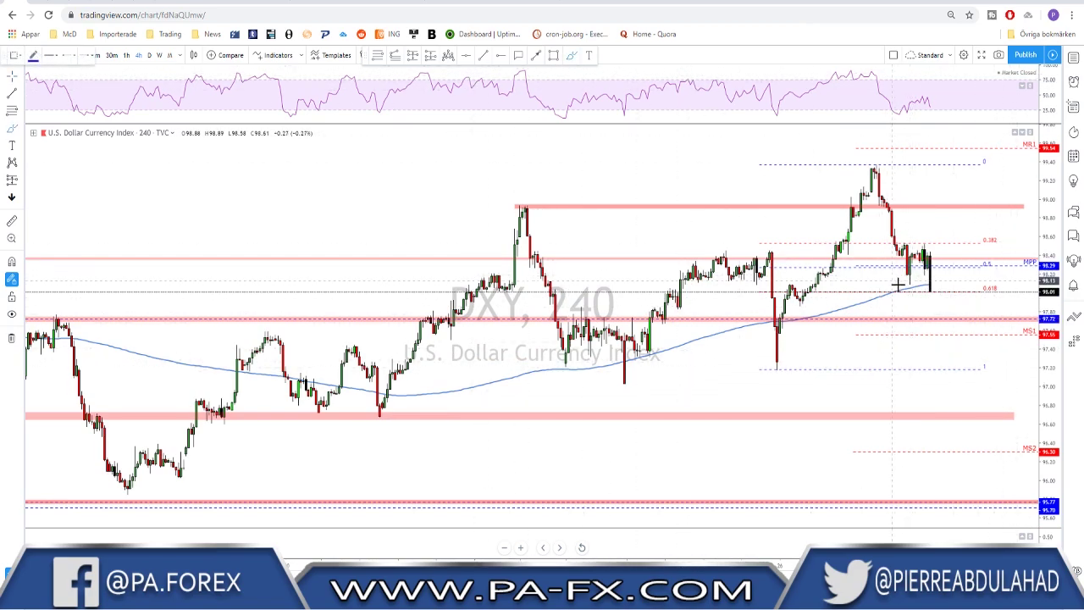
mouse_move(899, 277)
mouse_down()
mouse_move(985, 279)
mouse_move(947, 289)
mouse_move(961, 316)
mouse_up()
key(ctrl+z)
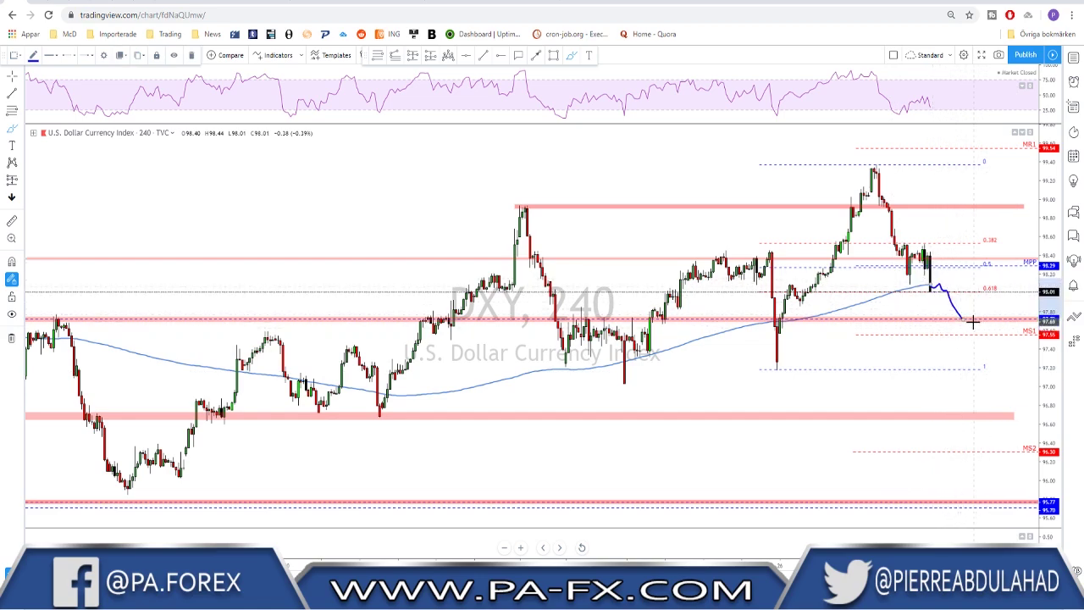
key(ctrl+z)
Draw a brush projection rising from the latest DXY candles to the resistance zone above MPP, then falling to a small circle at 97.72
scroll(958, 324, down, 4)
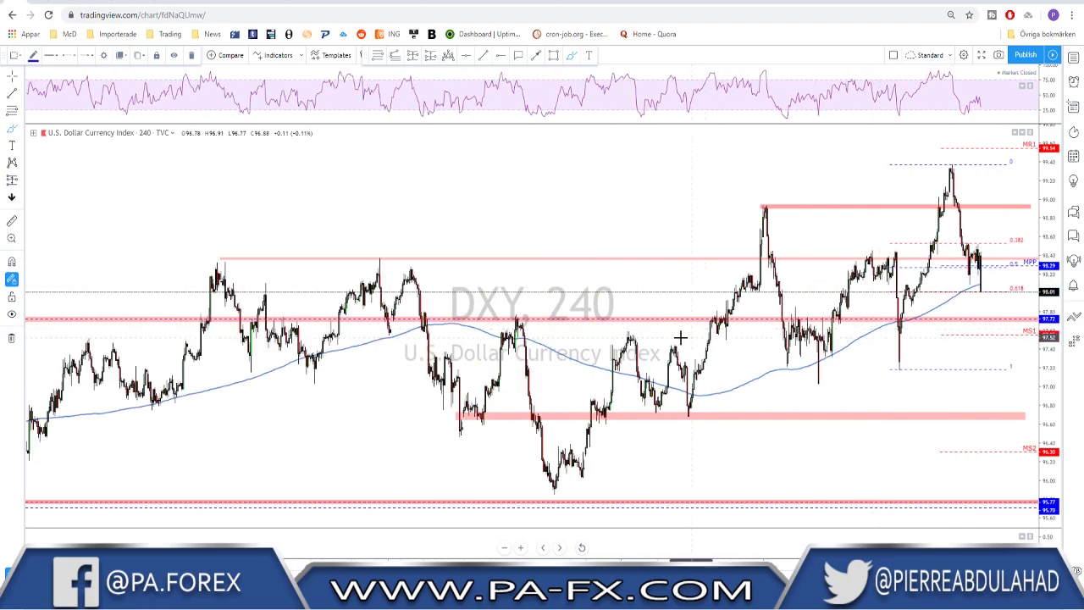
scroll(680, 338, up, 1)
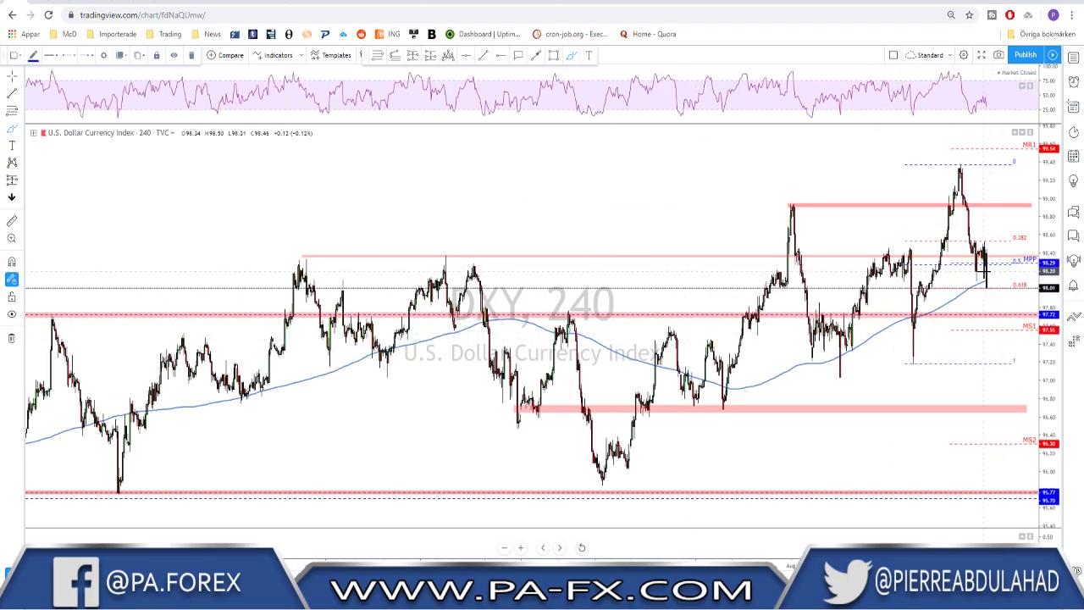
scroll(987, 267, down, 1)
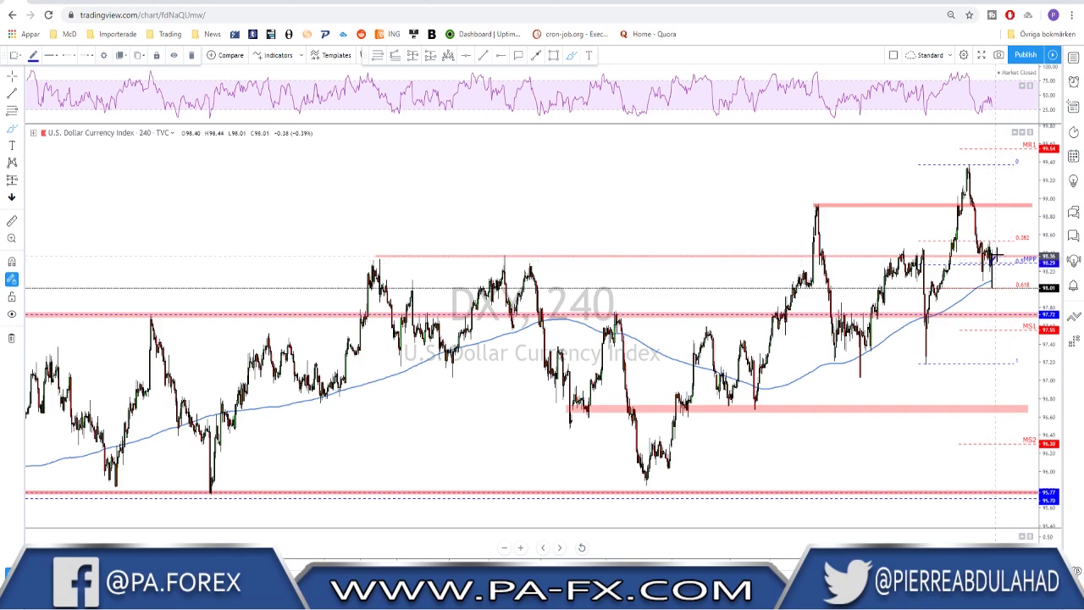
mouse_move(1001, 247)
mouse_down()
mouse_move(1024, 319)
mouse_move(1019, 306)
mouse_up()
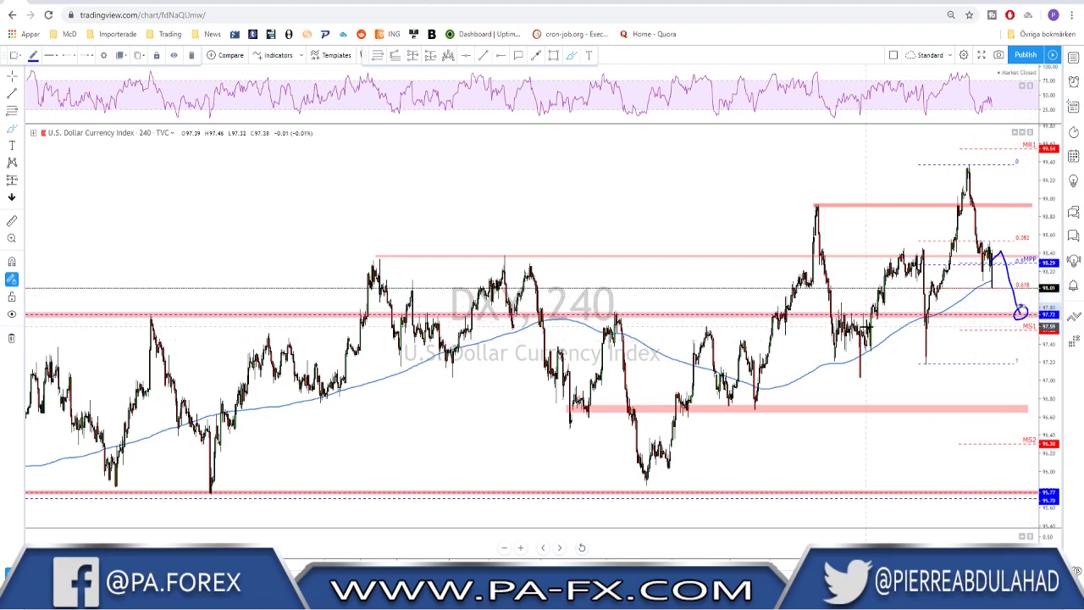
Circle five earlier price reactions along the 97.72 zone on the 4-hour DXY chart with the brush, and undo the circles
scroll(588, 319, down, 4)
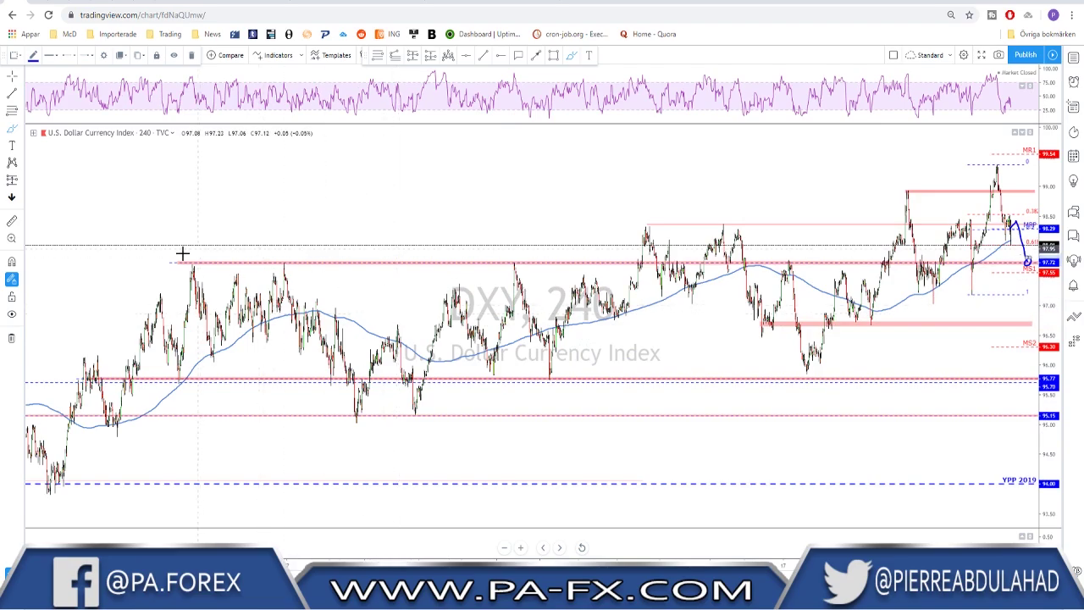
drag(181, 251, 195, 253)
mouse_move(288, 257)
mouse_down()
mouse_move(289, 270)
mouse_move(286, 258)
mouse_up()
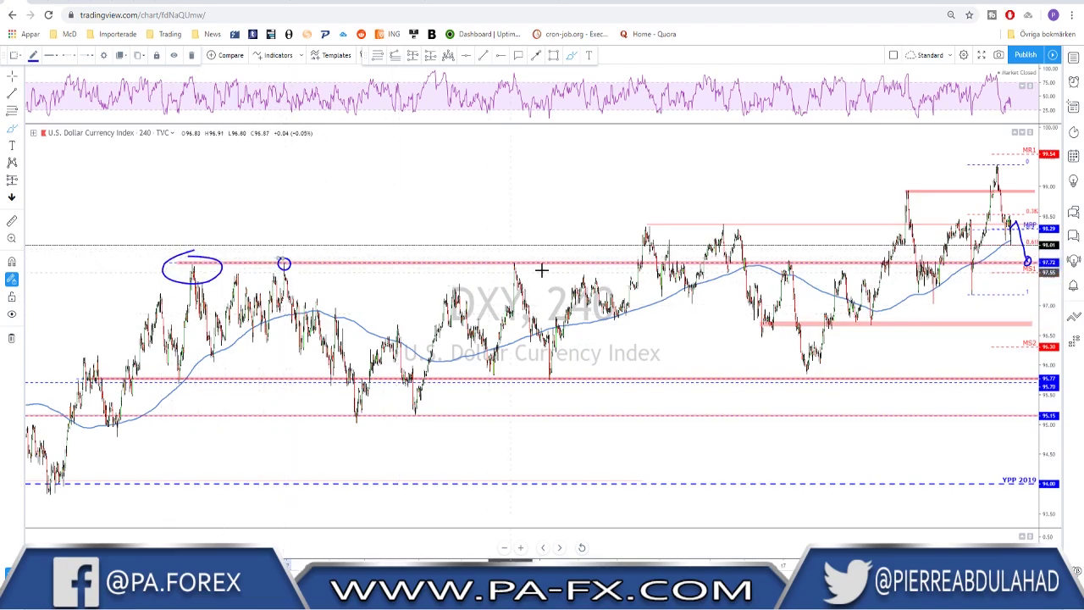
drag(491, 262, 506, 259)
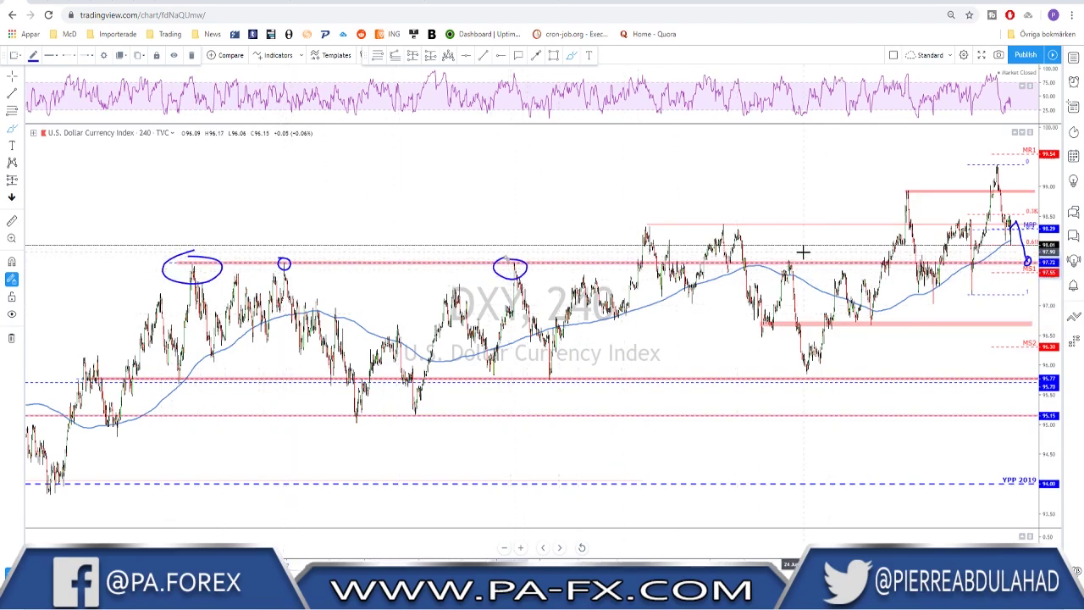
mouse_move(802, 251)
mouse_down()
mouse_move(774, 269)
mouse_move(796, 253)
mouse_up()
drag(729, 257, 730, 256)
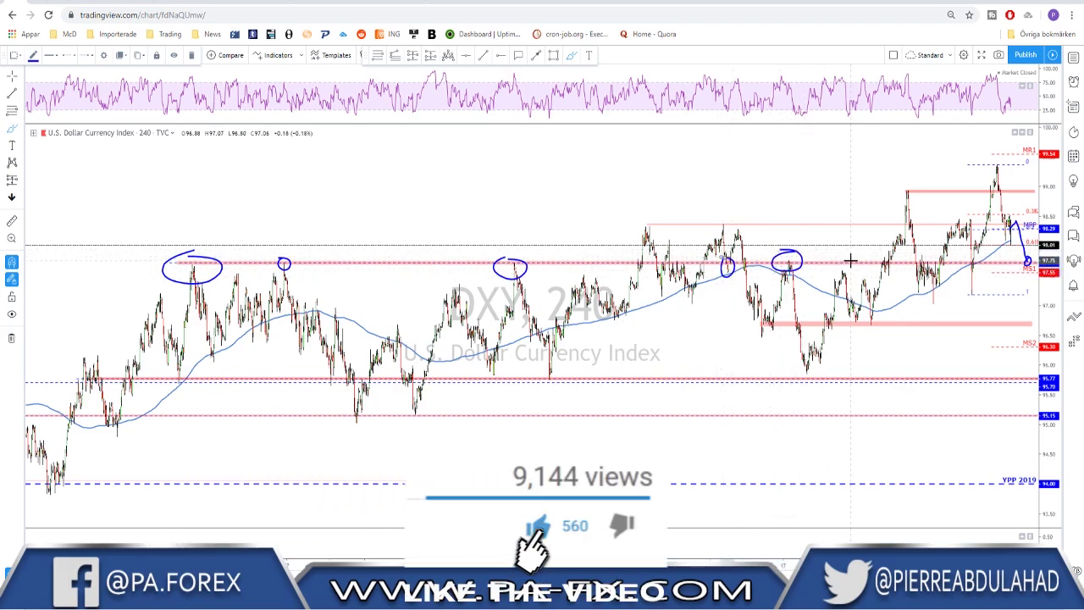
key(ctrl+z)
Sketch a brush wave from the DXY swing high down to the 97.72 zone with a rebound, circle the target, and undo both
scroll(864, 256, up, 5)
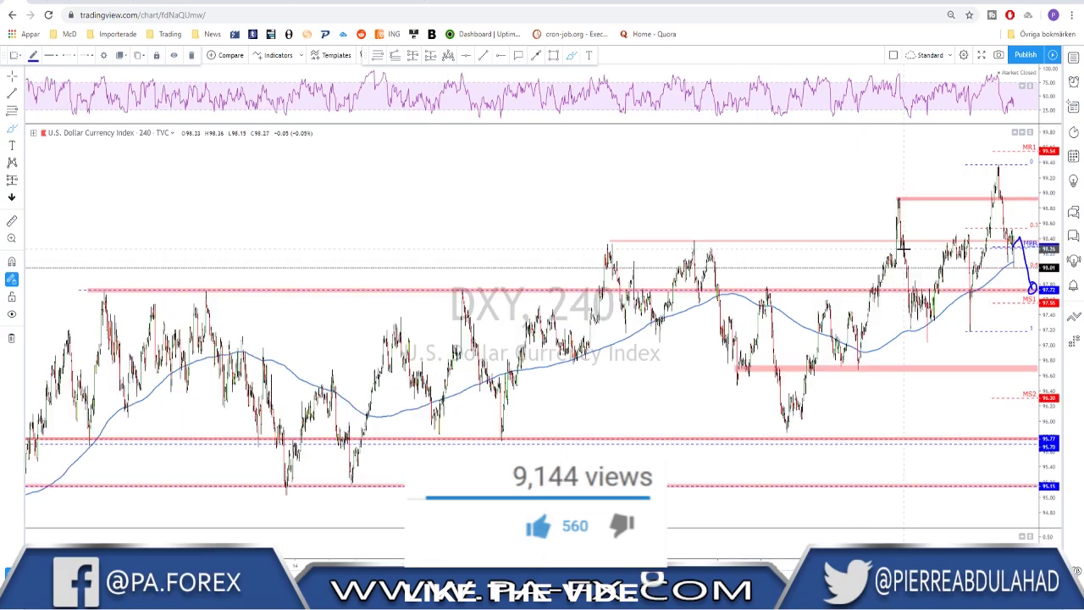
scroll(878, 249, up, 5)
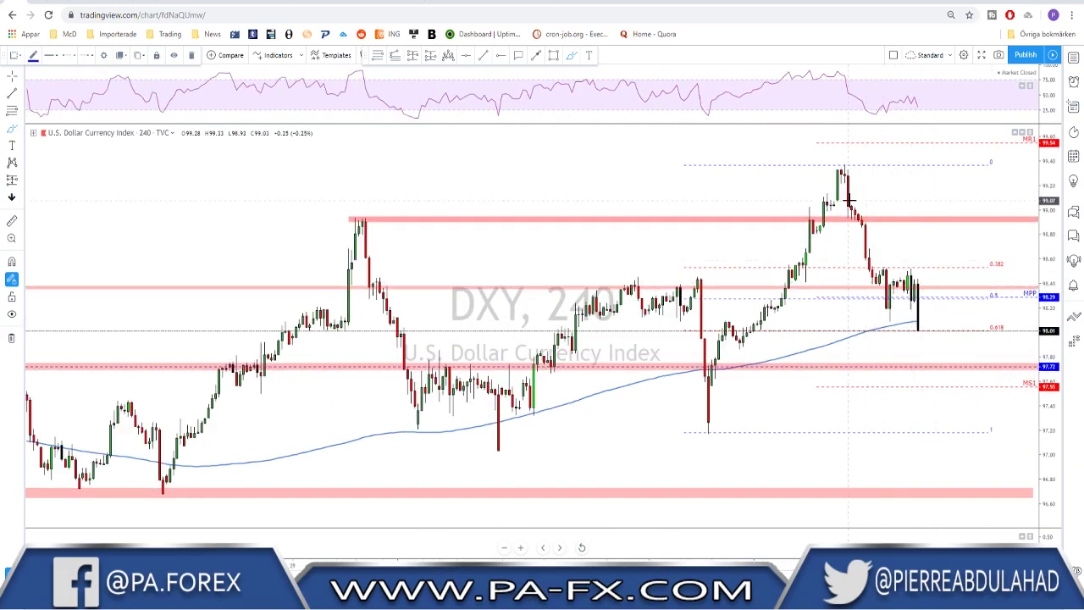
click(841, 170)
mouse_move(889, 310)
mouse_down()
mouse_move(917, 320)
mouse_move(944, 369)
mouse_move(966, 297)
mouse_up()
mouse_move(950, 351)
mouse_down()
mouse_move(977, 353)
mouse_move(954, 357)
mouse_up()
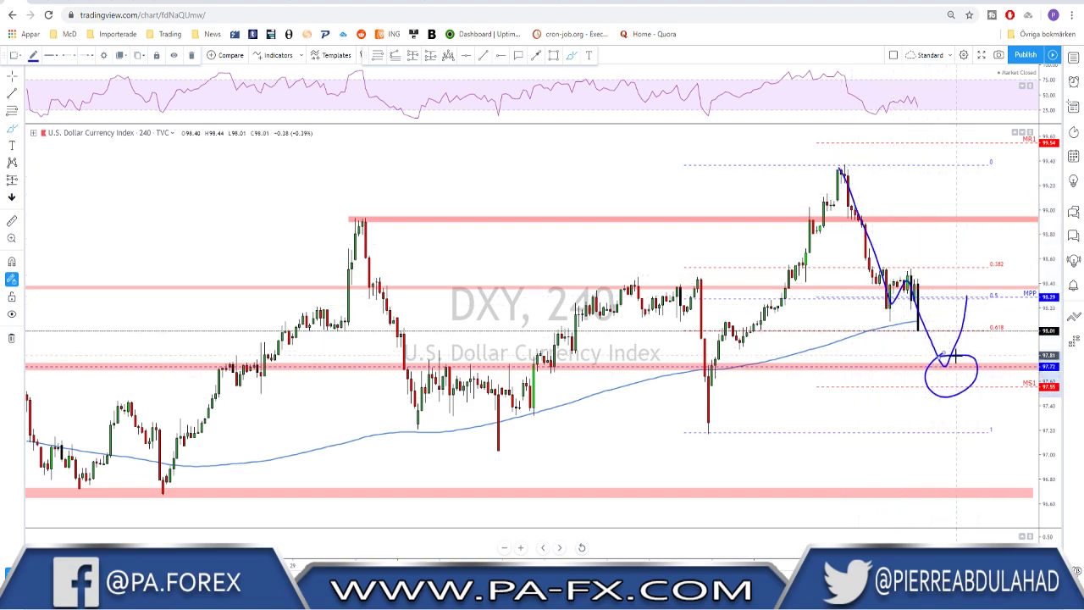
key(ctrl+z)
key(ctrl+z)
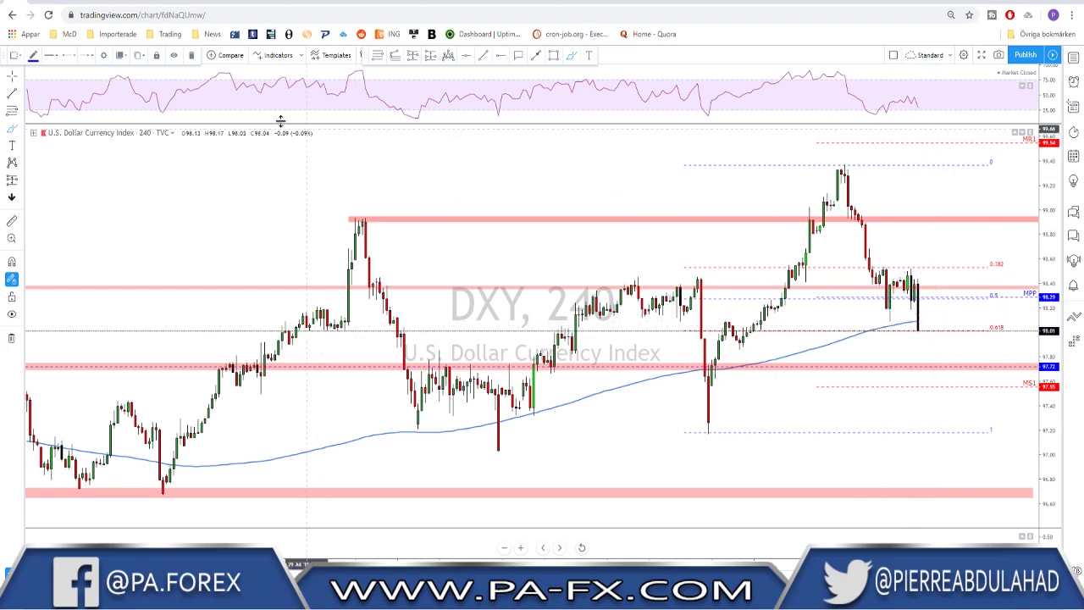
Switch DXY to the 1-hour timeframe and brush horizontal range lines along the recent lows at about 98.09 and highs at about 98.50
click(126, 55)
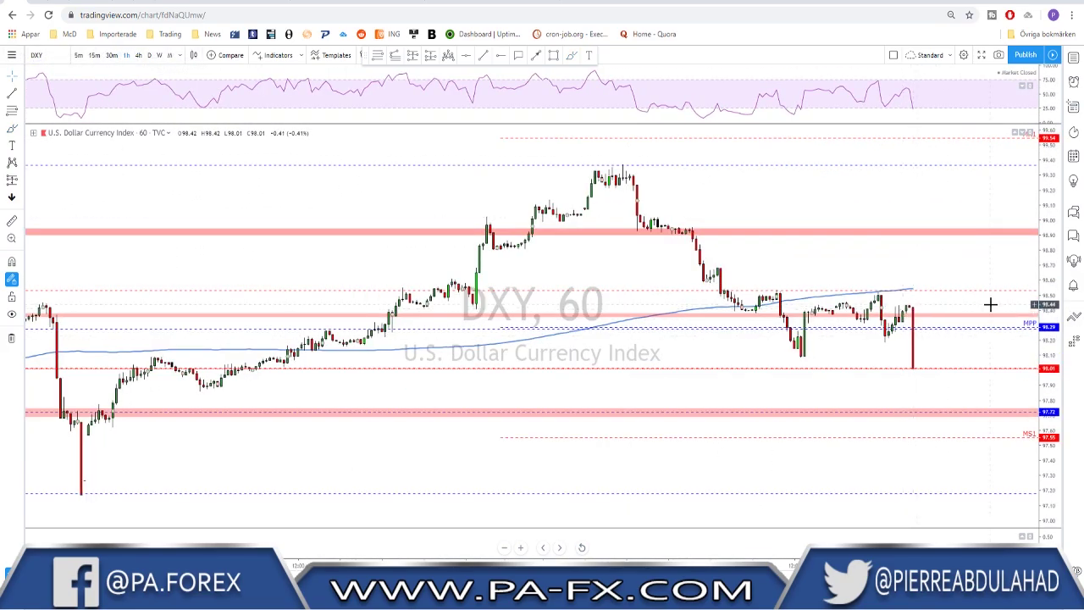
click(579, 55)
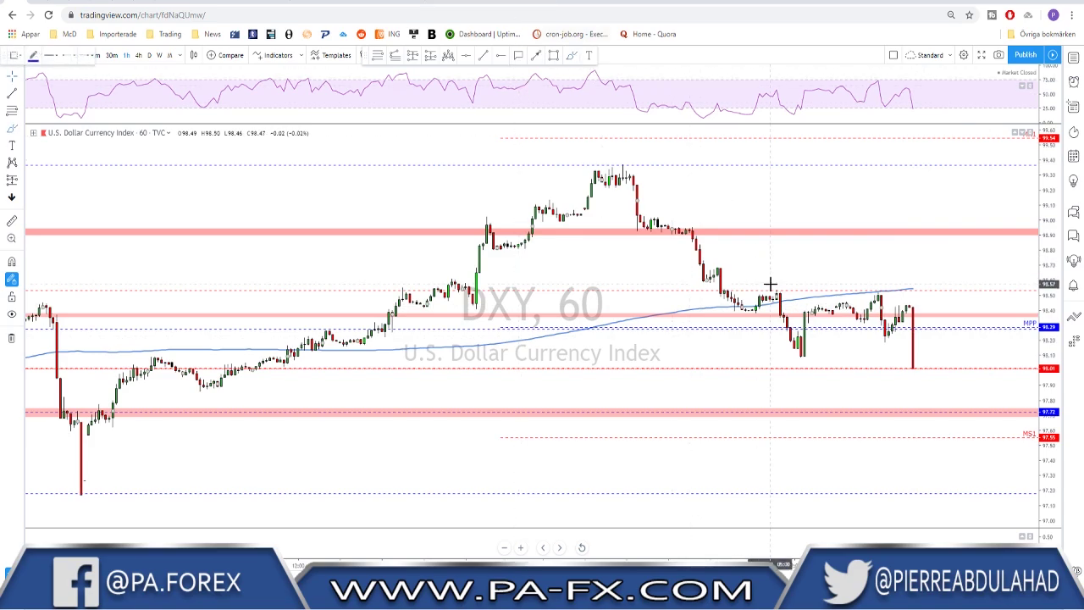
click(993, 356)
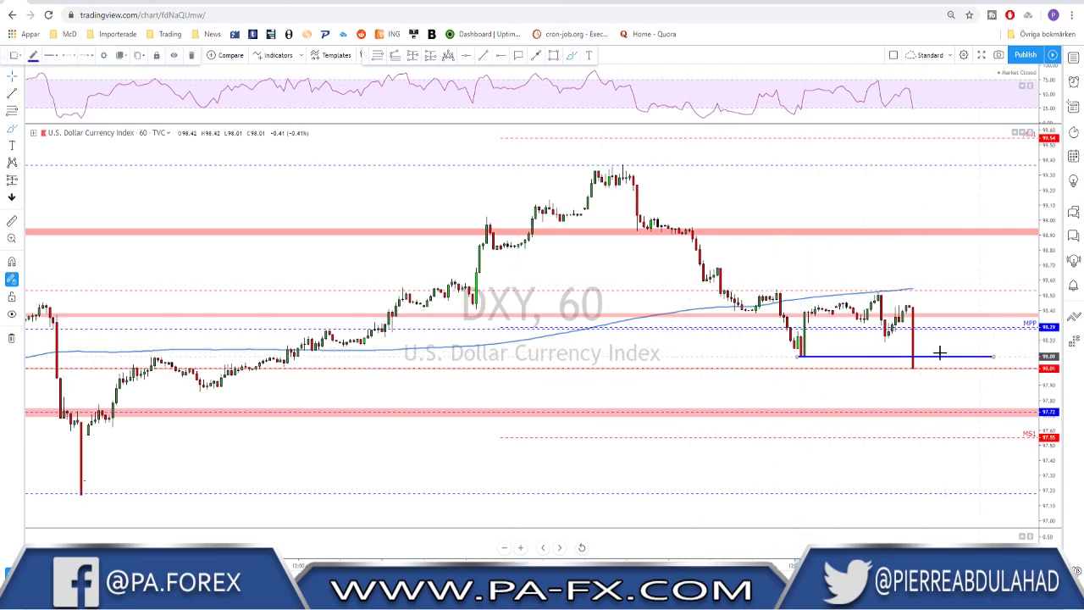
drag(760, 294, 1031, 312)
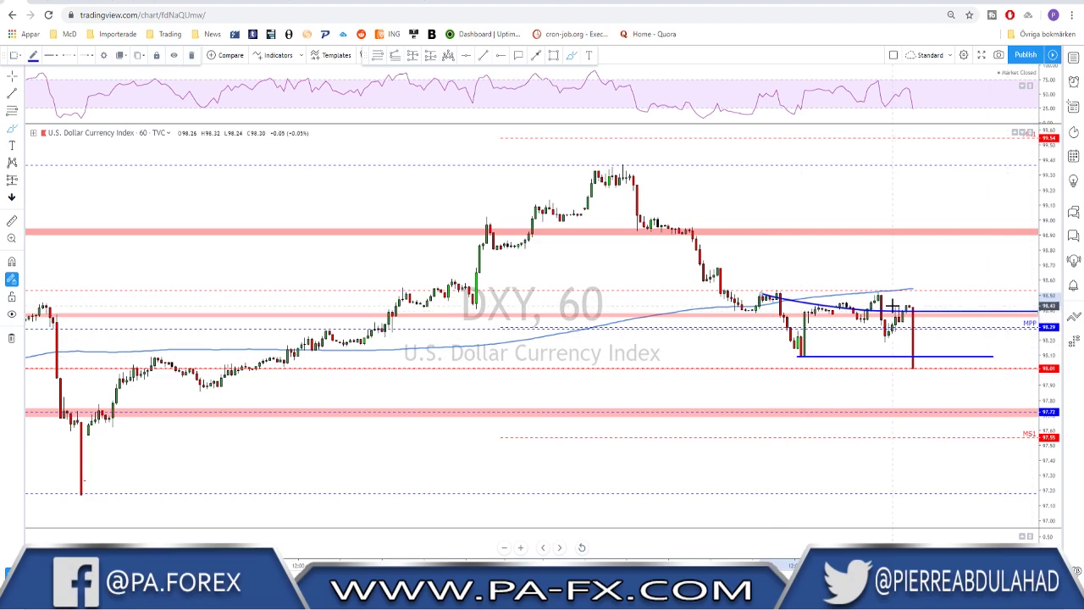
click(955, 294)
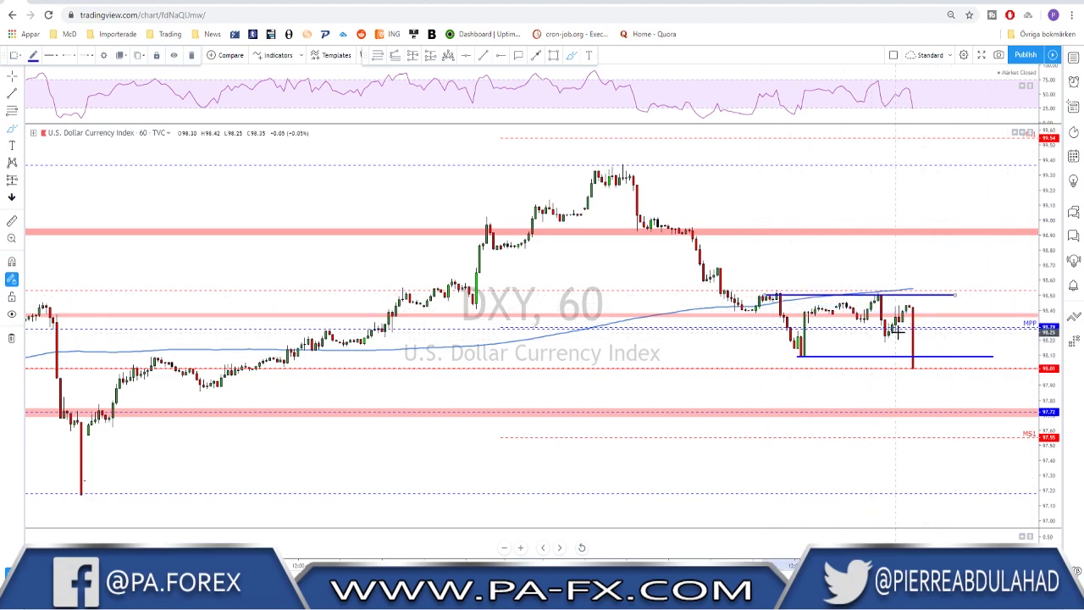
Sketch trial breakout paths above and below the hourly DXY range, and undo them together with the two range lines
mouse_move(906, 307)
mouse_down()
mouse_move(914, 281)
mouse_move(929, 291)
mouse_move(952, 206)
mouse_up()
key(ctrl+z)
mouse_move(907, 343)
mouse_down()
mouse_move(915, 366)
mouse_move(927, 347)
mouse_move(967, 415)
mouse_up()
key(ctrl+z)
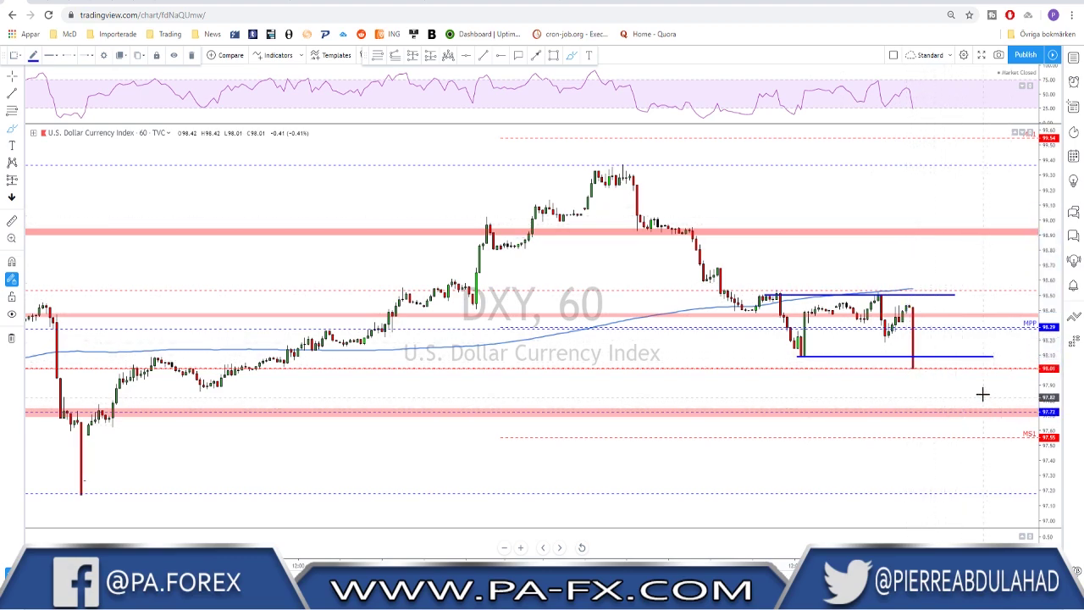
key(ctrl+z)
key(ctrl+z)
scroll(940, 327, down, 2)
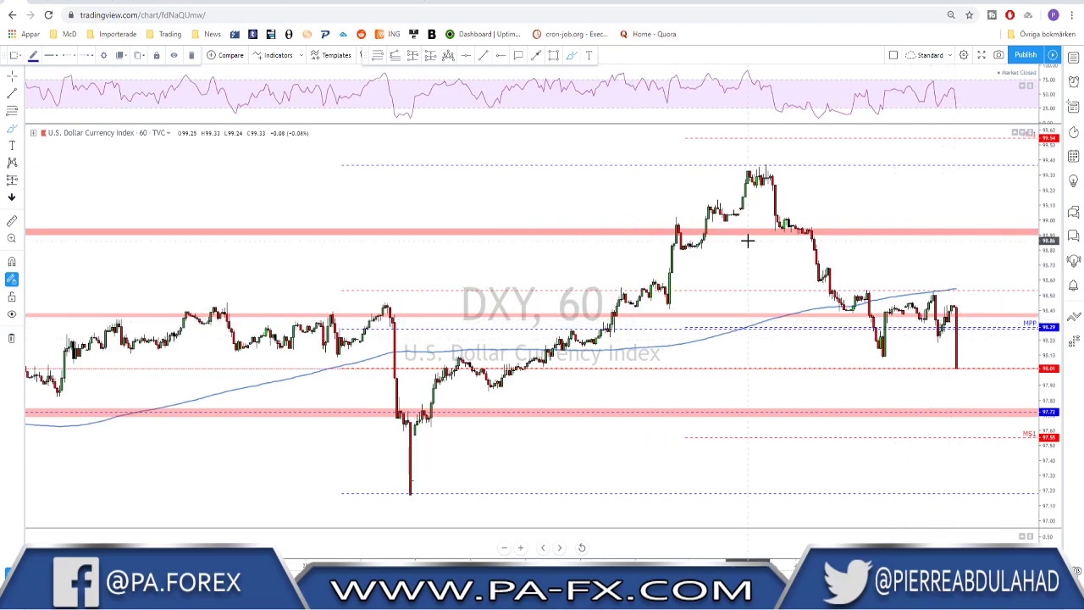
Open the USOIL chart from the watchlist and switch it to the daily timeframe
key(Down)
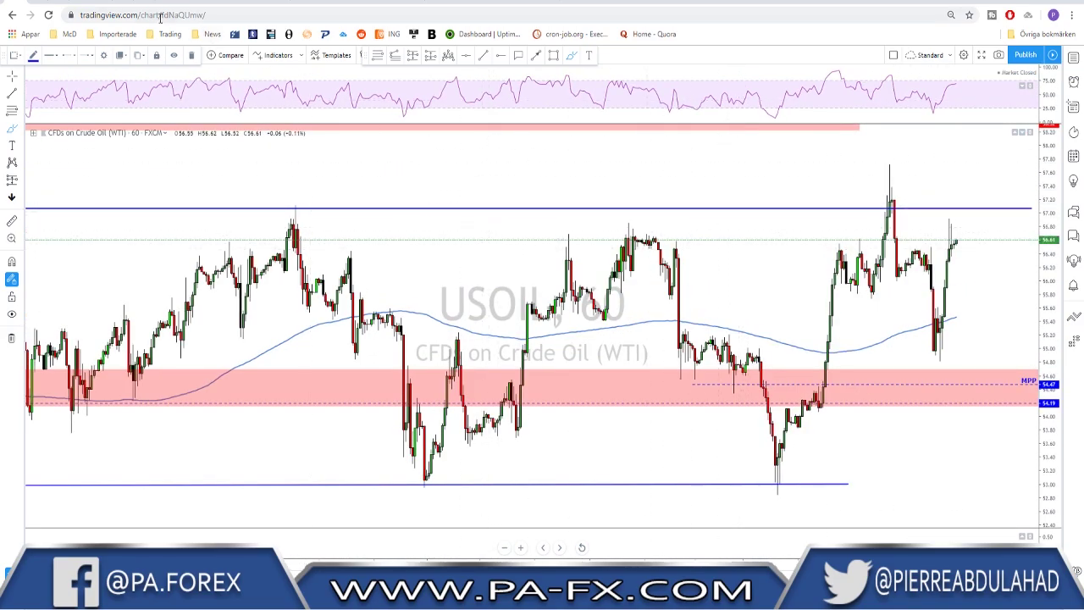
right_click(194, 153)
click(150, 56)
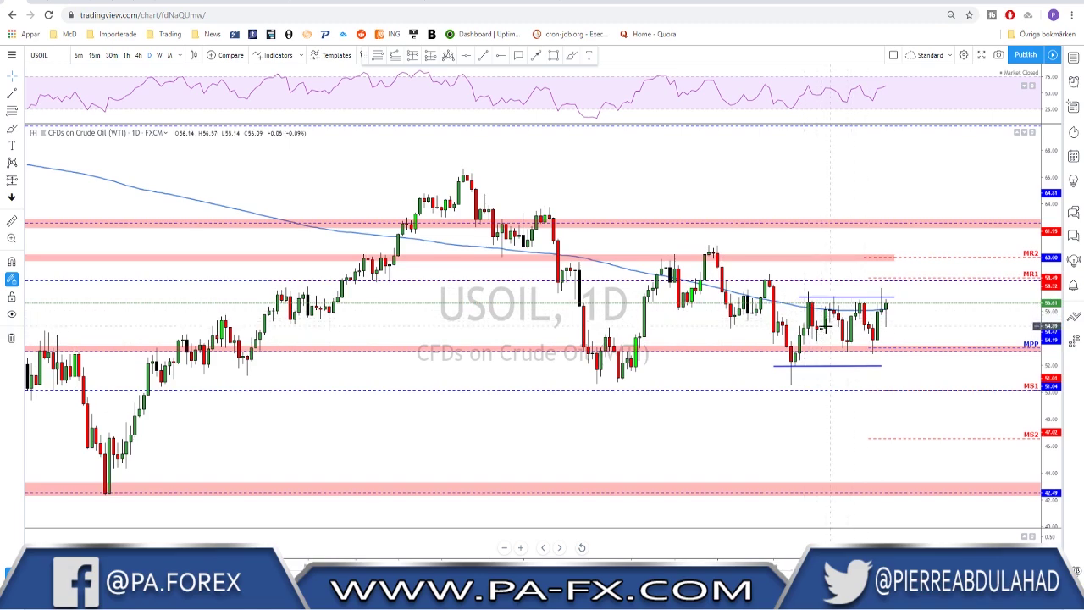
Undo the last shifts of the red zones beside MPP and below the 64.81 level, and switch USOIL to the 4-hour timeframe
key(ctrl+z)
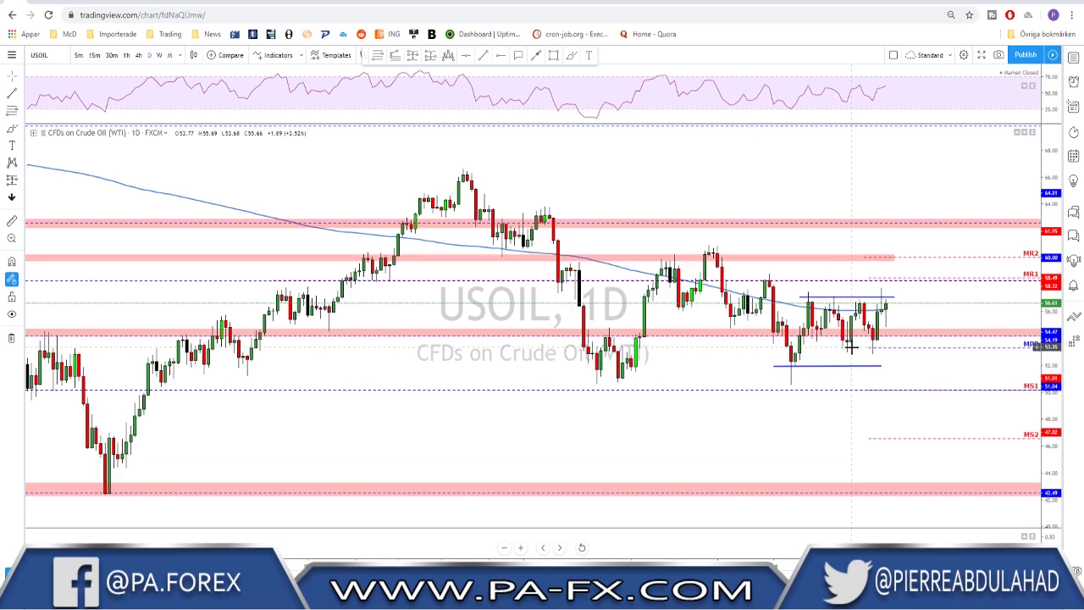
click(844, 298)
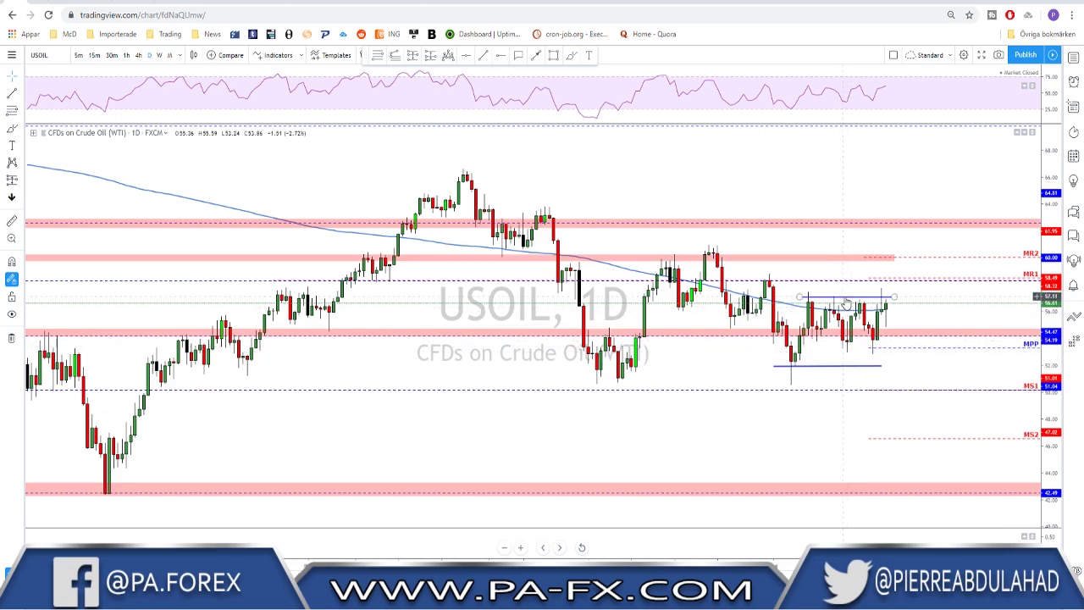
key(ctrl+z)
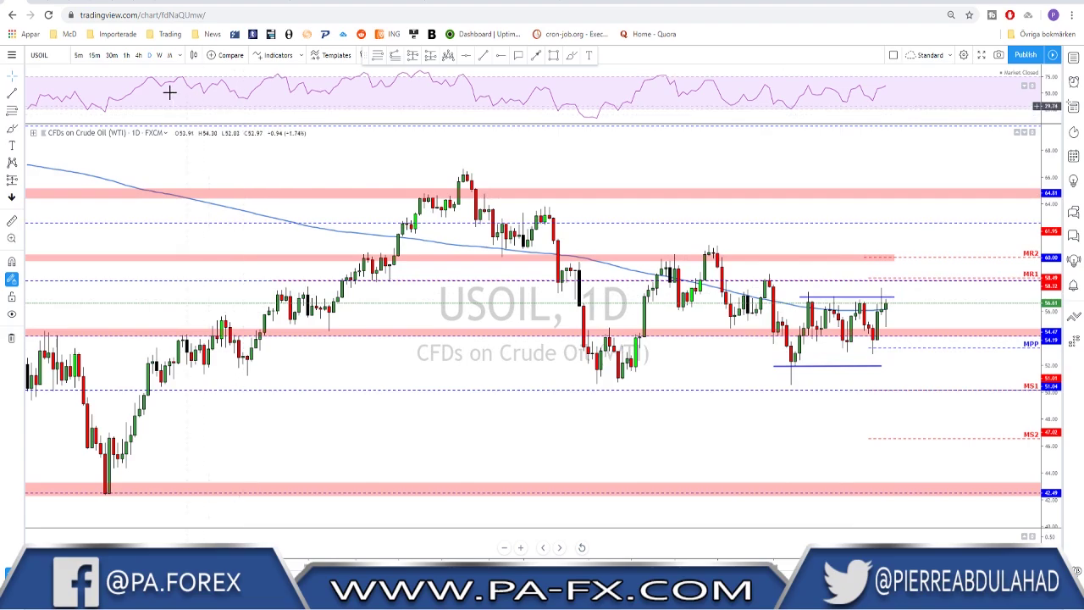
click(141, 56)
scroll(779, 327, up, 3)
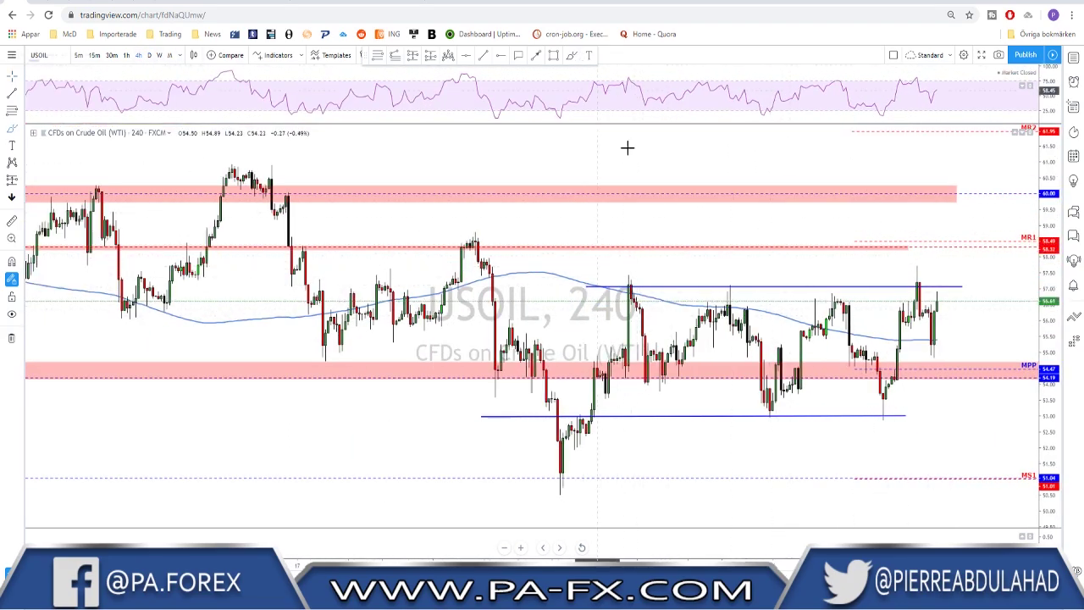
Circle the highs at the upper blue range line and the lows at the lower one on USOIL with the brush, and undo the circles
mouse_move(646, 287)
mouse_down()
mouse_move(611, 280)
mouse_move(646, 288)
mouse_up()
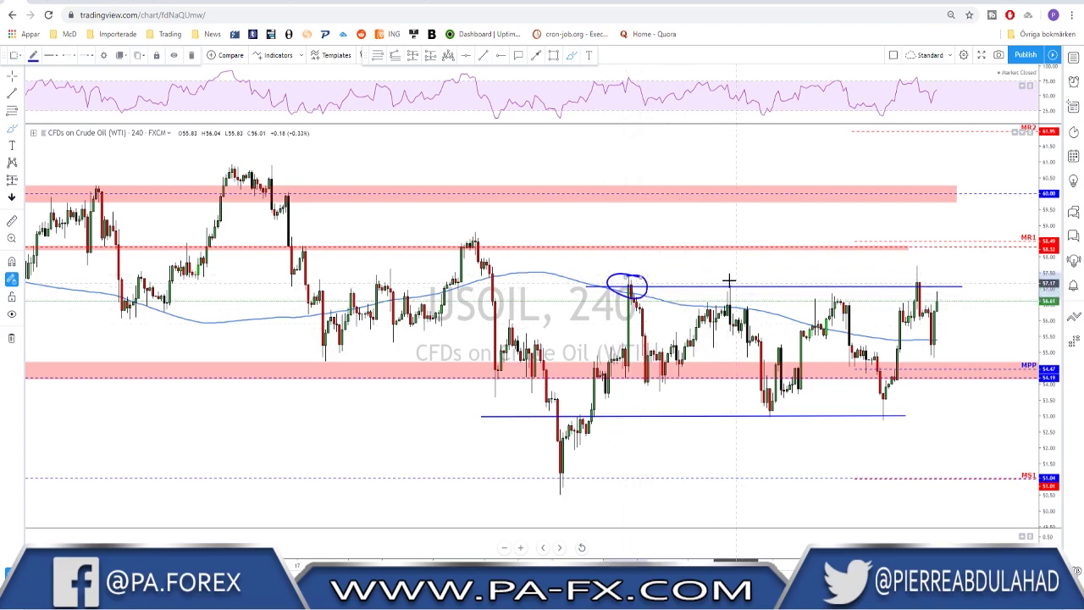
drag(729, 279, 727, 278)
mouse_move(890, 275)
mouse_down()
mouse_move(907, 272)
mouse_move(899, 281)
mouse_up()
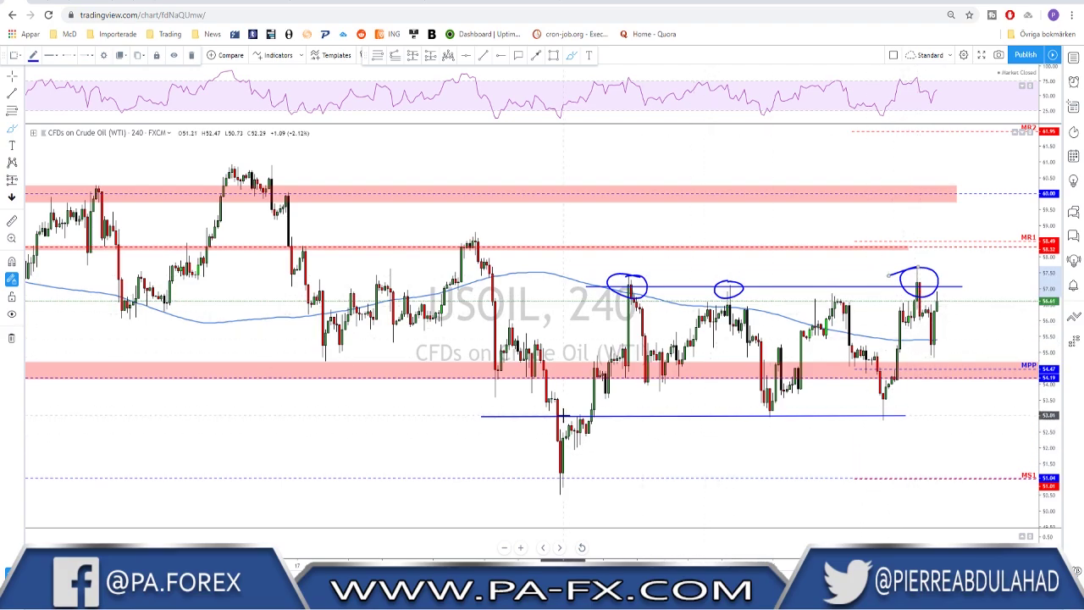
drag(773, 403, 775, 402)
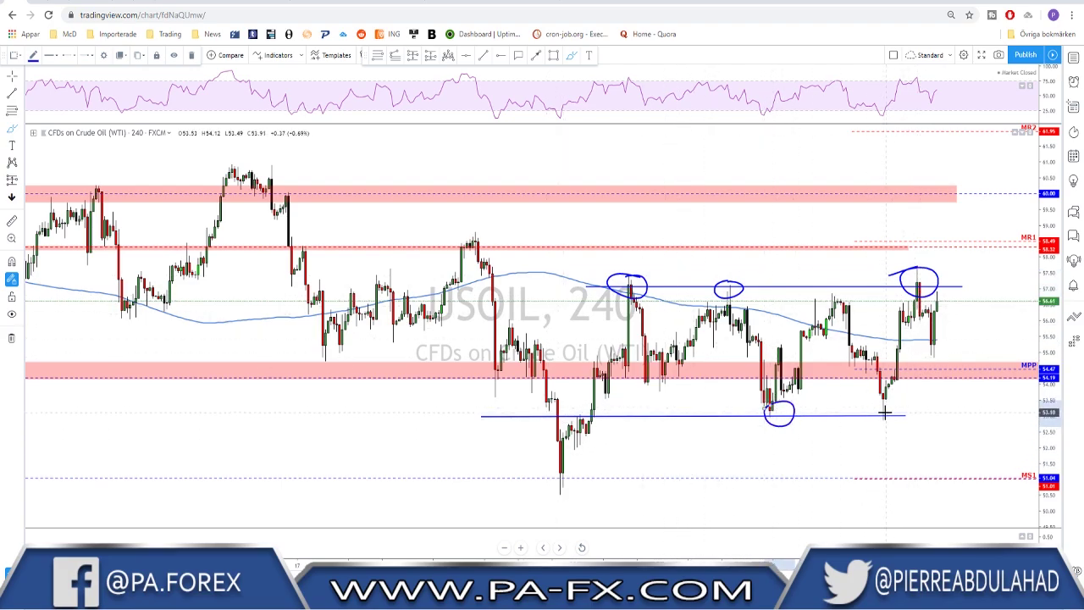
drag(885, 405, 900, 412)
key(ctrl+z)
key(ctrl+z)
key(ctrl+z)
key(ctrl+z)
key(ctrl+z)
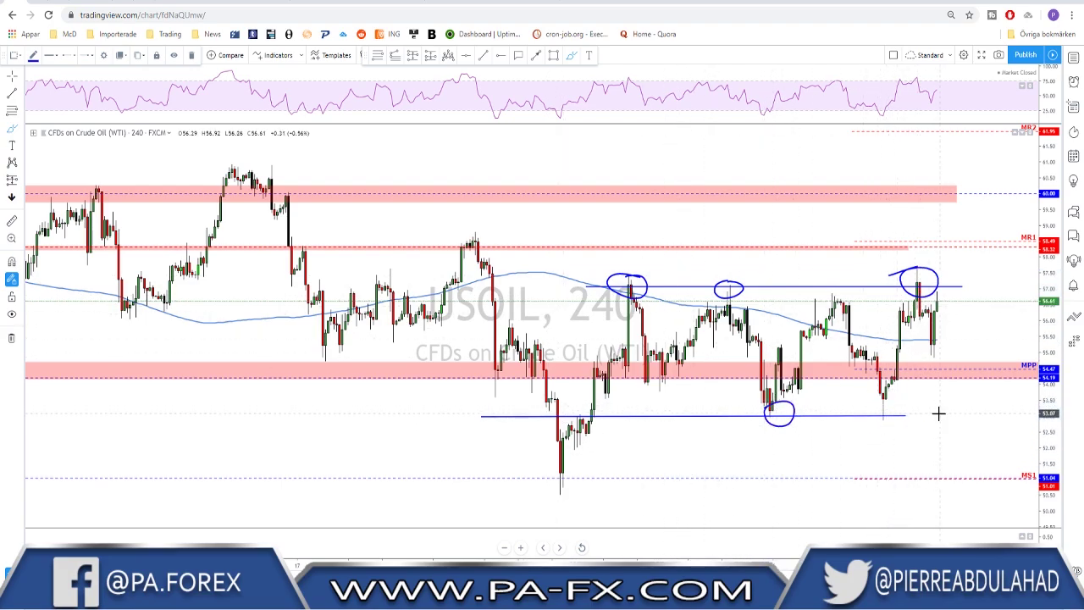
scroll(968, 377, up, 1)
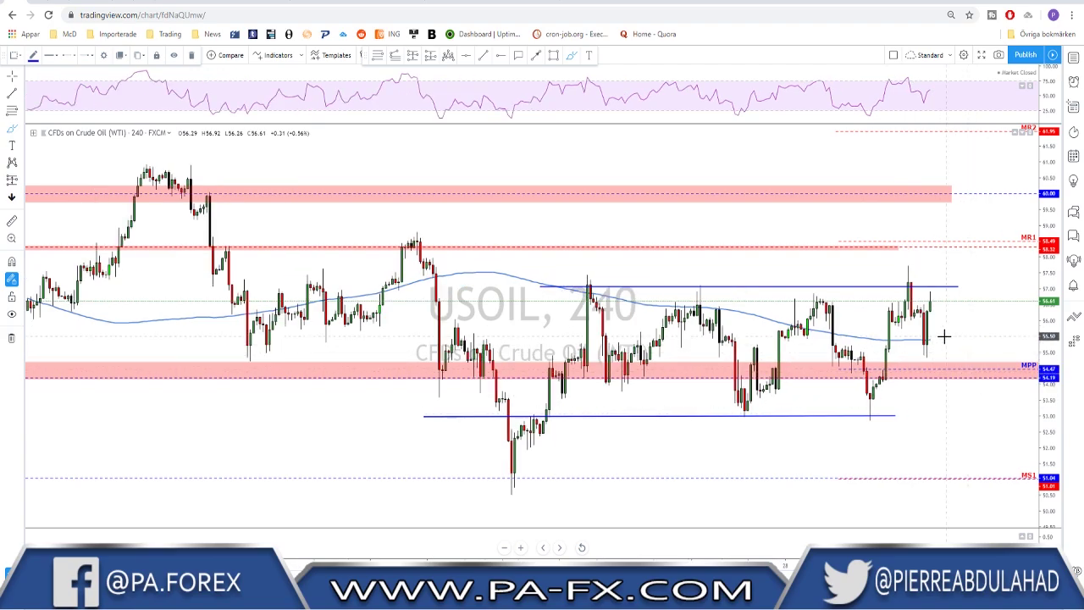
Brush a vertical stroke up from the latest USOIL candle and a circle around the preceding peak, and undo both
mouse_move(929, 318)
mouse_down()
mouse_move(930, 266)
mouse_move(891, 269)
mouse_move(906, 269)
mouse_up()
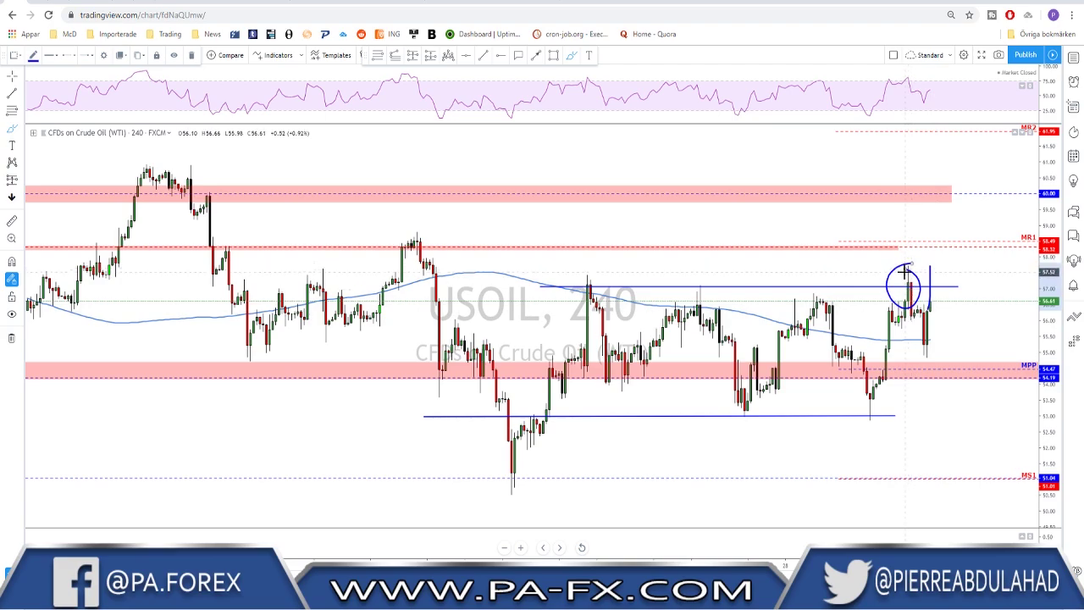
key(ctrl+z)
key(ctrl+z)
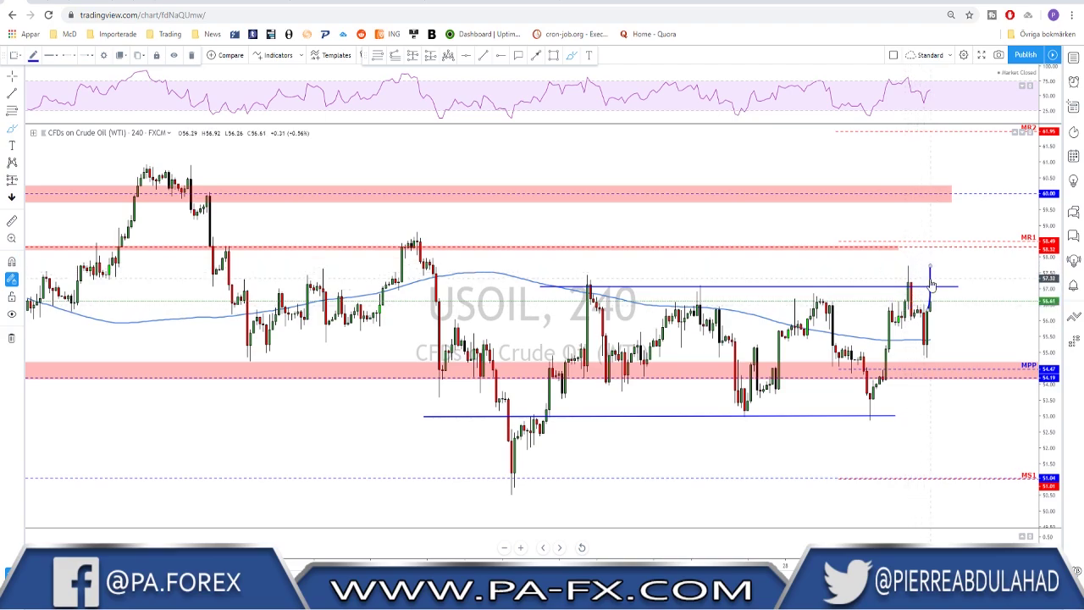
Sketch a bullish breakout up to 58.32 with a retest of the upper range line, circle the retest and the 60.00 zone, and undo everything
mouse_move(929, 302)
mouse_down()
mouse_move(942, 245)
mouse_move(952, 288)
mouse_up()
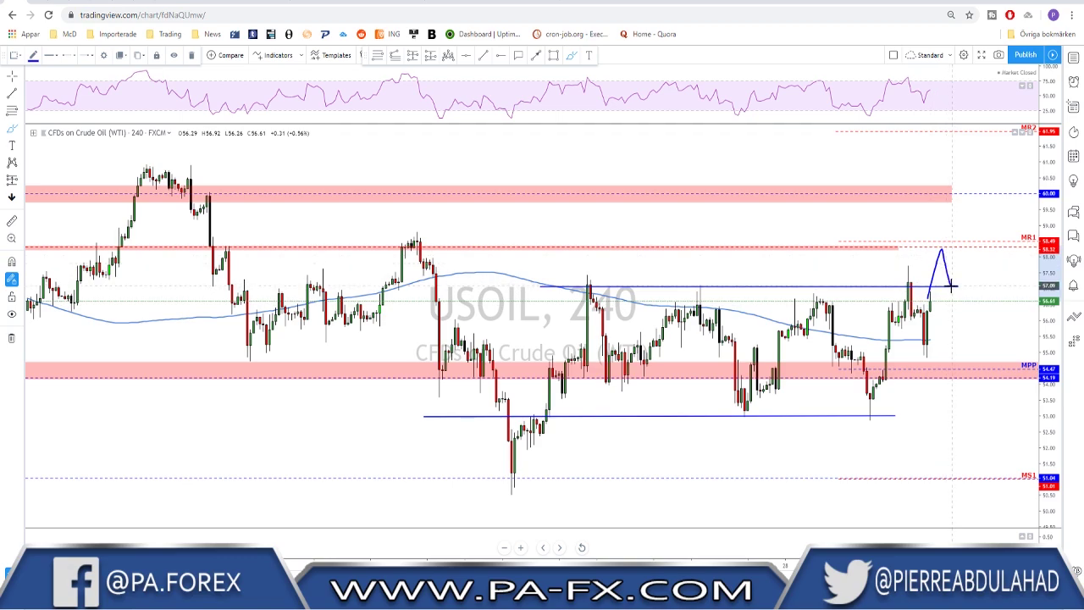
drag(956, 293, 975, 227)
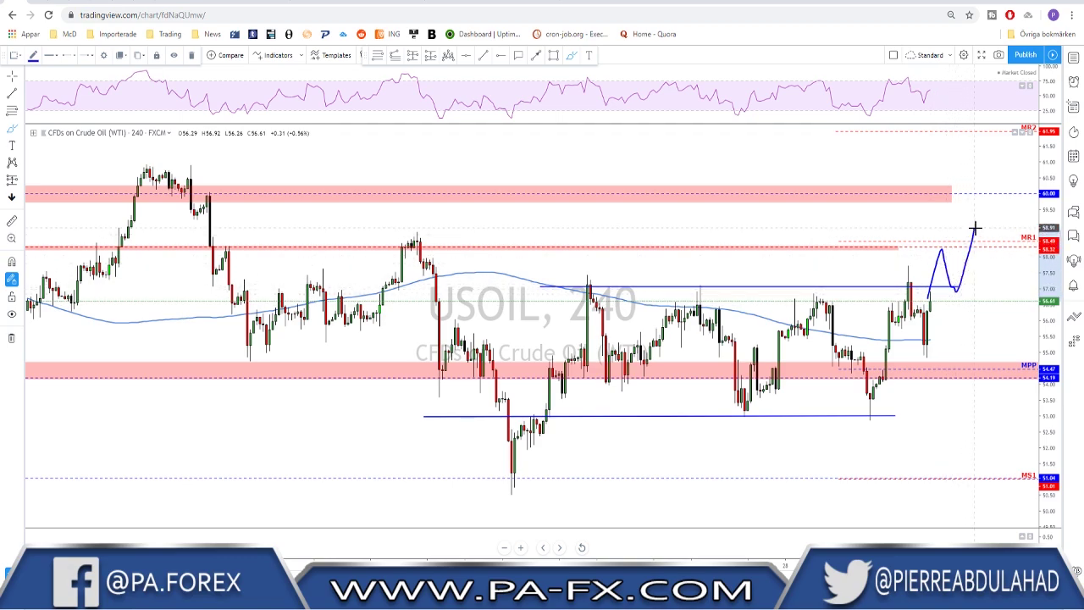
mouse_move(958, 281)
mouse_down()
mouse_move(951, 292)
mouse_move(969, 289)
mouse_up()
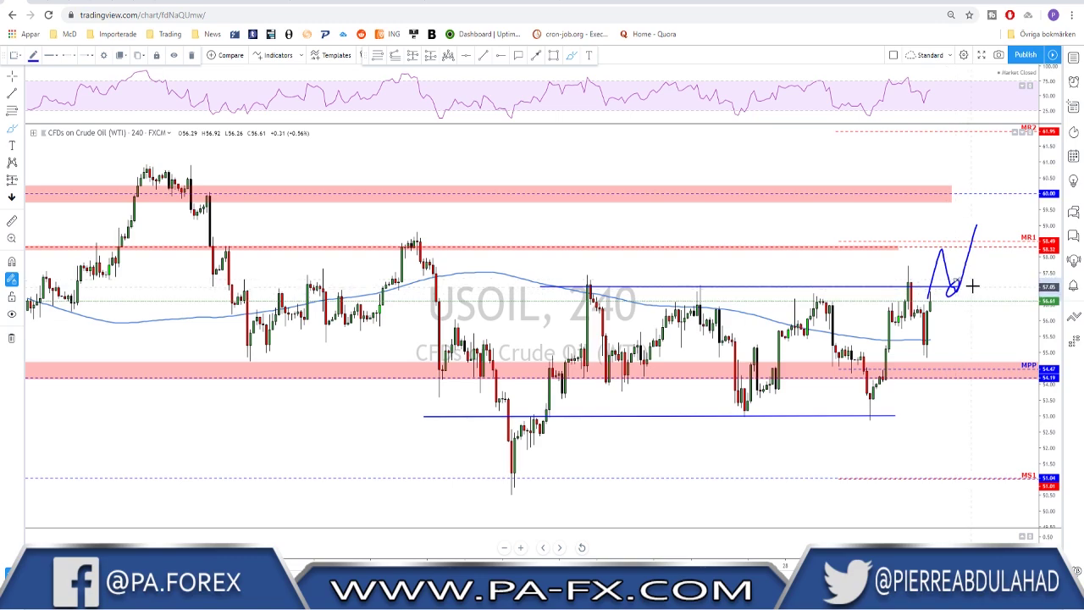
drag(971, 184, 931, 188)
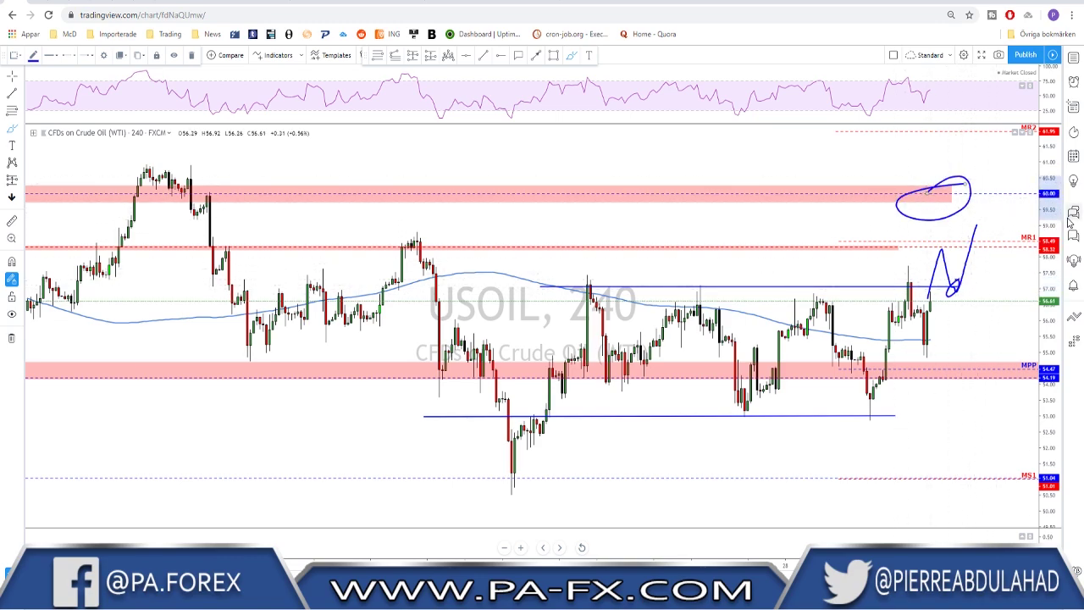
key(ctrl+z)
key(ctrl+z)
key(ctrl+z)
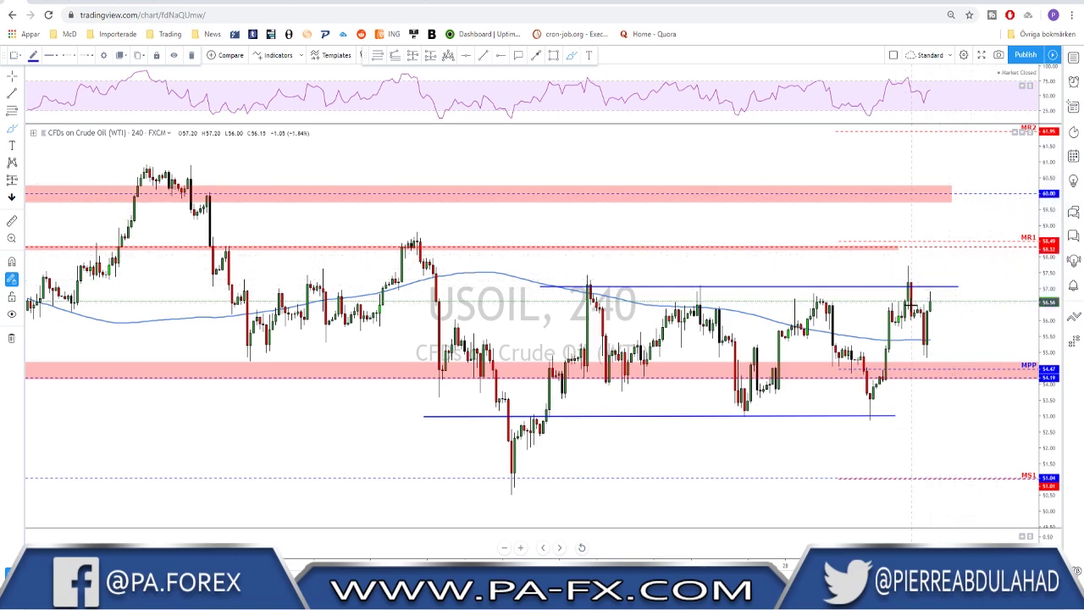
Draw a bearish brush path from the latest USOIL candle up to the upper range line and down below MPP, and circle its turning point
scroll(966, 283, up, 3)
mouse_move(964, 349)
mouse_down()
mouse_move(973, 319)
mouse_move(996, 409)
mouse_up()
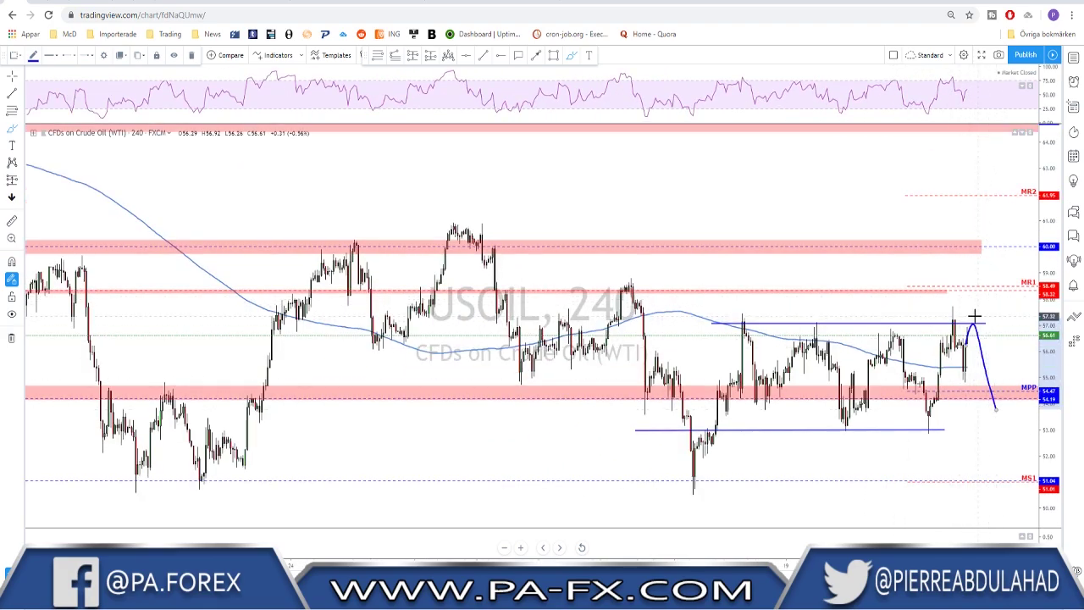
drag(973, 314, 967, 318)
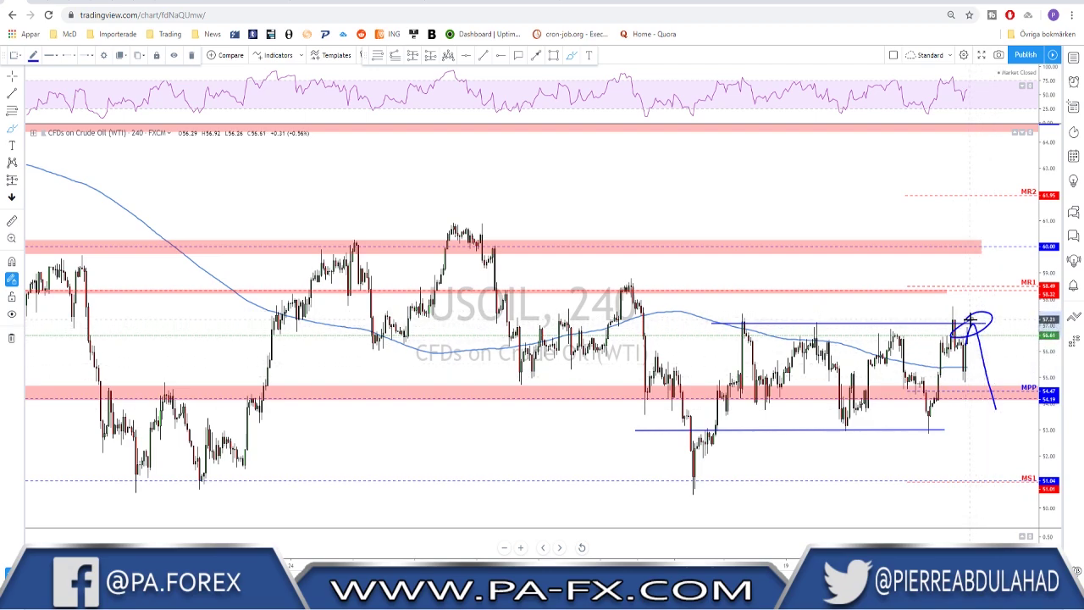
Circle the lower blue range line at the latest USOIL low with the brush, and undo it together with the bearish path sketch
mouse_move(940, 423)
mouse_down()
mouse_move(919, 436)
mouse_move(943, 426)
mouse_up()
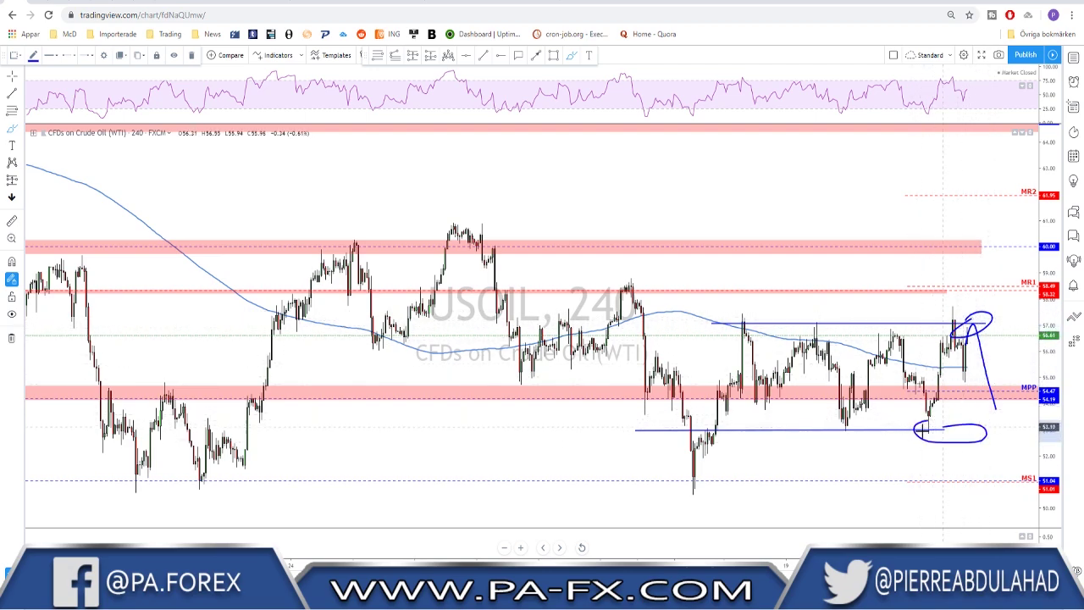
key(ctrl+z)
key(ctrl+z)
key(ctrl+z)
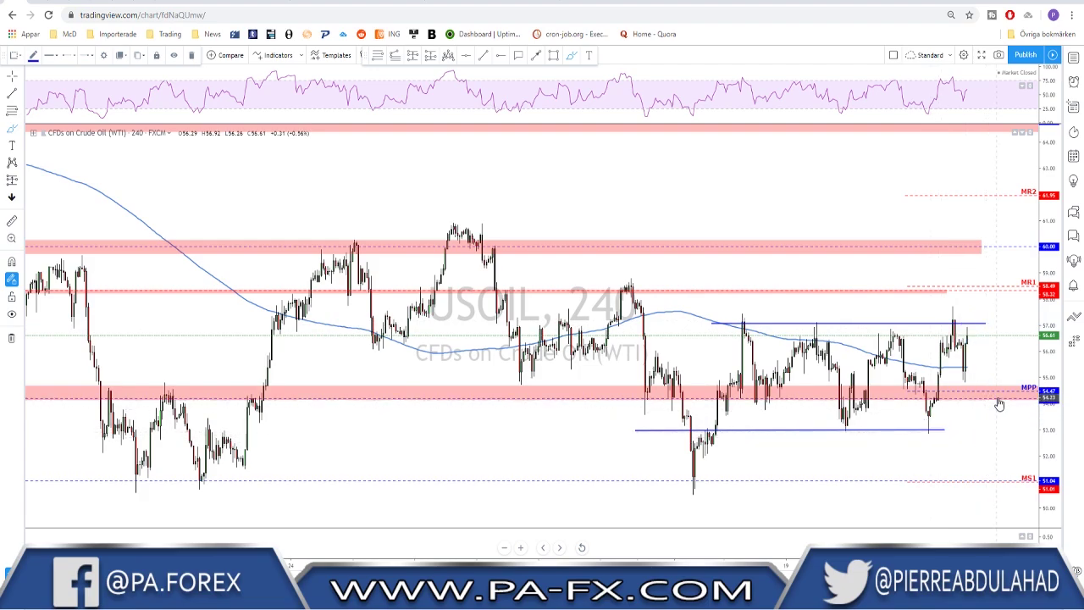
Switch to the GOLD chart and set it to the daily timeframe
scroll(950, 344, down, 1)
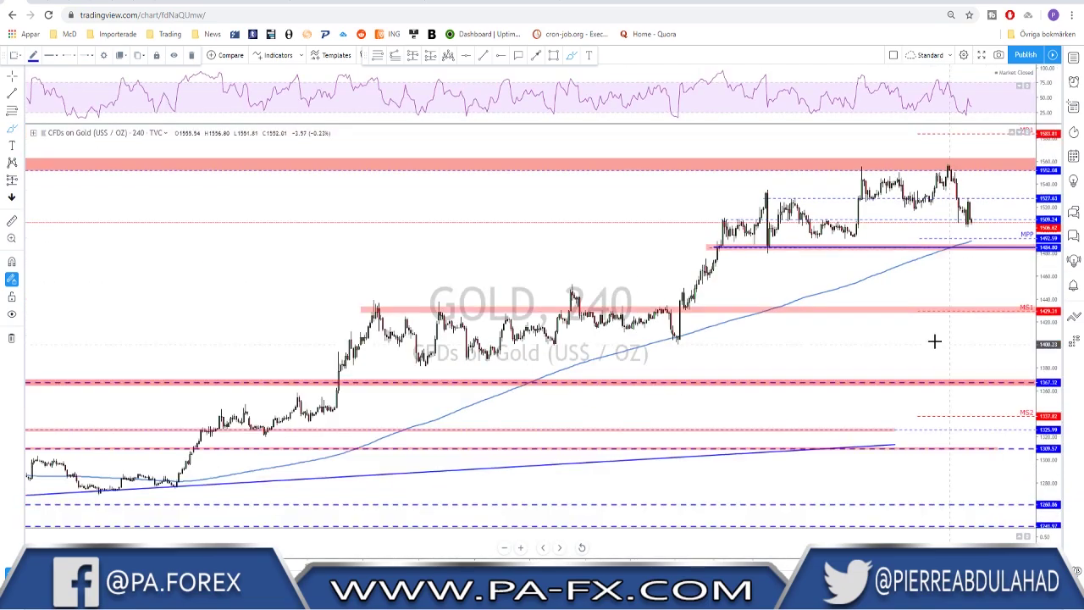
scroll(876, 218, up, 2)
click(185, 216)
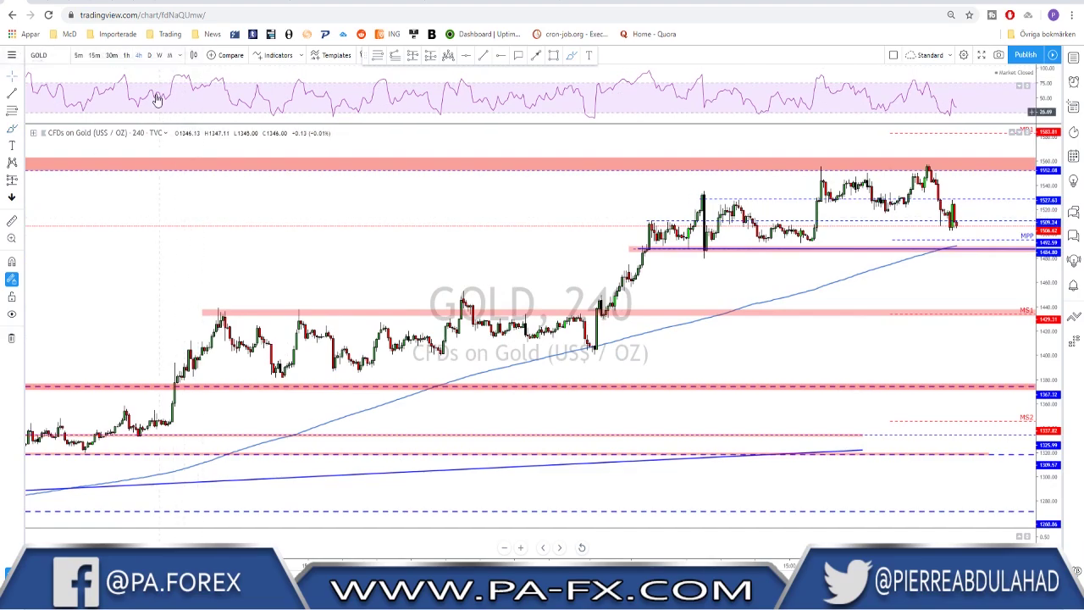
click(149, 55)
Compare the recent gold highs with the falling RSI trend line, brush a stroke under the latest daily lows, and delete the stroke
scroll(871, 222, up, 3)
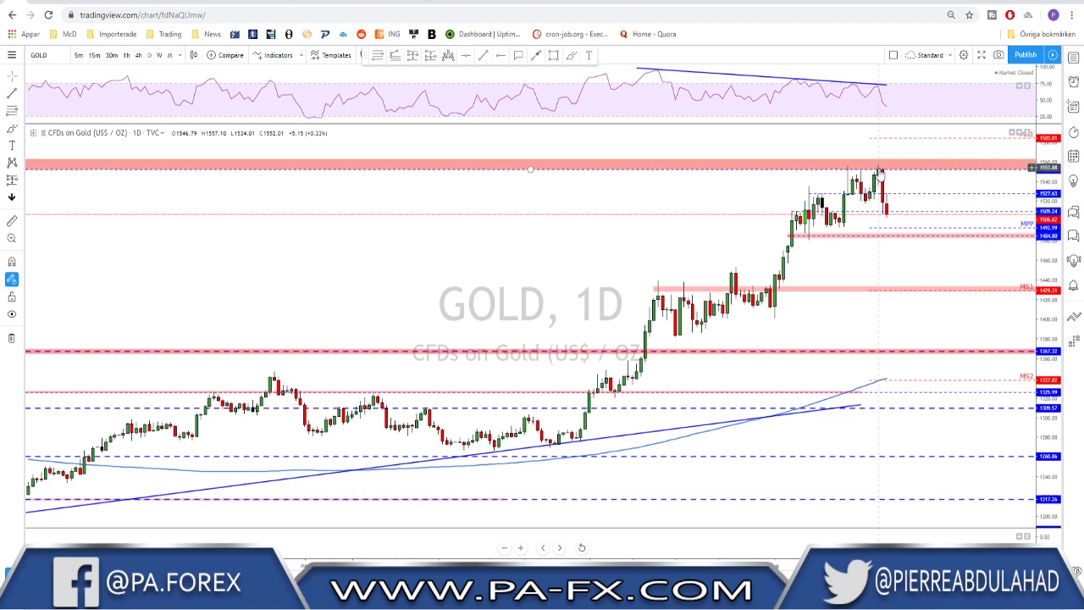
scroll(879, 174, up, 2)
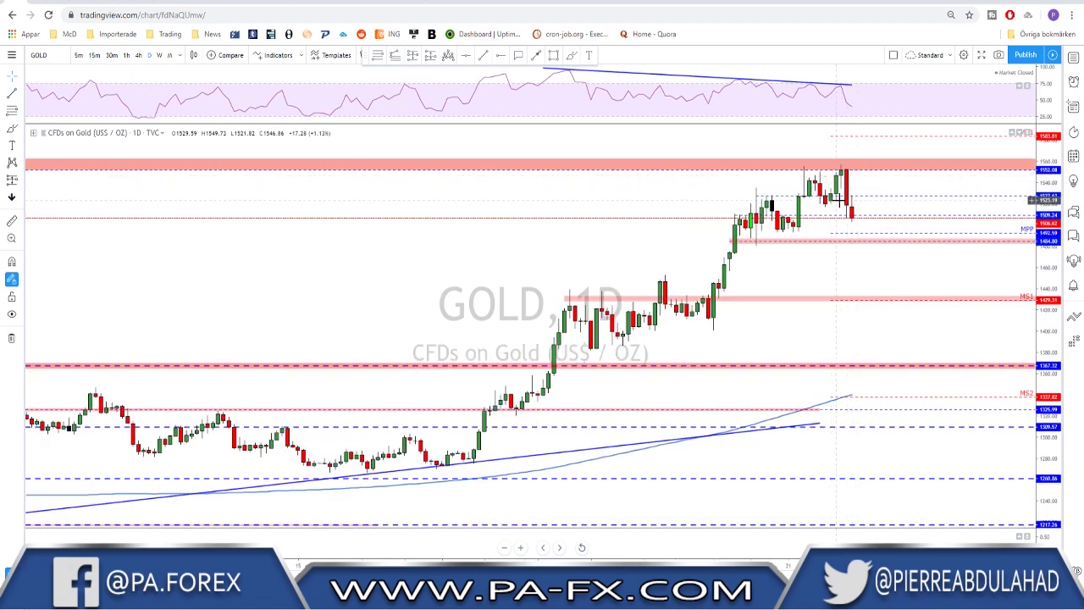
scroll(843, 170, down, 3)
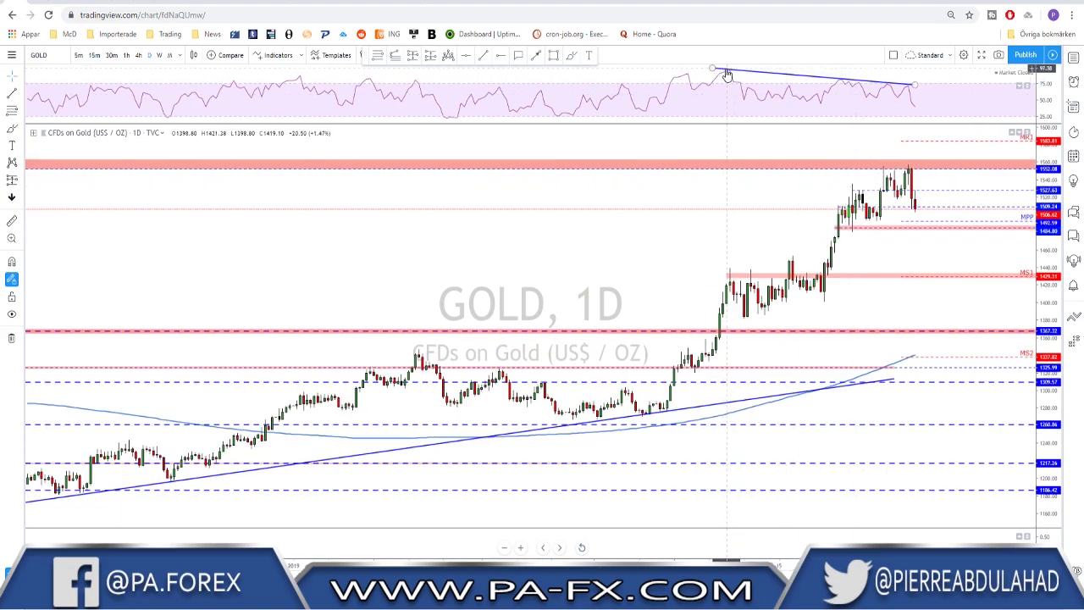
scroll(889, 165, up, 3)
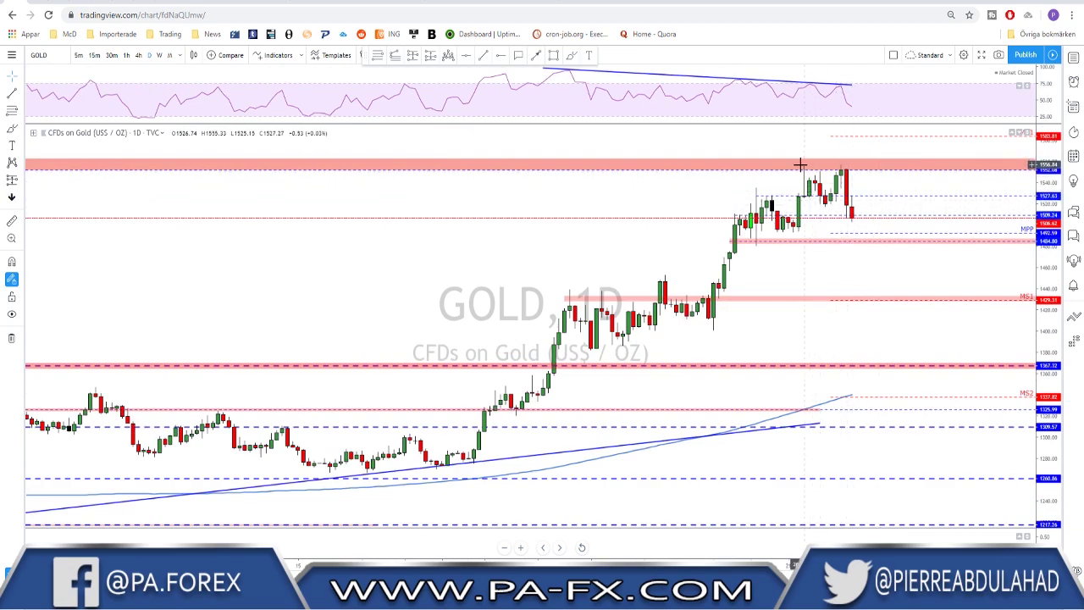
click(571, 56)
drag(822, 207, 910, 202)
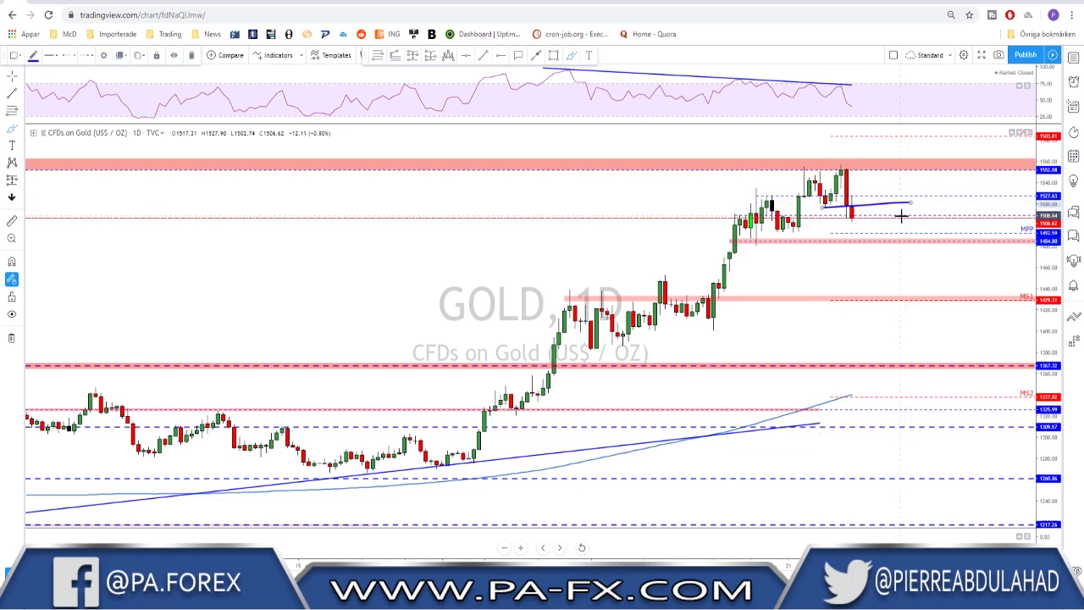
key(Delete)
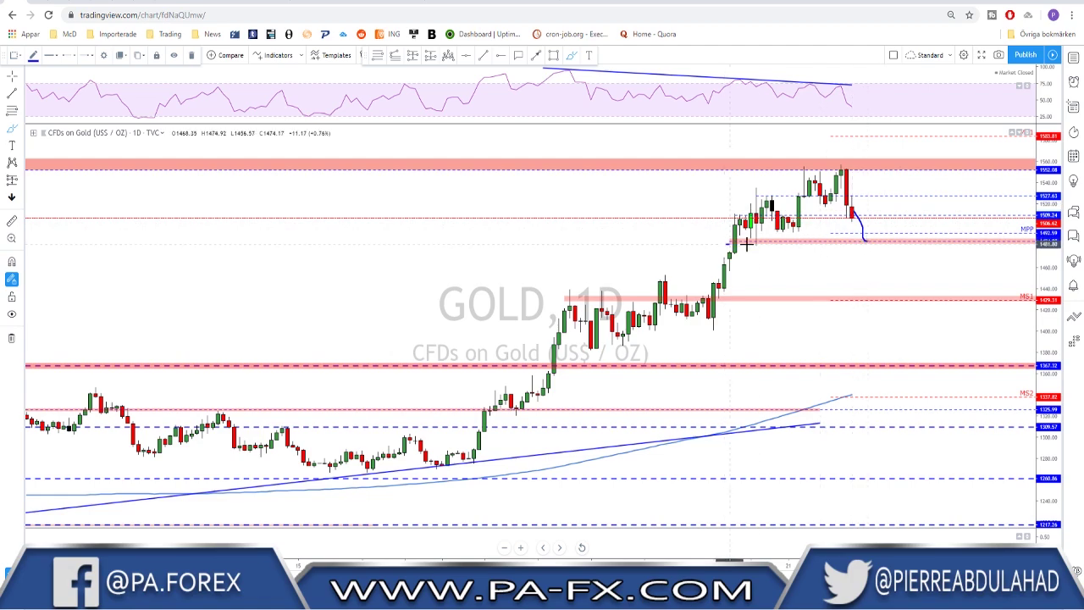
Brush a horizontal line along the 1484.80 support zone below the downward path, and undo both strokes
drag(728, 243, 947, 243)
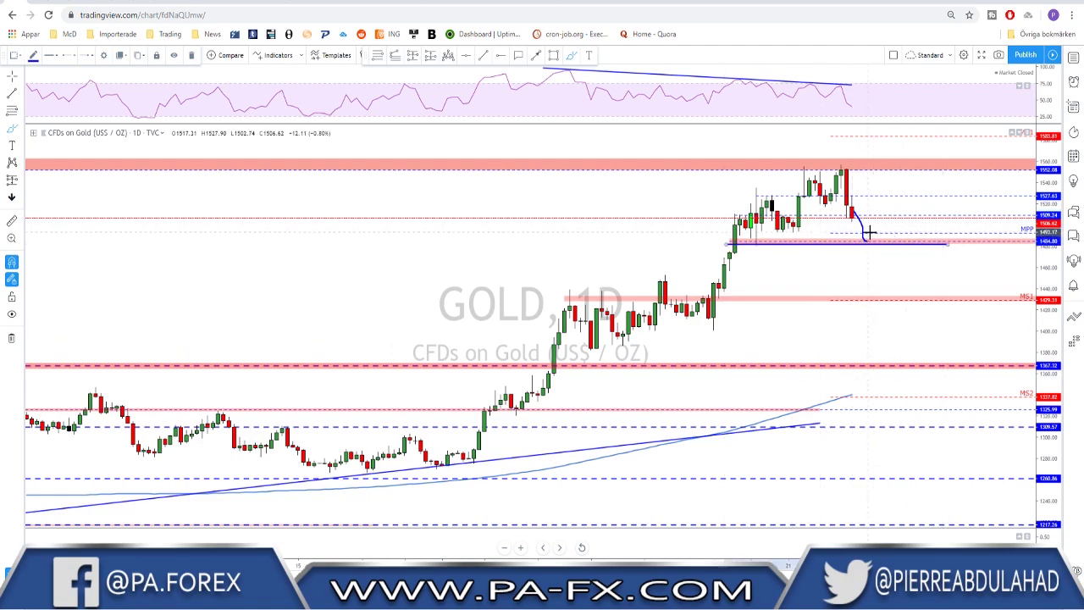
key(ctrl+z)
key(ctrl+z)
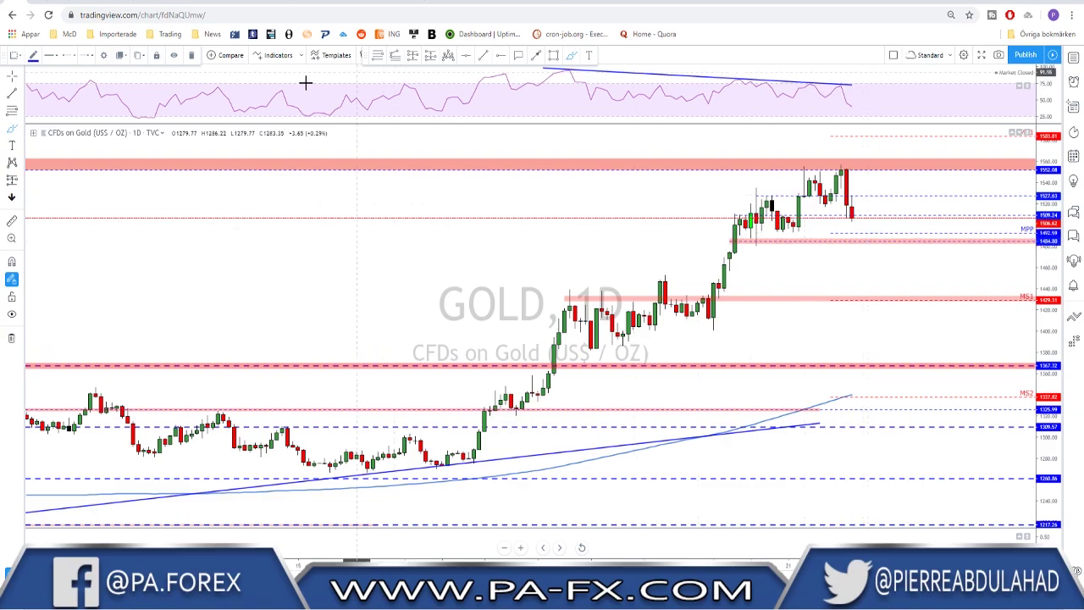
Set the gold chart to the 4-hour timeframe with free space after the latest candle
click(138, 55)
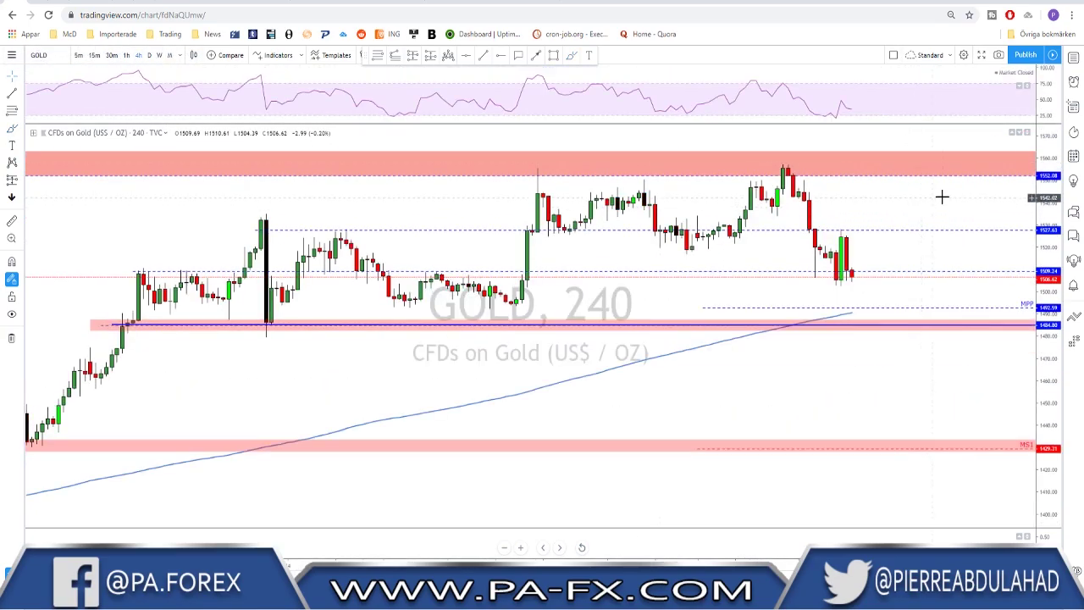
scroll(950, 266, down, 5)
right_click(965, 286)
drag(903, 276, 721, 275)
scroll(780, 273, up, 1)
scroll(789, 273, up, 1)
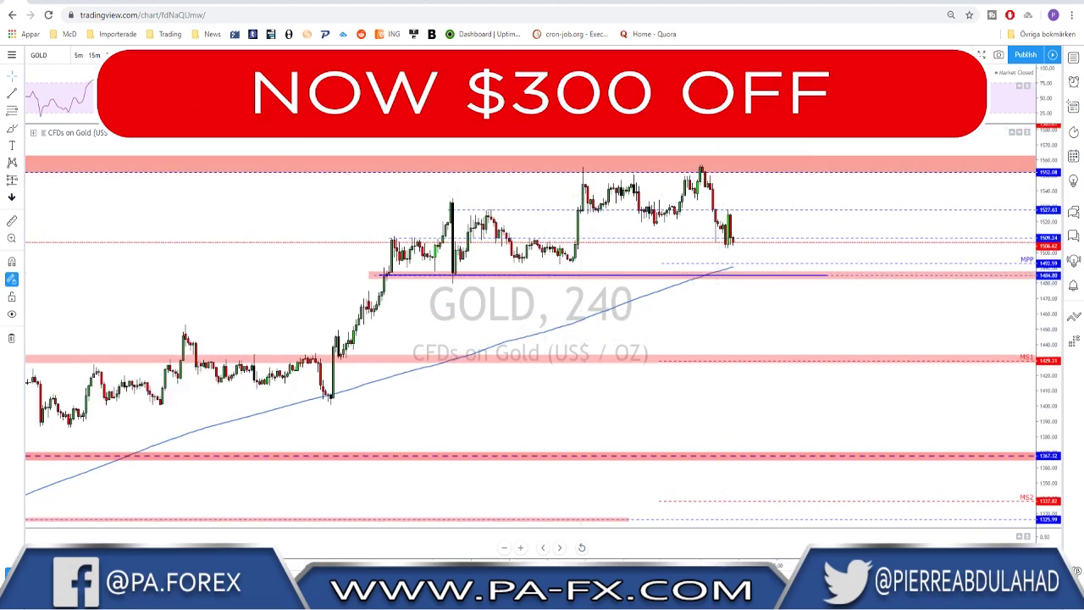
Circle the gold peak at 1552.08 and the low at 1484.80, brush a bearish path down to MS1, and undo all the strokes
mouse_move(706, 161)
mouse_down()
mouse_move(717, 178)
mouse_move(700, 159)
mouse_up()
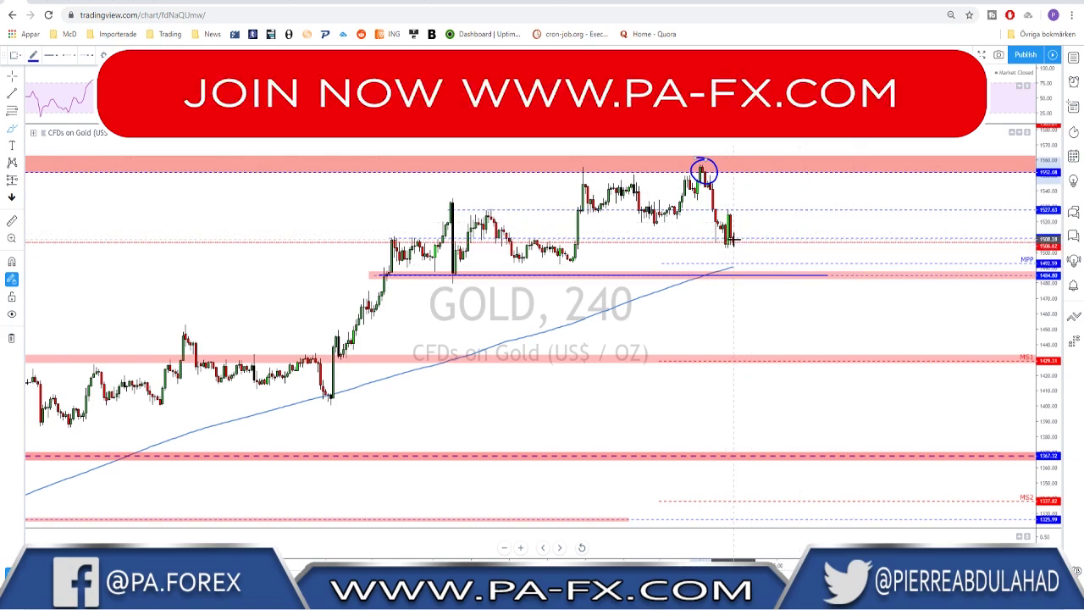
drag(734, 240, 758, 269)
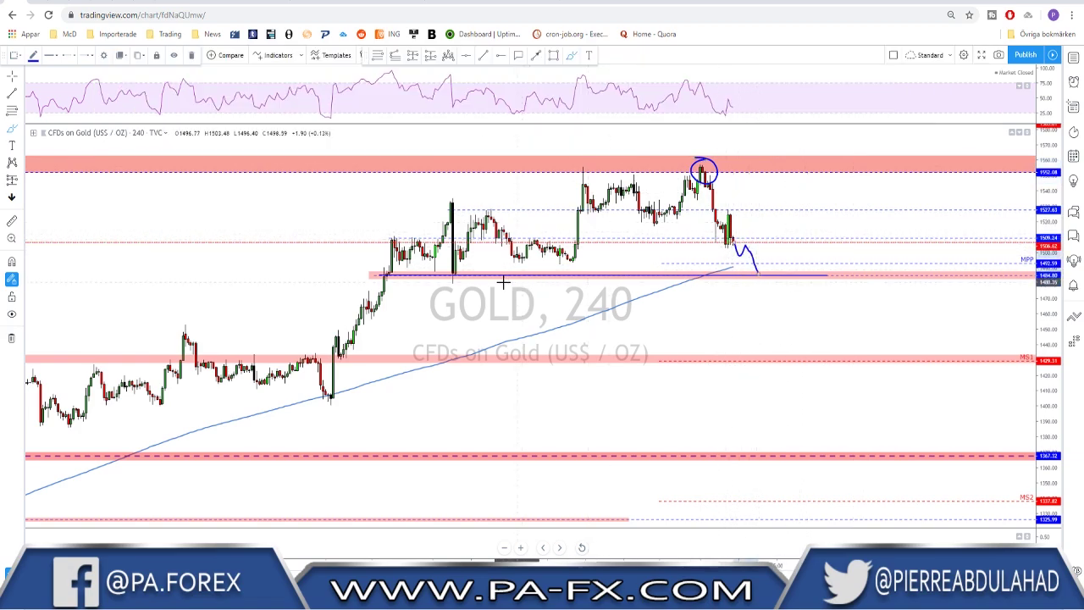
drag(462, 269, 456, 269)
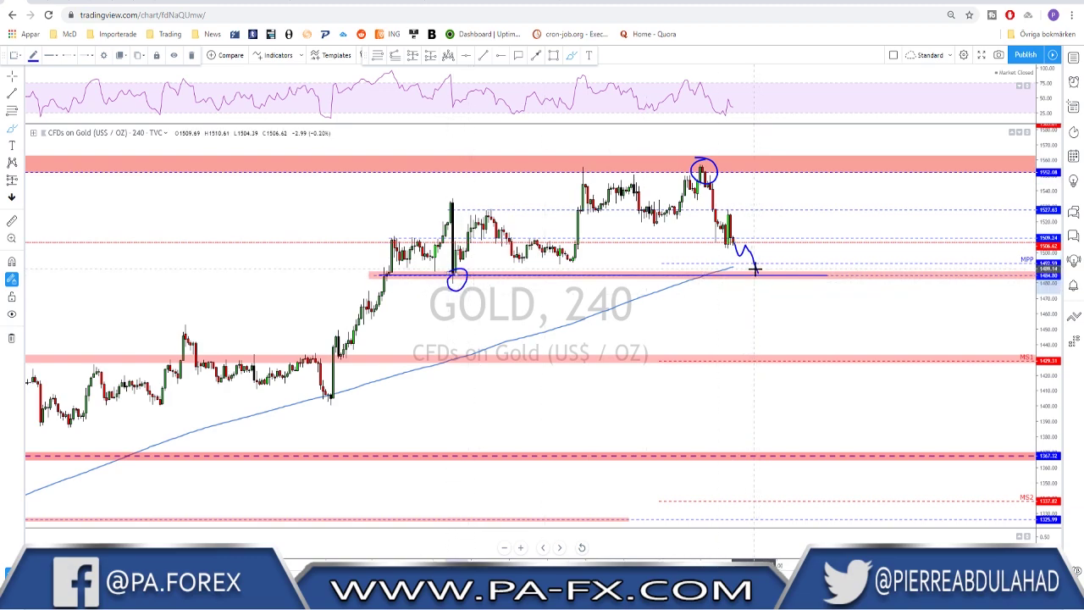
mouse_move(757, 271)
mouse_down()
mouse_move(765, 286)
mouse_move(780, 276)
mouse_move(811, 357)
mouse_up()
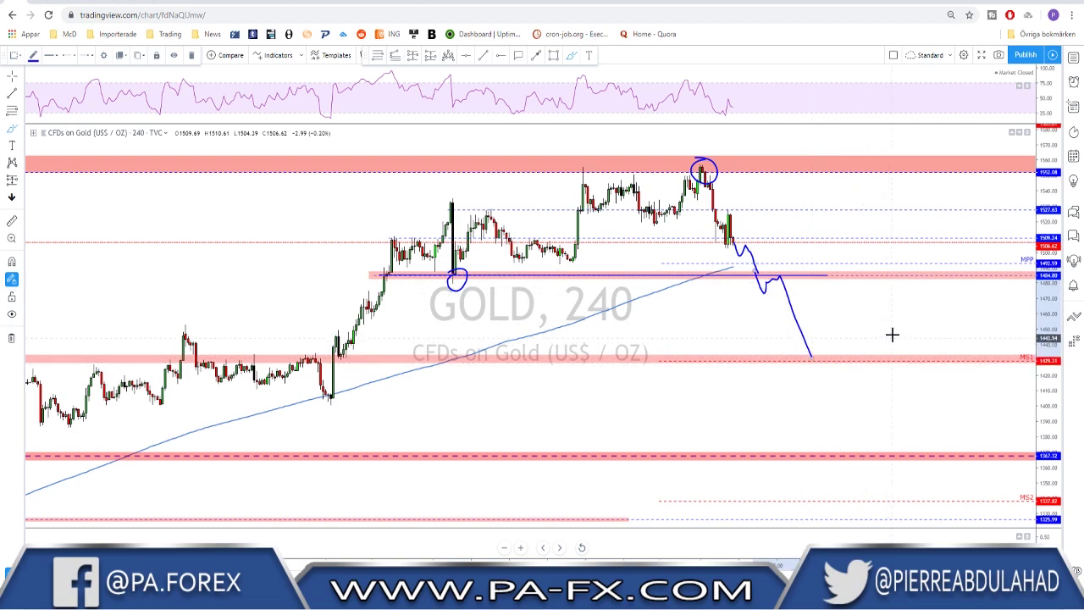
key(ctrl+z)
key(ctrl+z)
key(ctrl+z)
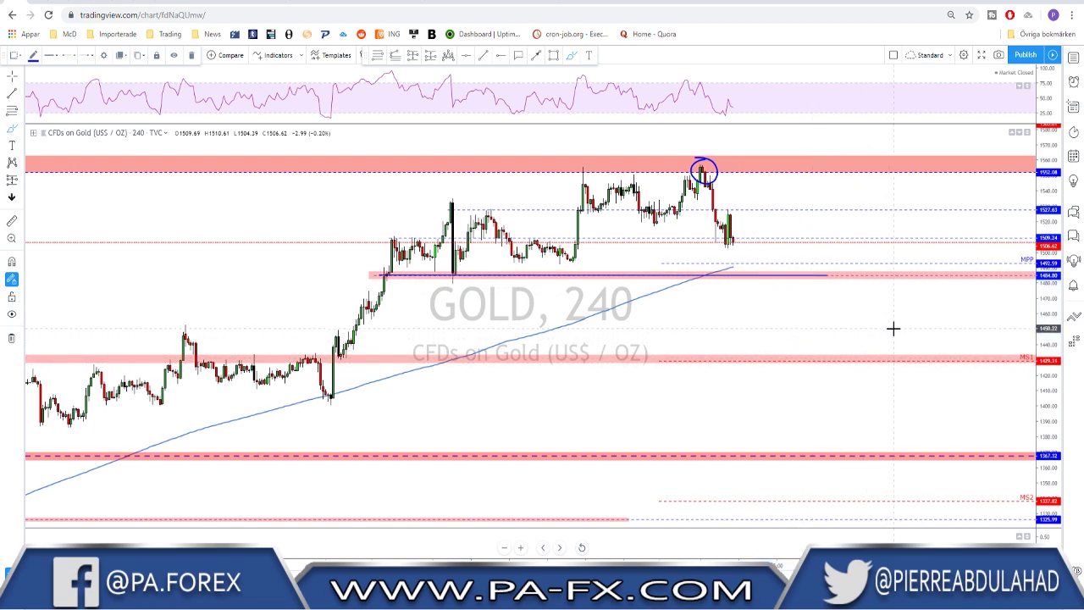
key(ctrl+z)
Switch the gold chart to the weekly timeframe, circle the latest candles with the brush, and undo the circle
click(164, 133)
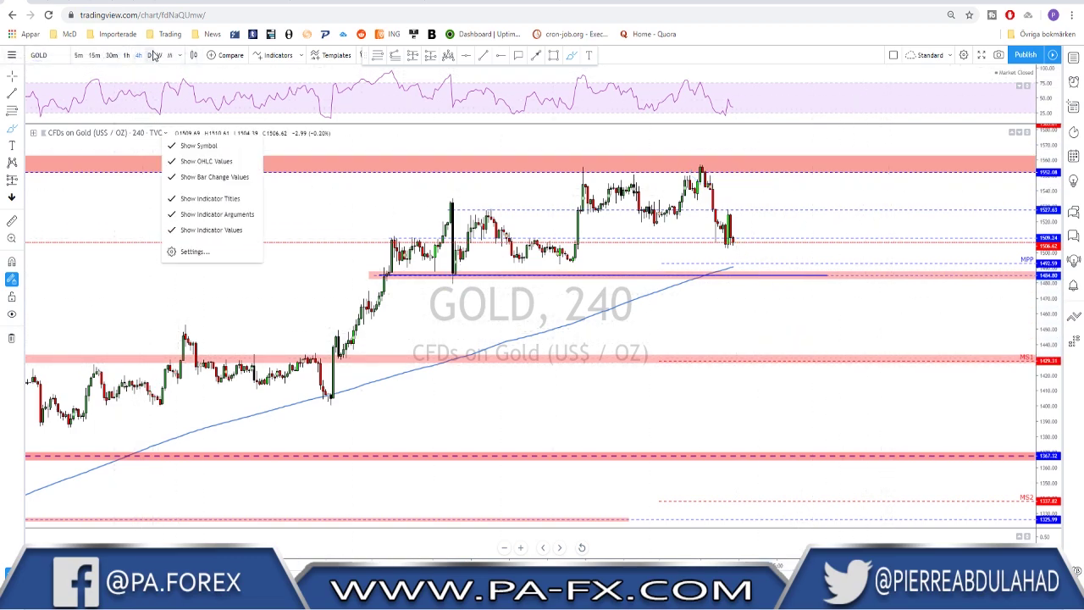
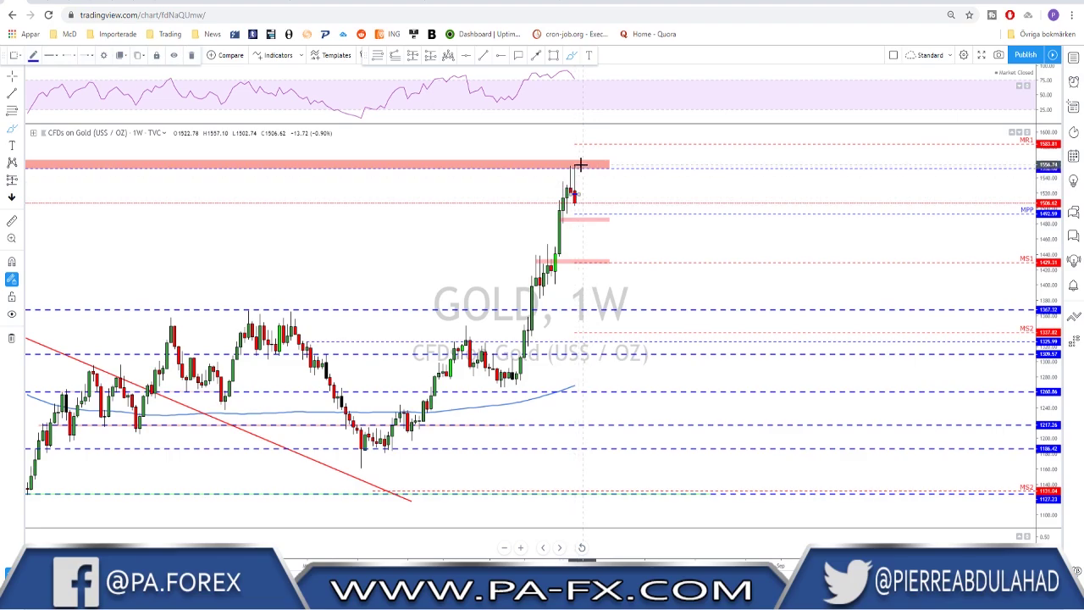
mouse_move(579, 166)
mouse_down()
mouse_move(592, 173)
mouse_move(578, 167)
mouse_up()
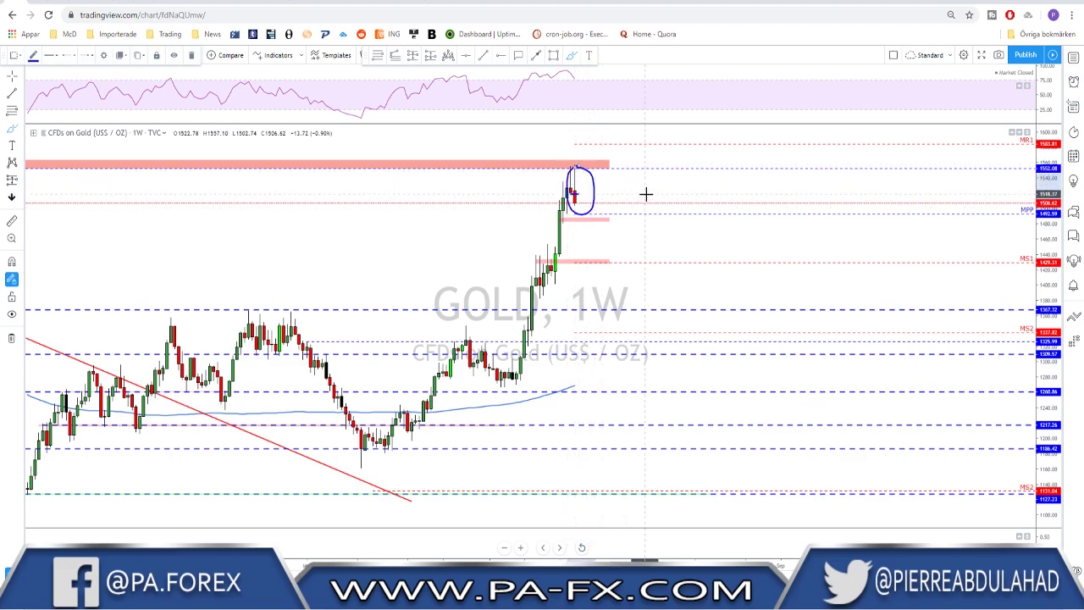
key(ctrl+z)
Circle the entire weekly gold rally up to the red 1552.08 zone with the brush, and undo the circle
scroll(635, 219, down, 3)
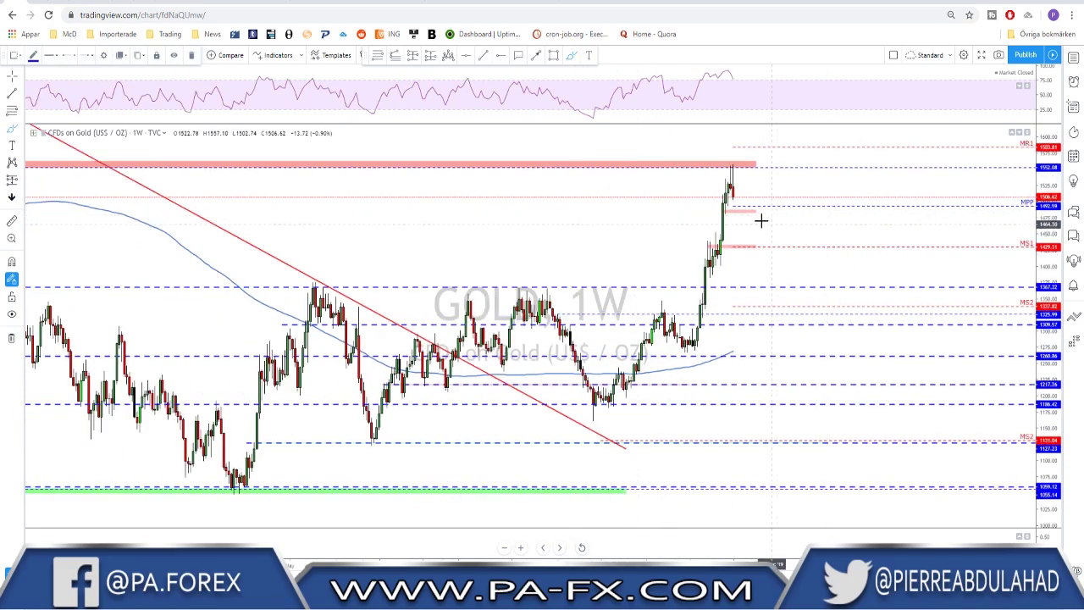
mouse_move(735, 153)
mouse_down()
mouse_move(691, 264)
mouse_move(733, 300)
mouse_move(728, 157)
mouse_up()
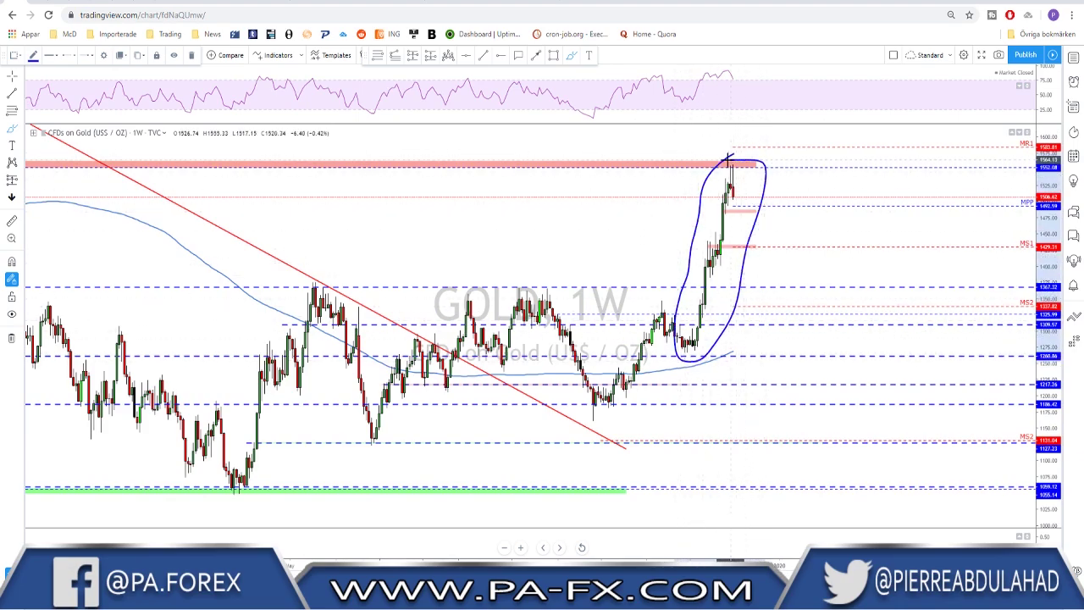
key(ctrl+z)
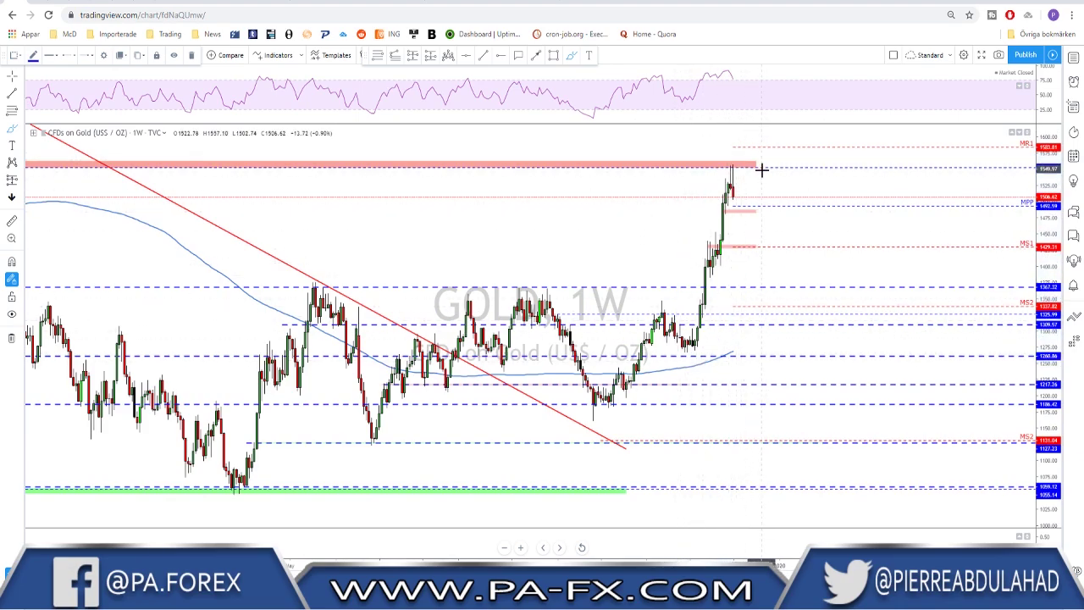
Brush a horizontal line along the MS1 support zone at 1429.31, from the earlier weekly highs to beyond the latest candle
scroll(830, 194, down, 2)
scroll(797, 227, up, 2)
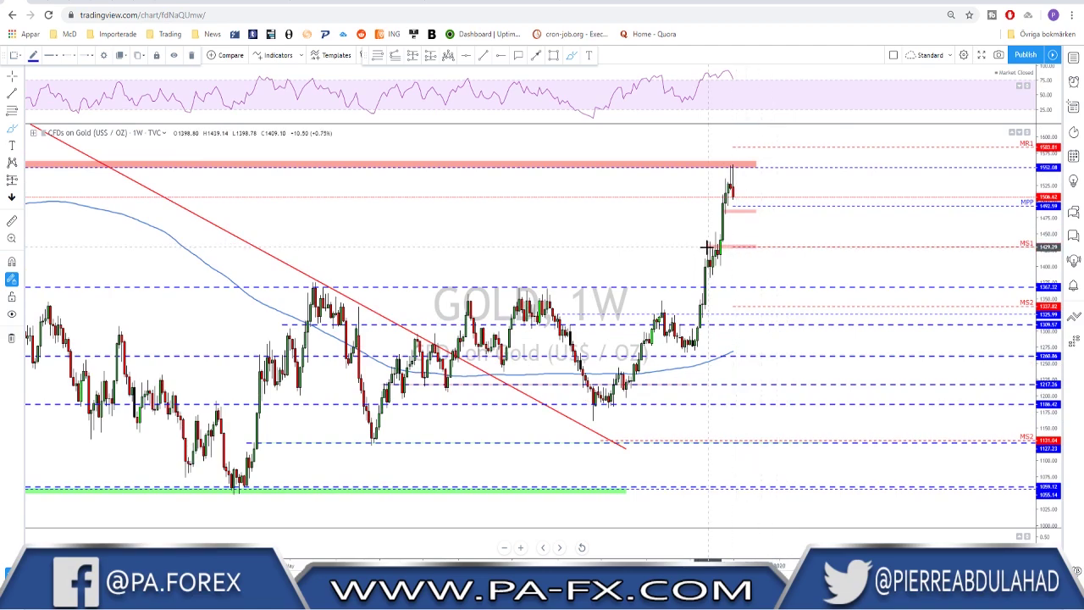
drag(707, 246, 829, 245)
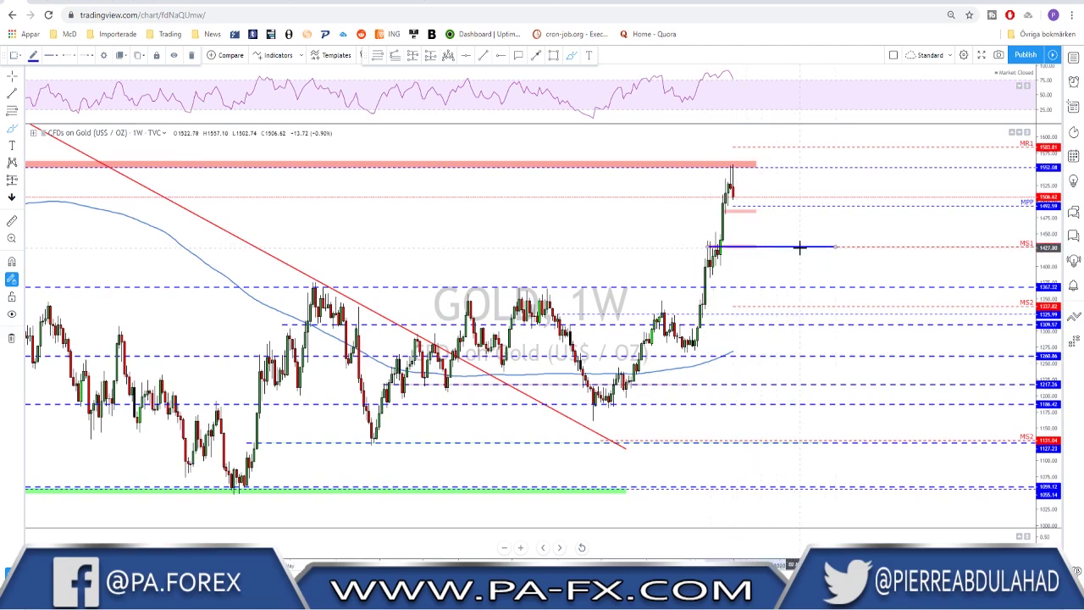
Draw a Fibonacci retracement from the swing low at the start of the weekly gold rally up to the high in the red zone
click(395, 61)
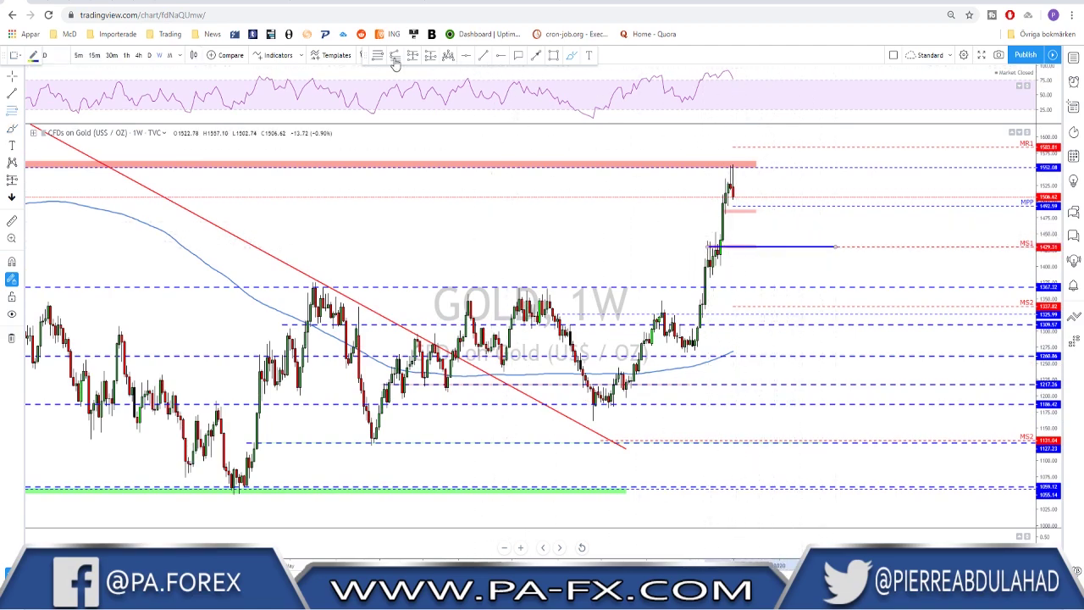
click(680, 352)
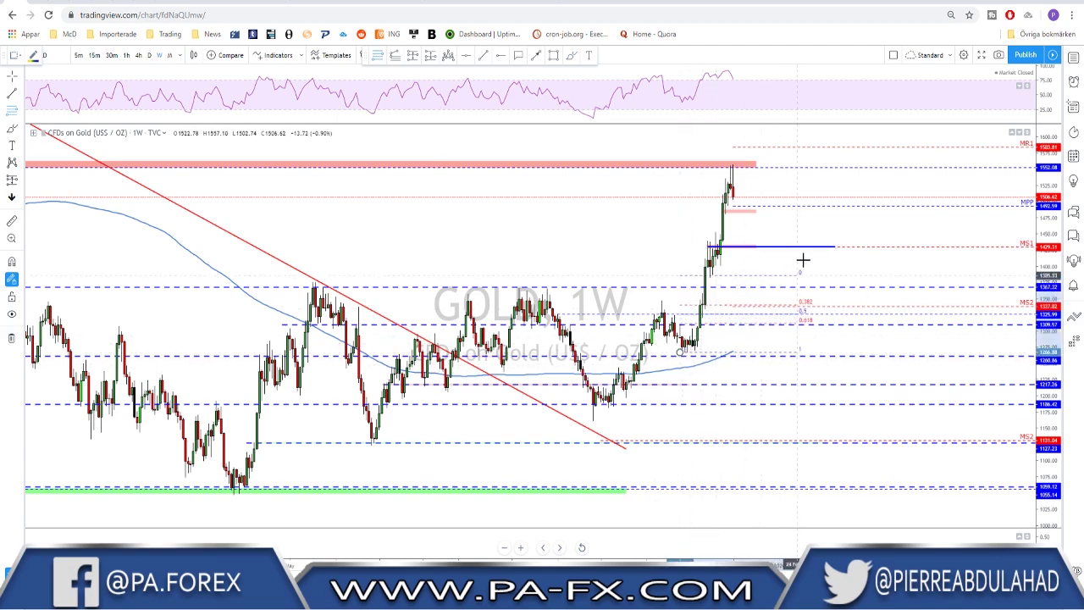
click(817, 164)
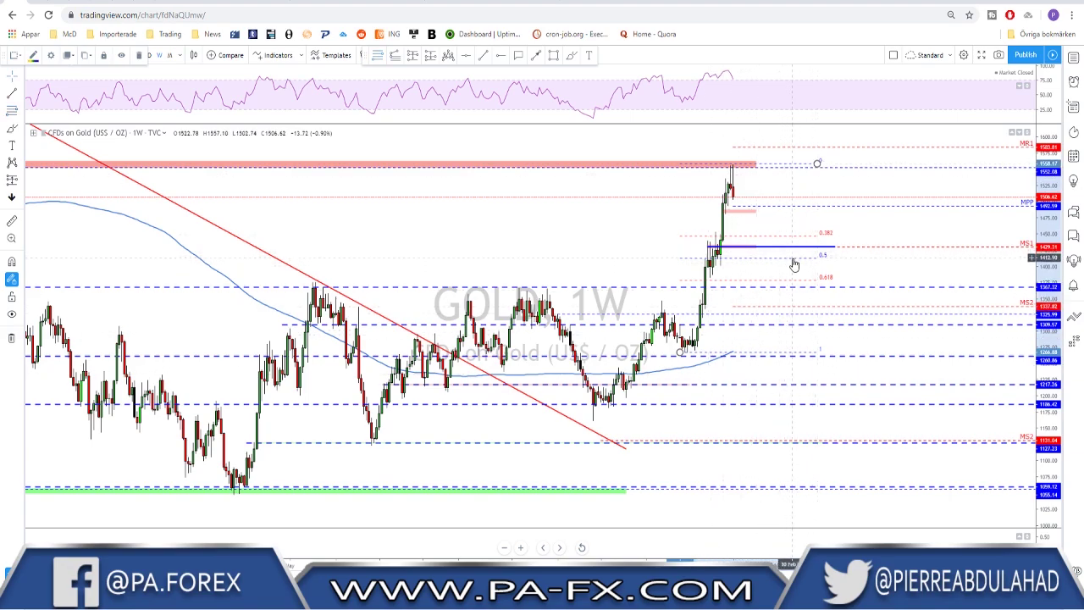
Draw a red rectangle zone over the 1367.32 level, about 1378 to 1359, from the 2016 highs to beyond the latest candle
scroll(791, 264, up, 2)
scroll(807, 269, down, 2)
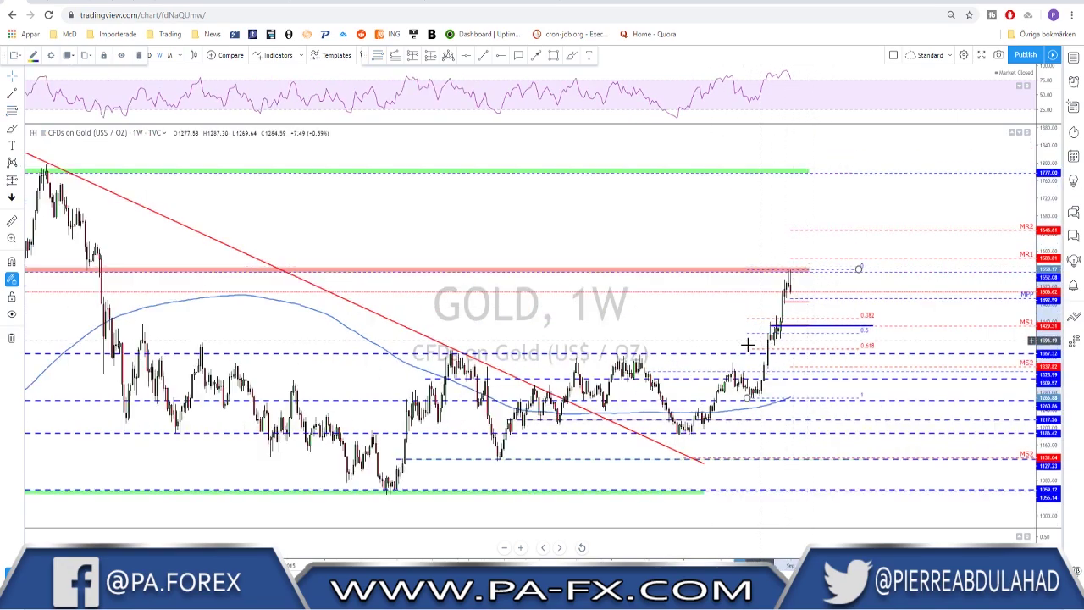
click(553, 56)
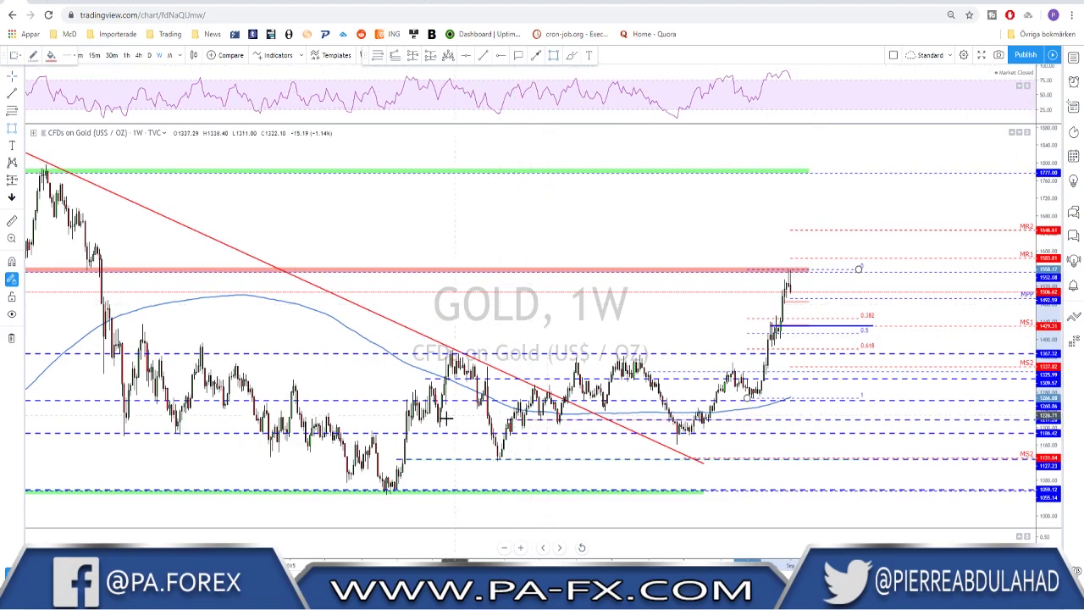
click(432, 347)
click(900, 346)
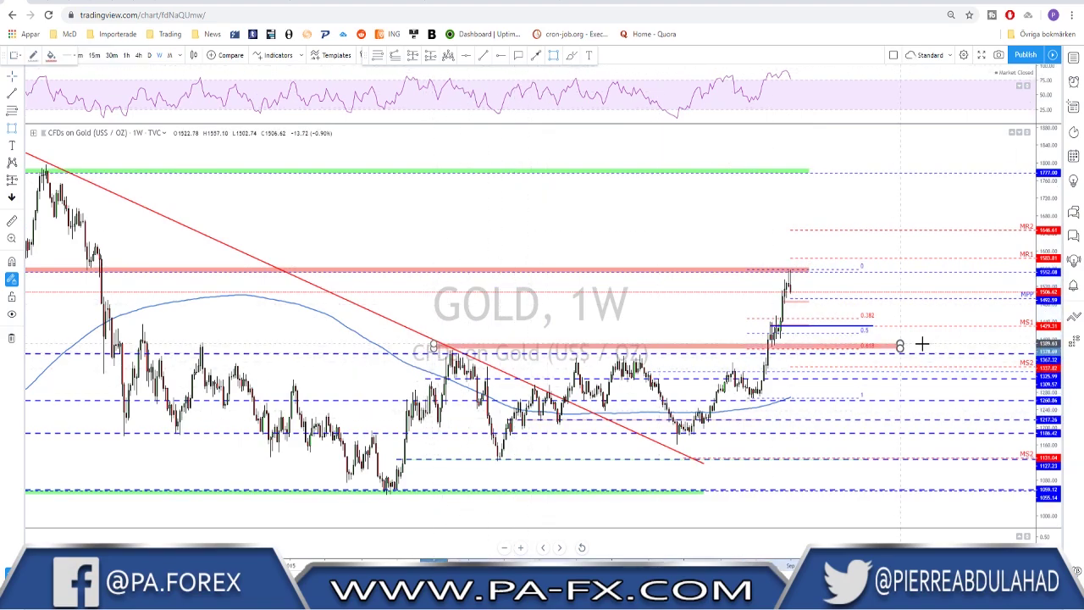
click(991, 356)
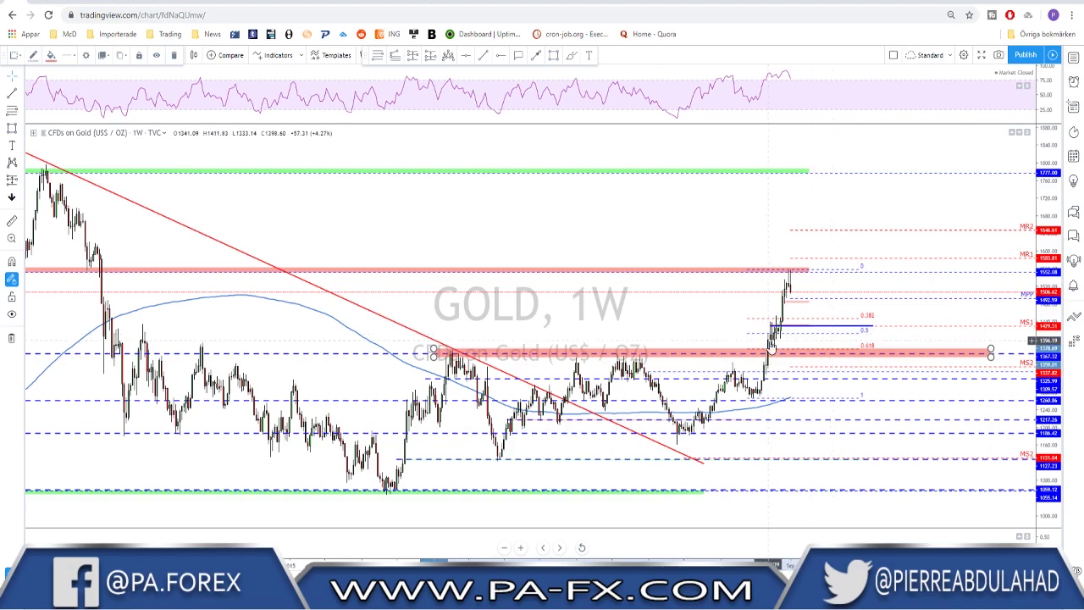
scroll(751, 341, up, 2)
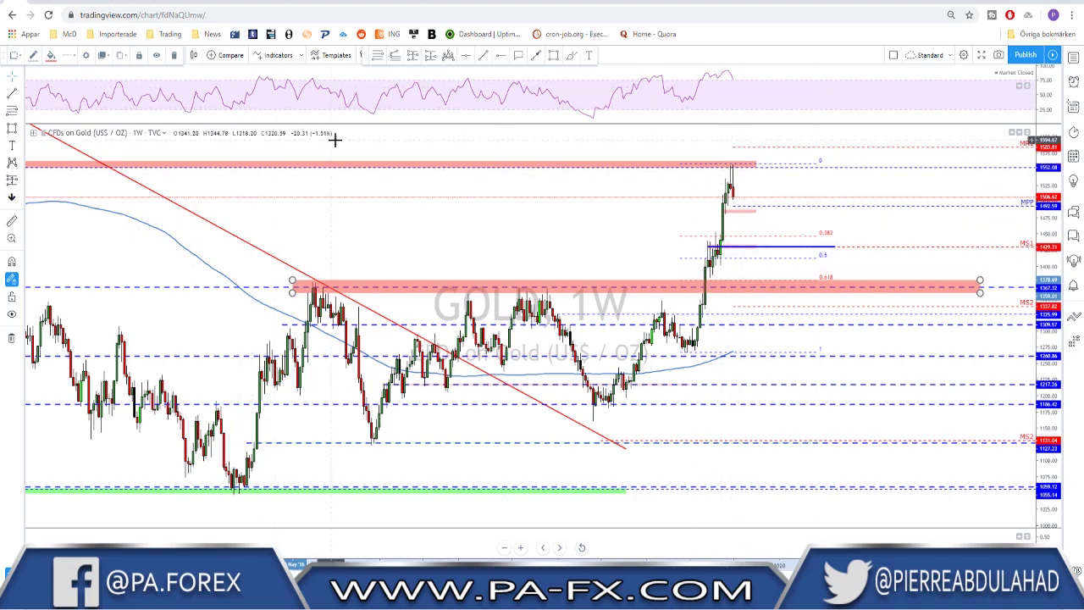
On the 4-hour gold chart, brush a stepped decline to the MS1 zone and a rebound to about 1540, and undo it
right_click(161, 149)
click(137, 55)
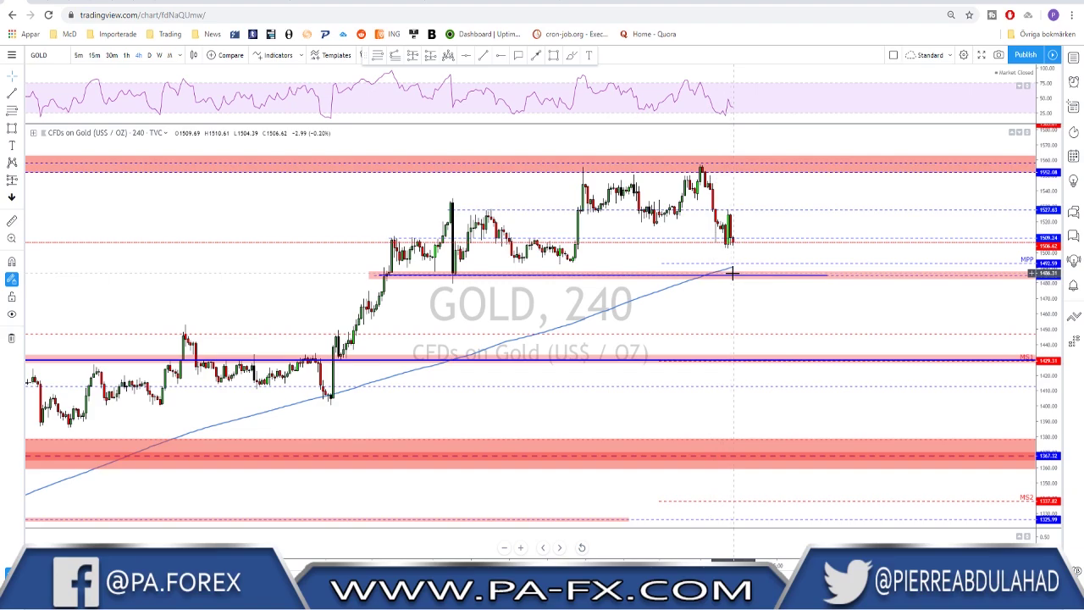
click(572, 58)
mouse_move(729, 240)
mouse_down()
mouse_move(741, 266)
mouse_move(756, 239)
mouse_move(775, 311)
mouse_move(785, 288)
mouse_move(832, 354)
mouse_move(921, 193)
mouse_up()
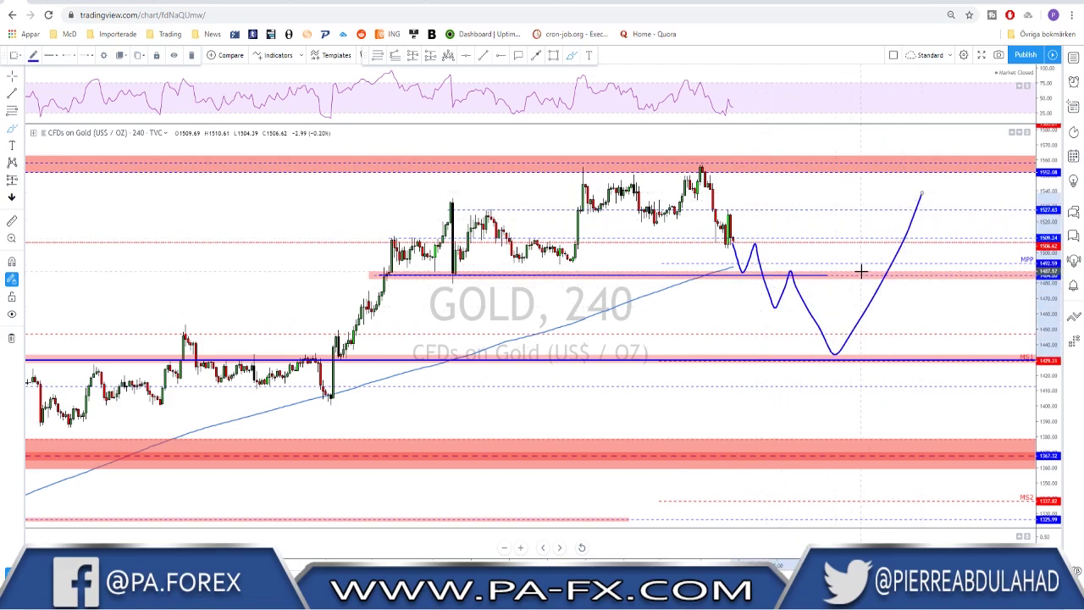
key(ctrl+z)
key(ctrl+z)
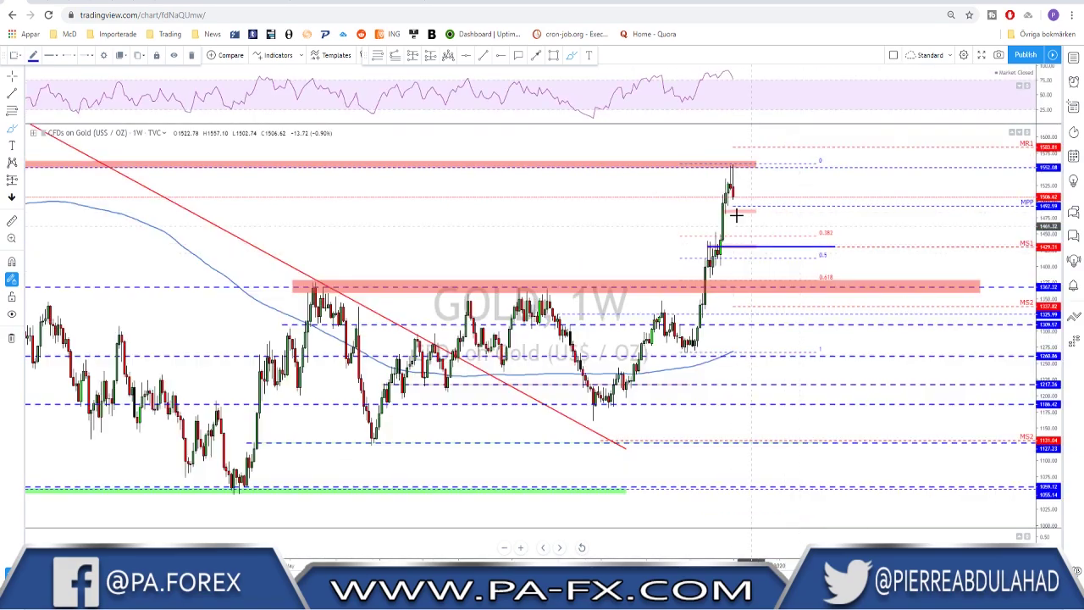
scroll(703, 194, down, 1)
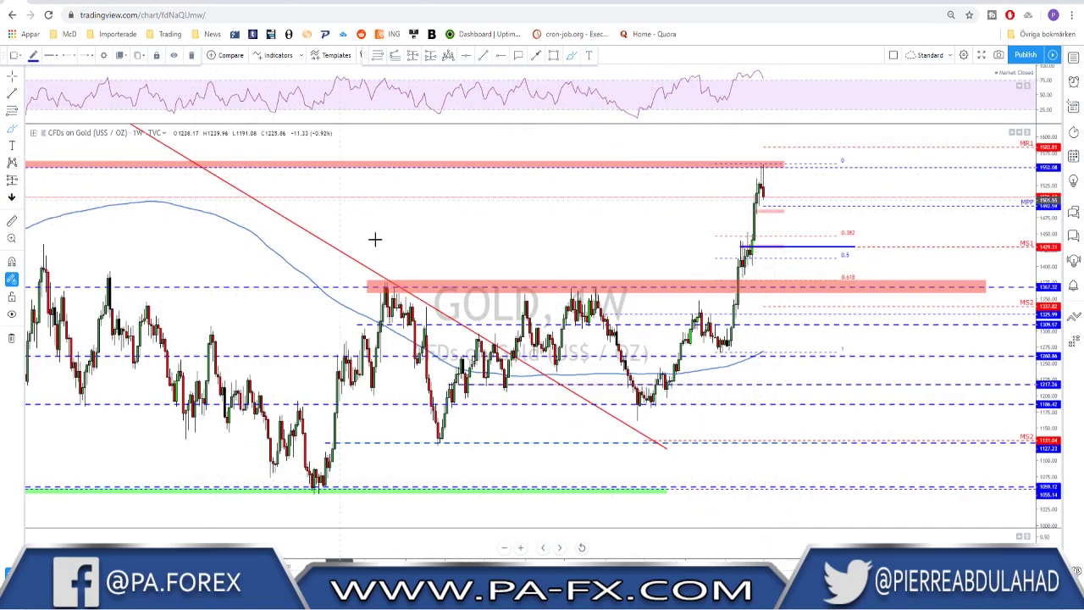
key(Escape)
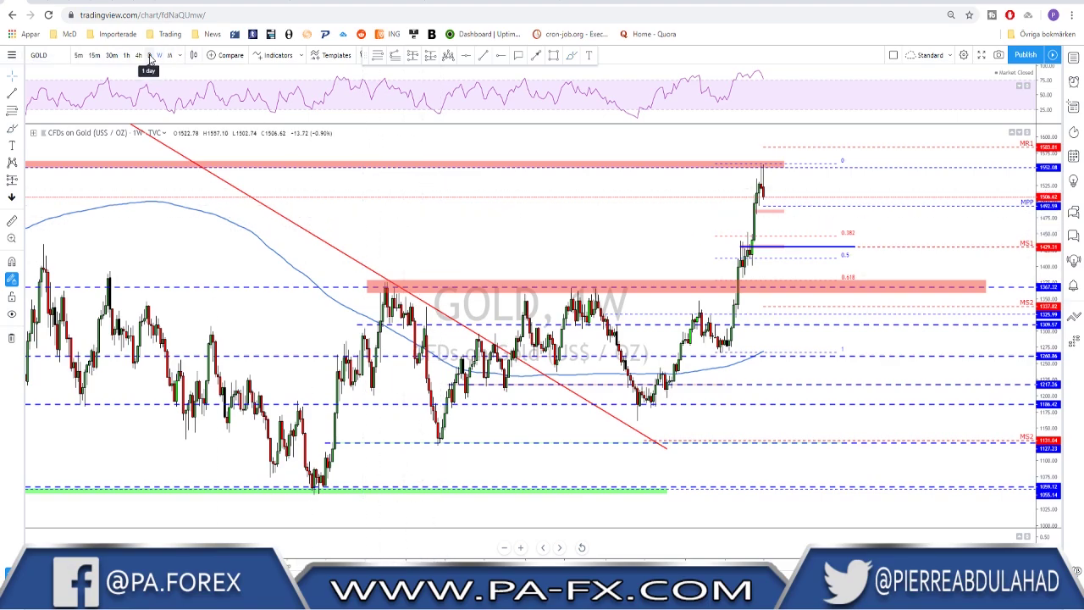
Switch from gold to the weekly EURUSD chart, framing the decline from the red resistance zone to the latest candles
key(space)
scroll(430, 197, up, 1)
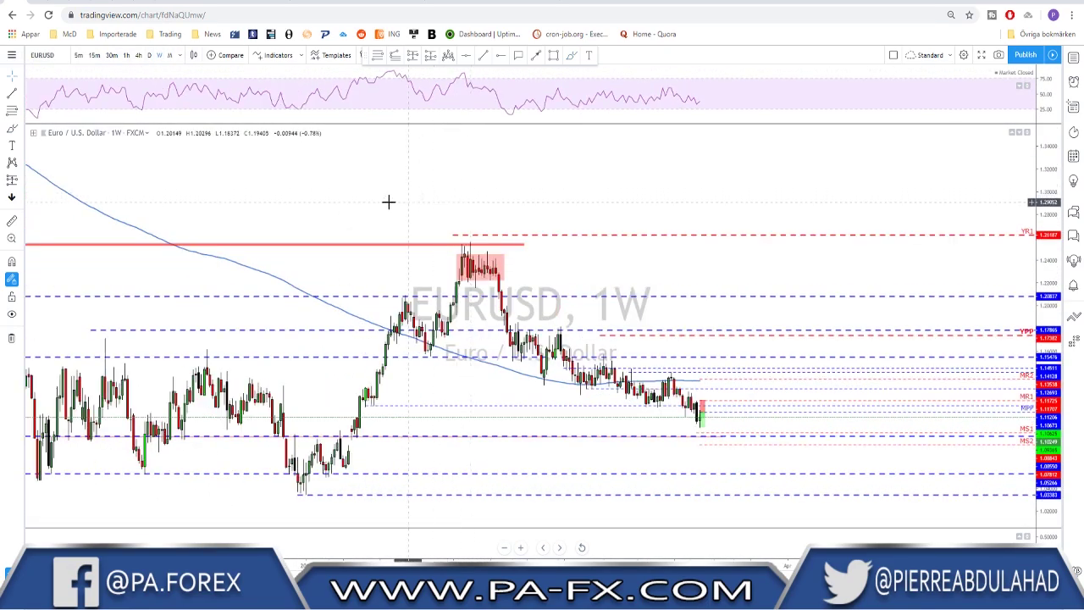
scroll(474, 195, up, 3)
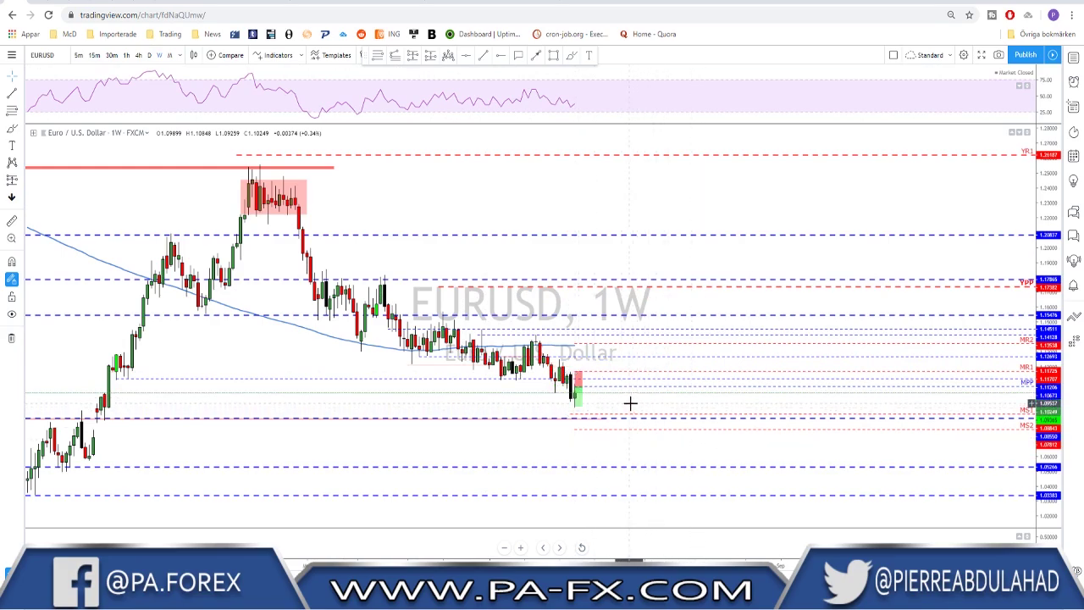
On the daily EURUSD chart, brush a horizontal line along the MPP level through the short position's entry, and undo it
click(149, 56)
scroll(625, 215, down, 3)
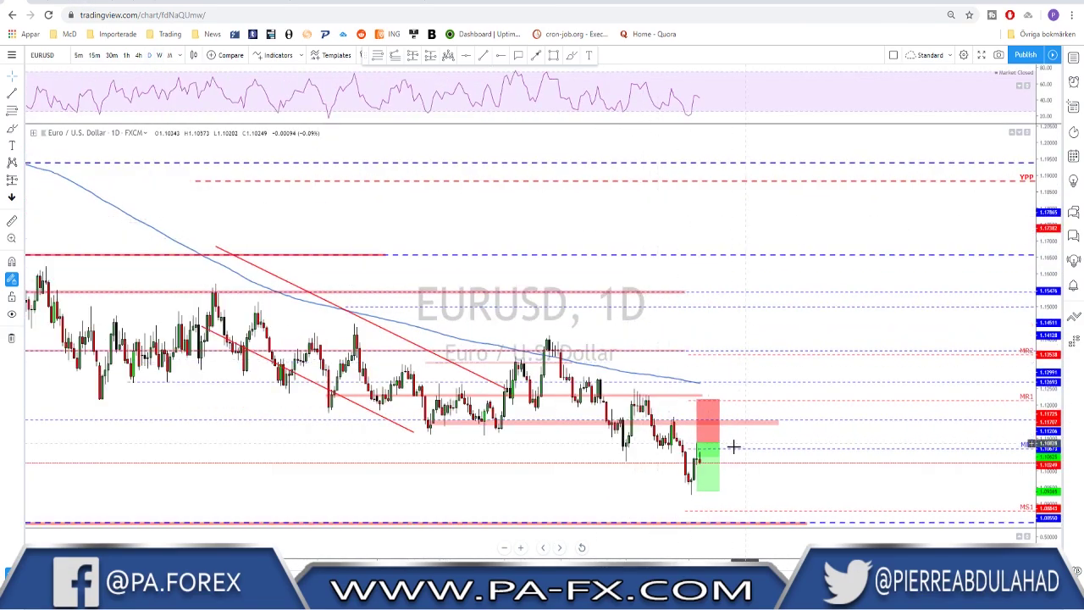
click(572, 56)
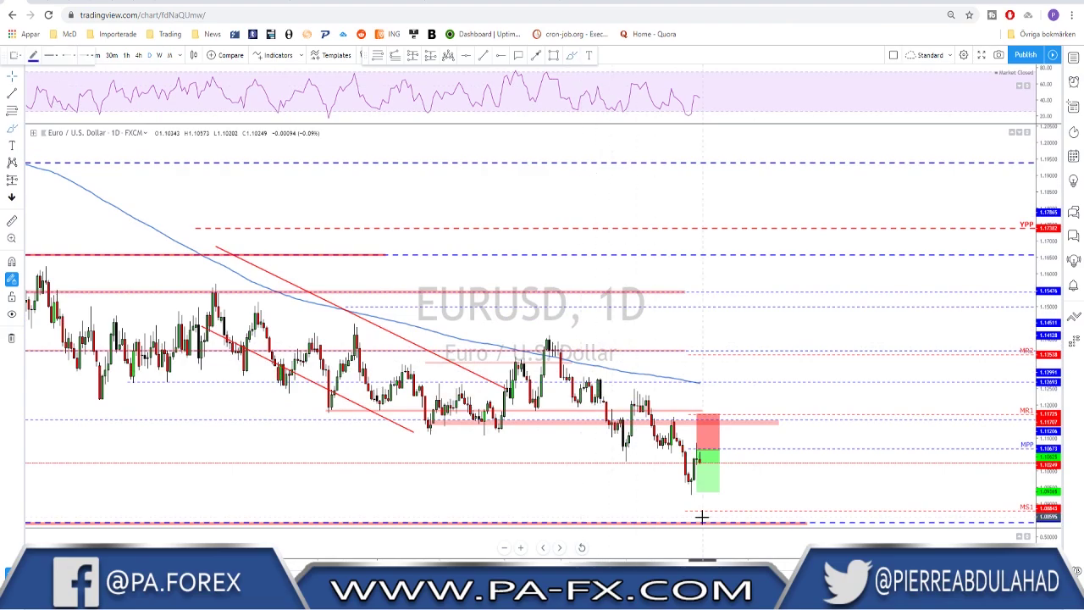
drag(603, 449, 749, 451)
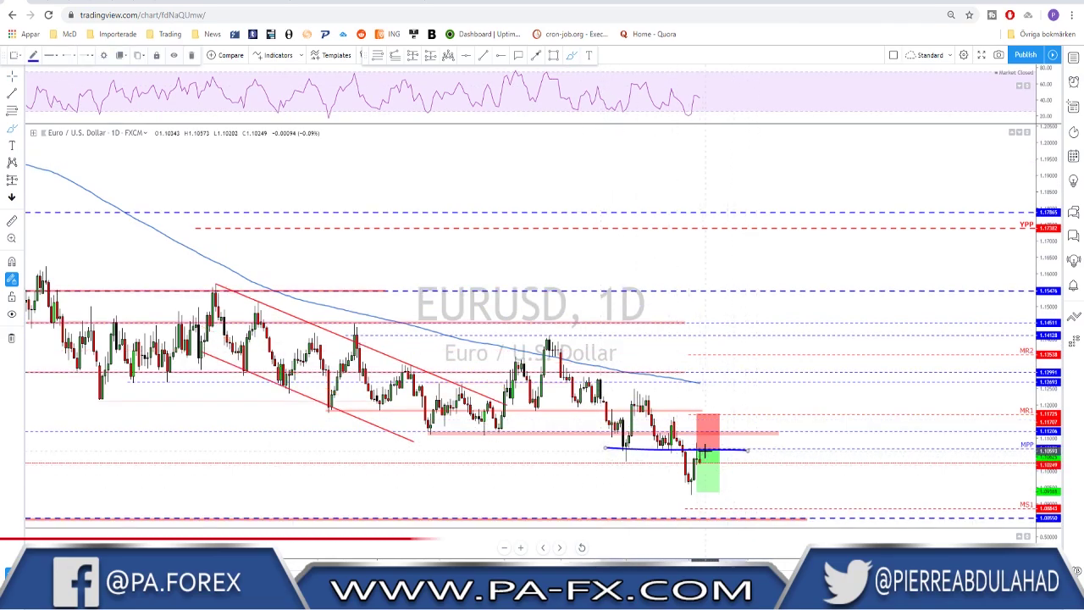
key(ctrl+z)
key(Escape)
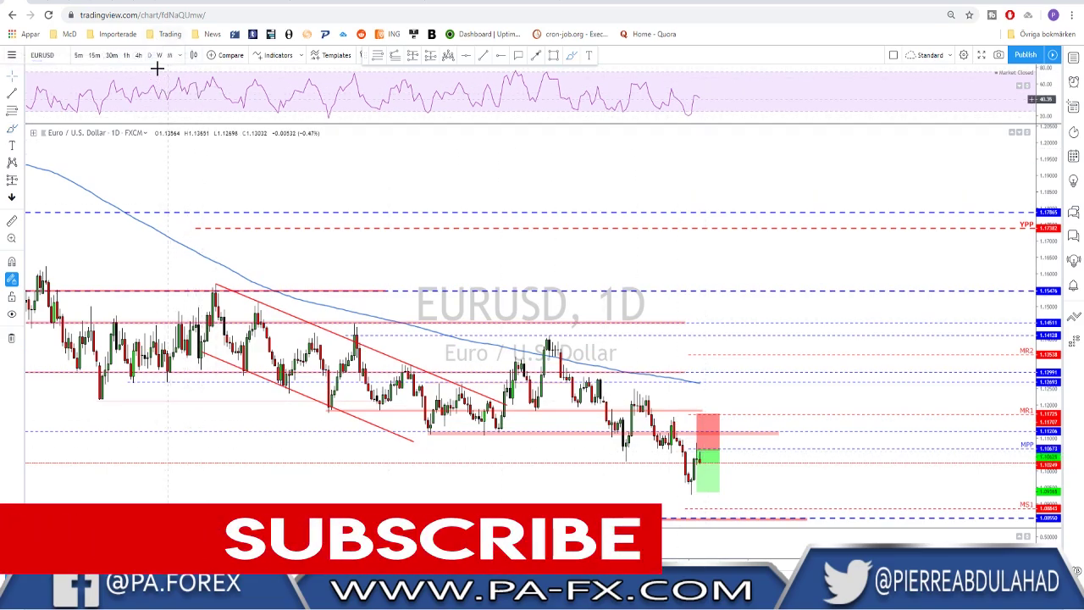
On the 4-hour EURUSD chart, brush the move from the last swing high down to about 1.0922, and undo the stroke
click(134, 56)
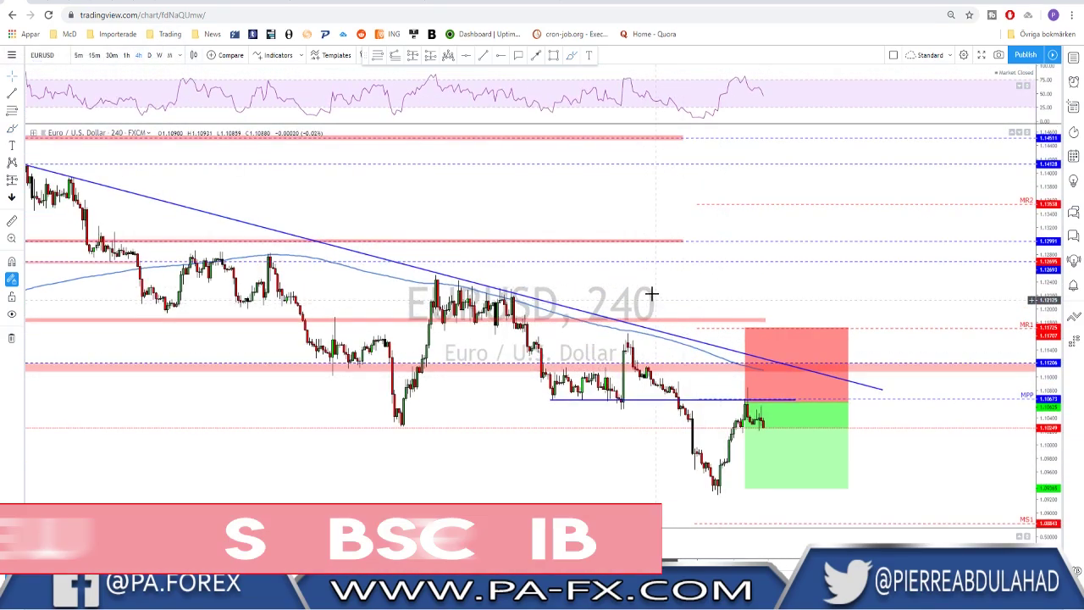
mouse_move(629, 339)
mouse_down()
mouse_move(716, 500)
mouse_move(748, 403)
mouse_move(792, 498)
mouse_up()
key(ctrl+z)
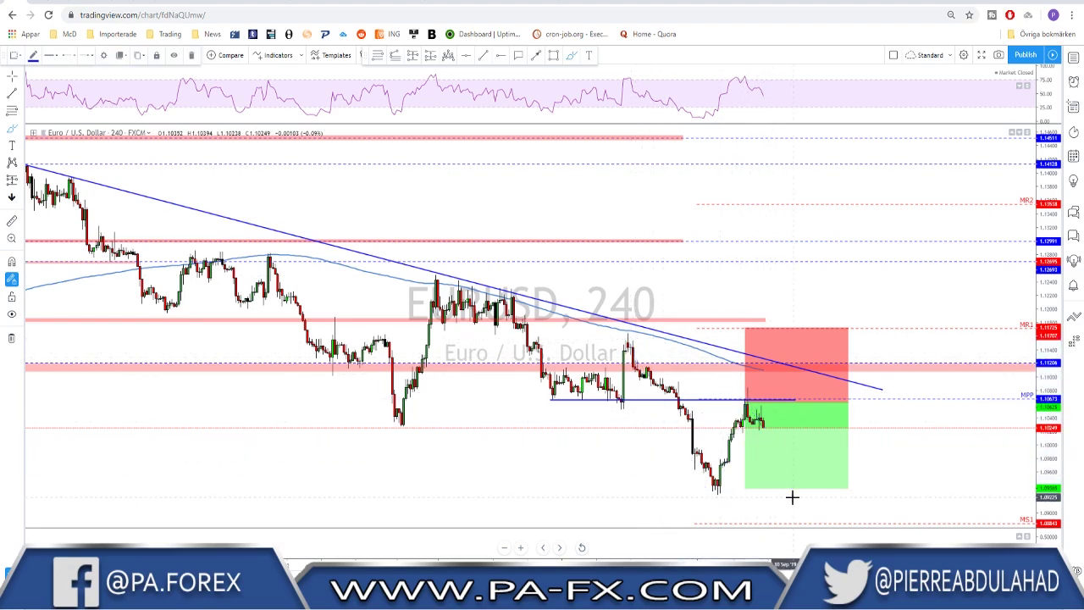
key(Escape)
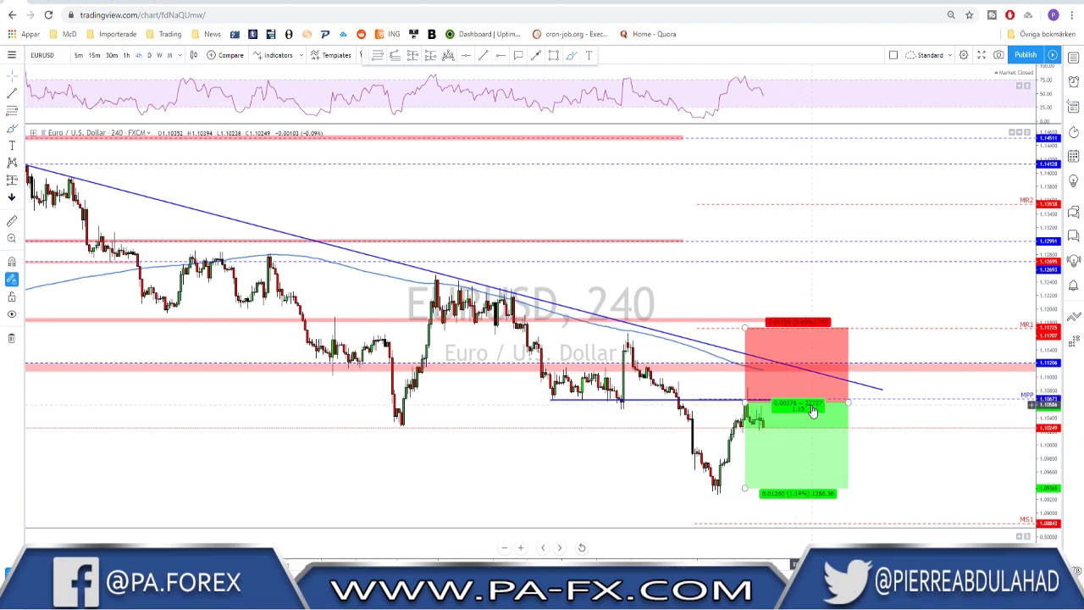
Brush an oval around the area below the earlier lows, a drop-pullback-drop path to the short target, and a line along the recent low
scroll(805, 451, up, 1)
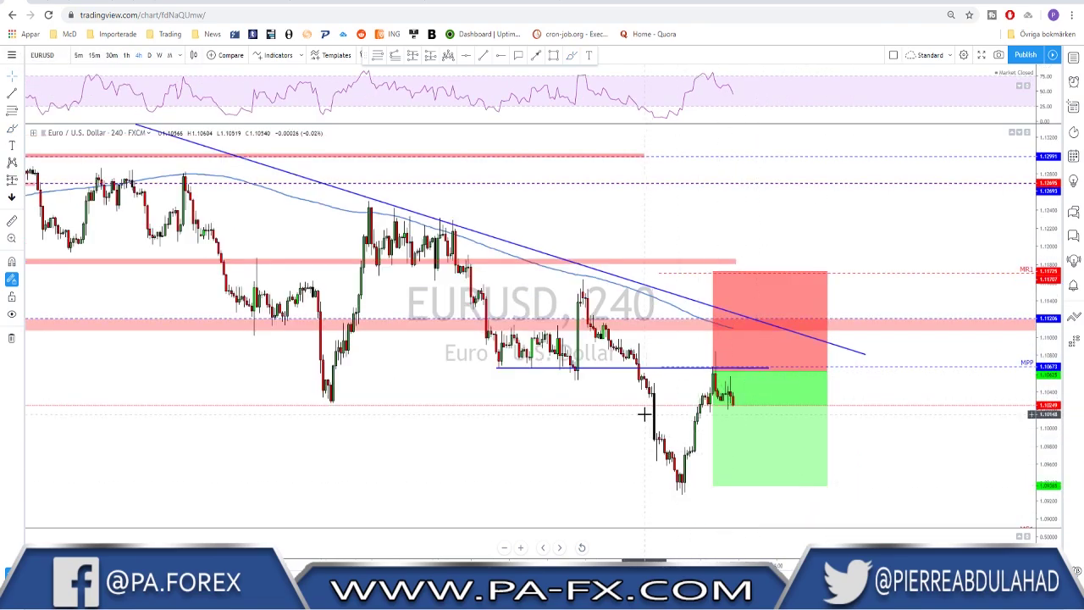
click(572, 58)
mouse_move(578, 354)
mouse_down()
mouse_move(374, 354)
mouse_move(489, 419)
mouse_move(597, 356)
mouse_up()
mouse_move(590, 315)
mouse_down()
mouse_move(683, 487)
mouse_move(720, 365)
mouse_move(762, 485)
mouse_up()
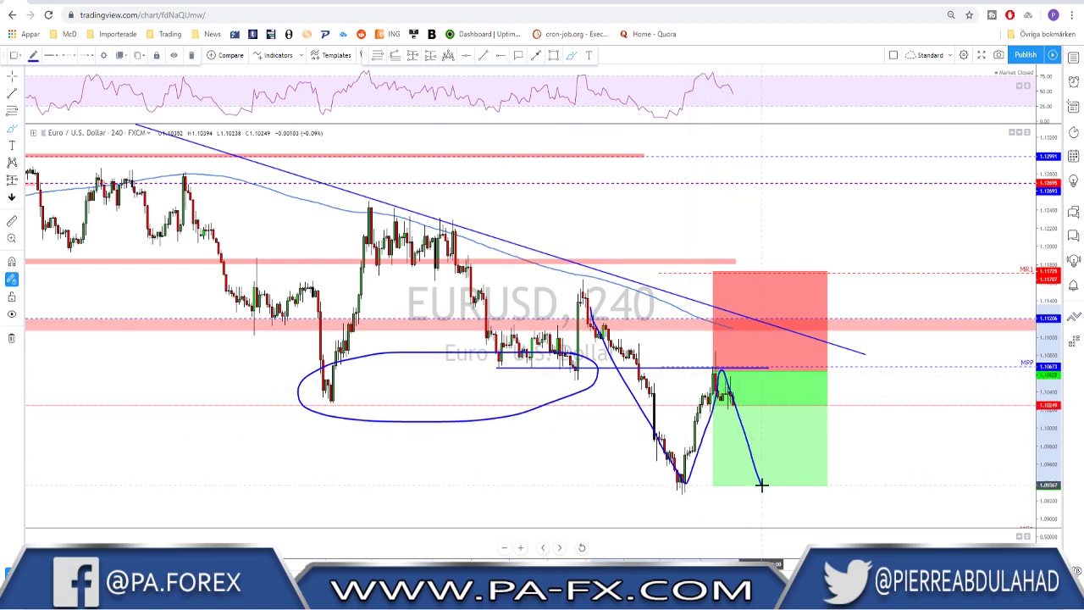
drag(665, 484, 895, 477)
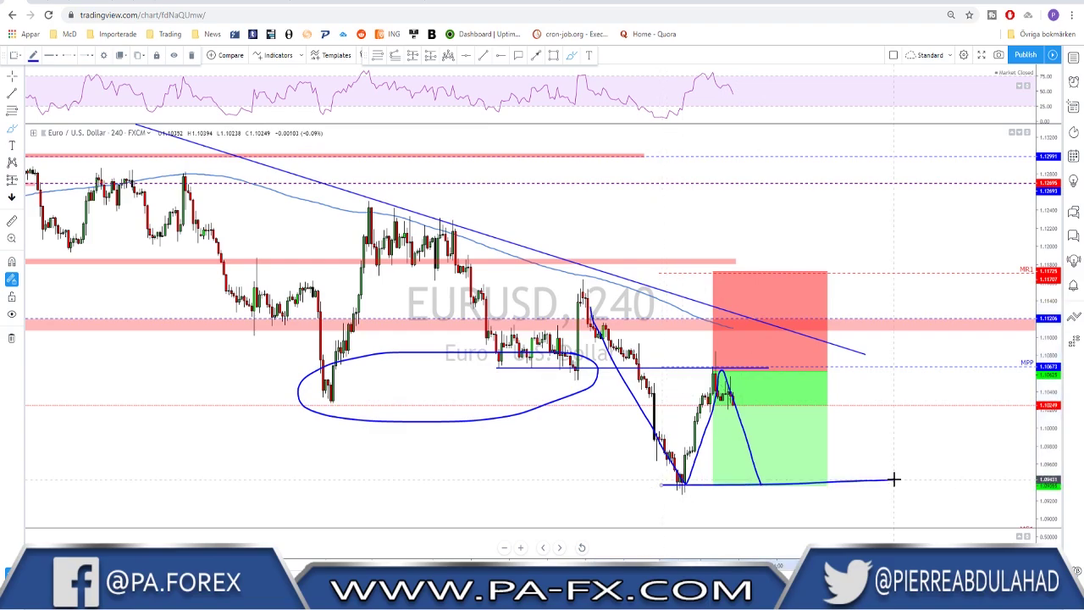
Undo the oval, the price path and the line brushed on the 4-hour EURUSD chart
key(ctrl+z)
click(807, 493)
key(ctrl+z)
key(ctrl+z)
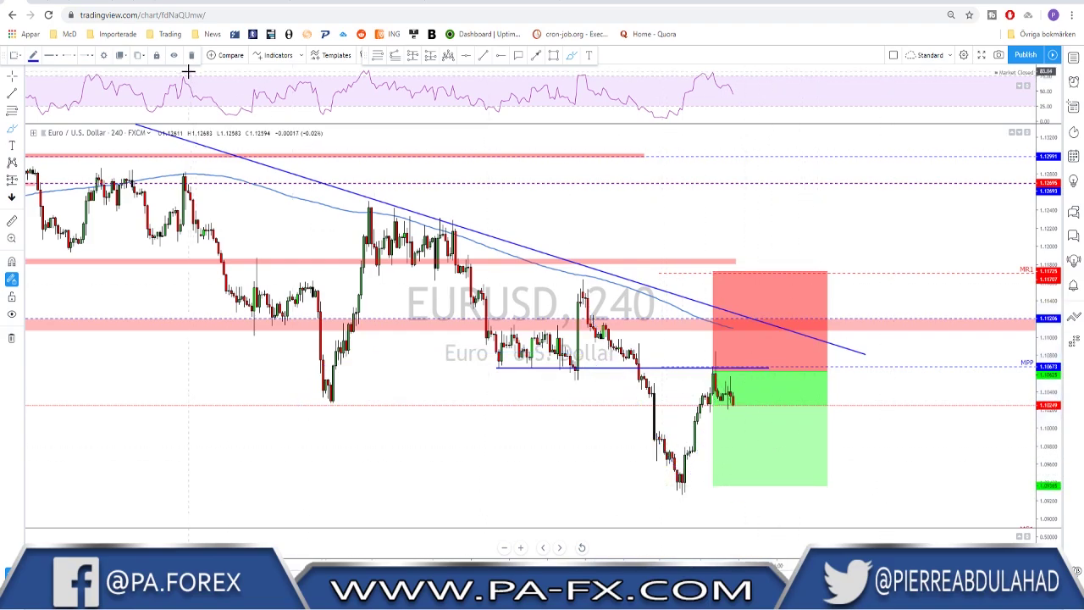
Examine the daily EURUSD chart's long-term history, from the earlier range lows to the latest decline
click(150, 55)
scroll(774, 242, down, 3)
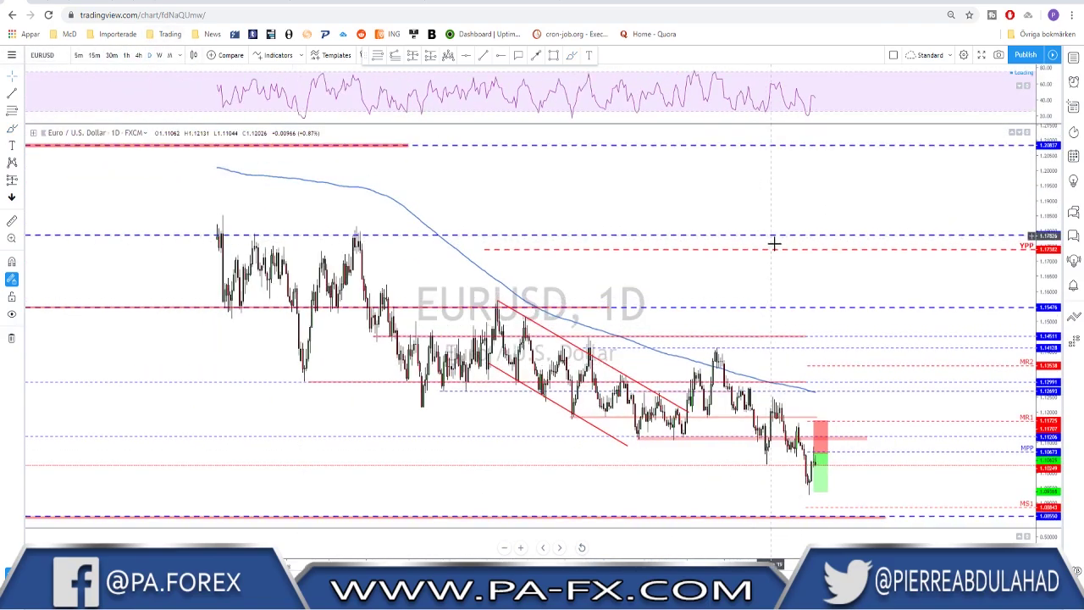
scroll(760, 325, down, 3)
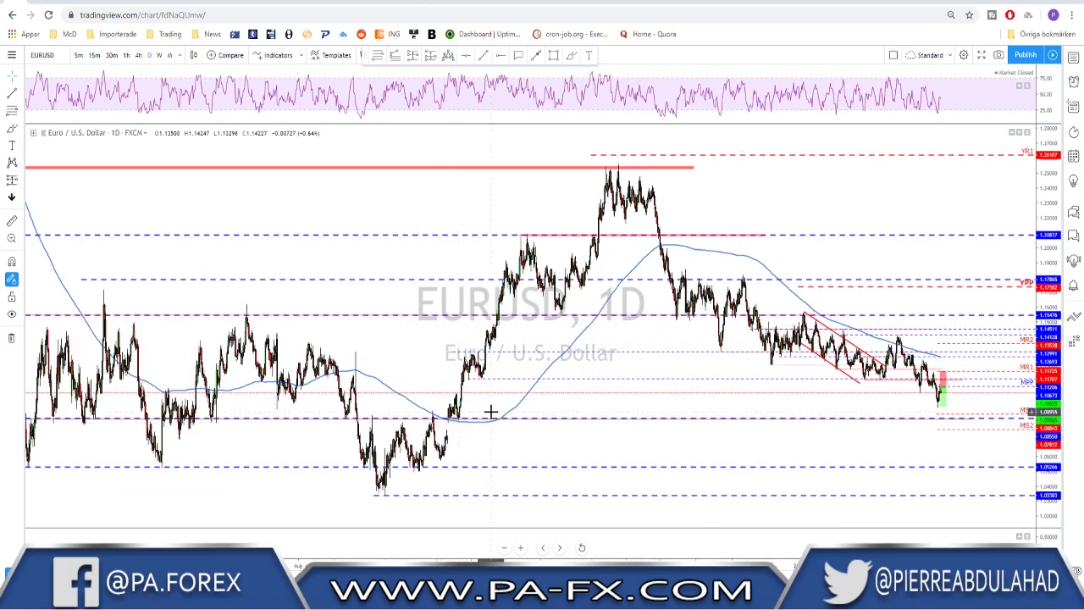
scroll(500, 408, up, 5)
scroll(519, 401, up, 1)
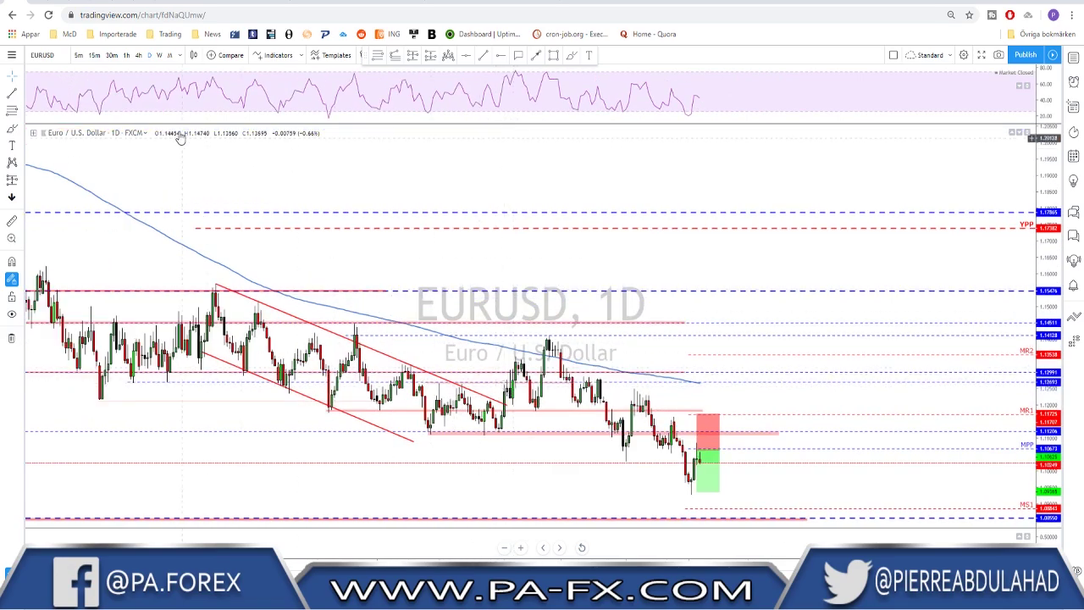
On the 1-hour EURUSD chart, brush the price swings since the latest high and a support line along the recent lows near 1.1022
click(128, 56)
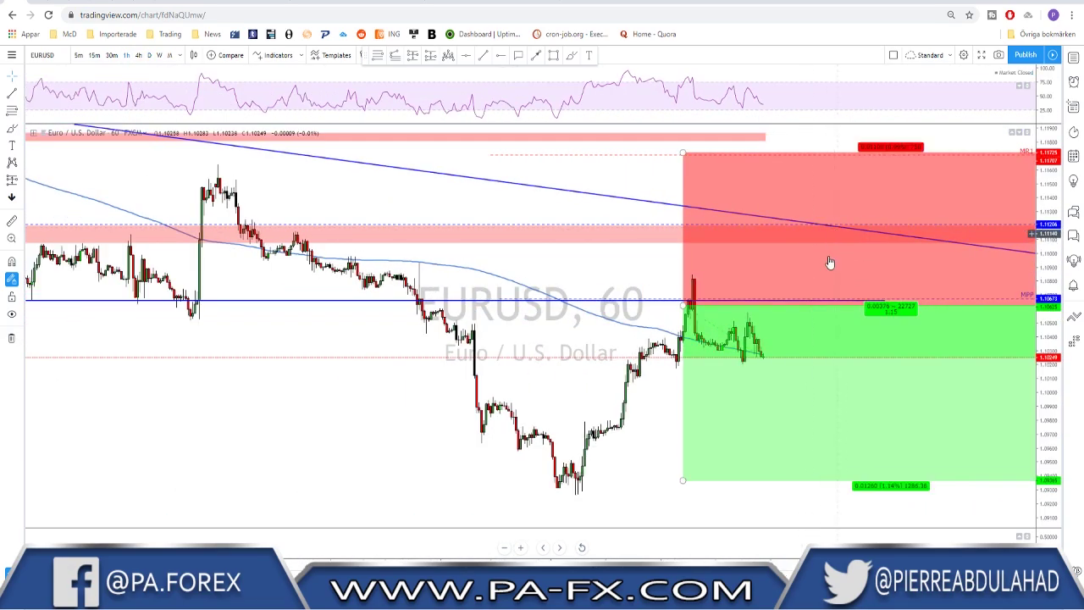
click(574, 55)
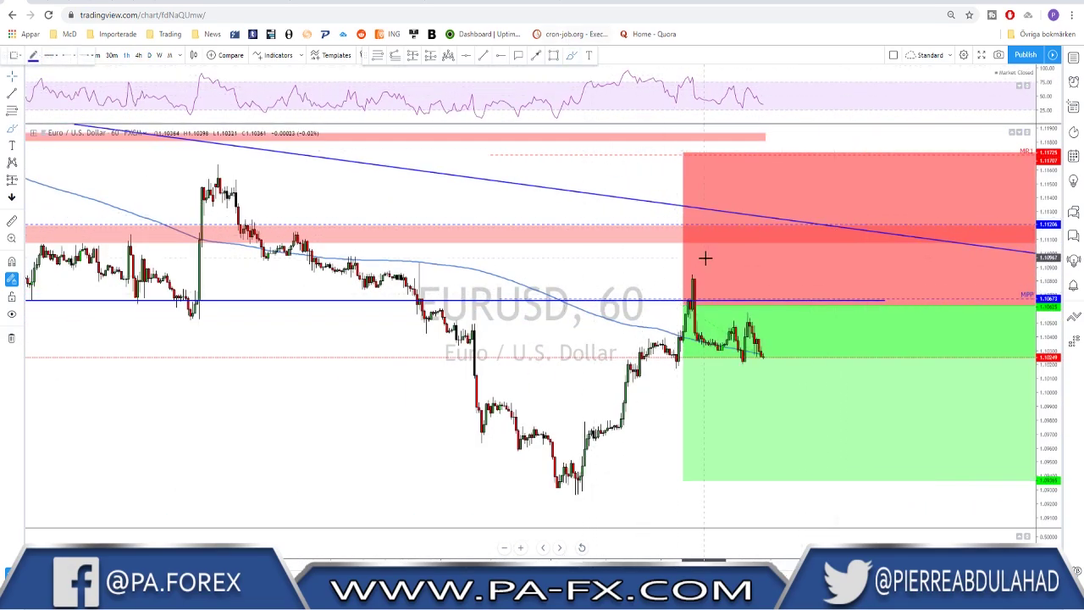
mouse_move(692, 275)
mouse_down()
mouse_move(703, 345)
mouse_move(718, 347)
mouse_move(734, 325)
mouse_move(748, 362)
mouse_move(752, 321)
mouse_move(765, 360)
mouse_up()
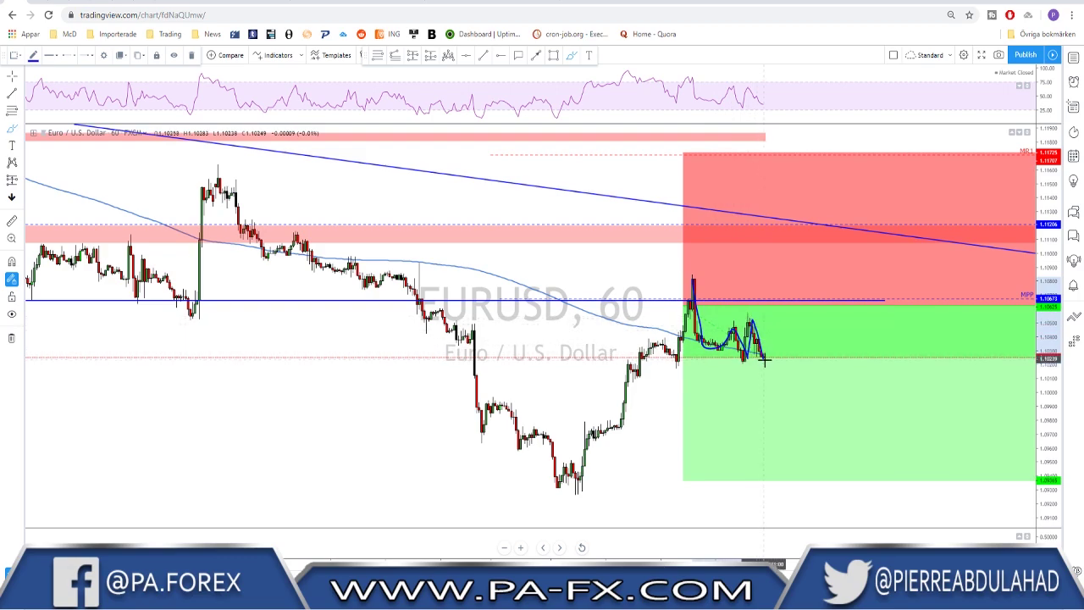
drag(642, 363, 864, 357)
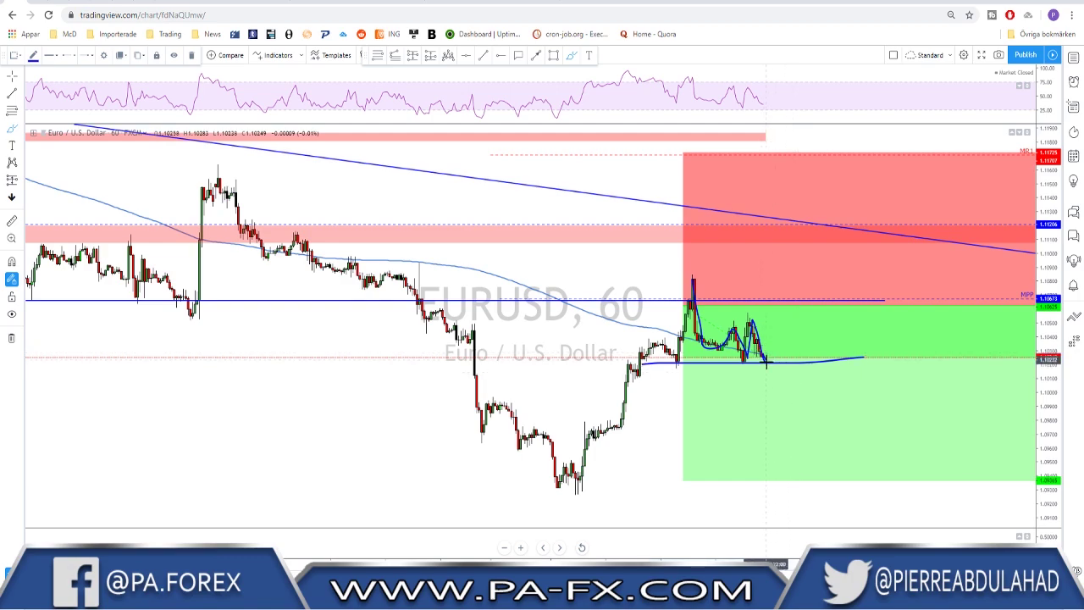
Brush a break-and-retest drop from the support line to near the short position's target, and undo all the hourly brush strokes
mouse_move(767, 363)
mouse_down()
mouse_move(769, 381)
mouse_move(779, 366)
mouse_move(791, 381)
mouse_move(816, 476)
mouse_up()
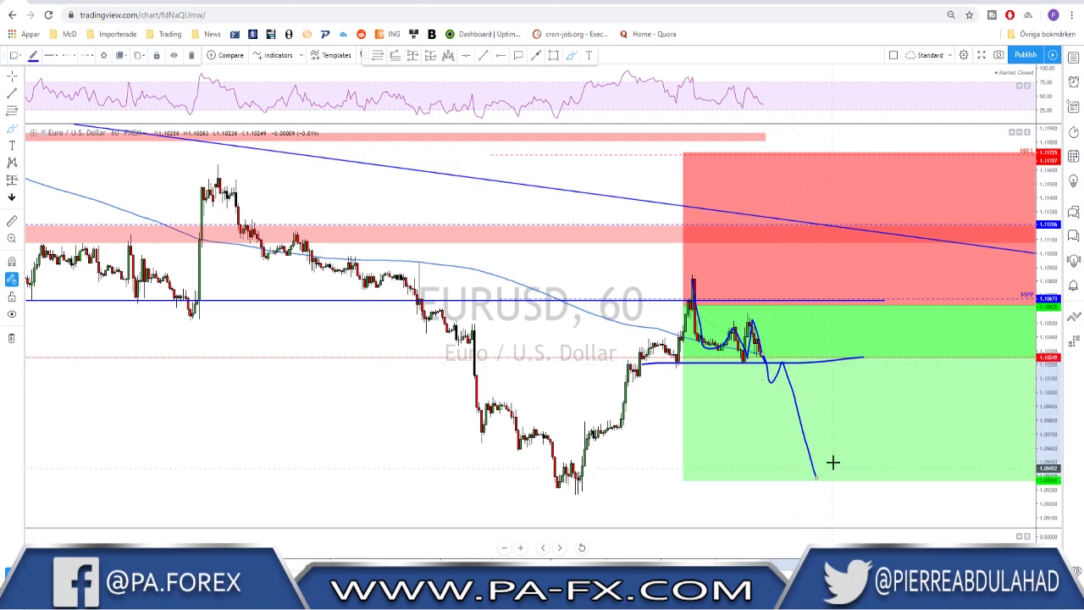
key(ctrl+z)
key(ctrl+z)
key(ctrl+z)
key(ctrl+z)
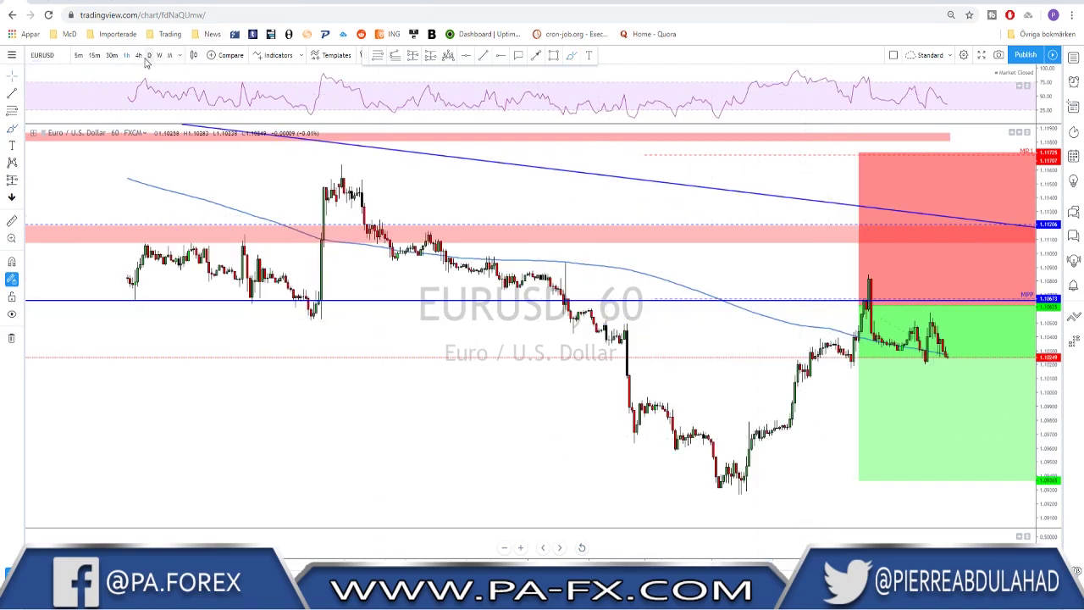
Set EURUSD to the 4-hour timeframe, and highlight the Sep 12 EUR events through the ECB Press Conference in the Forex Factory calendar
click(138, 55)
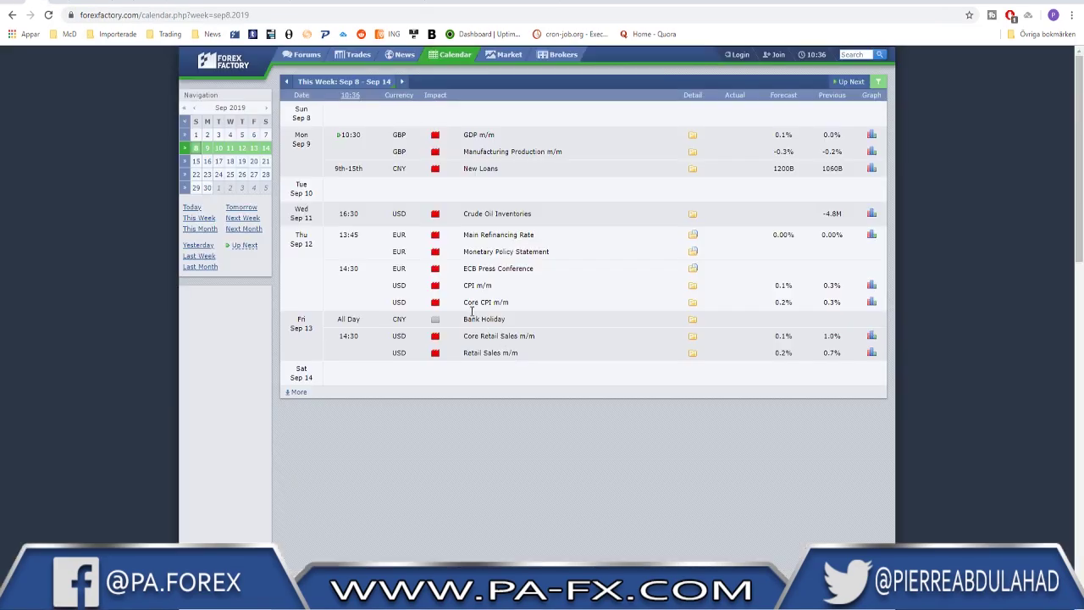
drag(463, 241, 570, 276)
click(570, 276)
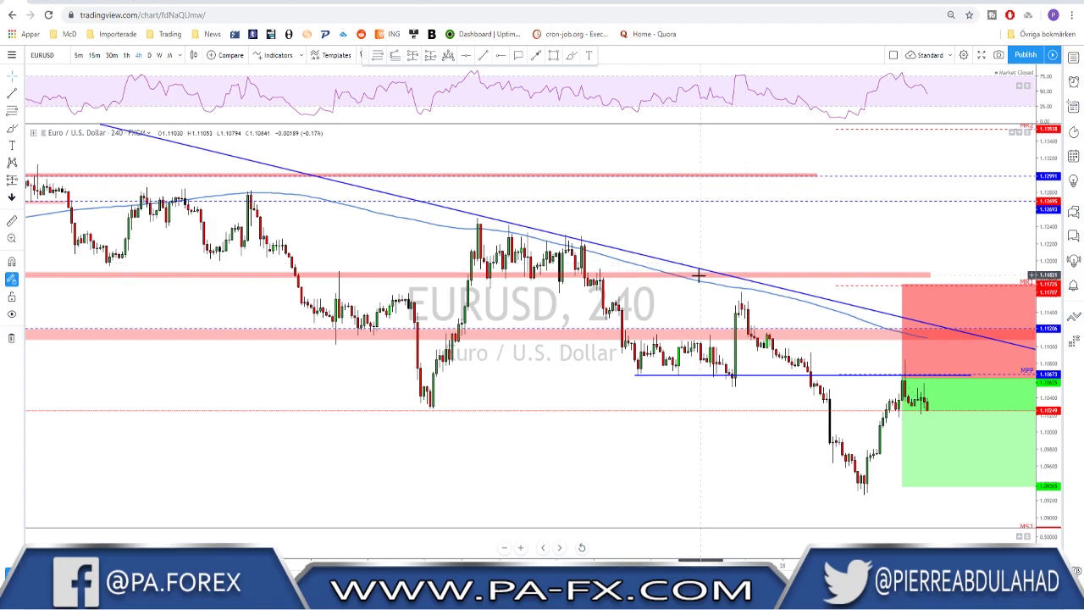
Brush the 4-hour EURUSD downtrend swings from the blue trendline's starting high to the short position's target, and undo the stroke
scroll(750, 267, down, 2)
scroll(750, 267, down, 3)
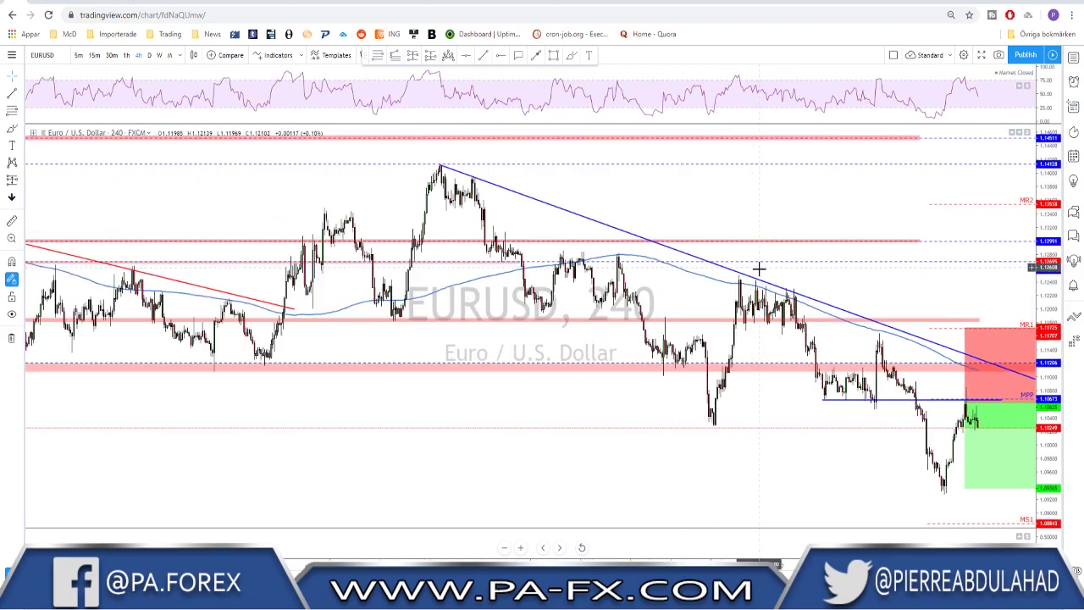
click(570, 57)
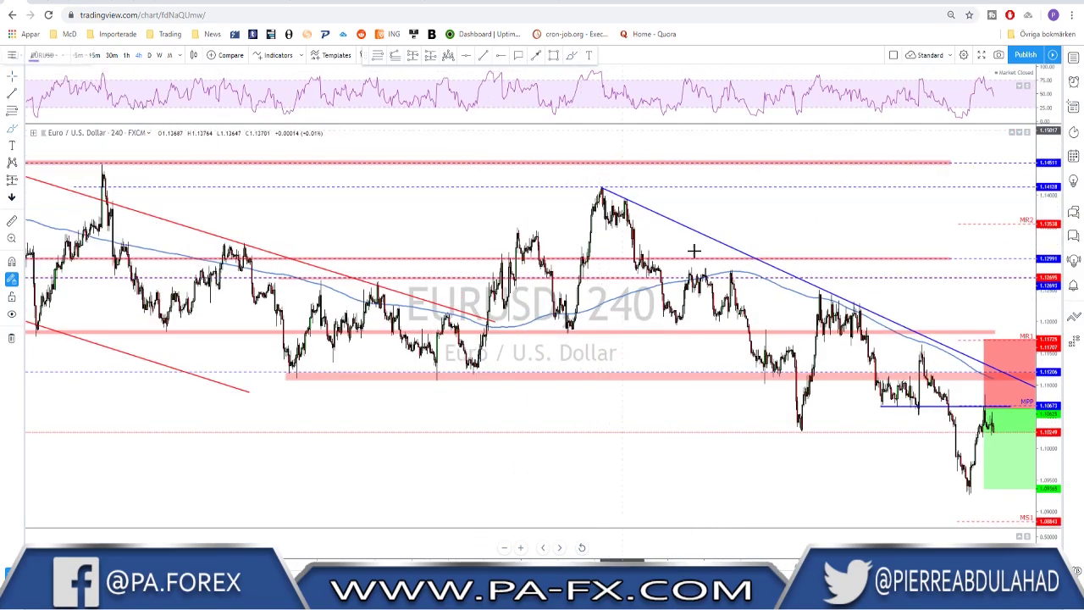
mouse_move(603, 191)
mouse_down()
mouse_move(673, 309)
mouse_move(731, 275)
mouse_move(798, 423)
mouse_move(862, 304)
mouse_move(944, 477)
mouse_move(966, 496)
mouse_move(1000, 433)
mouse_move(1016, 490)
mouse_up()
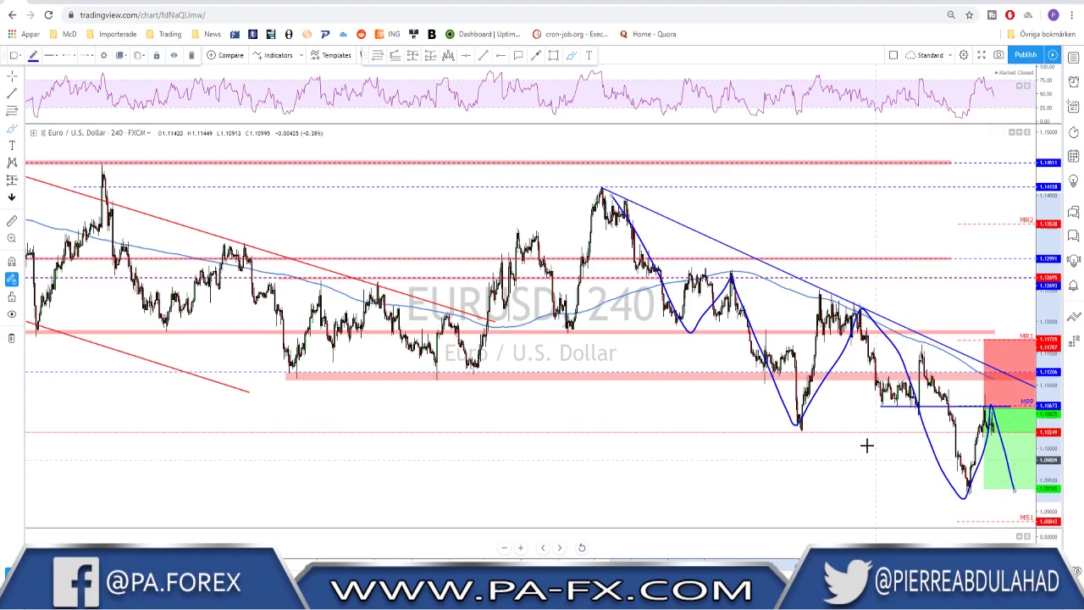
key(ctrl+z)
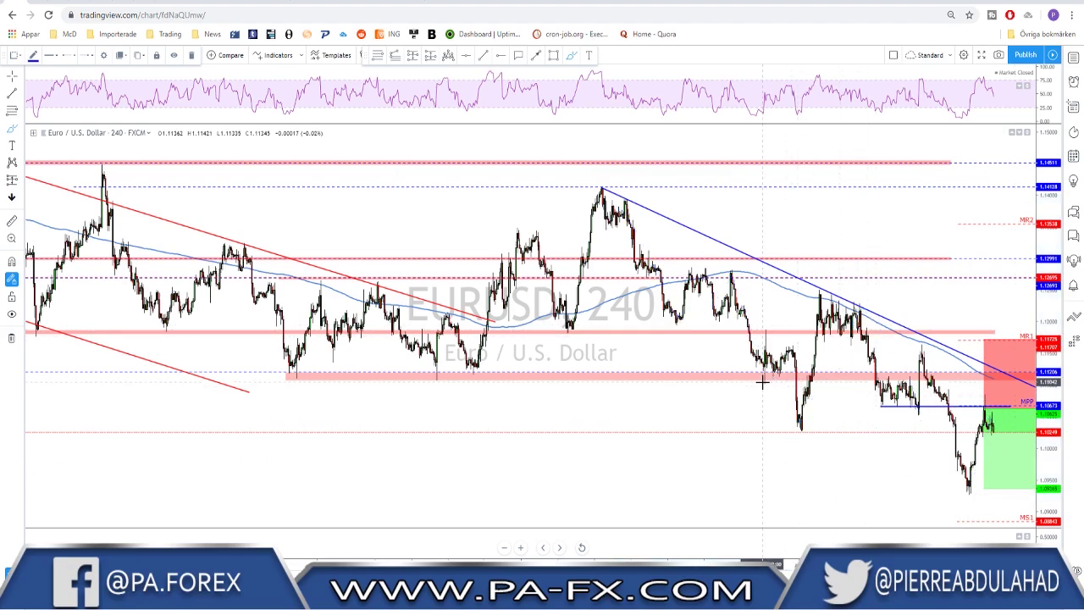
scroll(763, 383, up, 2)
scroll(847, 330, up, 1)
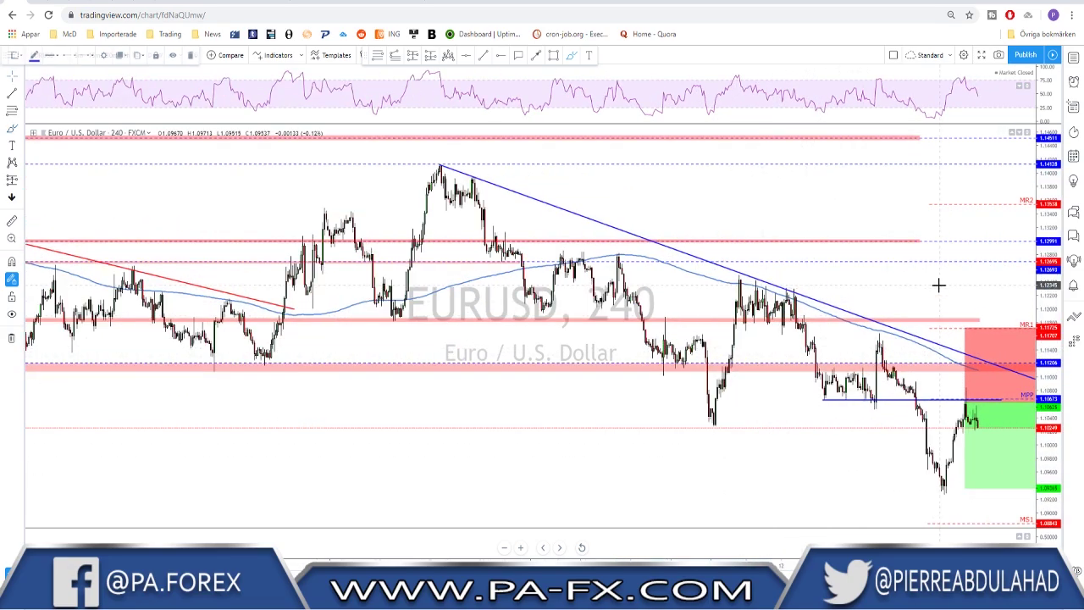
drag(791, 277, 709, 275)
scroll(794, 272, right, 1)
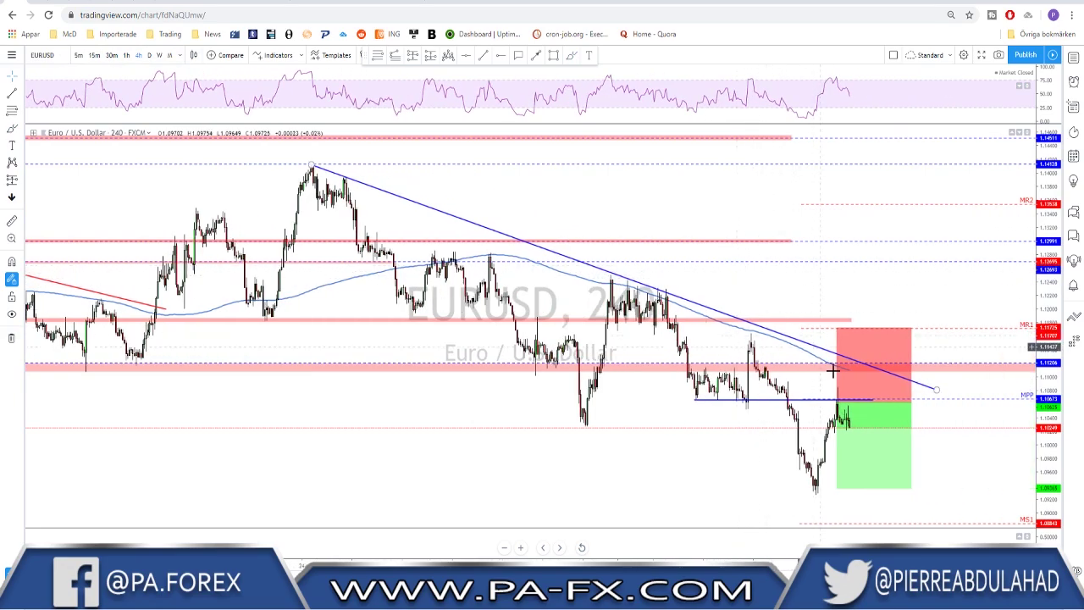
Brush a bullish break-and-retest path on the 4-hour EURUSD chart from current price through the blue trendline to above MR1, and undo it
click(573, 56)
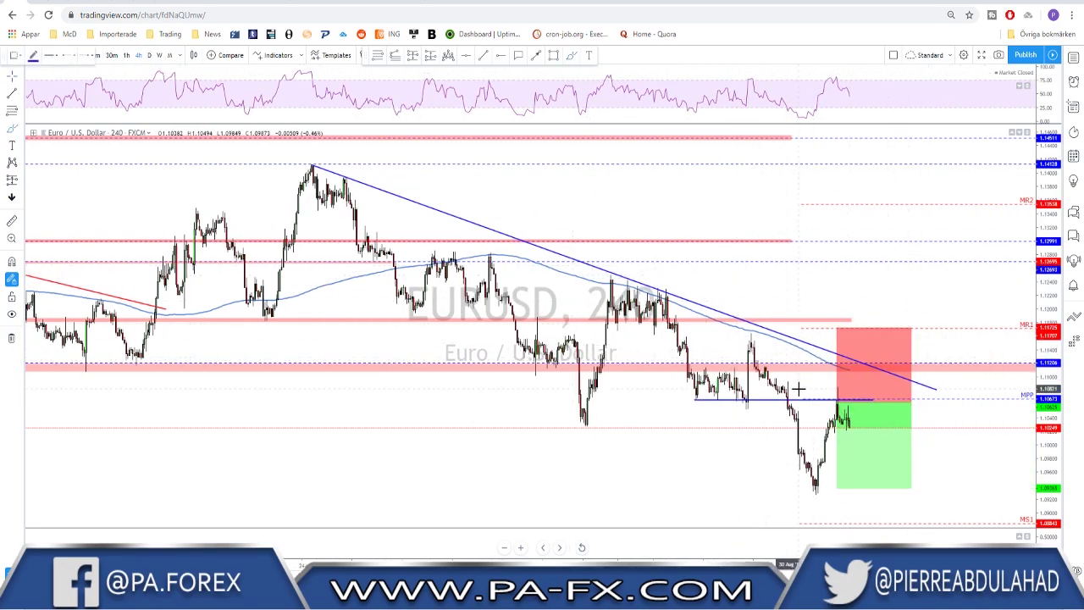
drag(850, 424, 873, 352)
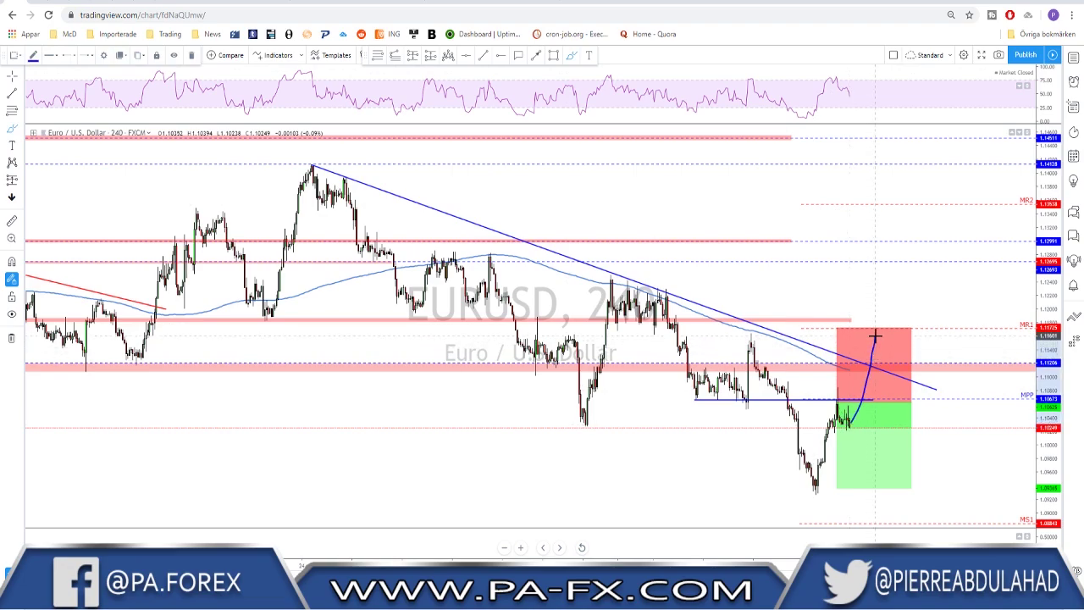
drag(898, 326, 899, 320)
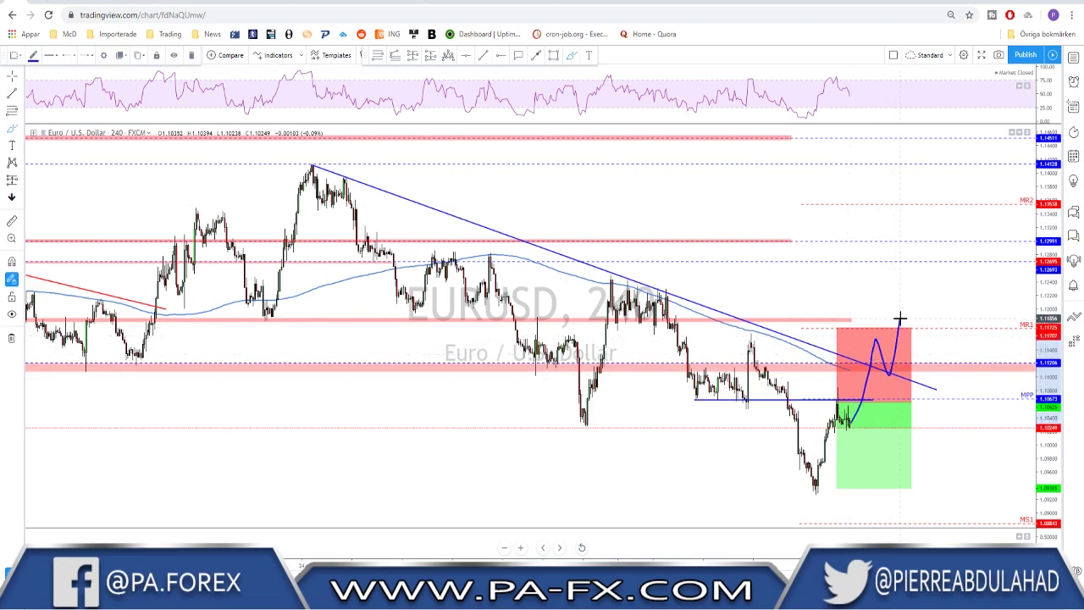
key(ctrl+z)
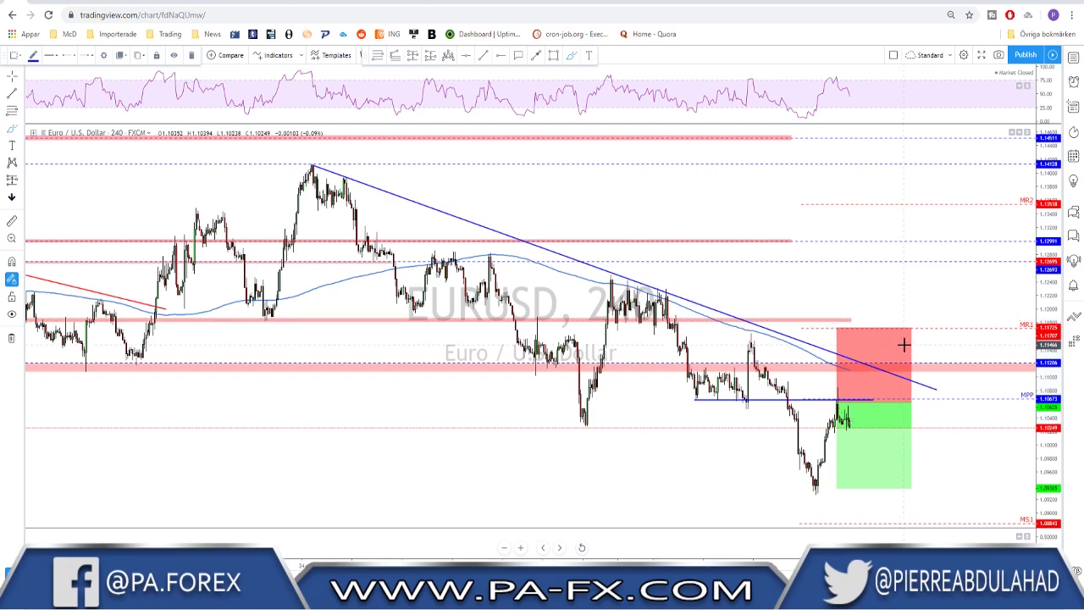
Brush a horizontal line and a circle at the last EURUSD swing high near 1.1161, and undo both strokes
drag(730, 335, 975, 333)
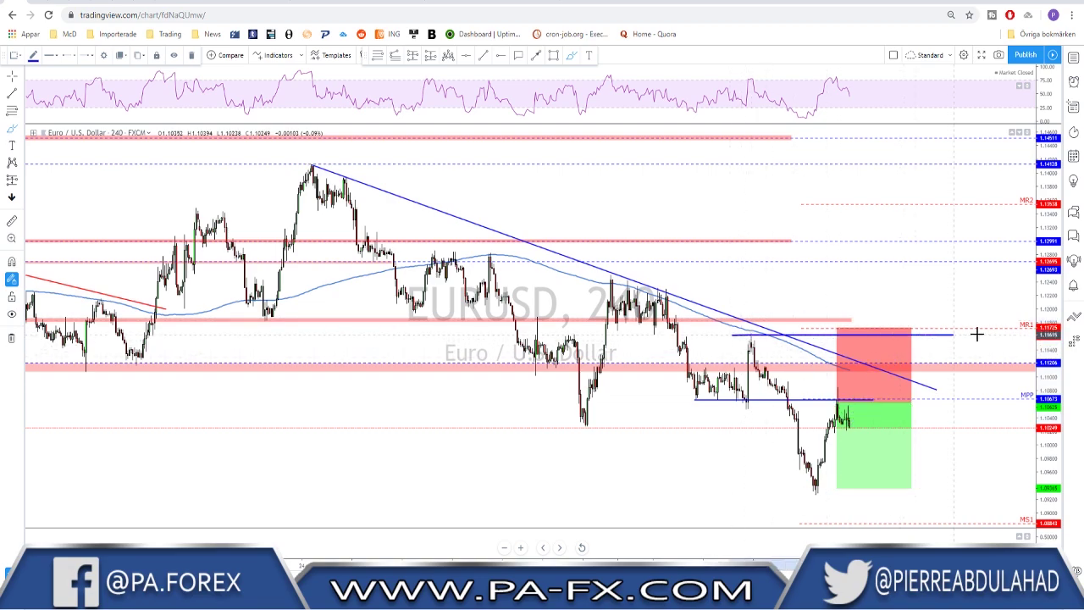
drag(749, 317, 734, 315)
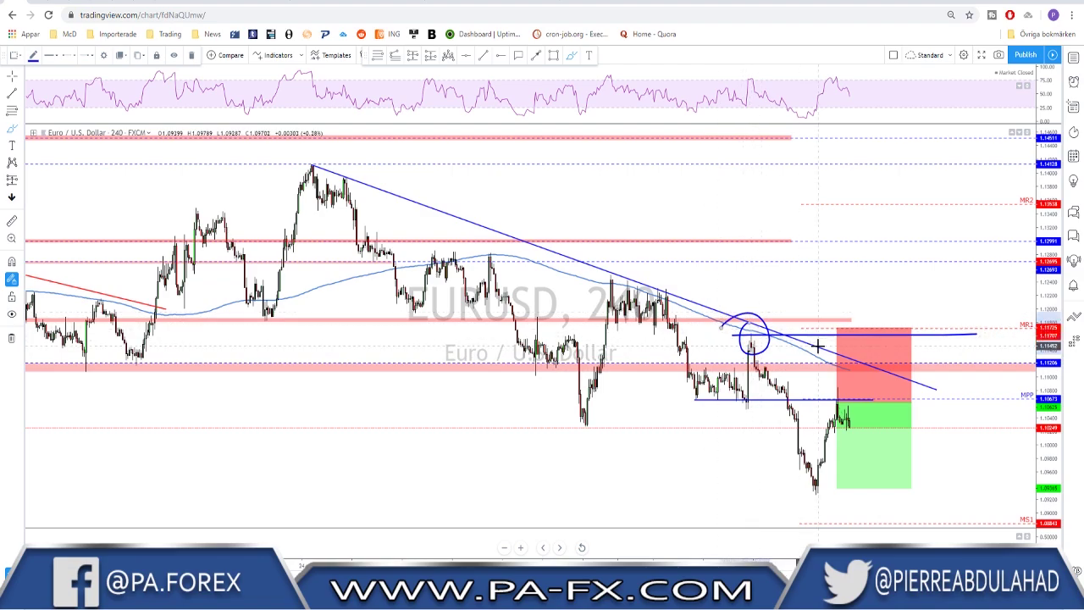
key(ctrl+z)
key(ctrl+z)
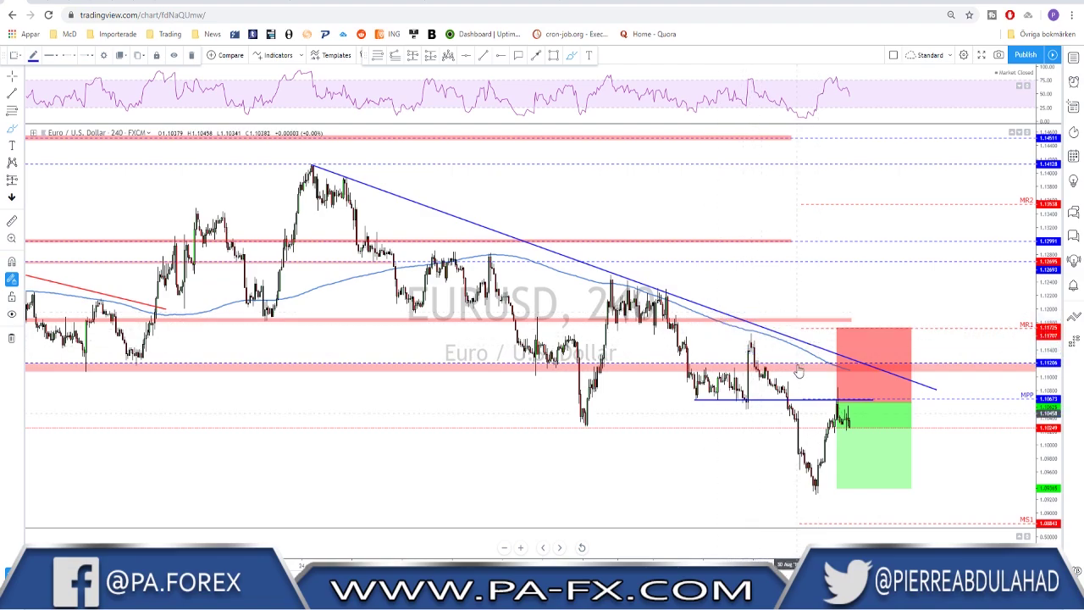
Switch to the daily GBPUSD chart and brush a horizontal support line along the recent lows just above MS1
scroll(746, 324, down, 2)
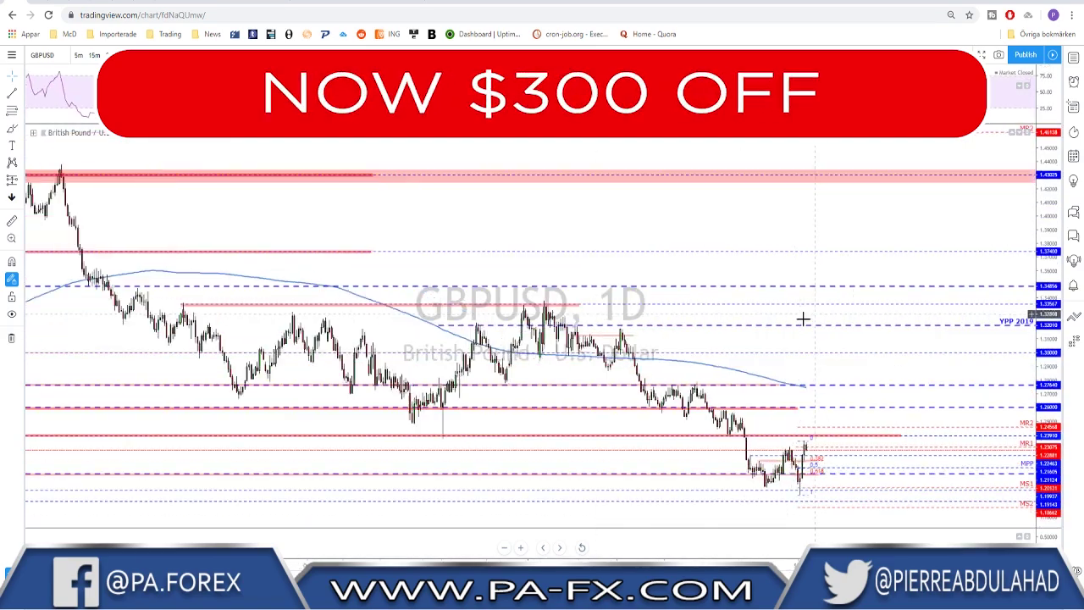
scroll(724, 436, up, 3)
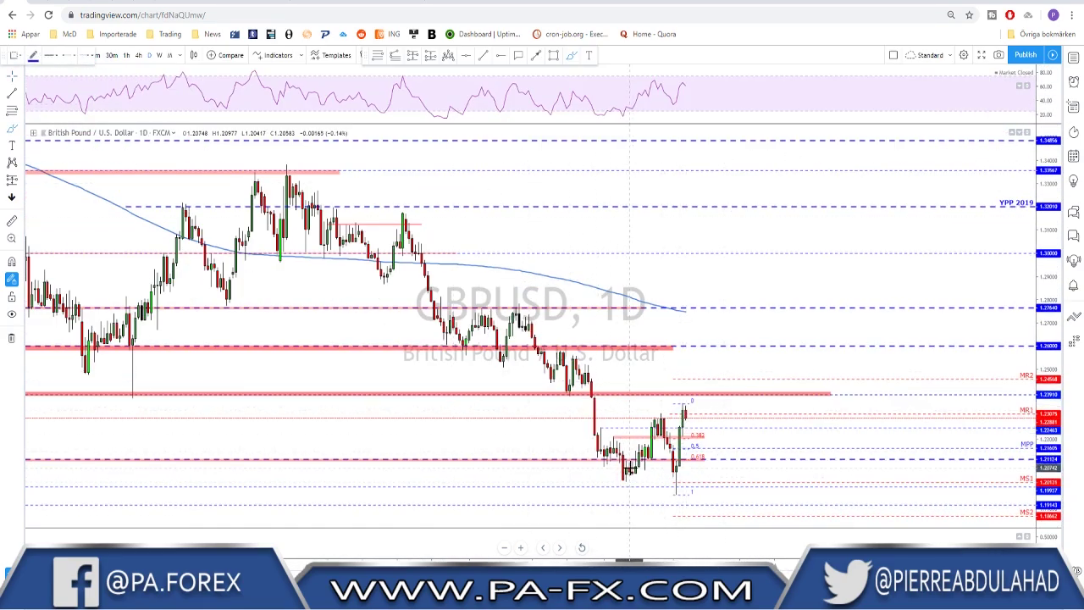
drag(610, 478, 822, 479)
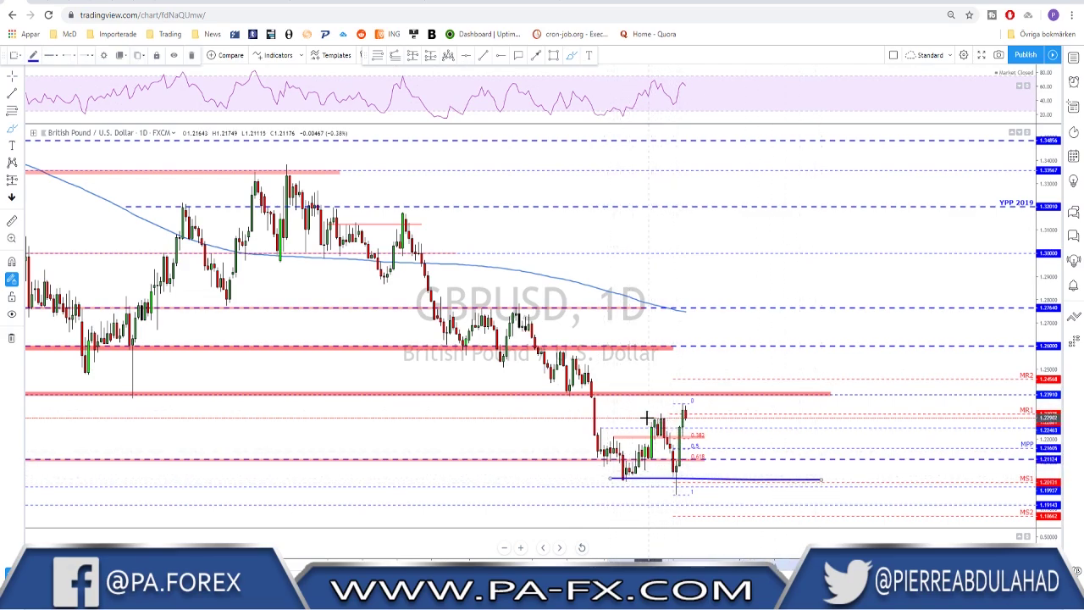
Brush a mark at the recent GBPUSD swing high and a circle around the earlier lows at the 1.23910 zone, and undo them
drag(648, 417, 677, 418)
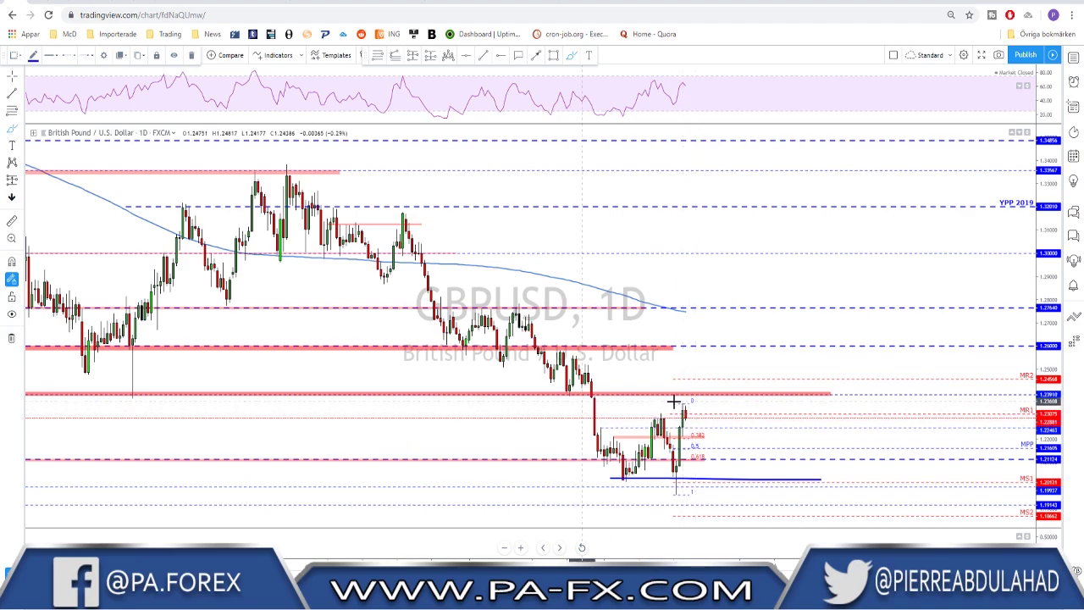
scroll(672, 399, down, 2)
drag(651, 410, 649, 399)
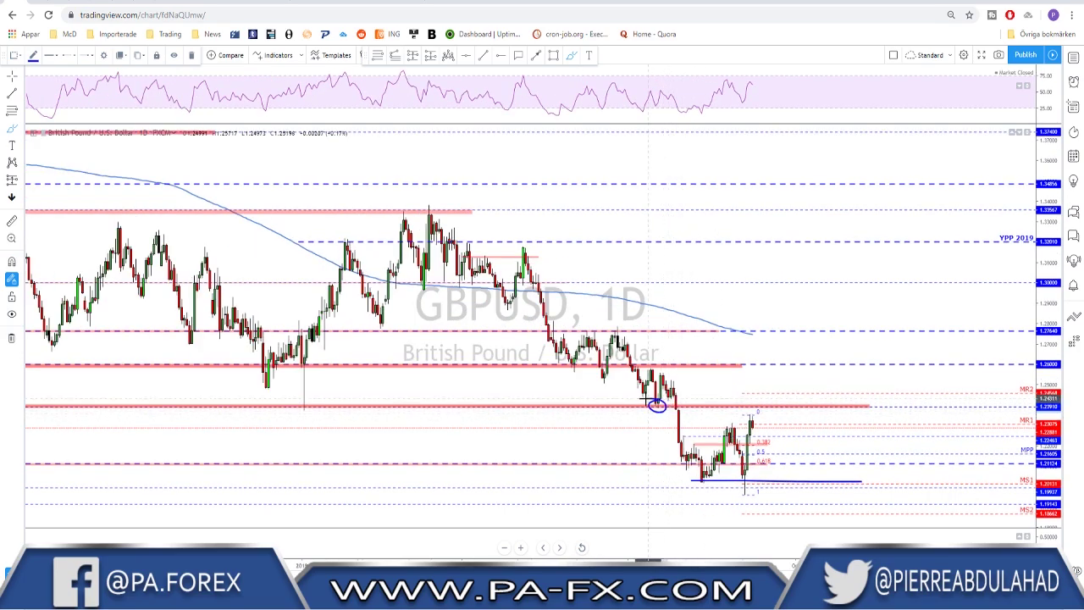
key(ctrl+z)
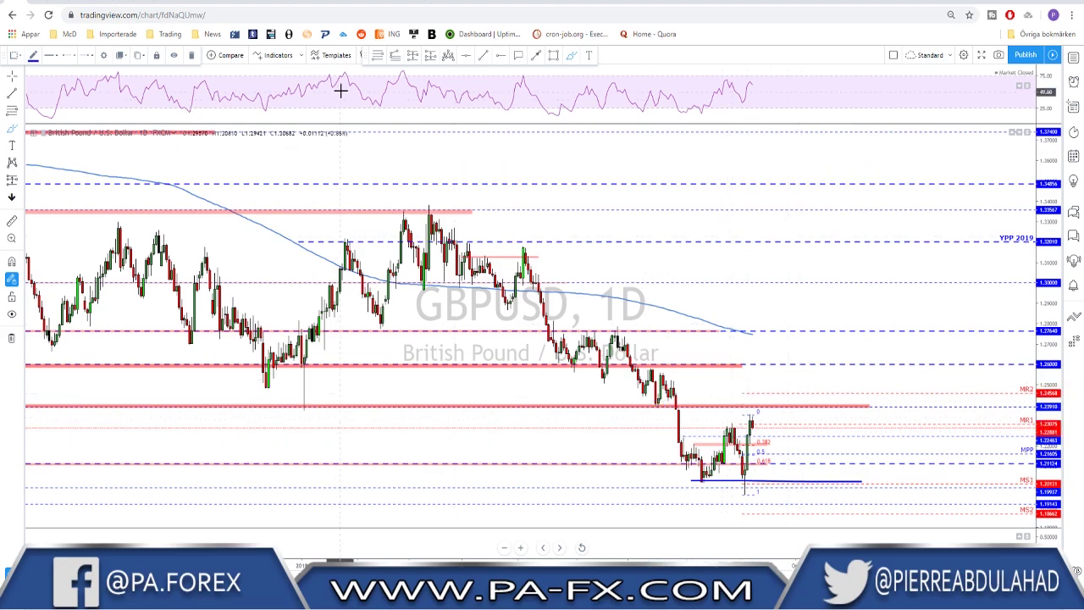
Review GBPUSD on the weekly timeframe, and set the chart to the 4-hour timeframe
key(Escape)
click(163, 56)
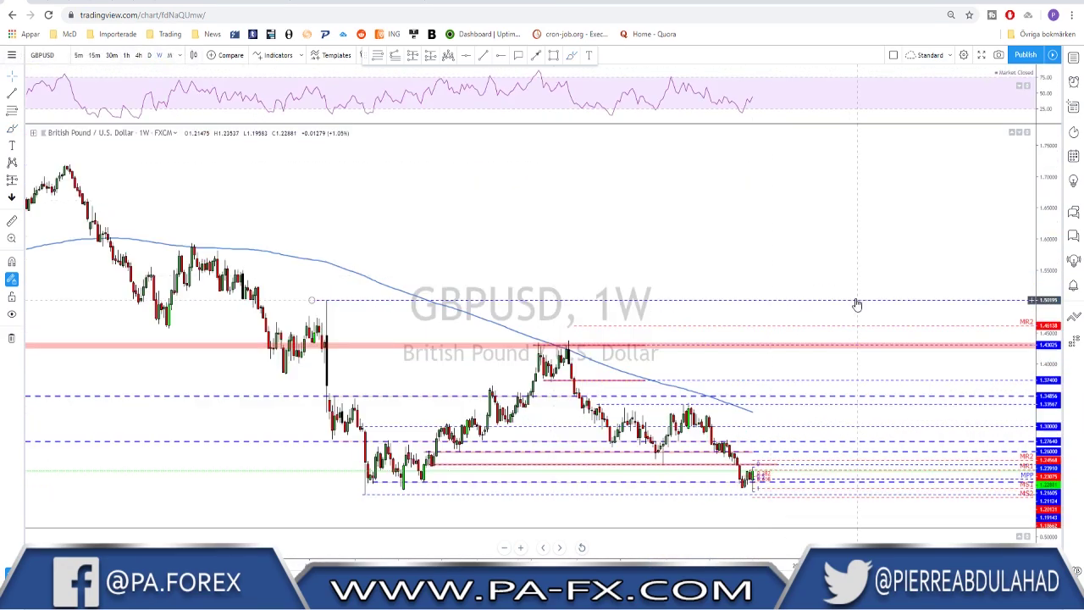
drag(779, 441, 607, 469)
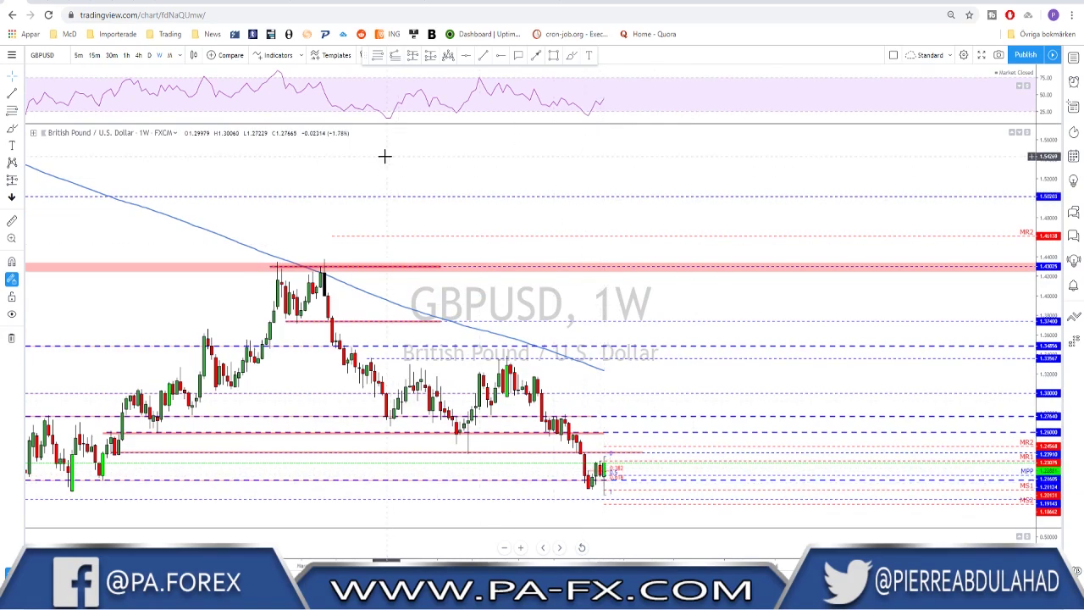
click(138, 55)
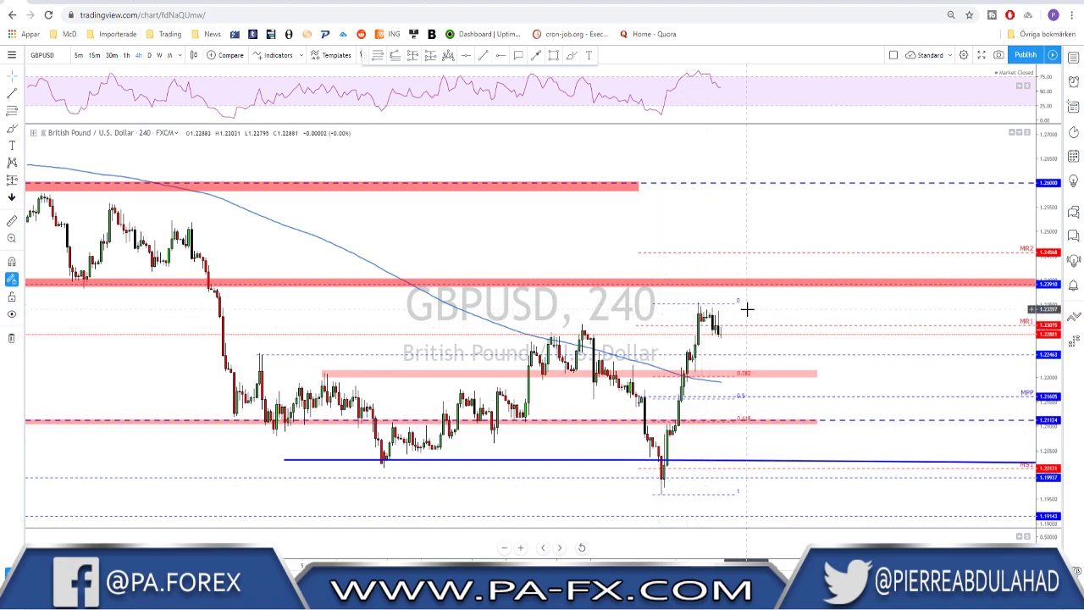
Brush a pullback from the 4-hour GBPUSD high to the 0.382 Fibonacci level and a bounce, circle the 0.382 and 0.618 levels, and undo everything
click(571, 55)
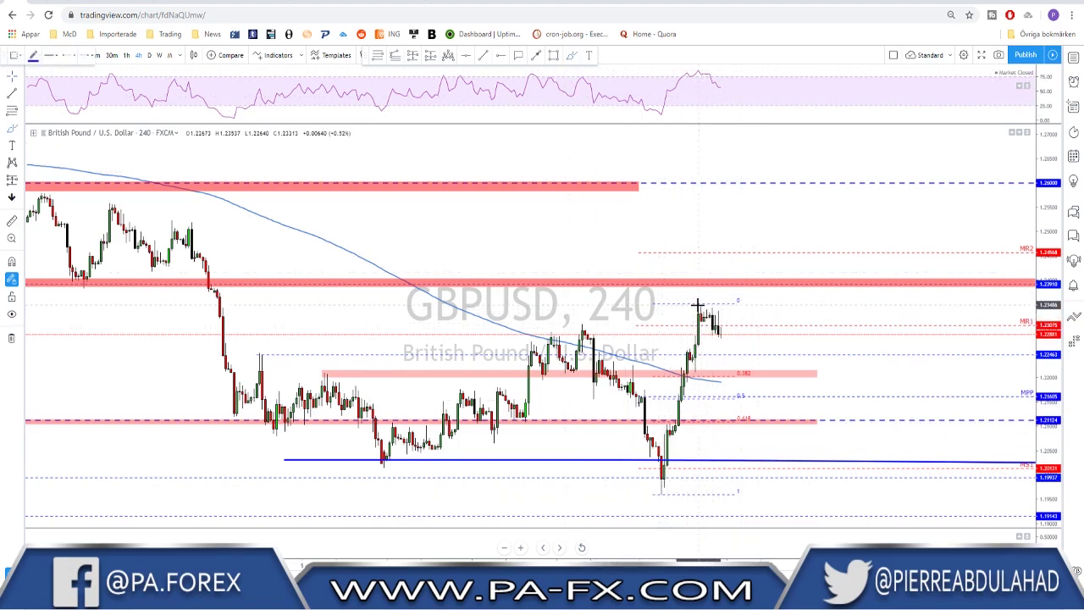
mouse_move(696, 303)
mouse_down()
mouse_move(732, 379)
mouse_move(754, 370)
mouse_move(703, 379)
mouse_move(746, 373)
mouse_move(754, 316)
mouse_up()
mouse_move(736, 410)
mouse_down()
mouse_move(734, 421)
mouse_move(738, 407)
mouse_up()
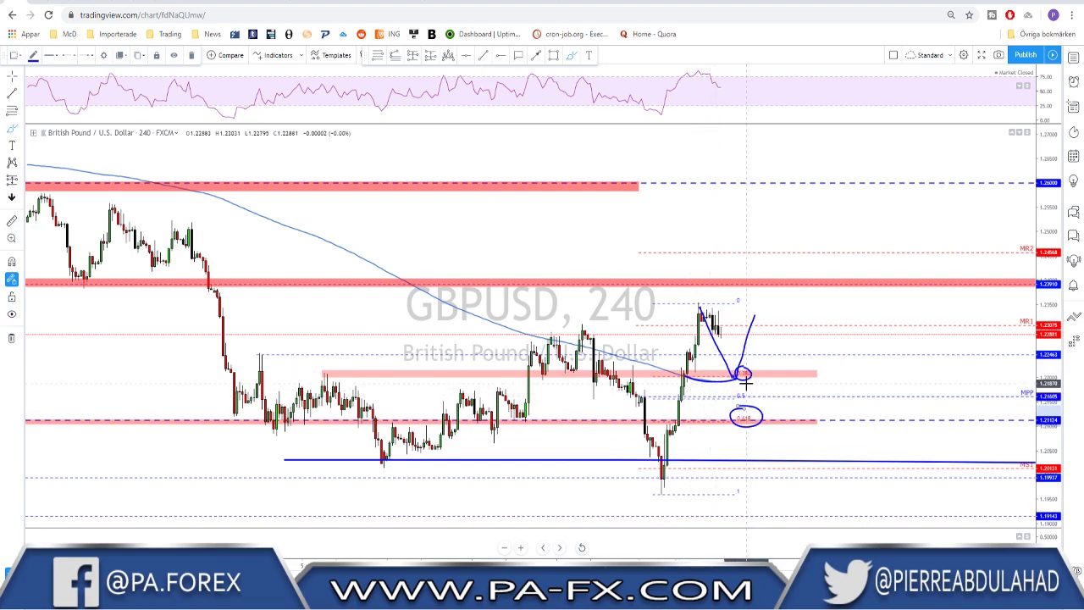
key(ctrl+z)
key(ctrl+z)
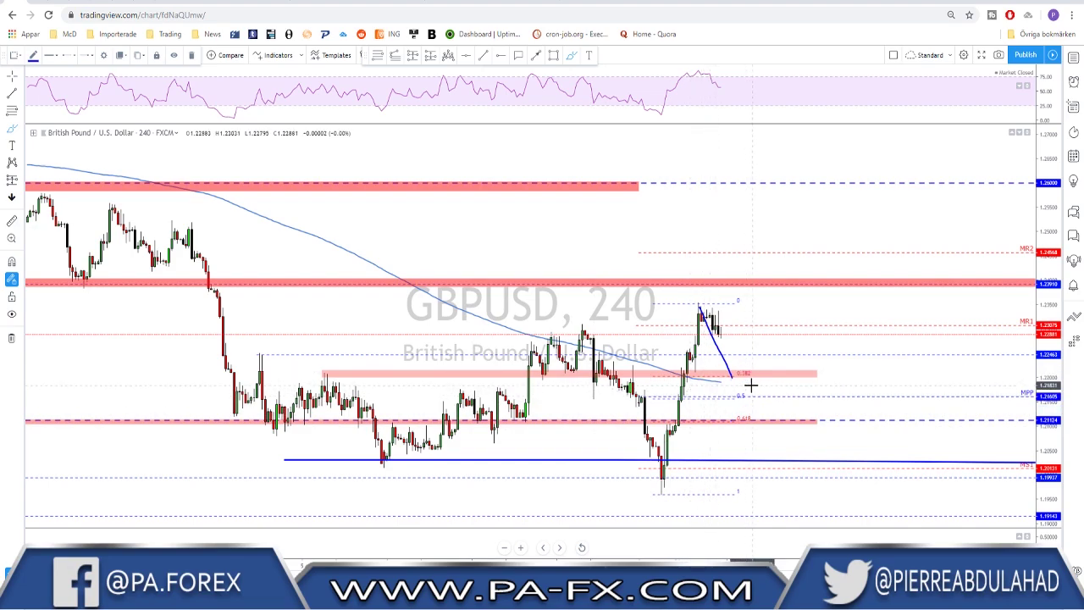
key(ctrl+z)
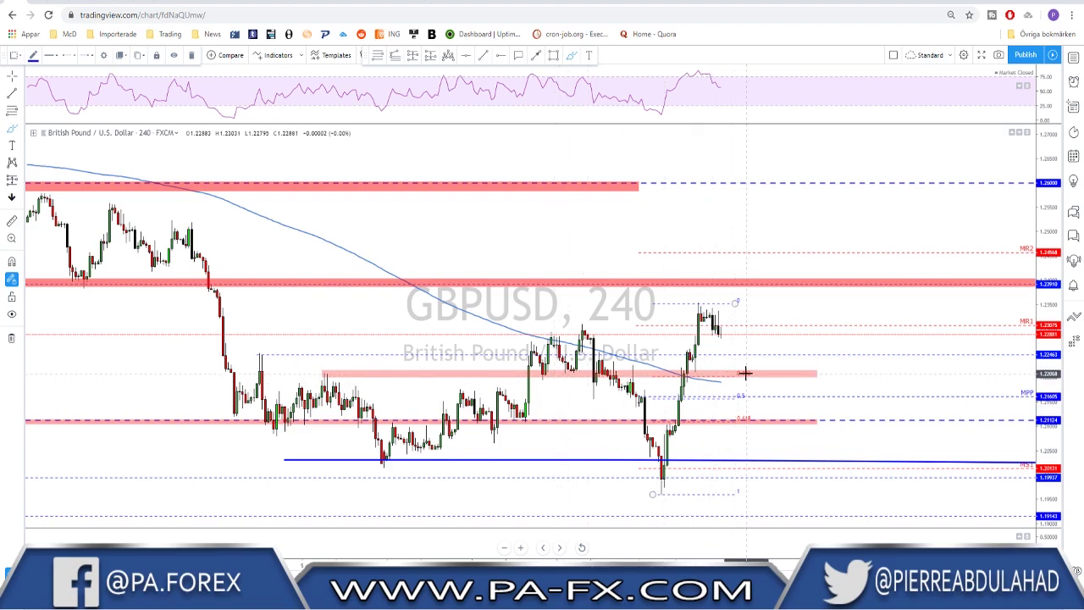
Brush bounce paths from the 0.382 level to the 1.23910 zone and from the circled 0.618 level, and undo all the strokes
mouse_move(705, 307)
mouse_down()
mouse_move(747, 374)
mouse_move(779, 276)
mouse_up()
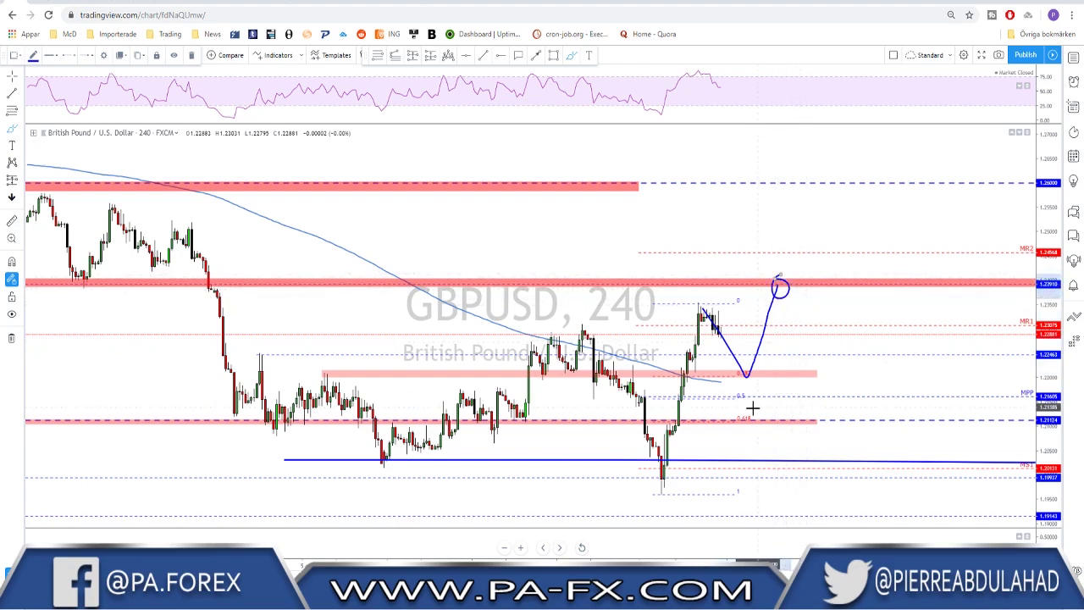
mouse_move(716, 362)
mouse_down()
mouse_move(743, 421)
mouse_move(780, 355)
mouse_up()
mouse_move(747, 409)
mouse_down()
mouse_move(743, 429)
mouse_move(759, 417)
mouse_move(744, 406)
mouse_up()
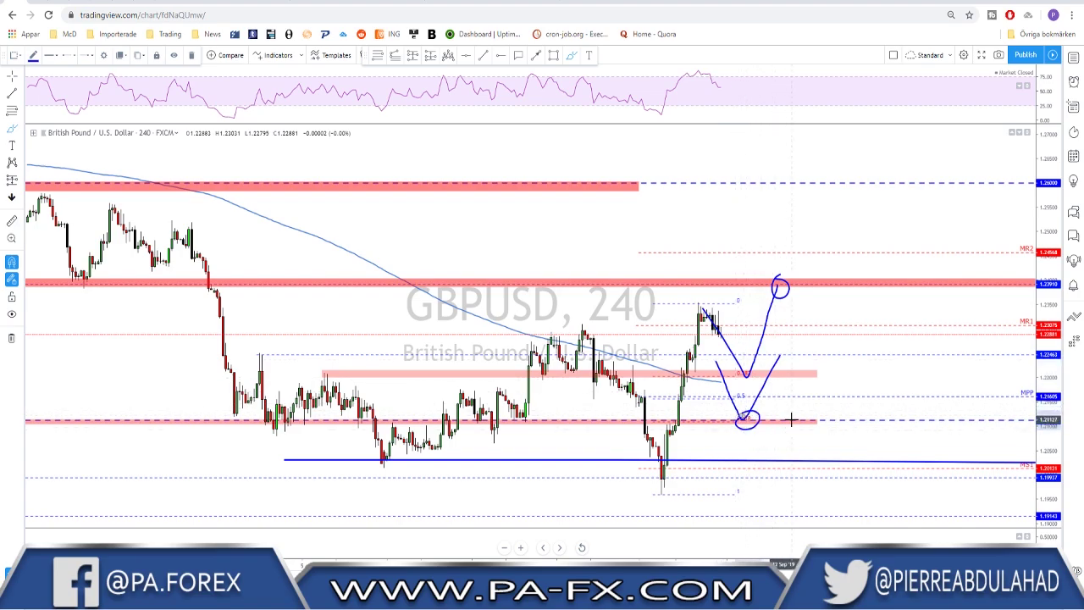
key(ctrl+z)
key(ctrl+z)
key(ctrl+z)
Switch to the USDJPY chart and set it to the daily timeframe
scroll(760, 316, down, 2)
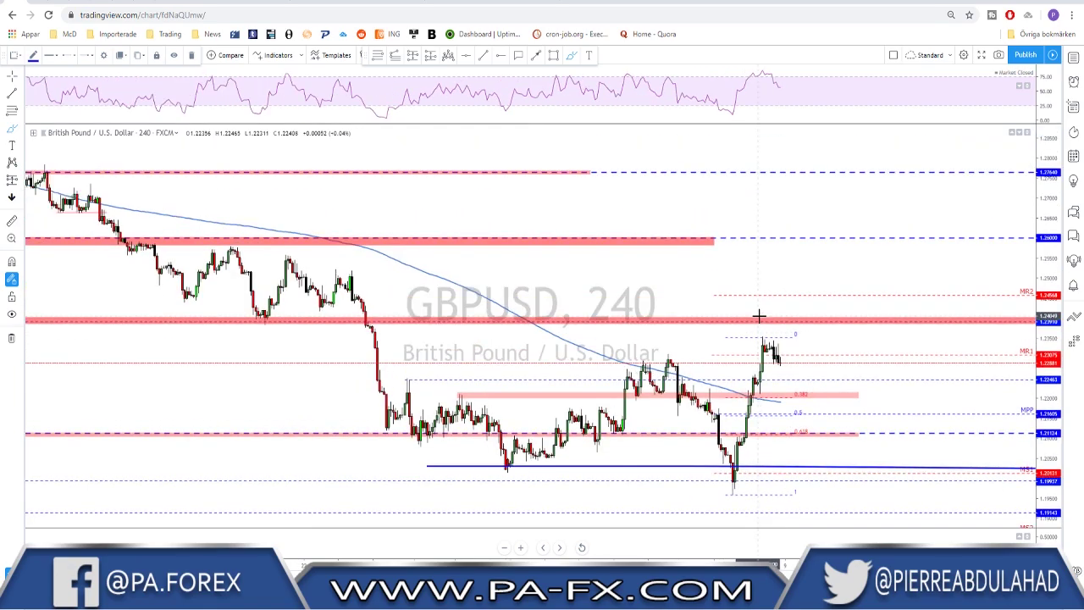
key(space)
scroll(565, 322, up, 2)
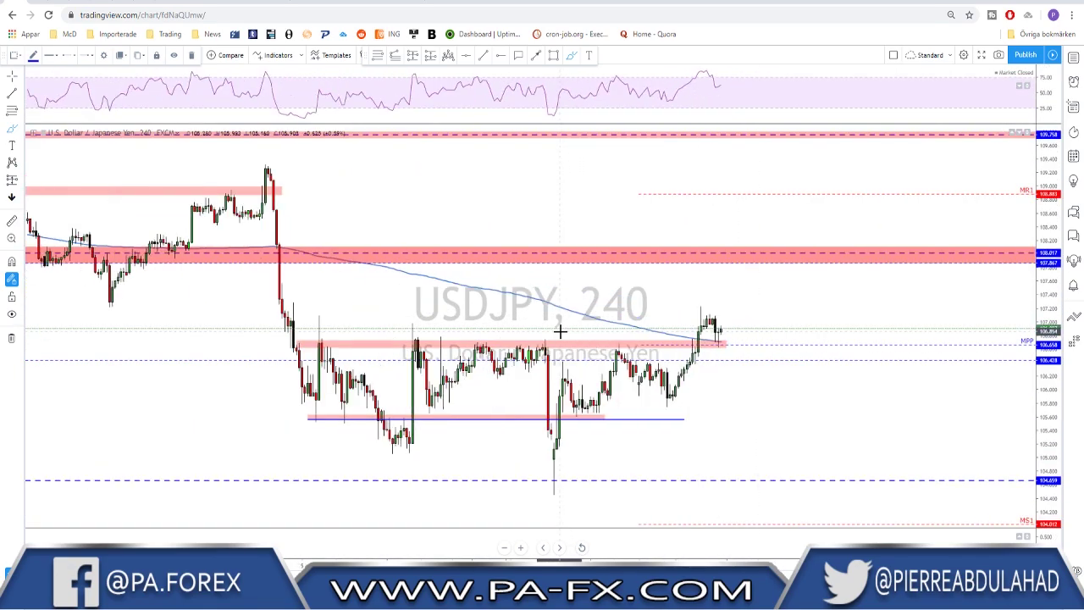
right_click(184, 155)
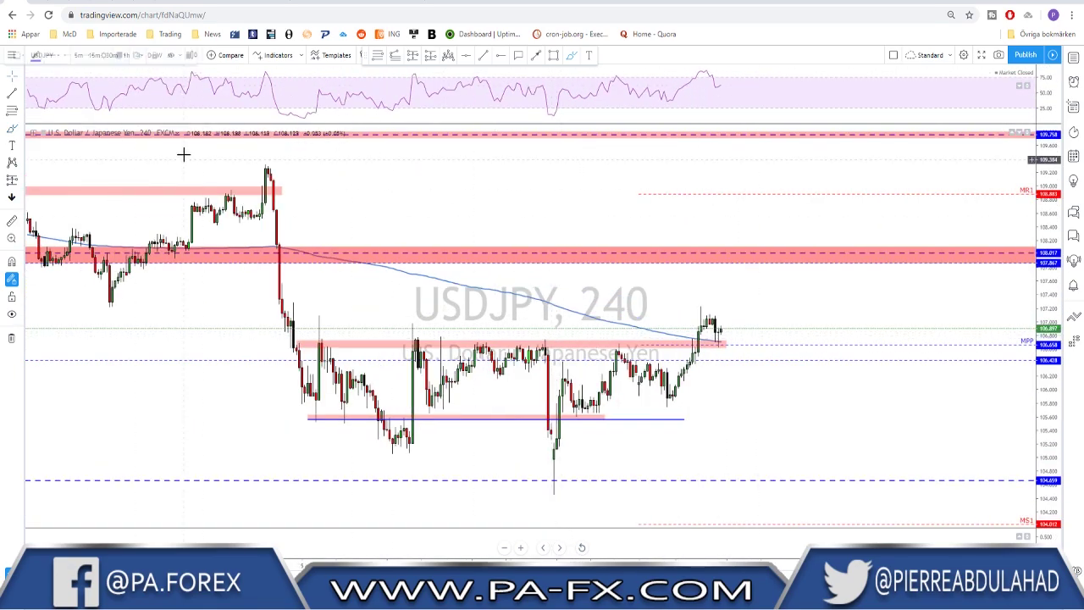
click(148, 55)
scroll(557, 452, up, 4)
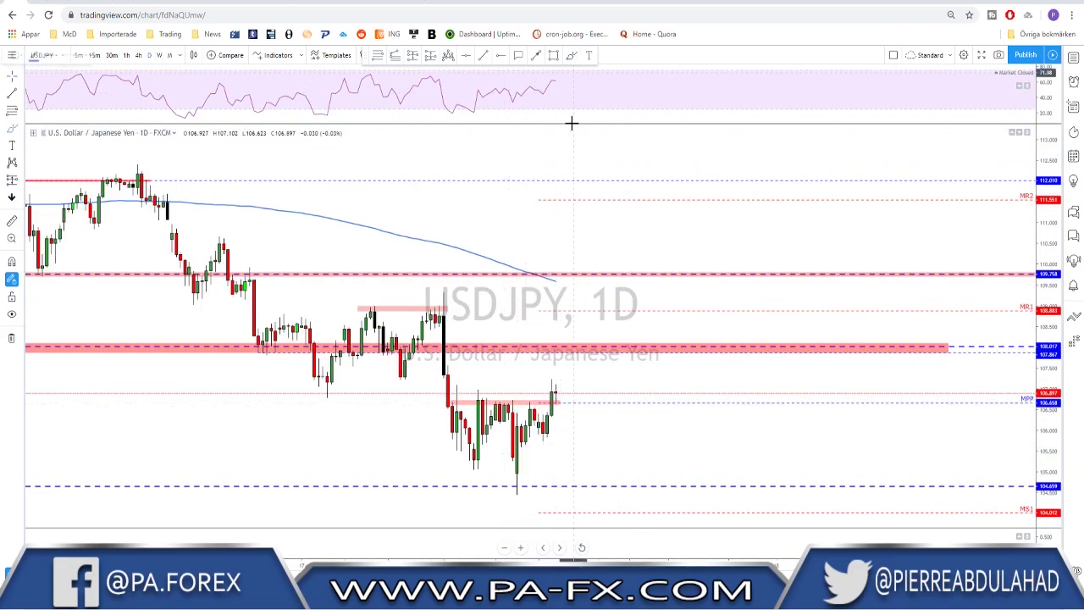
Brush a line and circles on the daily USDJPY highs at the MPP zone, then a line along the highs near 108.9, undoing all strokes
click(512, 404)
mouse_move(494, 404)
mouse_down()
mouse_move(581, 404)
mouse_move(496, 402)
mouse_move(512, 399)
mouse_move(457, 382)
mouse_up()
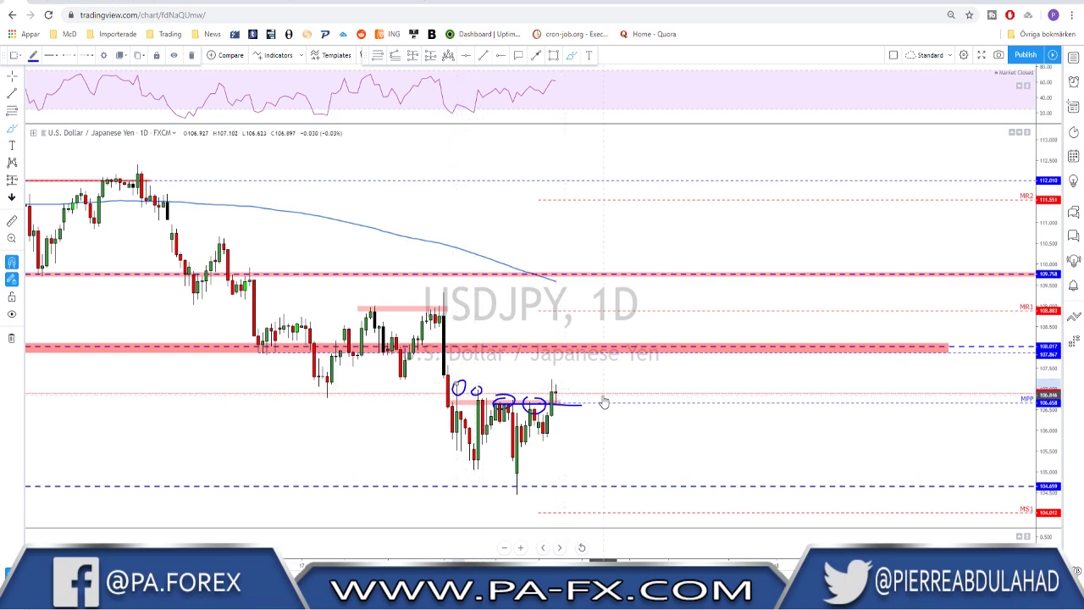
key(ctrl+z)
key(ctrl+z)
key(ctrl+z)
key(ctrl+z)
key(ctrl+z)
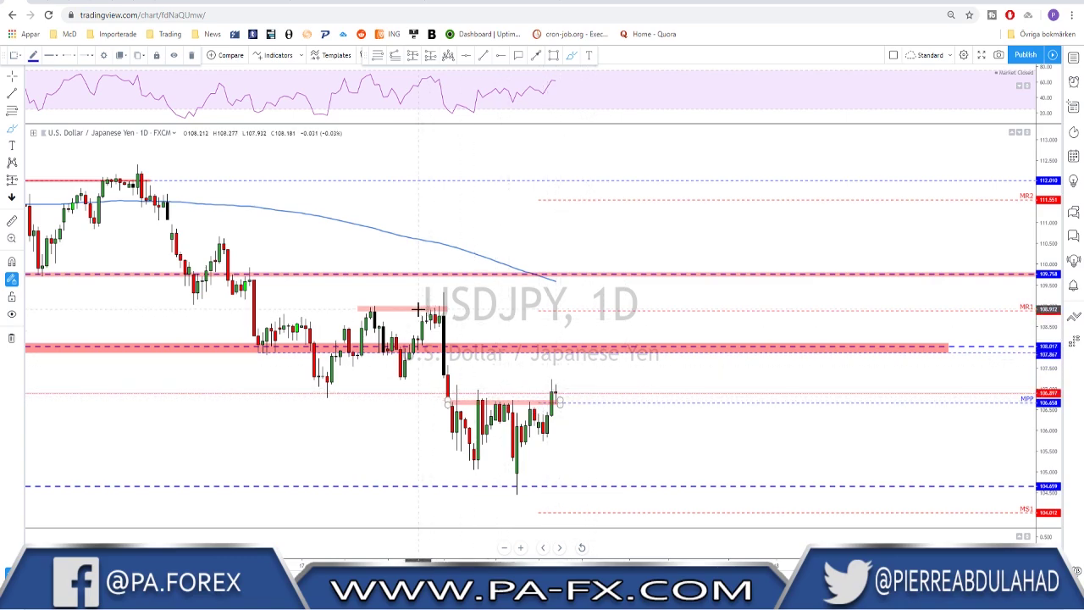
drag(421, 308, 625, 303)
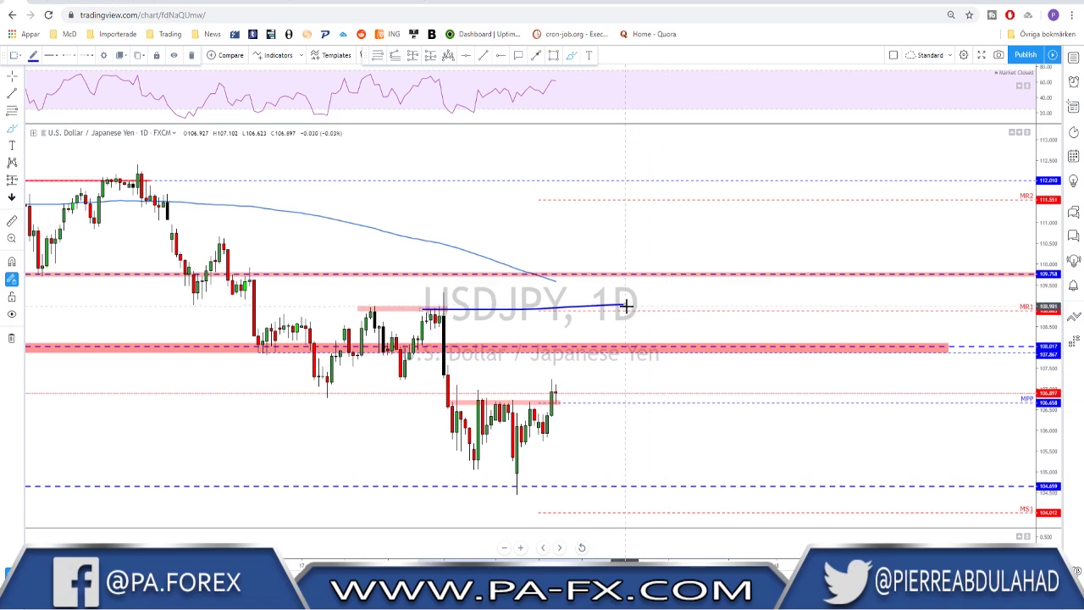
key(ctrl+z)
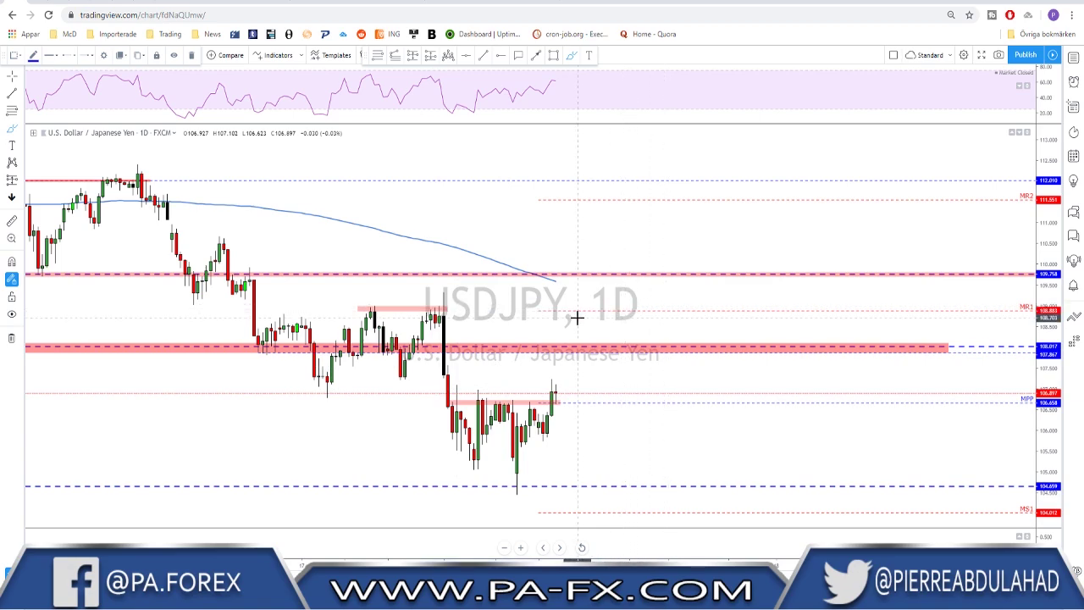
Set USDJPY to the 4-hour timeframe, and brush circles around the earlier tops in the resistance zone near 106.658
click(172, 170)
click(139, 55)
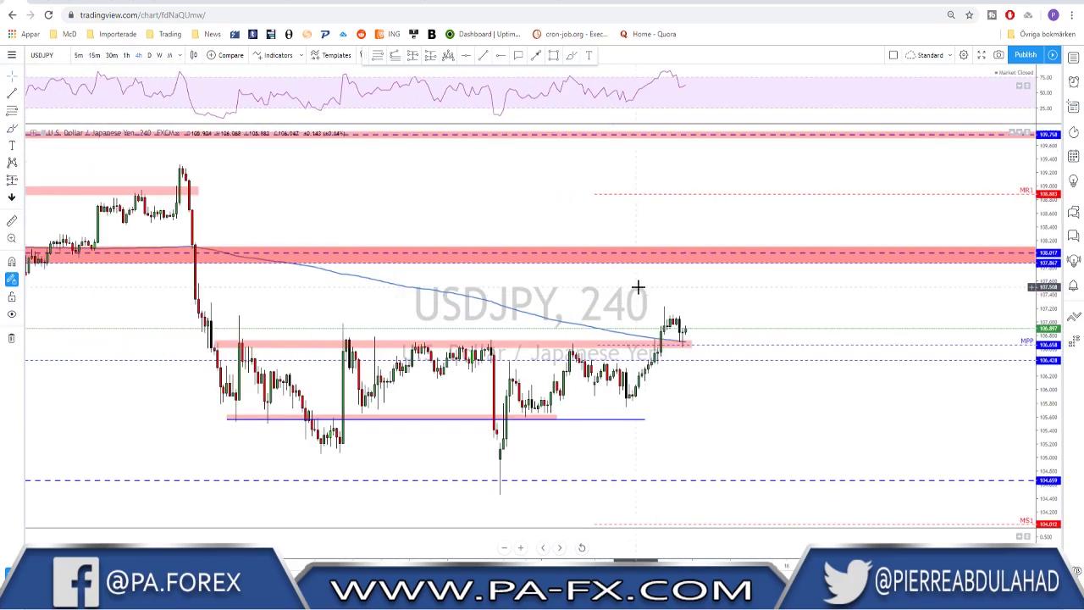
click(571, 55)
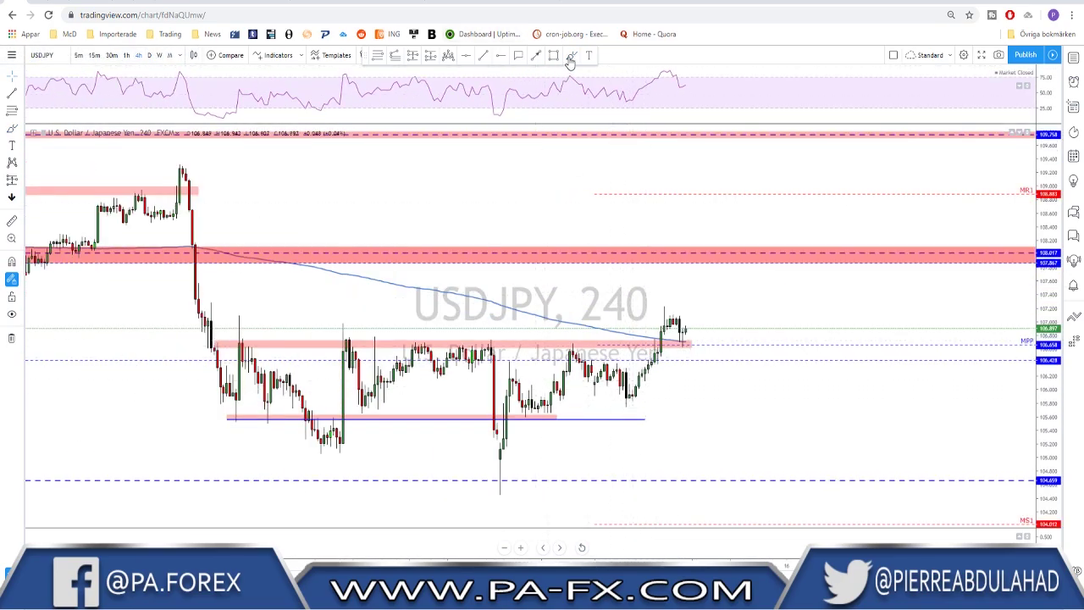
drag(573, 338, 566, 338)
mouse_move(427, 331)
mouse_down()
mouse_move(396, 335)
mouse_move(499, 359)
mouse_move(427, 331)
mouse_up()
Brush the latest rise and retest of the broken zone, a projected rally to 107.867, and a circle around the resistance zone at its end
mouse_move(631, 397)
mouse_down()
mouse_move(666, 309)
mouse_move(685, 349)
mouse_up()
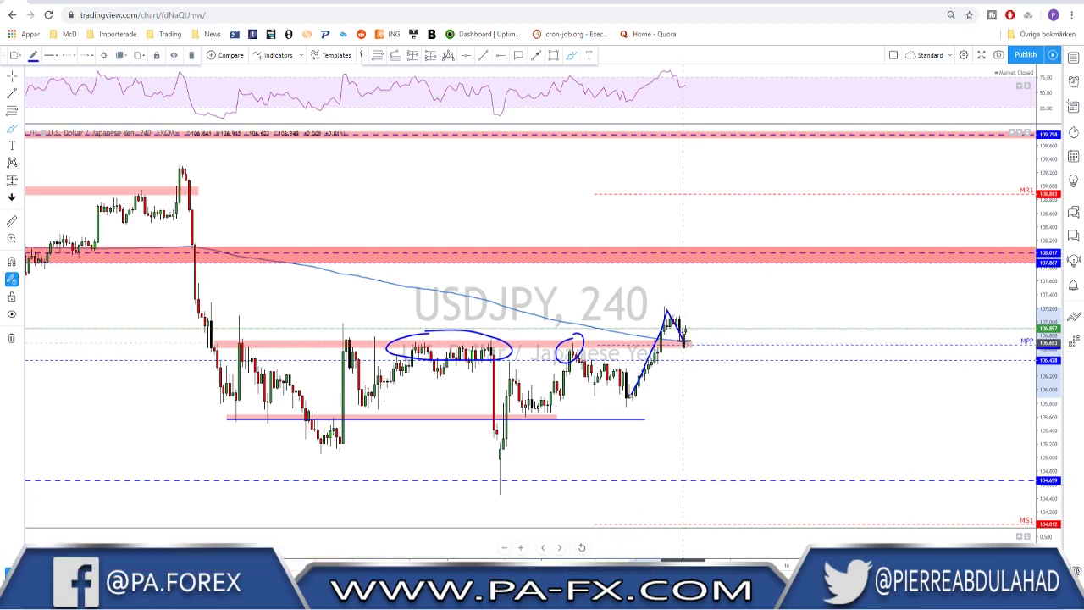
mouse_move(685, 326)
mouse_down()
mouse_move(694, 349)
mouse_move(716, 259)
mouse_up()
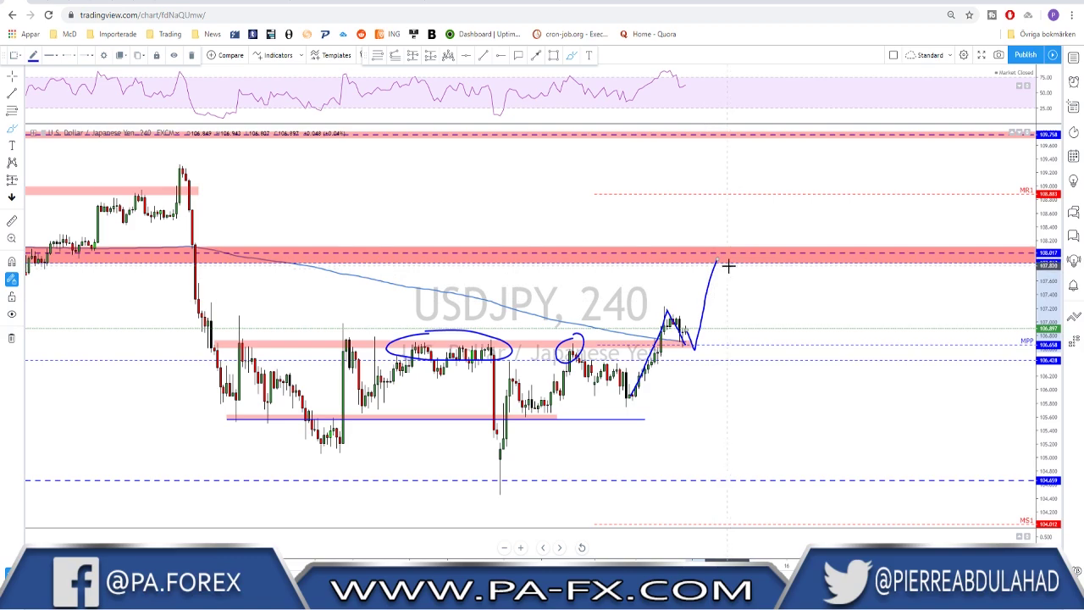
mouse_move(727, 252)
mouse_down()
mouse_move(733, 244)
mouse_move(712, 247)
mouse_up()
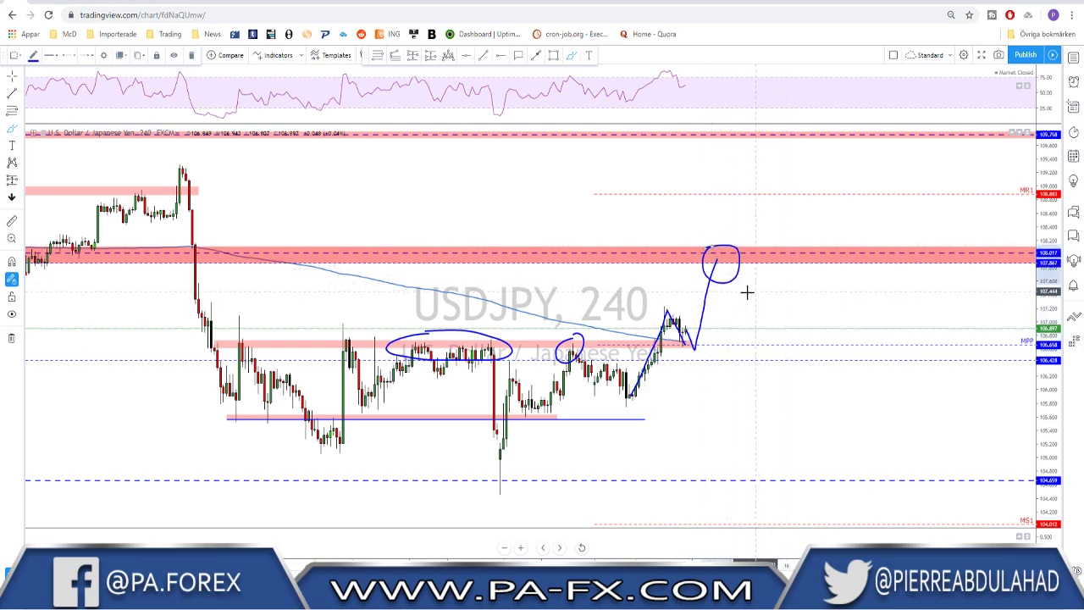
Undo the latest brush strokes on the 4-hour USDJPY chart and set its timeframe to 1 hour
key(ctrl+z)
key(ctrl+z)
key(ctrl+z)
key(ctrl+z)
key(ctrl+z)
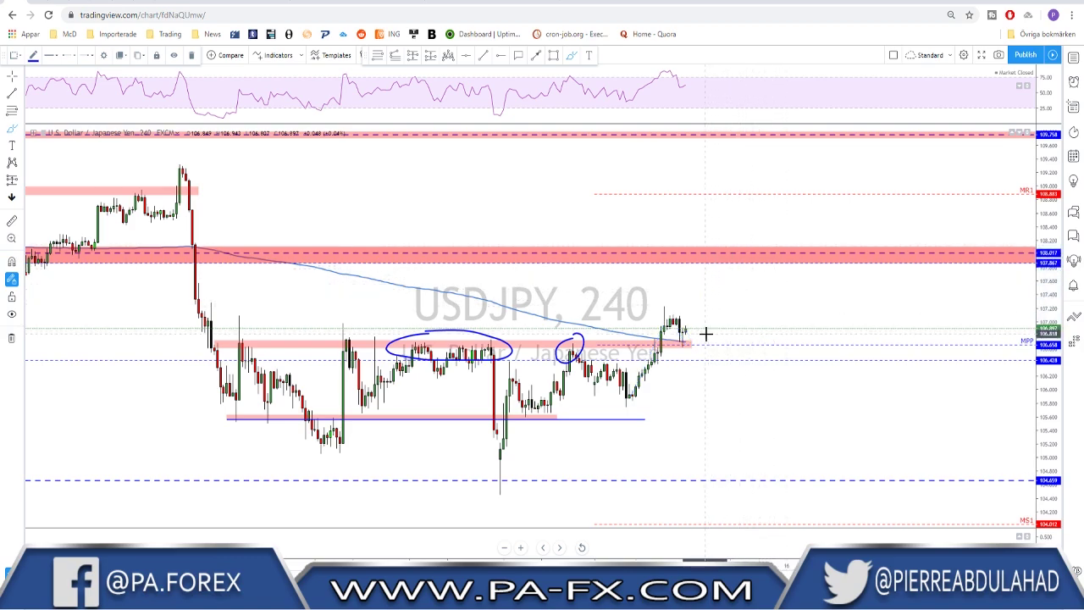
click(261, 186)
click(127, 56)
drag(617, 279, 827, 241)
scroll(828, 242, down, 2)
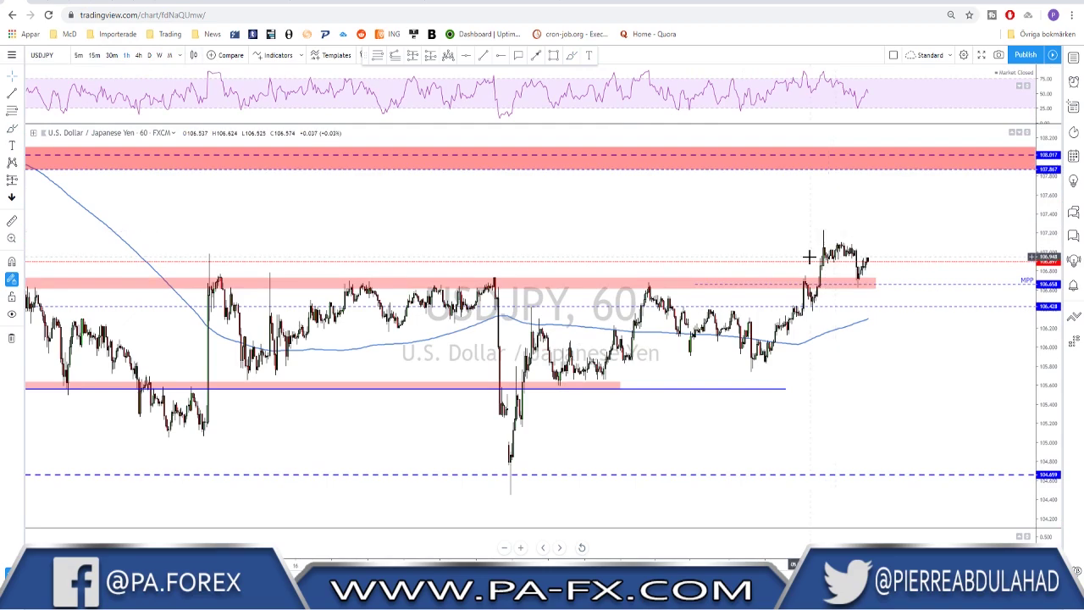
Brush the latest pullback to the 106.658 zone and its bounce, circle the retest, and undo these strokes
click(571, 55)
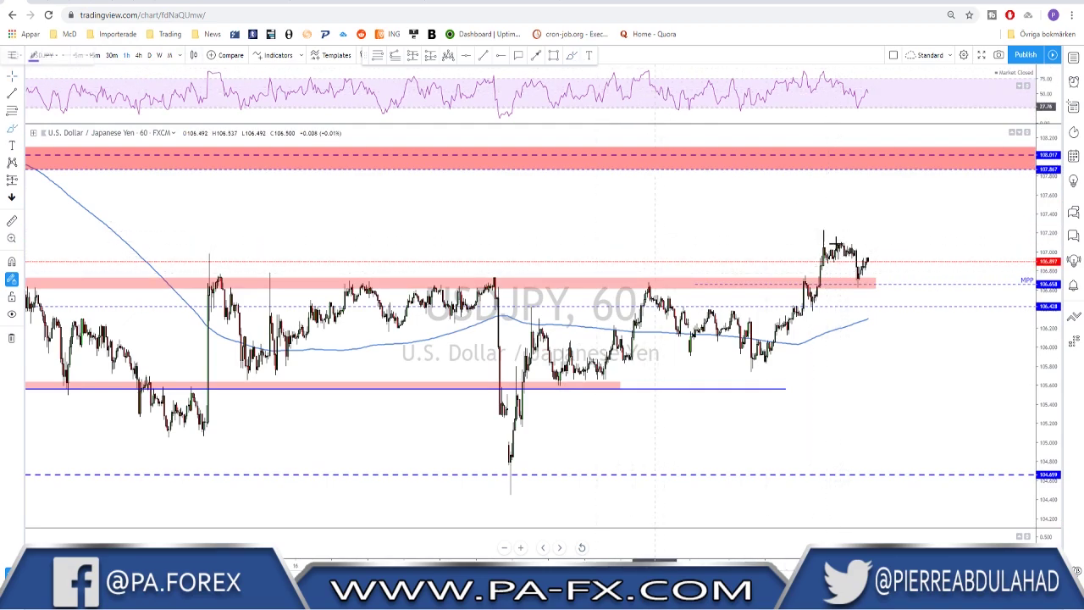
drag(847, 241, 860, 282)
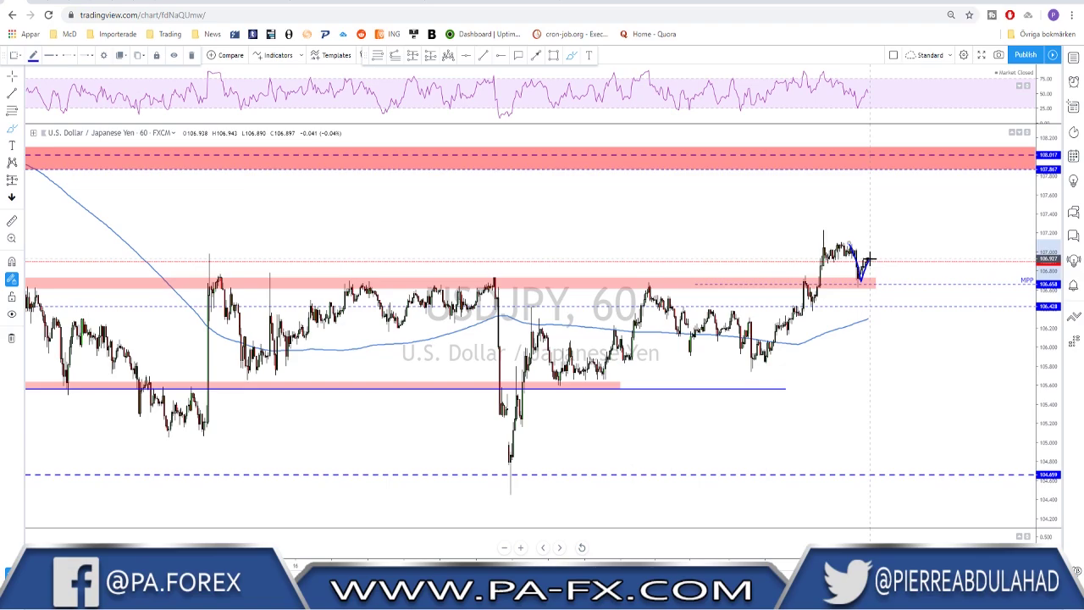
mouse_move(870, 260)
mouse_down()
mouse_move(854, 256)
mouse_move(866, 285)
mouse_move(873, 254)
mouse_up()
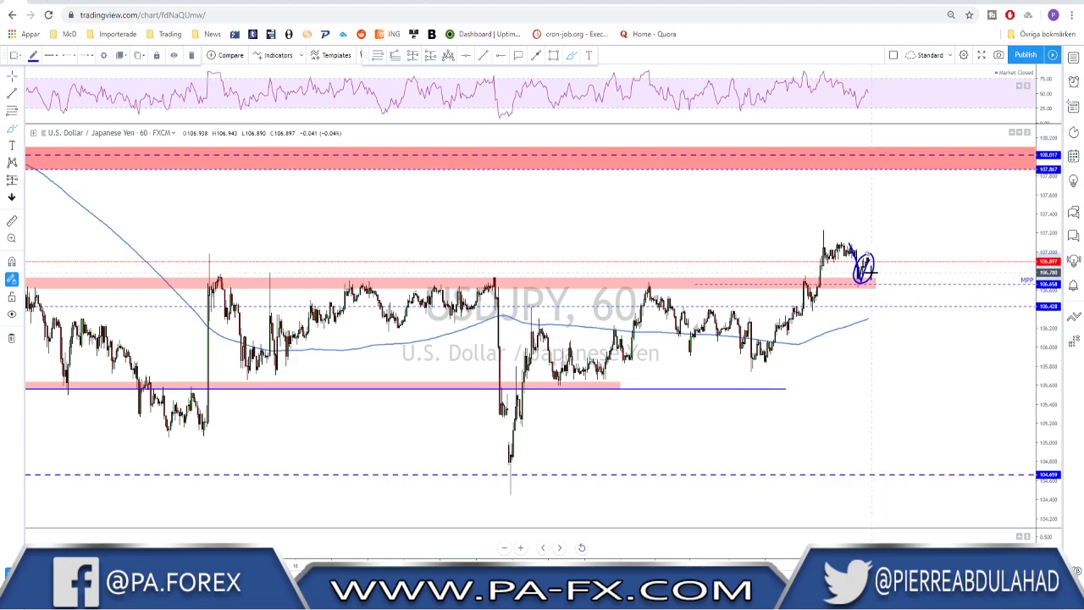
key(ctrl+z)
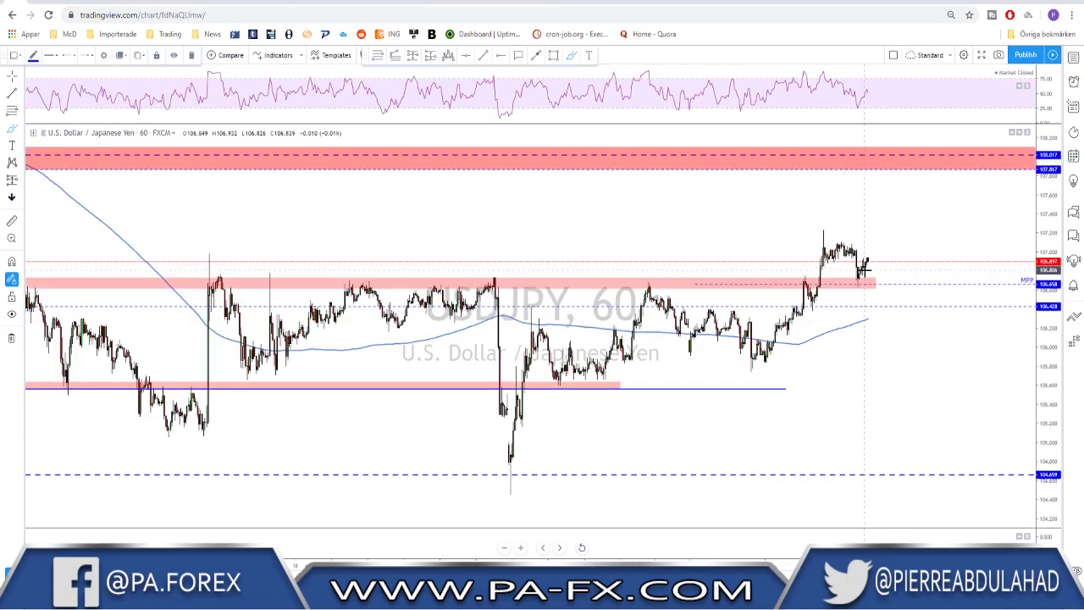
Brush a line along the zone near 106.658, a circle around the MPP label and a projected rally towards 107.867, undoing the projection
scroll(842, 281, down, 1)
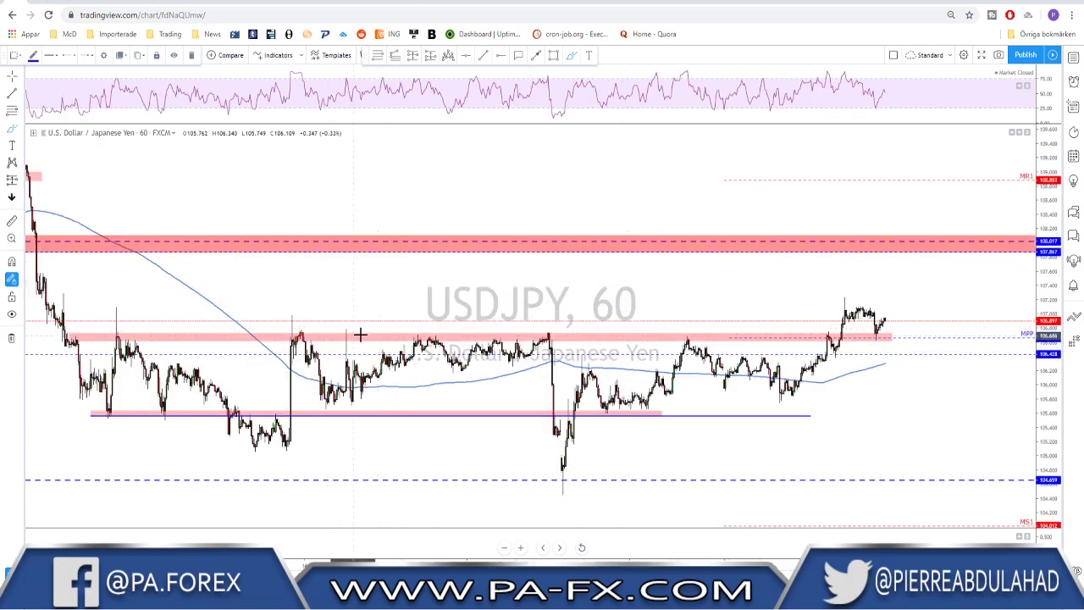
drag(402, 334, 925, 333)
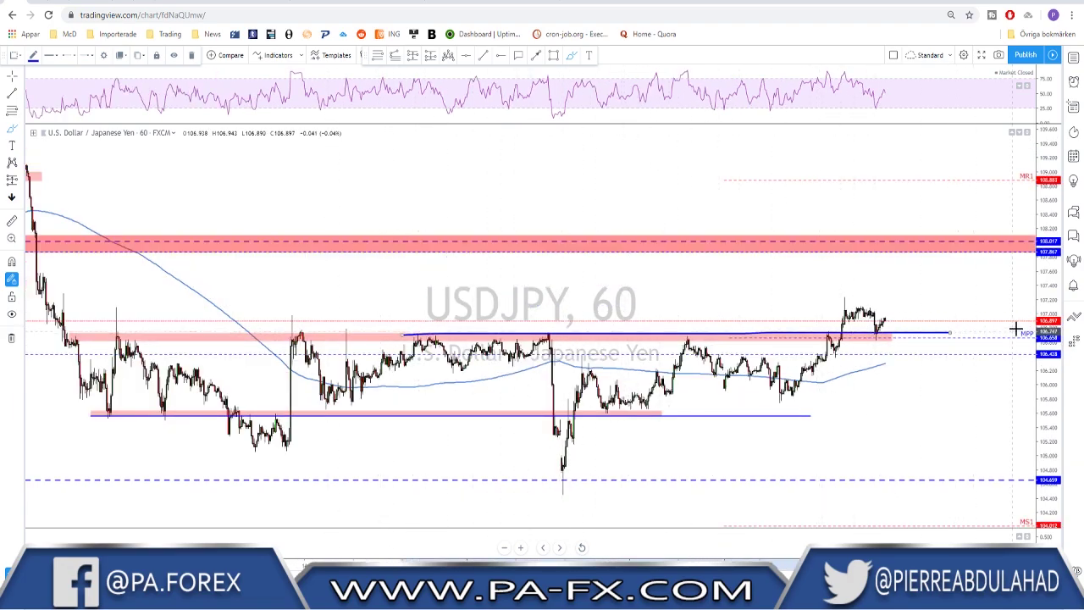
drag(1016, 329, 1038, 347)
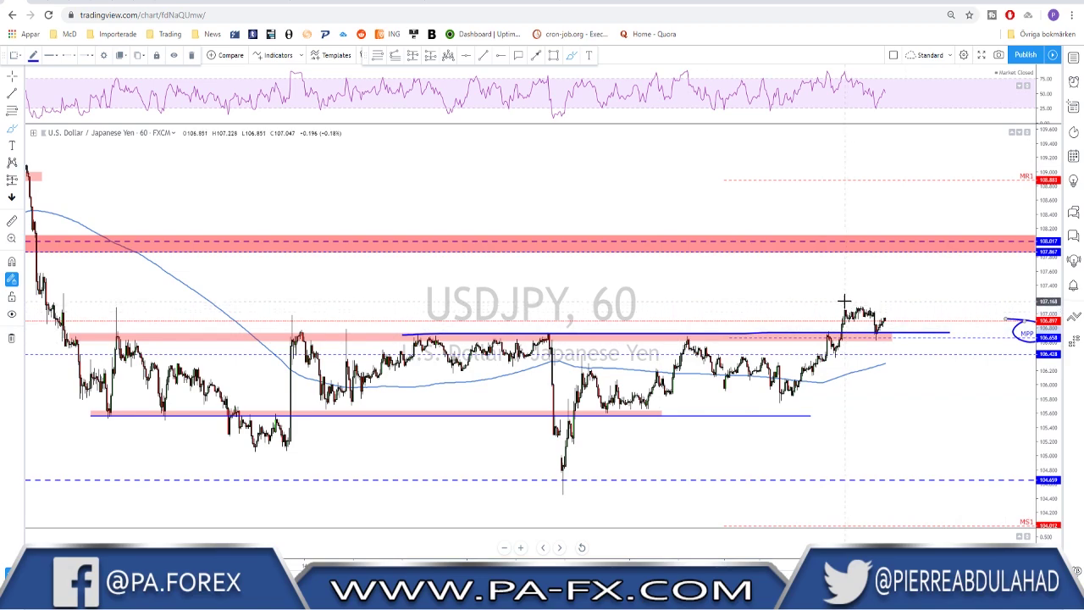
mouse_move(845, 301)
mouse_down()
mouse_move(897, 339)
mouse_move(919, 264)
mouse_up()
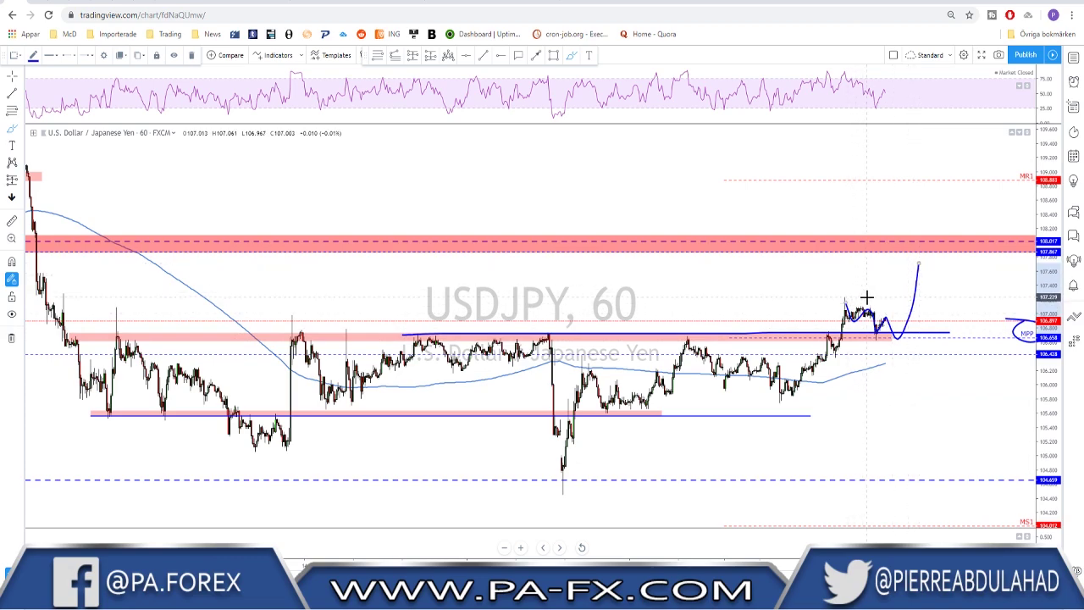
key(ctrl+z)
key(ctrl+z)
Frame the latest pullback with two falling parallel trend lines, brush a projected breakout to the 107.867 zone, and undo all drawings including the MPP marks
click(484, 55)
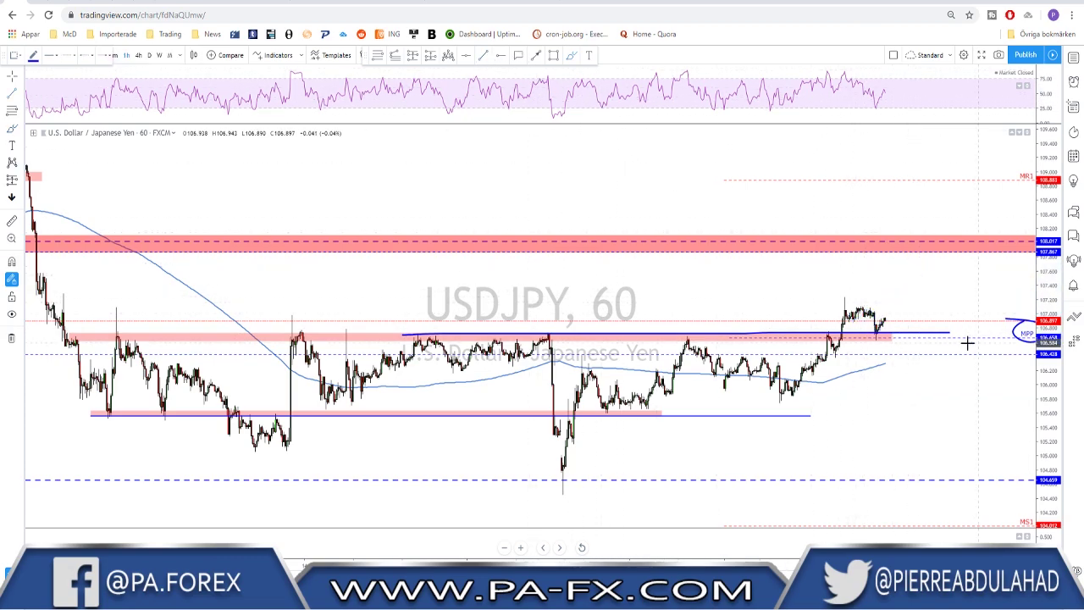
click(844, 295)
click(939, 337)
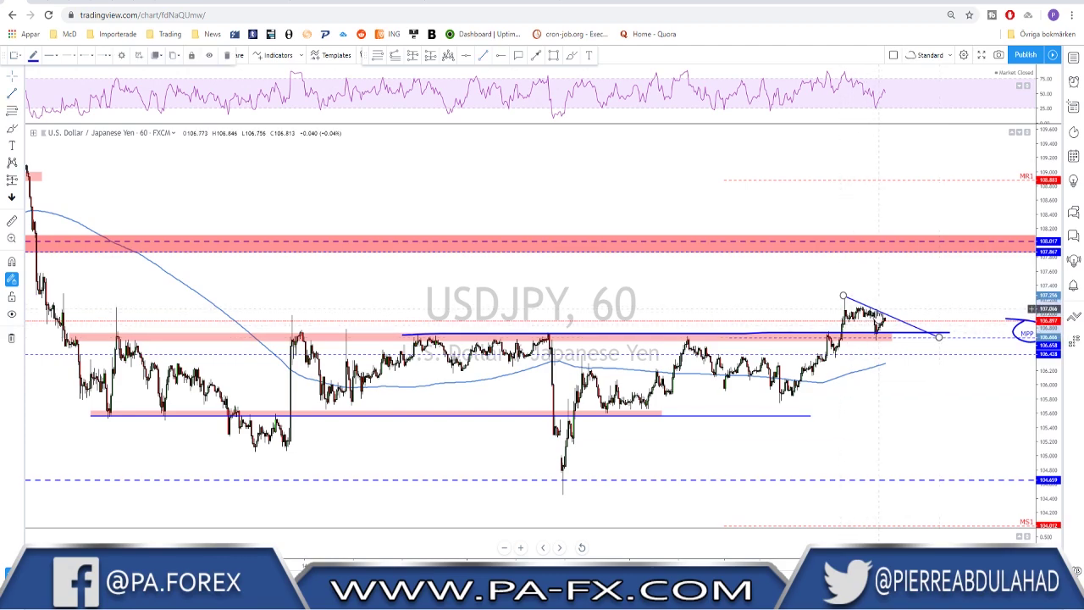
drag(875, 310, 865, 331)
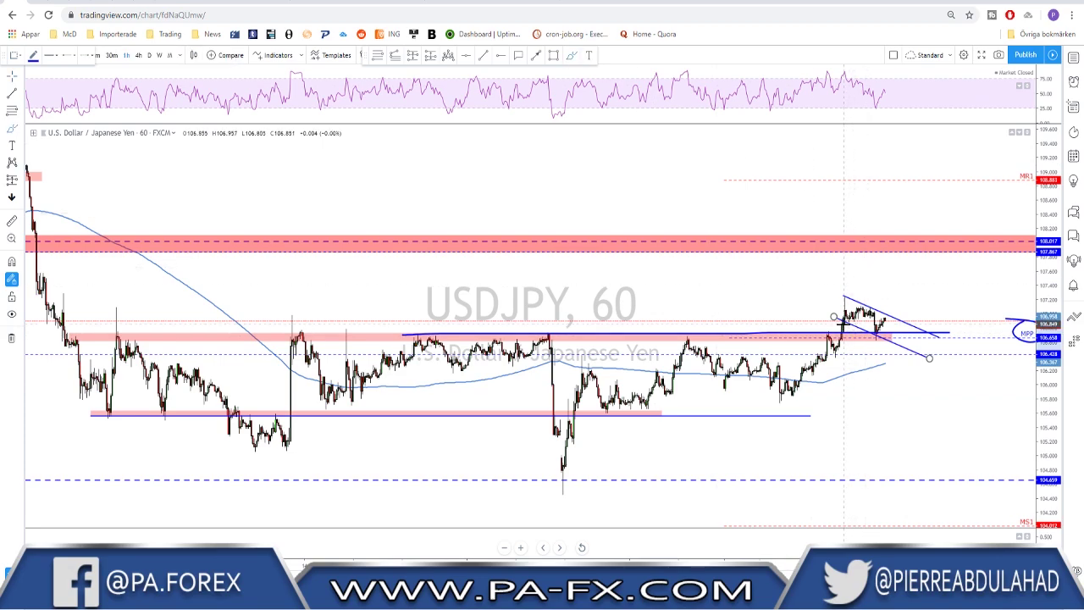
mouse_move(838, 321)
mouse_down()
mouse_move(845, 298)
mouse_move(864, 298)
mouse_move(877, 334)
mouse_move(900, 344)
mouse_move(908, 329)
mouse_move(916, 349)
mouse_move(941, 252)
mouse_up()
key(ctrl+z)
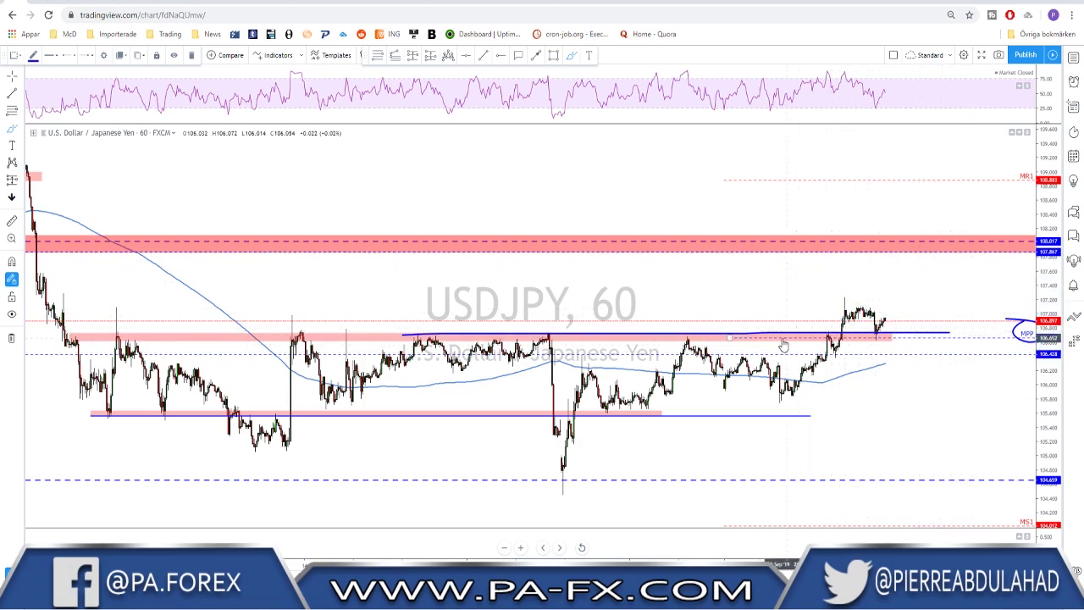
key(ctrl+z)
key(ctrl+z)
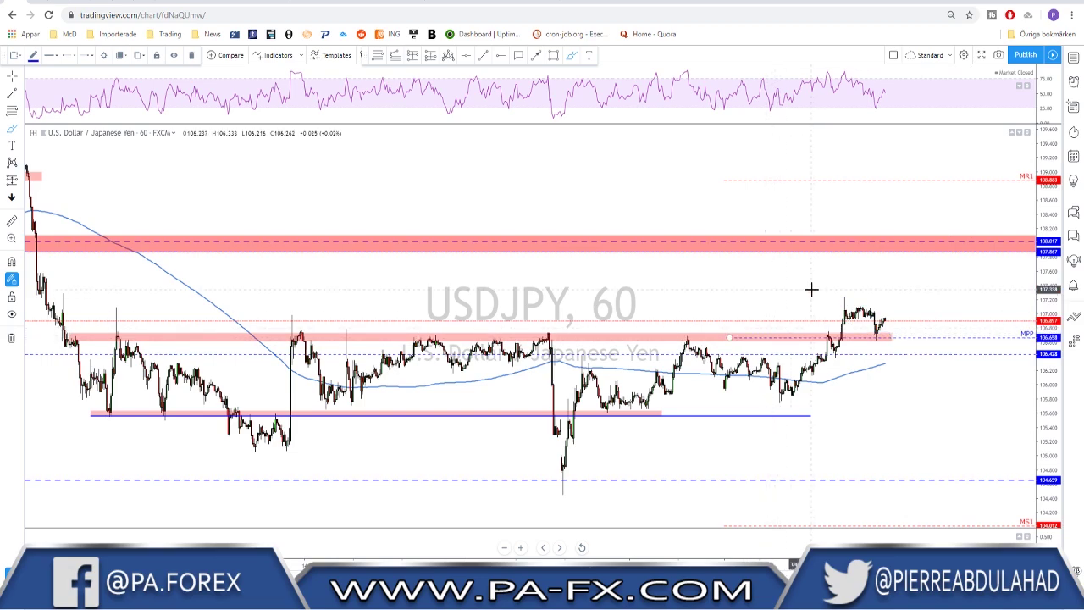
Switch to the USDCHF chart, set it to the daily timeframe, and examine the recent candles between 0.98097 and 0.99056
key(Down)
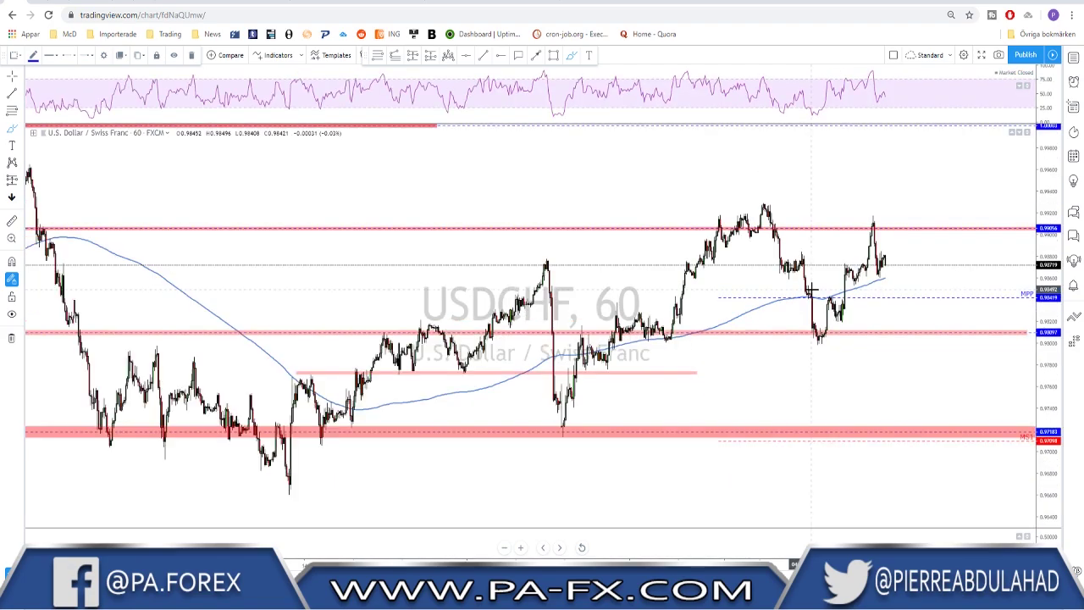
scroll(618, 295, up, 1)
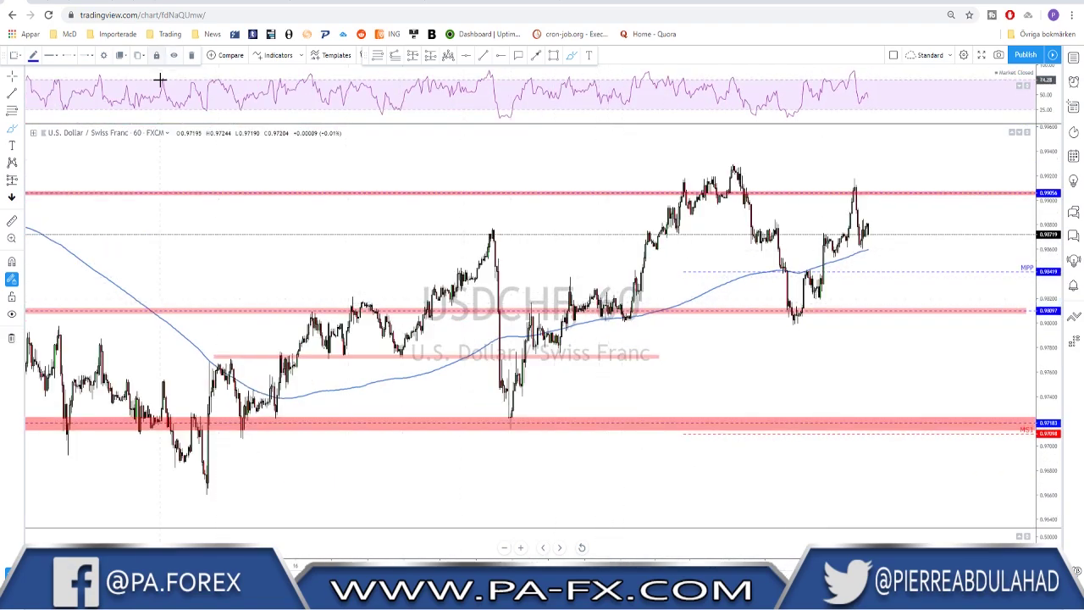
key(d)
key(Return)
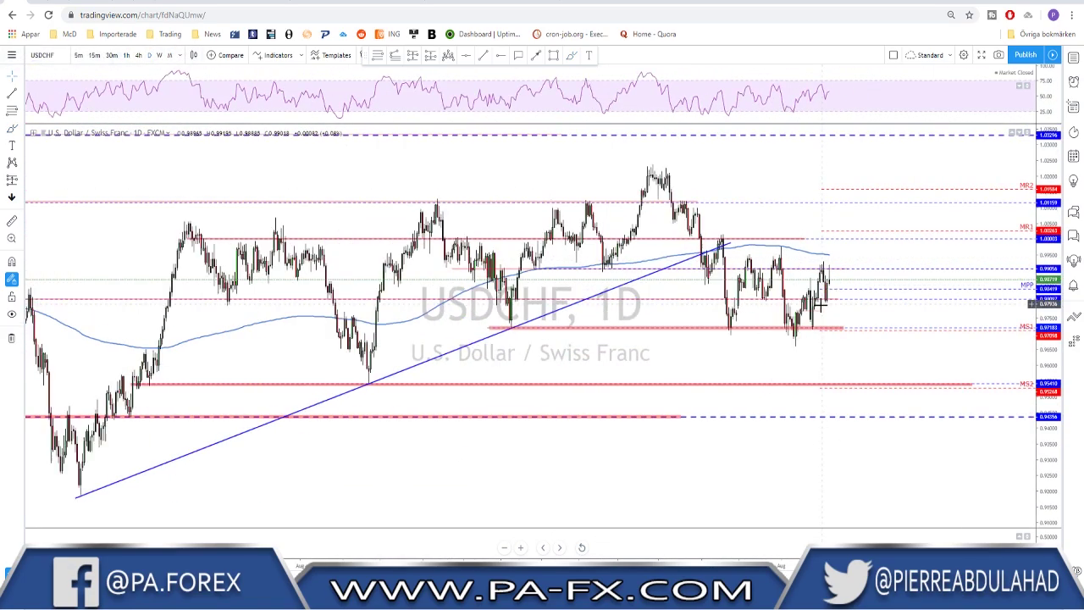
scroll(787, 339, up, 3)
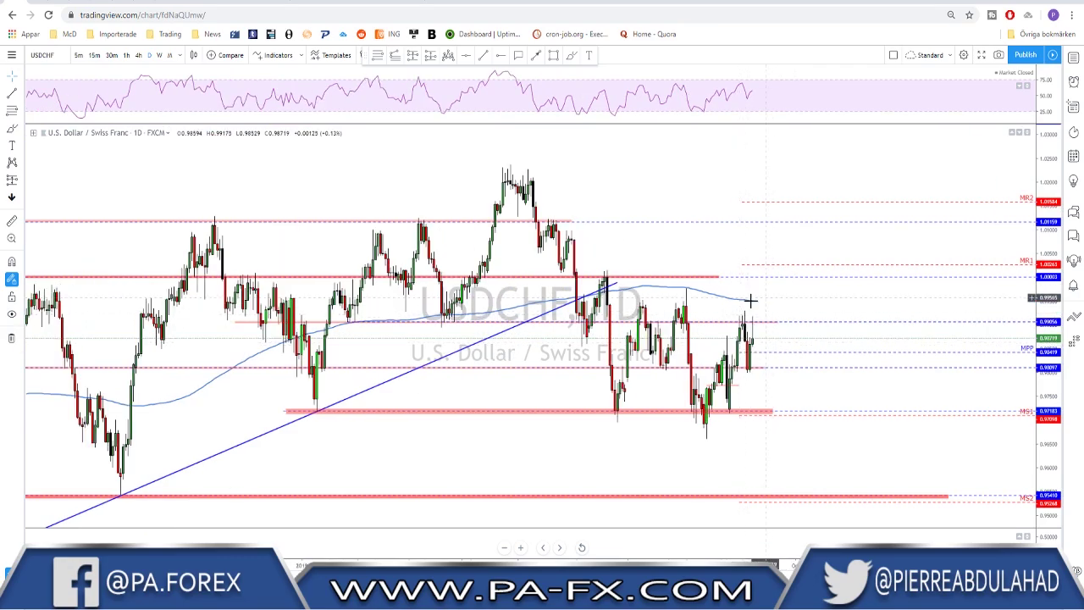
scroll(733, 330, up, 2)
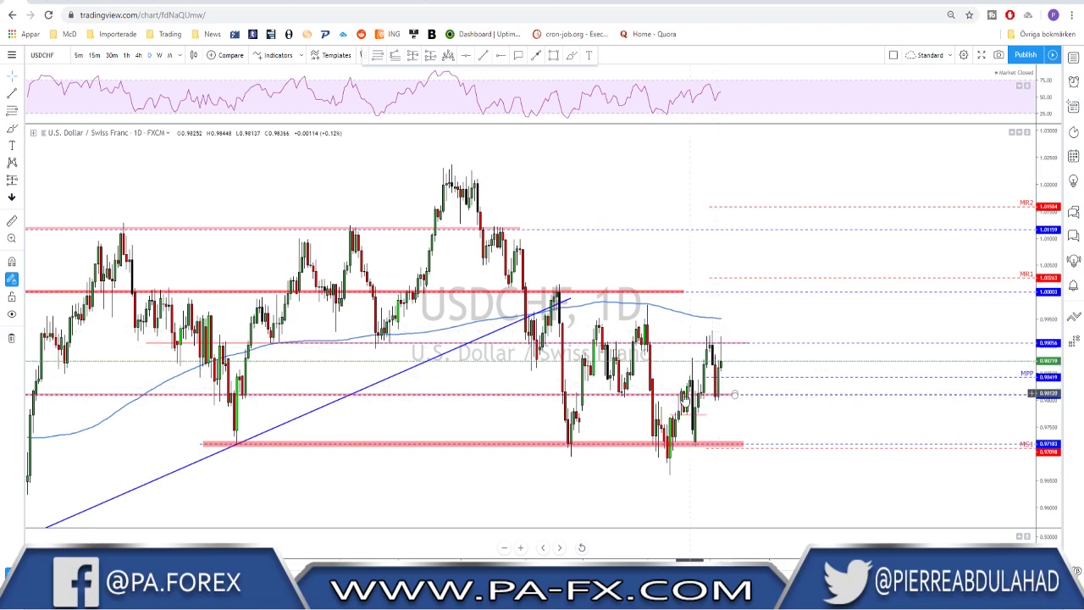
scroll(679, 400, down, 1)
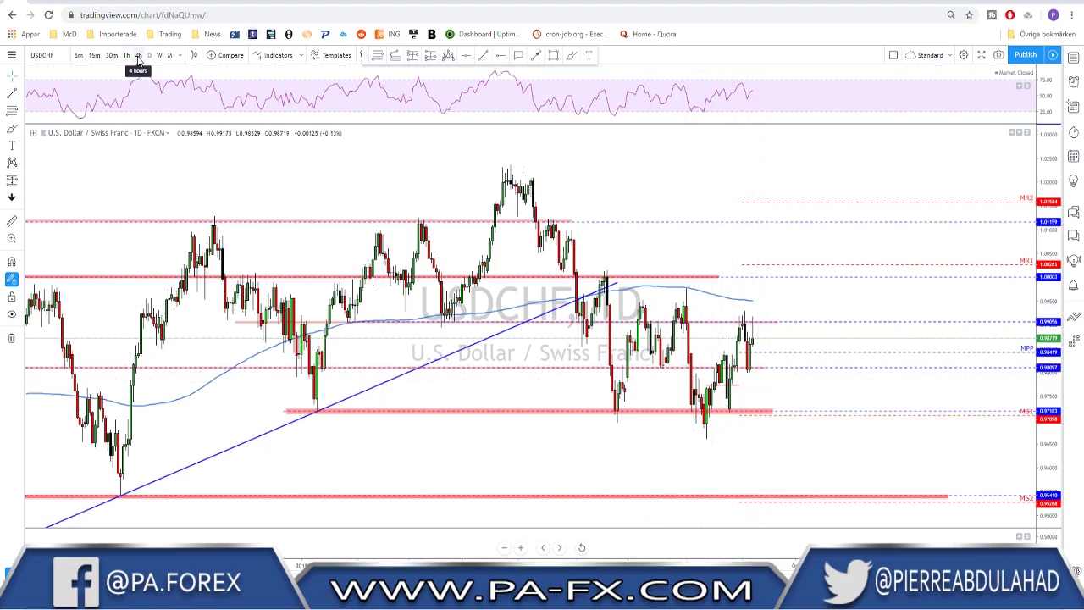
scroll(734, 366, up, 2)
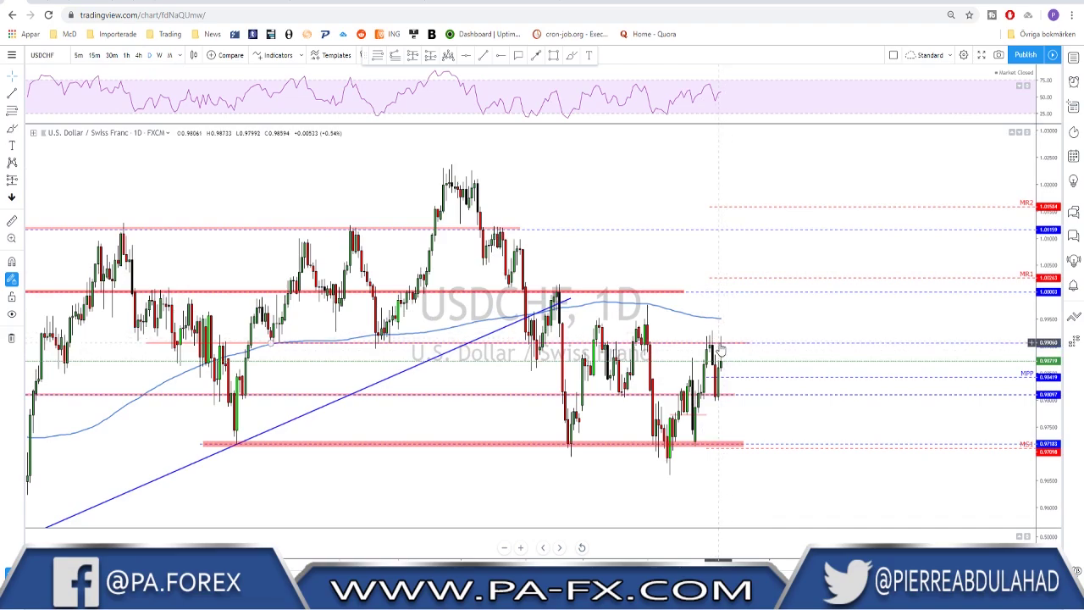
Set USDCHF to the 4-hour timeframe, and brush its upward swings, a circle at the latest high and a line along the tops, undoing all strokes
click(138, 56)
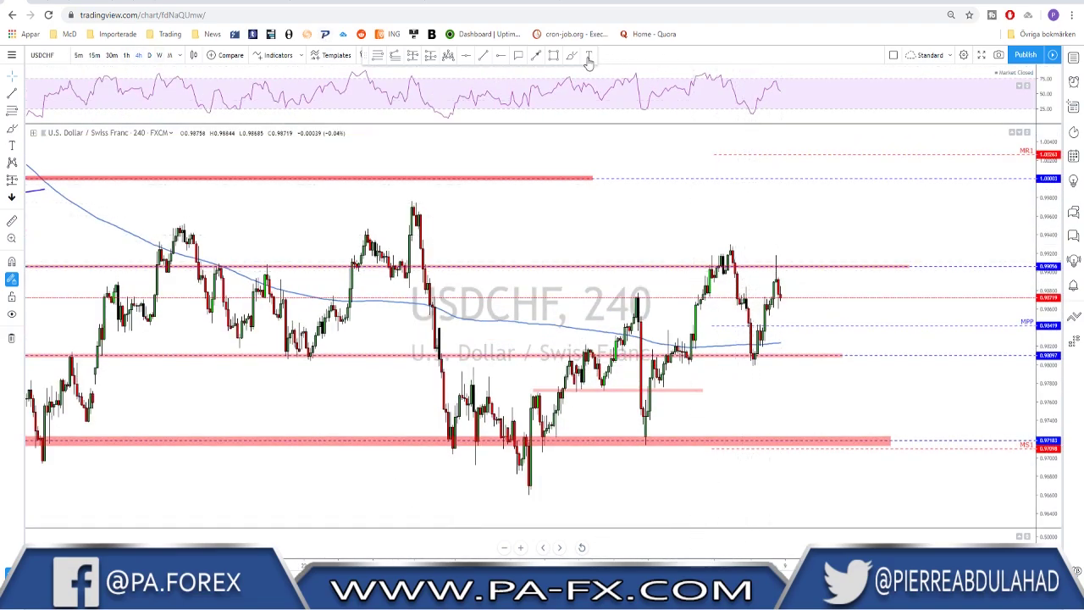
click(573, 56)
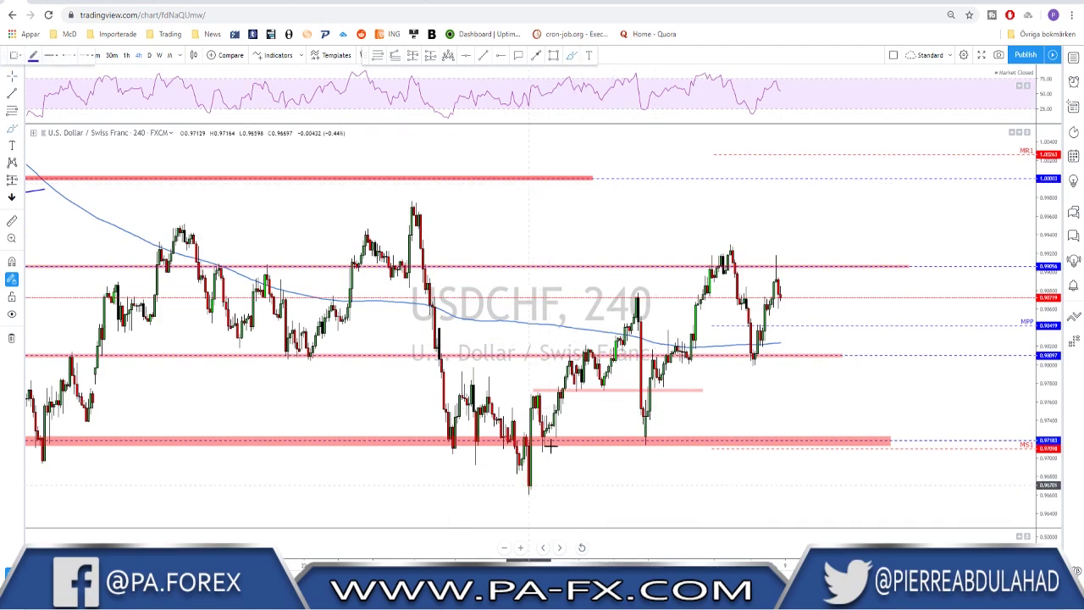
mouse_move(529, 489)
mouse_down()
mouse_move(636, 298)
mouse_move(647, 434)
mouse_move(696, 297)
mouse_move(728, 251)
mouse_move(747, 356)
mouse_move(775, 296)
mouse_up()
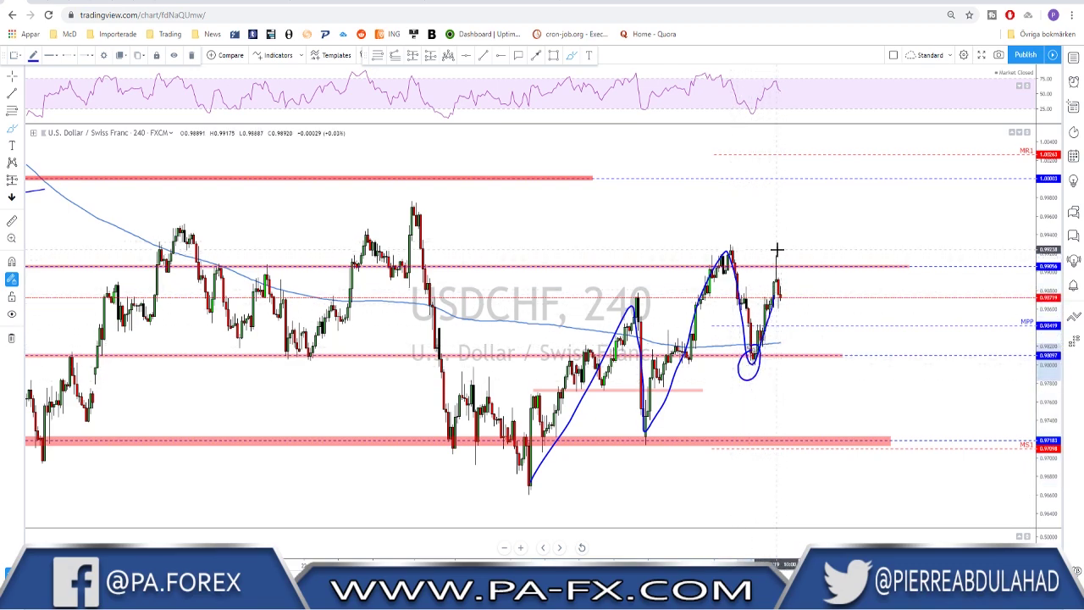
mouse_move(777, 249)
mouse_down()
mouse_move(786, 267)
mouse_move(769, 249)
mouse_up()
drag(704, 247, 948, 241)
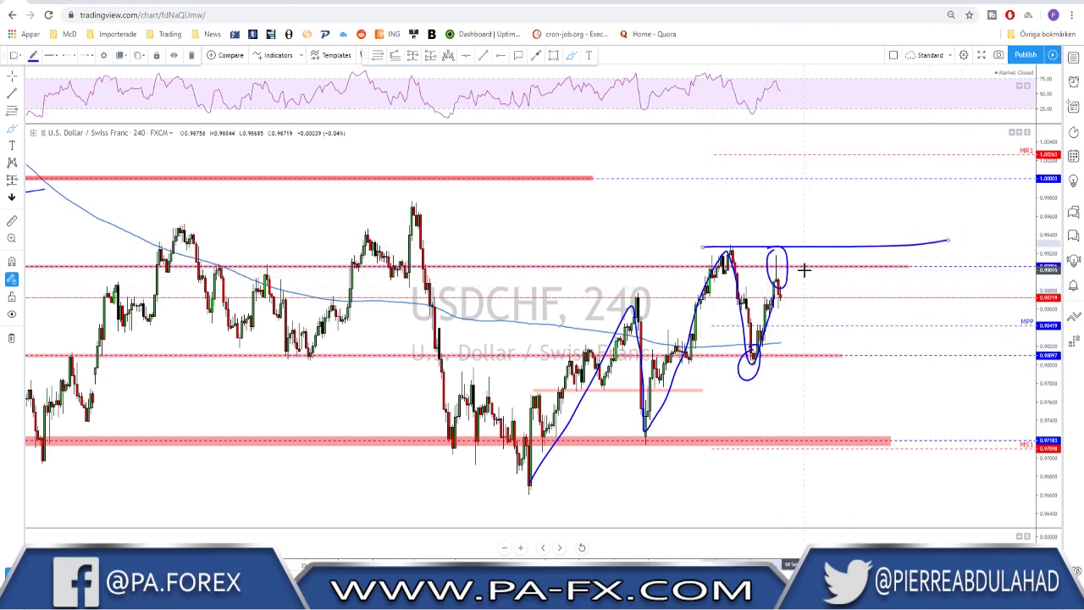
key(ctrl+z)
key(ctrl+z)
key(ctrl+z)
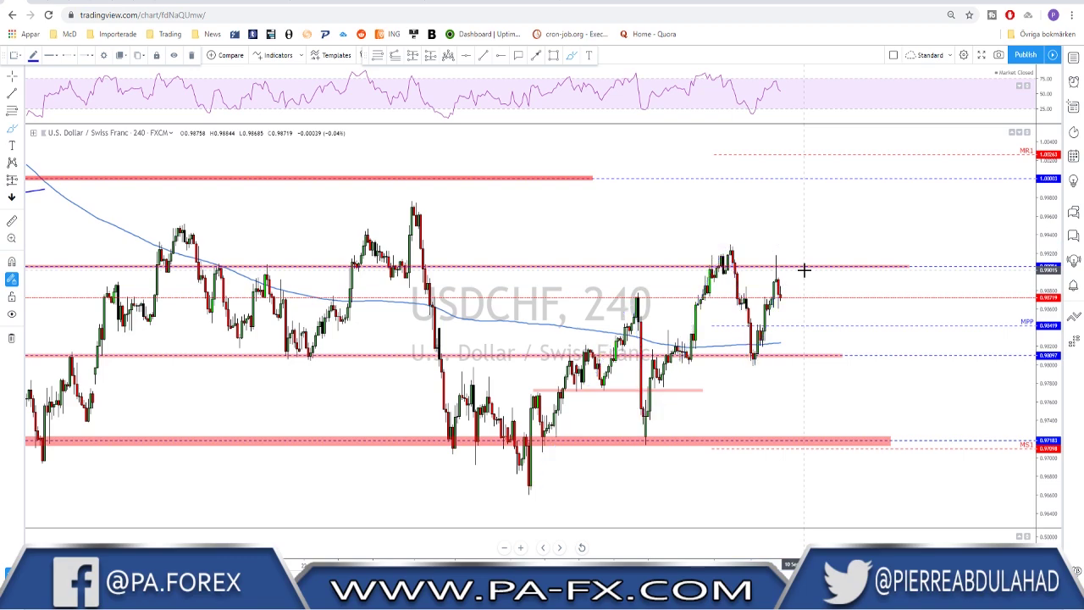
drag(724, 248, 891, 248)
key(ctrl+z)
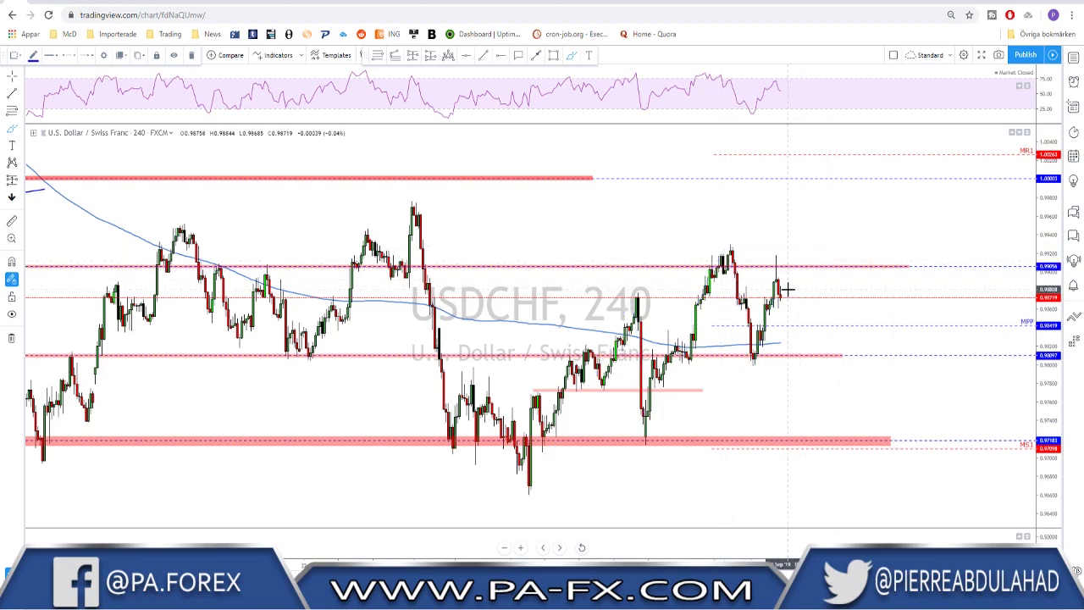
Brush a projected drop to 0.98097 and rebound to 0.99056, circle the turning point, and extend the support zone past it
mouse_move(780, 284)
mouse_down()
mouse_move(827, 357)
mouse_move(850, 266)
mouse_up()
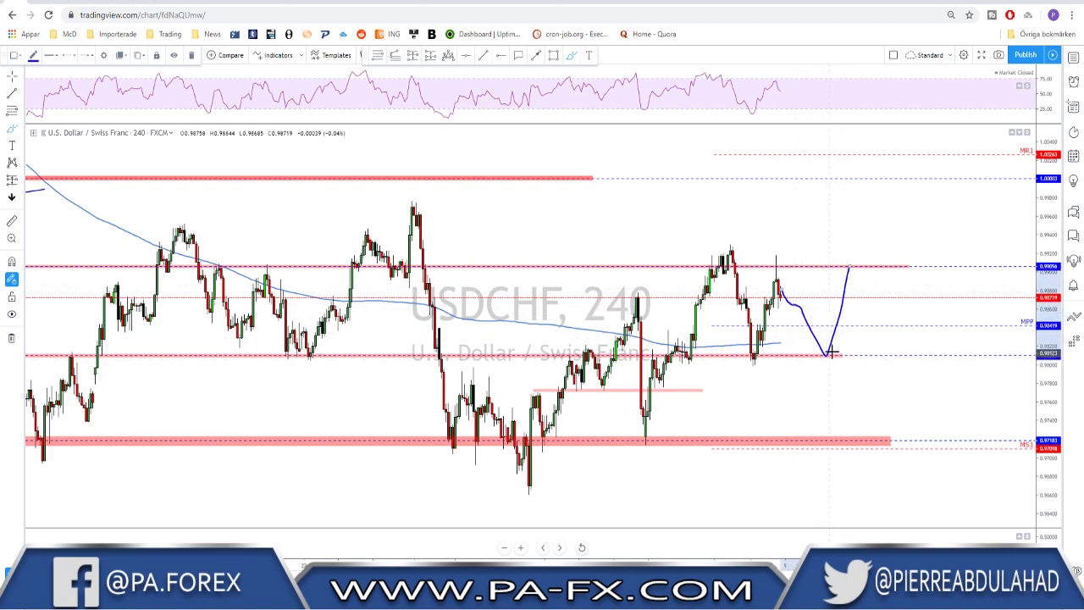
mouse_move(832, 351)
mouse_down()
mouse_move(827, 358)
mouse_move(841, 354)
mouse_up()
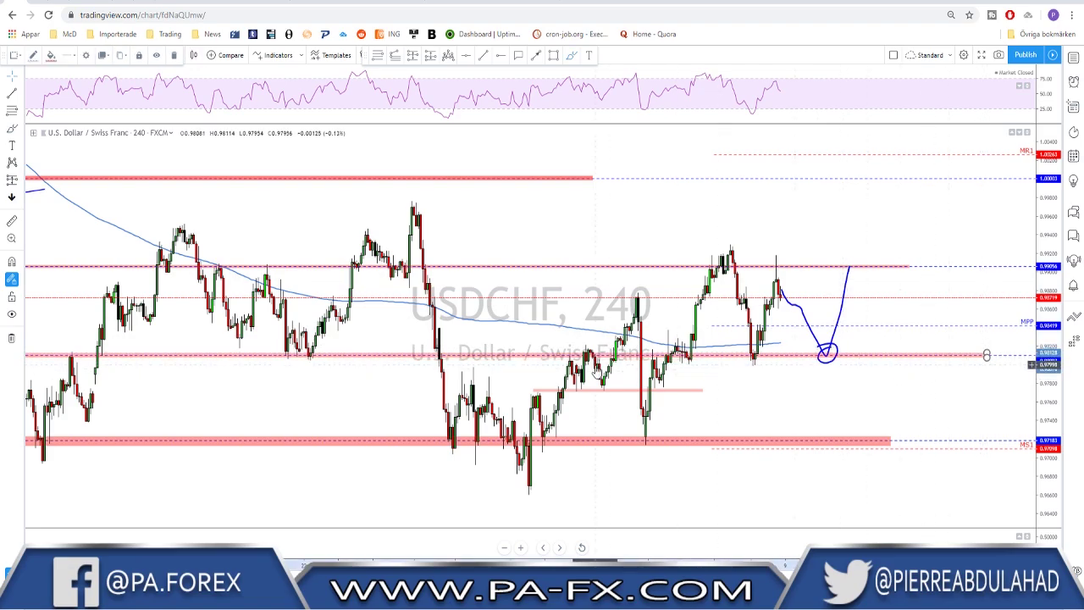
Brush circles around the earlier lows that touched the 0.98097 support zone, and undo these circles
scroll(597, 371, down, 4)
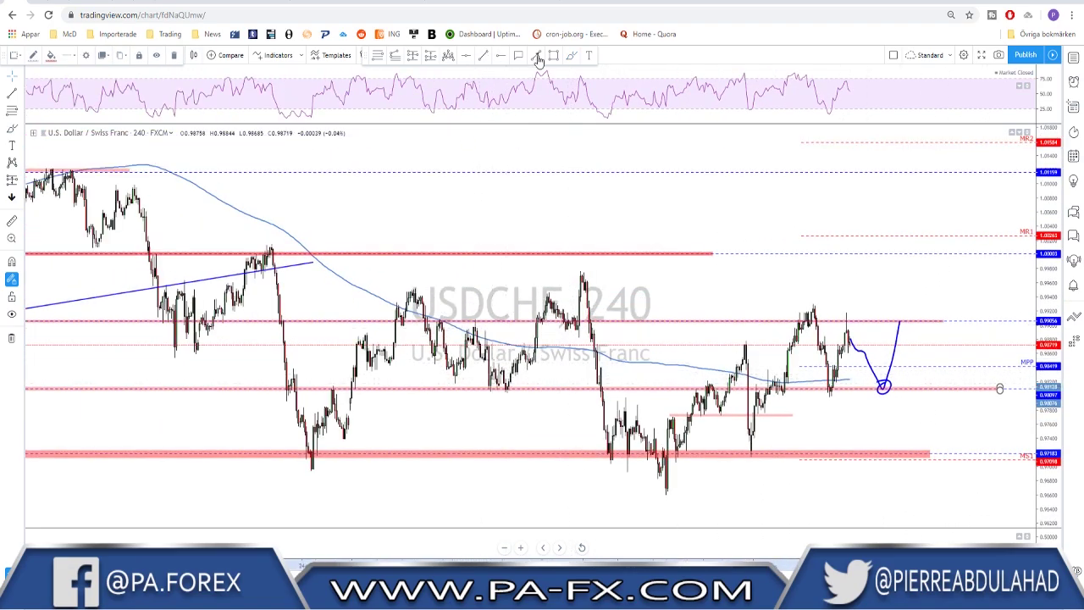
click(572, 55)
drag(511, 378, 513, 380)
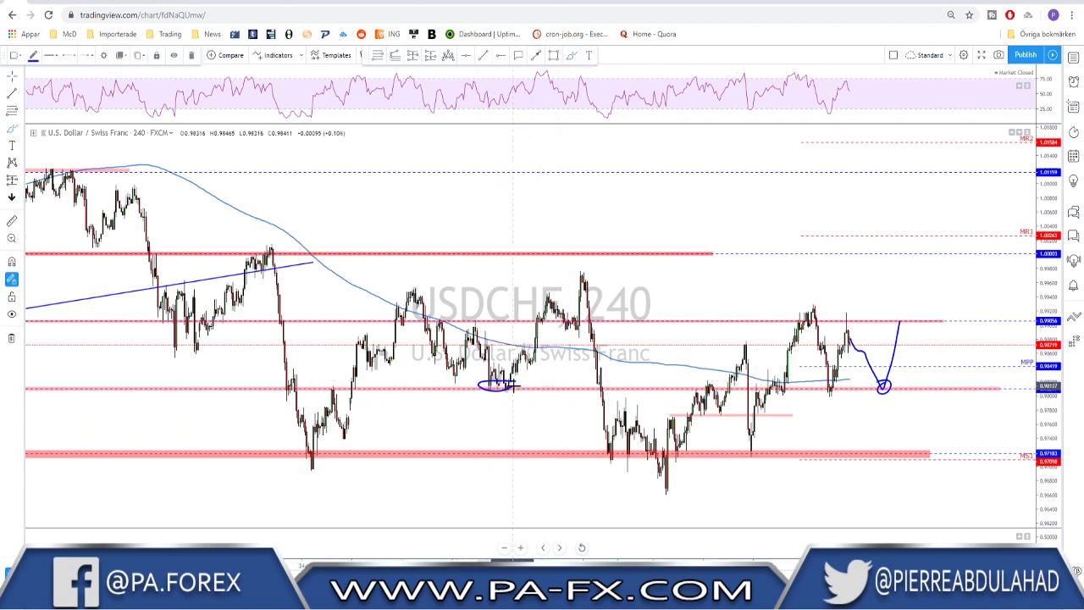
drag(833, 380, 803, 389)
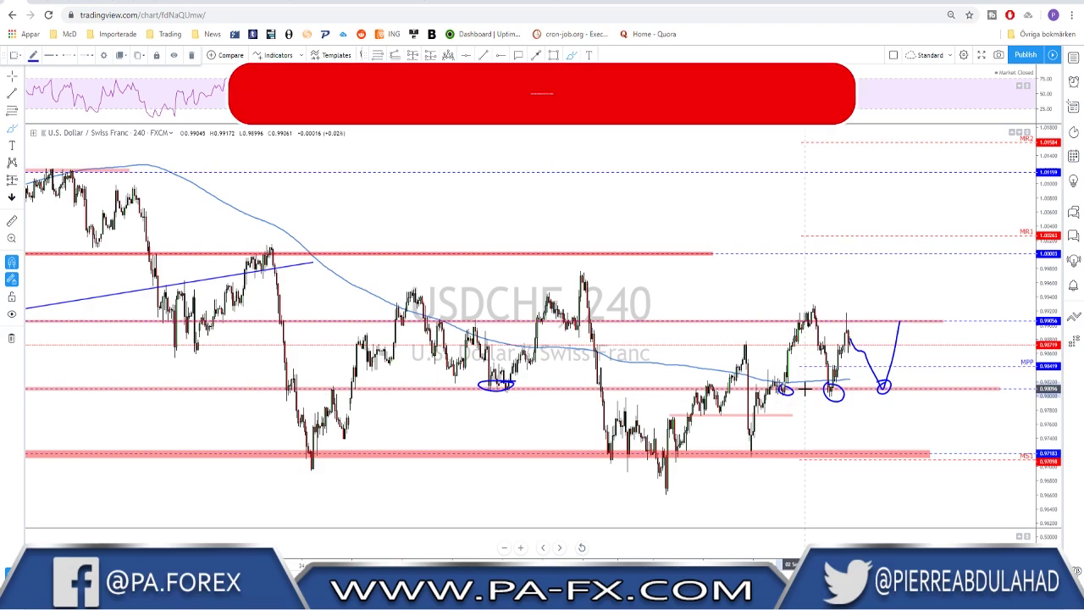
key(ctrl+z)
key(ctrl+z)
key(ctrl+z)
Brush a horizontal line along the recent USDCHF highs just above the 0.99056 level
scroll(898, 392, up, 2)
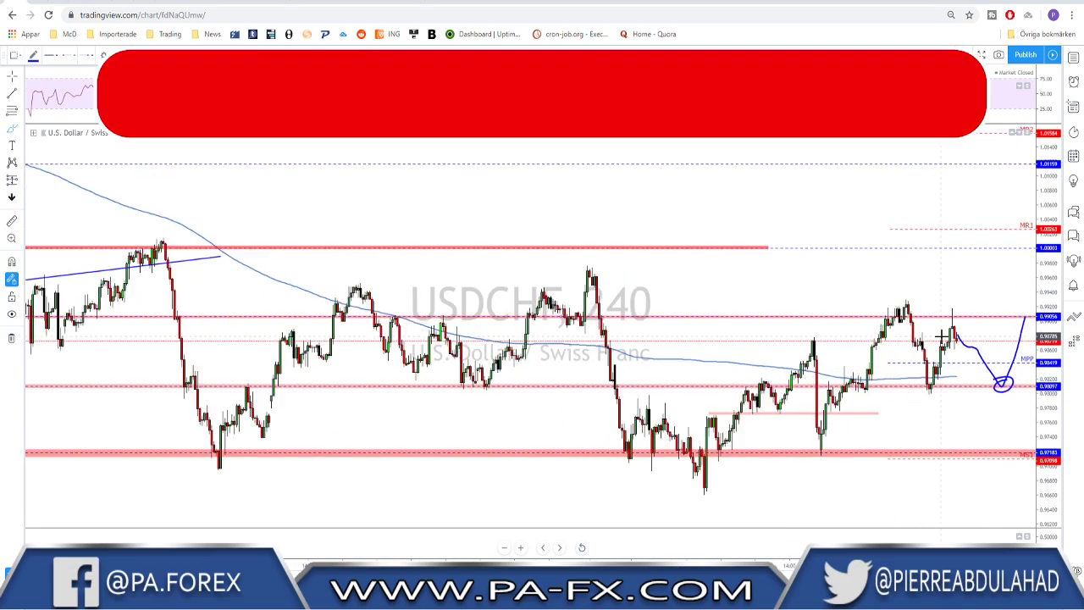
scroll(915, 366, up, 1)
drag(878, 302, 995, 303)
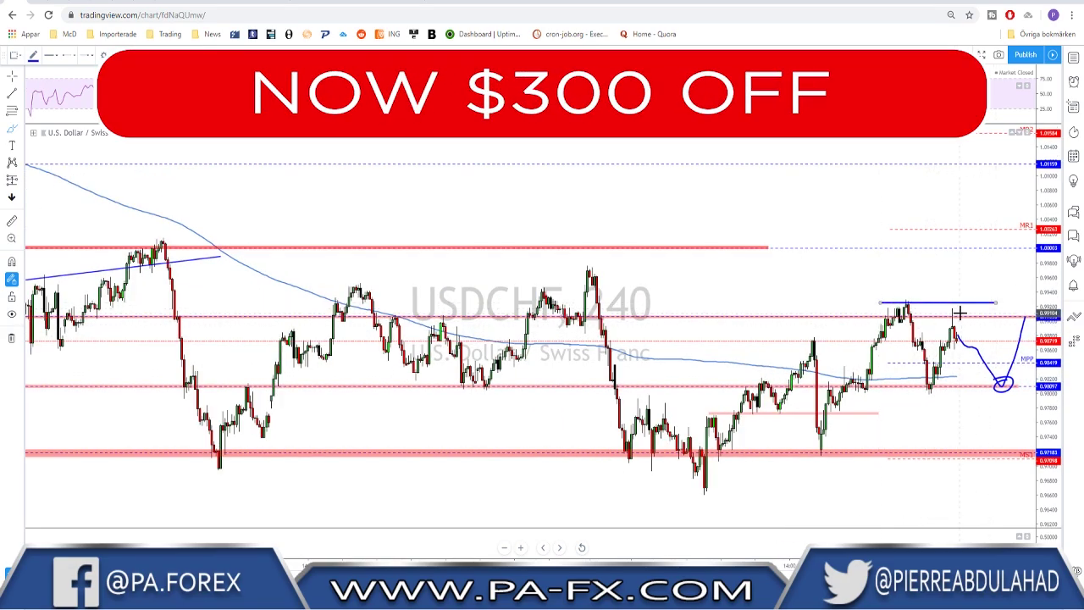
Undo the brushed drop projection, circle and line on USDCHF, and extend the 1.00003 resistance zone past the latest candles
key(ctrl+z)
key(ctrl+z)
key(ctrl+z)
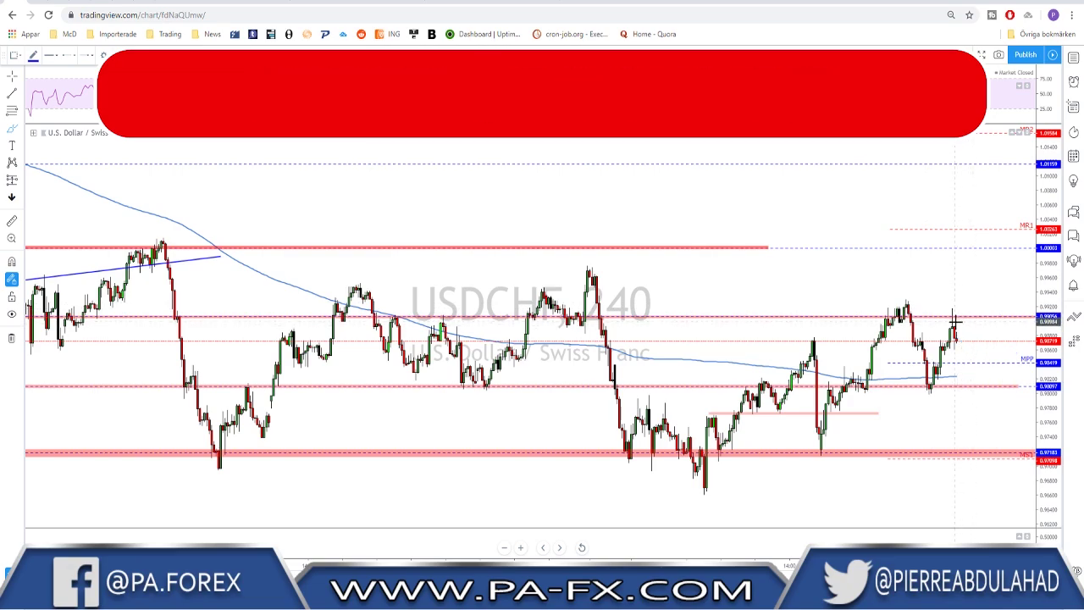
drag(939, 280, 790, 275)
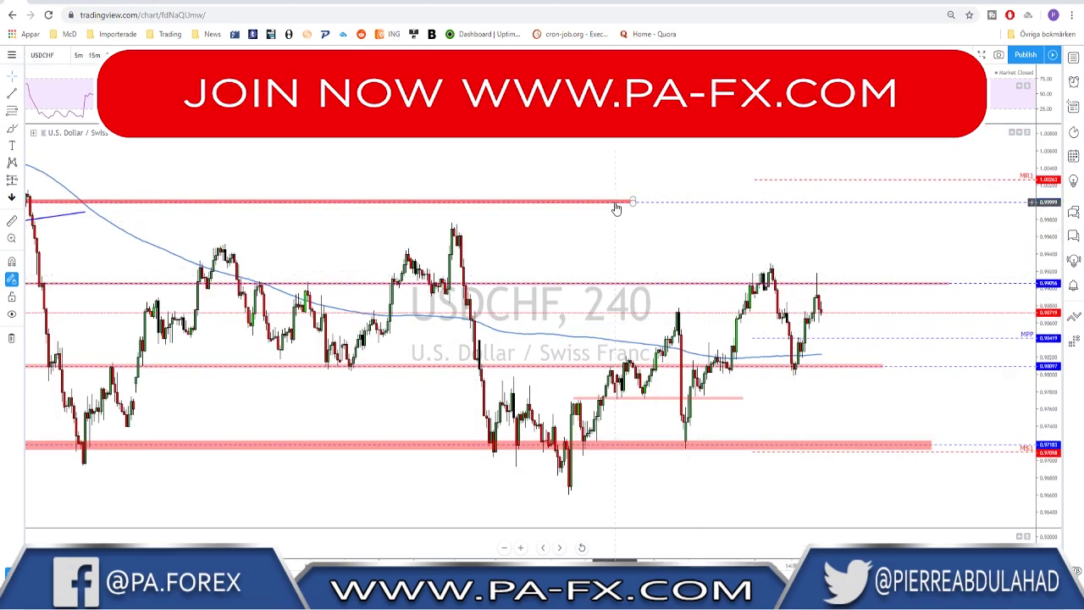
drag(638, 207, 1005, 201)
Brush a circle around the latest low at 0.98097 and a projected drop to the 0.97183 zone, and compare with the daily chart
click(573, 56)
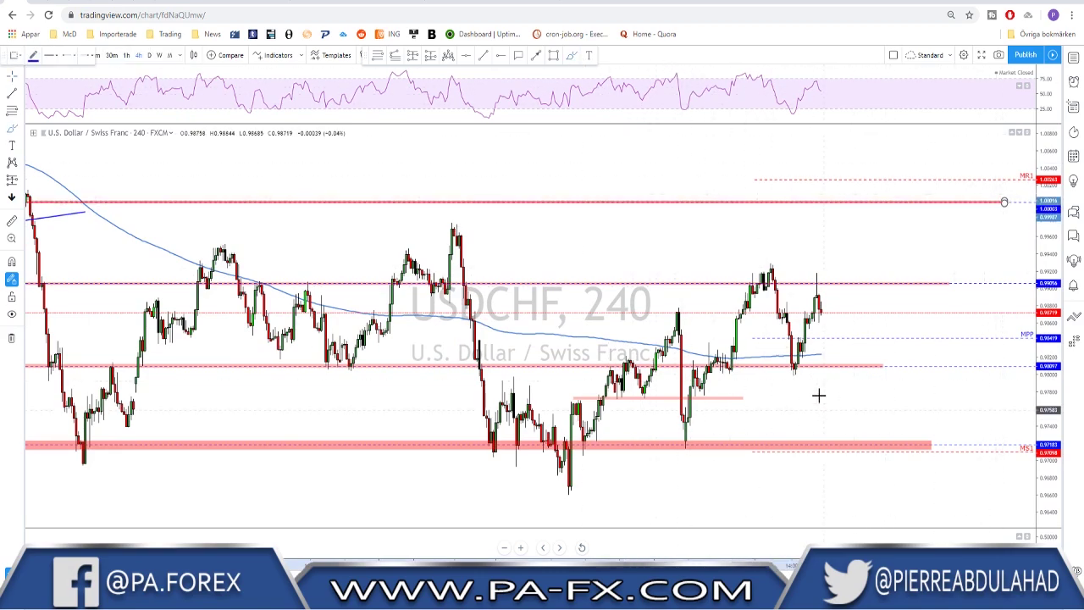
mouse_move(804, 363)
mouse_down()
mouse_move(845, 374)
mouse_move(892, 453)
mouse_up()
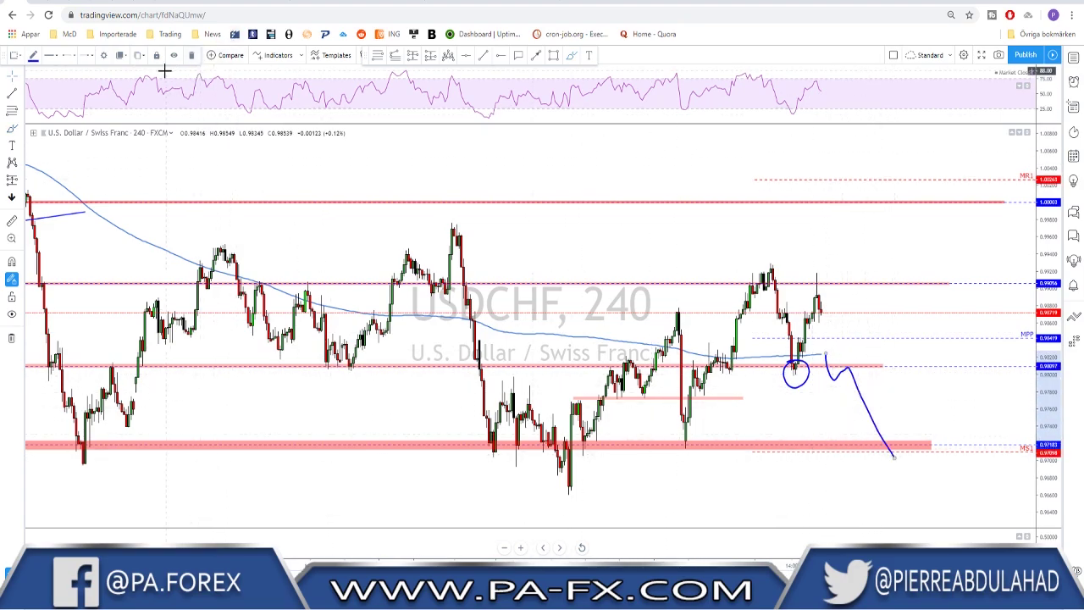
right_click(196, 172)
click(149, 56)
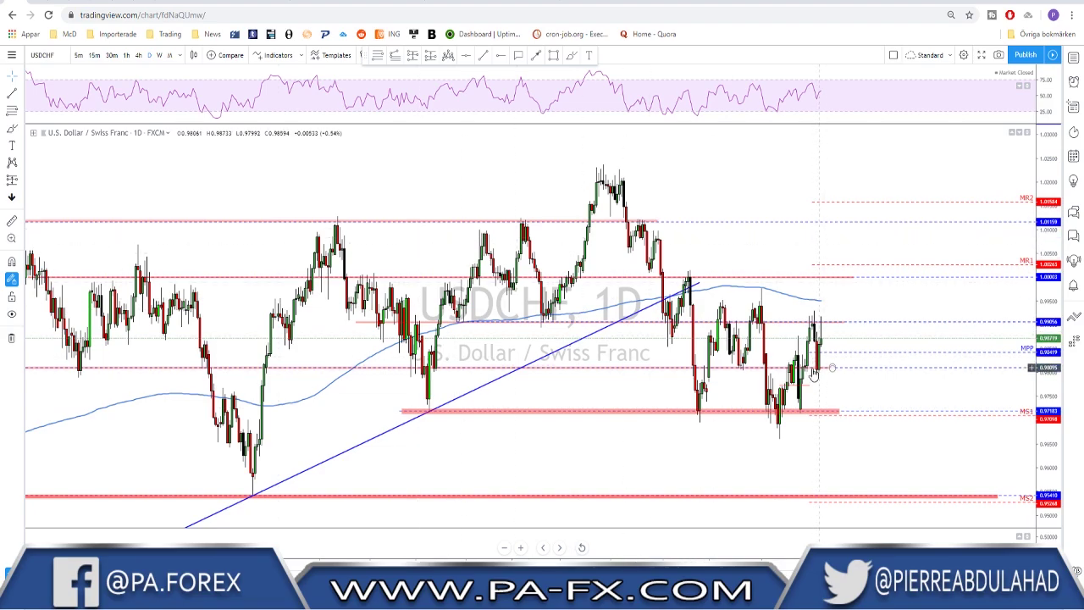
click(139, 56)
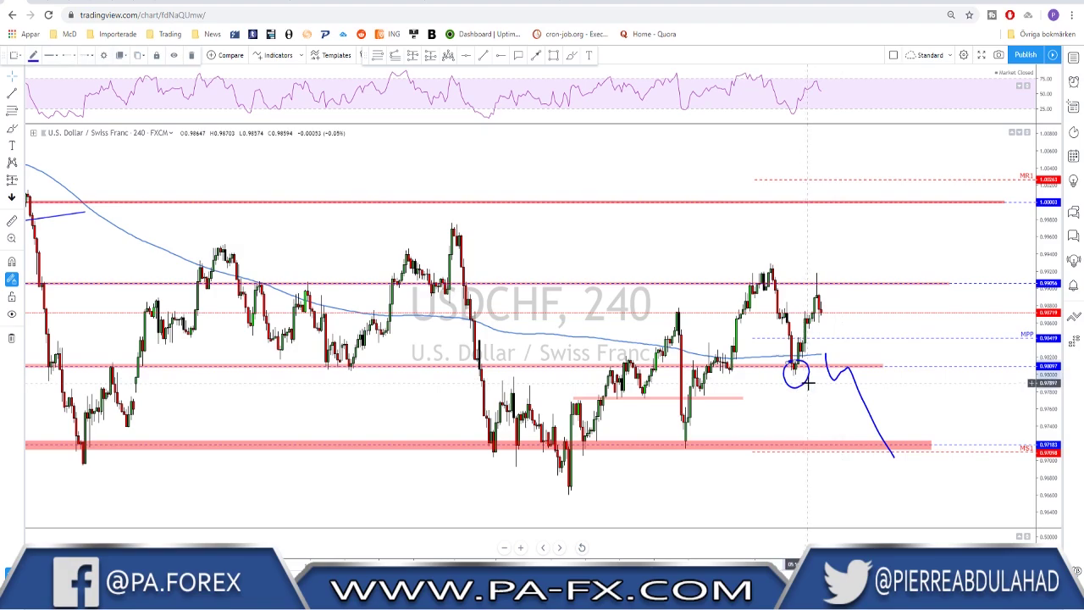
Delete the circle, the projected drop and the short zone between the 0.98097 and 0.97183 levels on USDCHF
key(Delete)
click(835, 380)
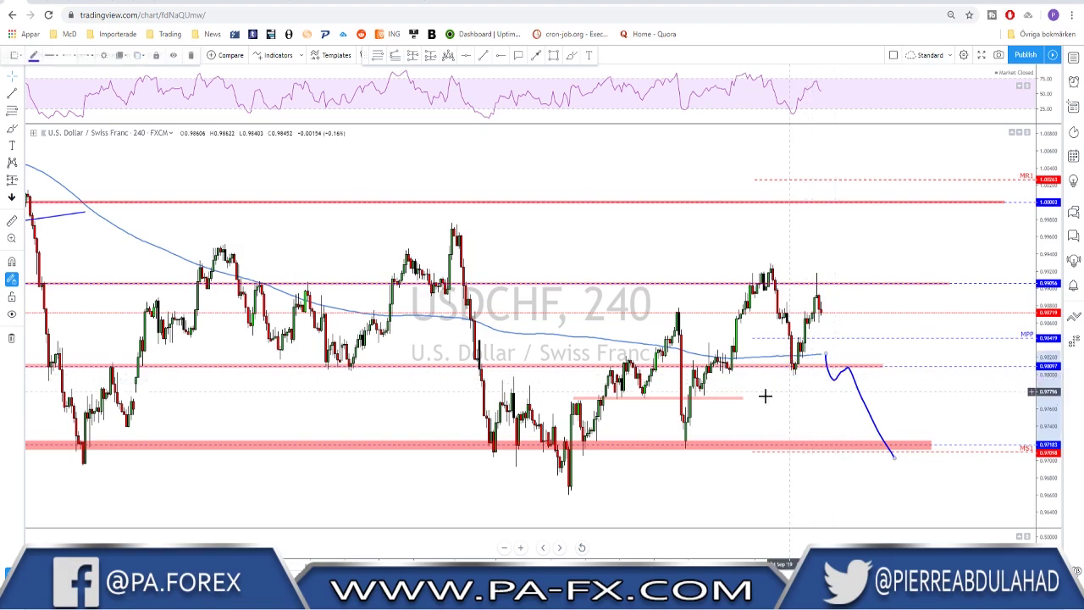
key(Delete)
click(734, 397)
key(Delete)
Switch to USDCAD on the weekly timeframe and review its rising channels and long-term levels
key(Down)
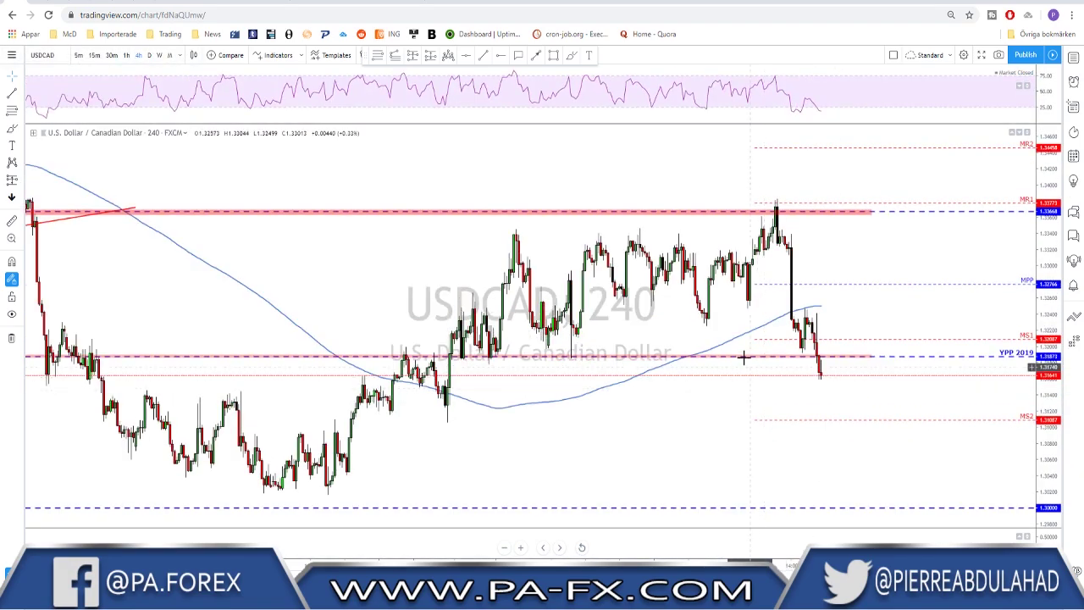
click(158, 55)
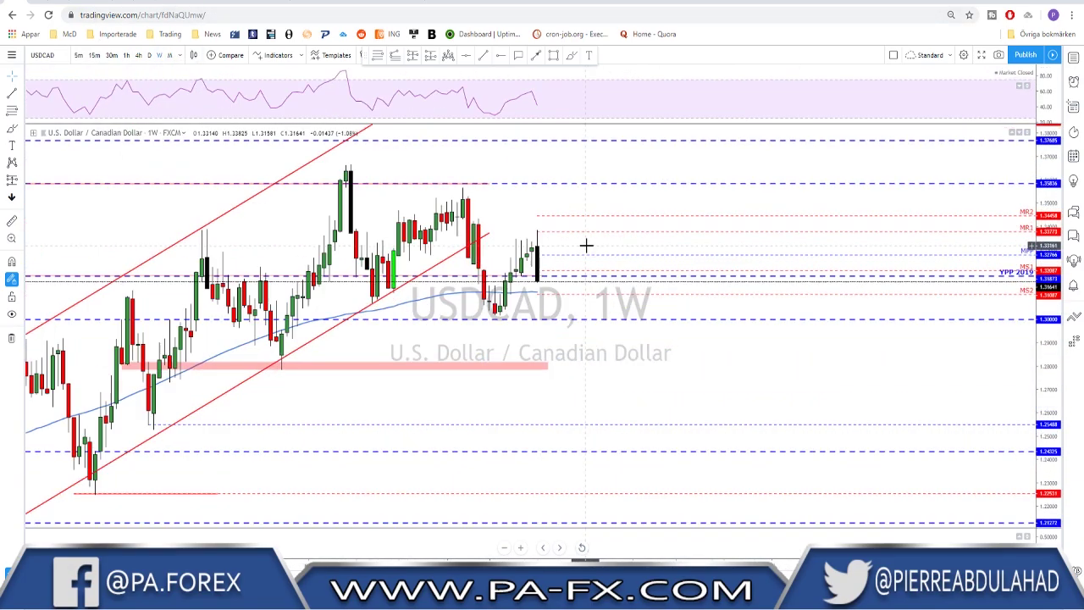
right_click(534, 189)
drag(498, 197, 728, 189)
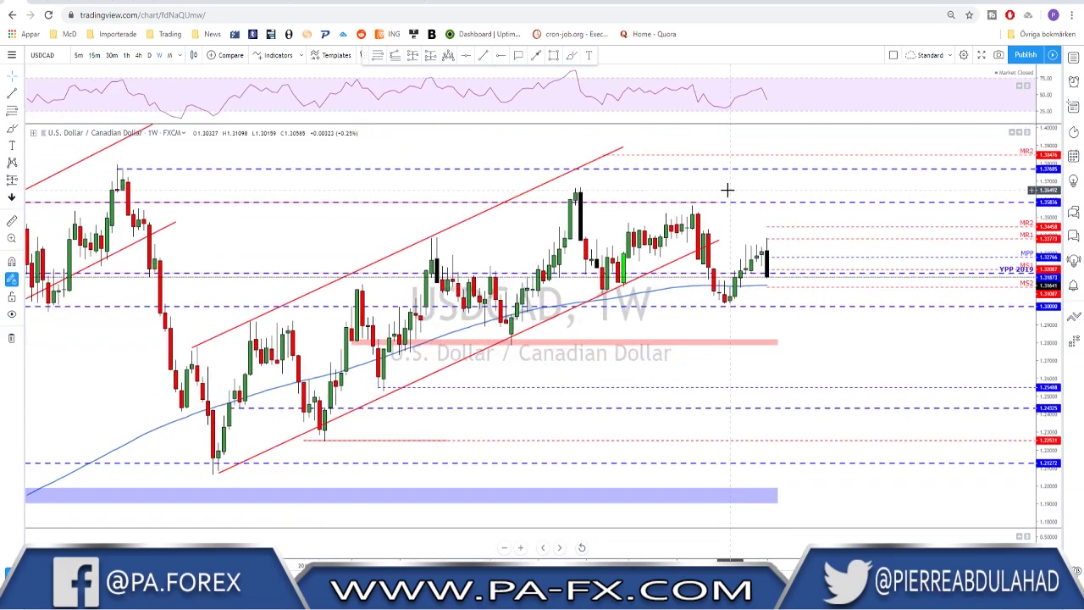
scroll(727, 190, up, 1)
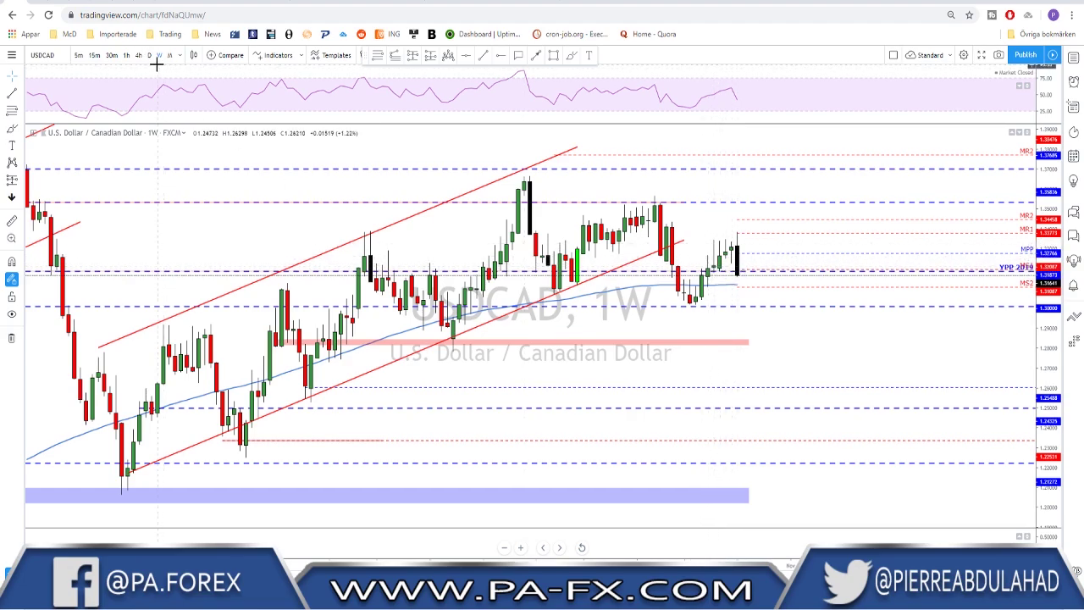
scroll(557, 201, down, 3)
scroll(680, 210, down, 3)
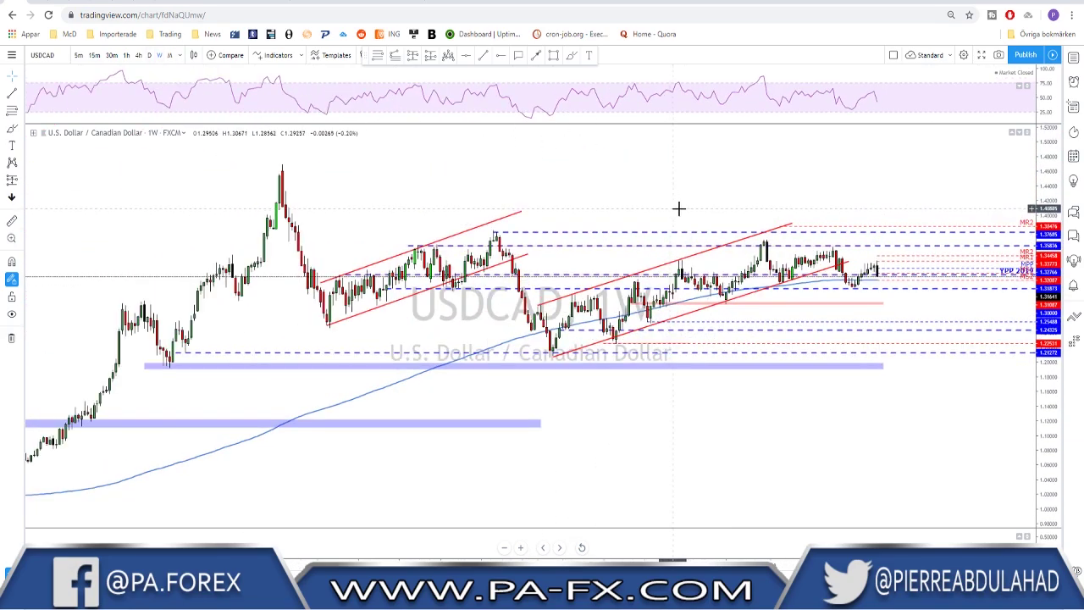
click(535, 55)
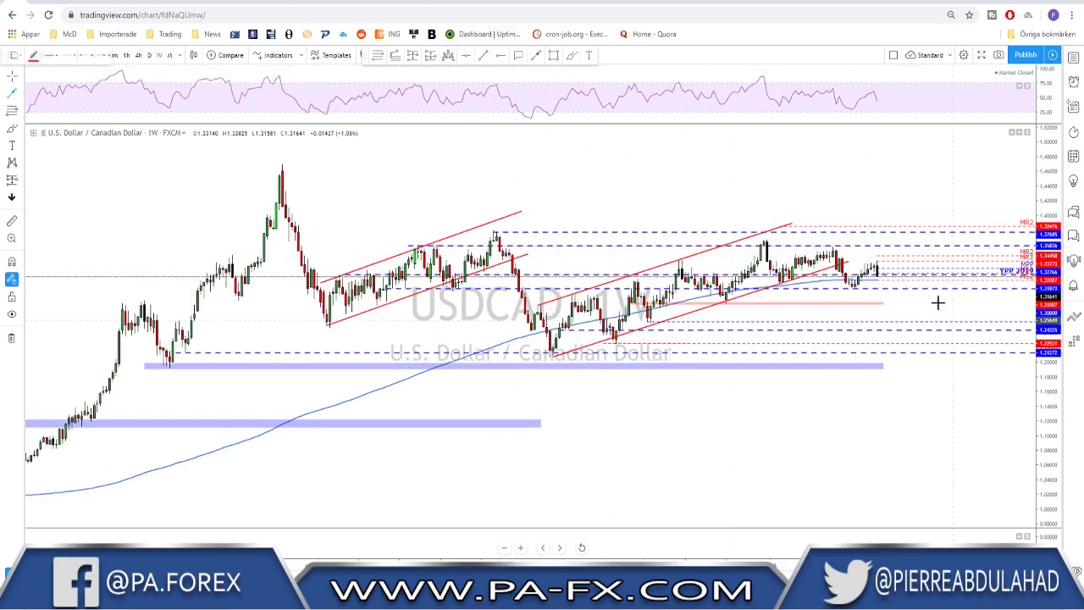
click(878, 268)
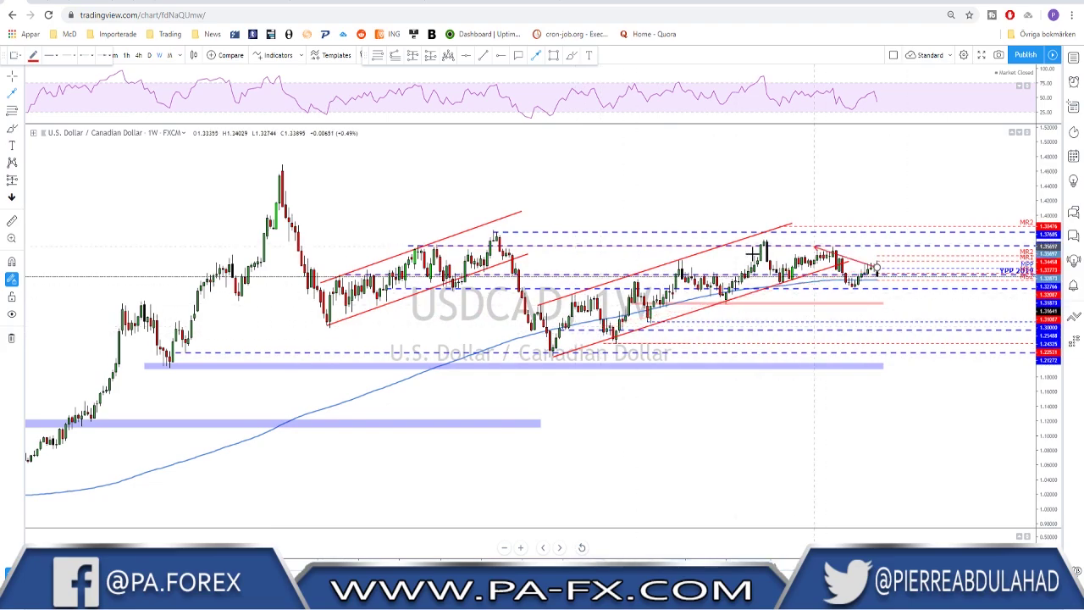
key(Escape)
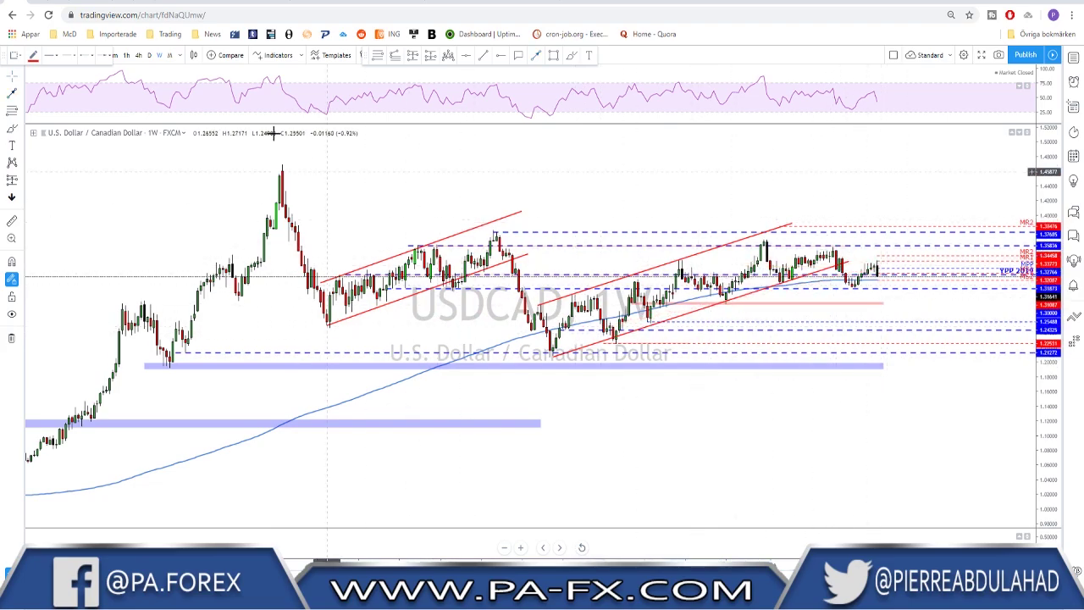
Set USDCAD to the daily timeframe and brush a horizontal line along the recent highs just below the 1.33668 level
click(149, 56)
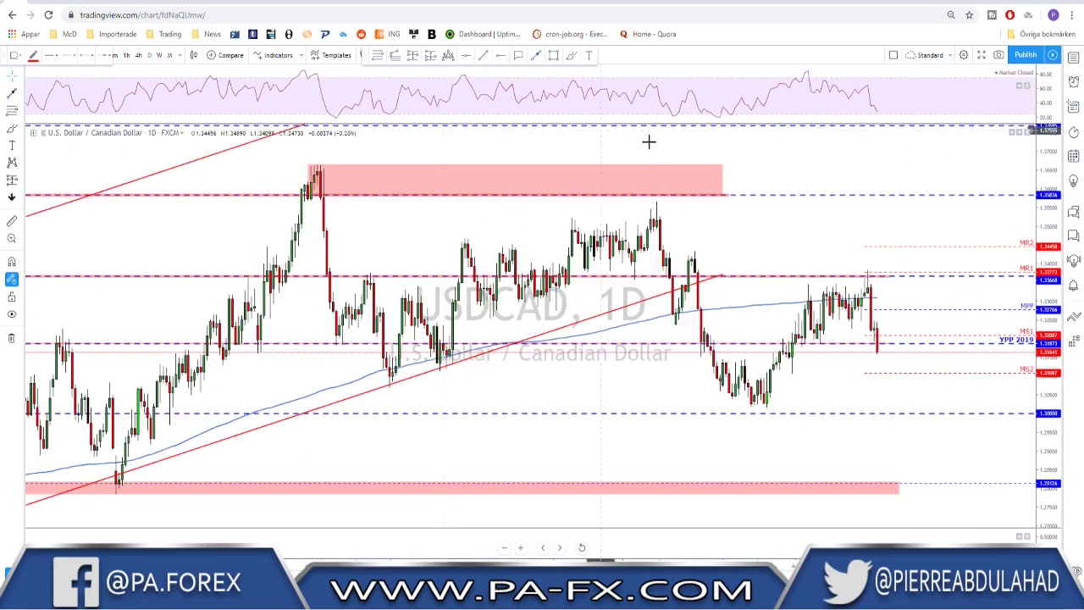
scroll(765, 176, up, 2)
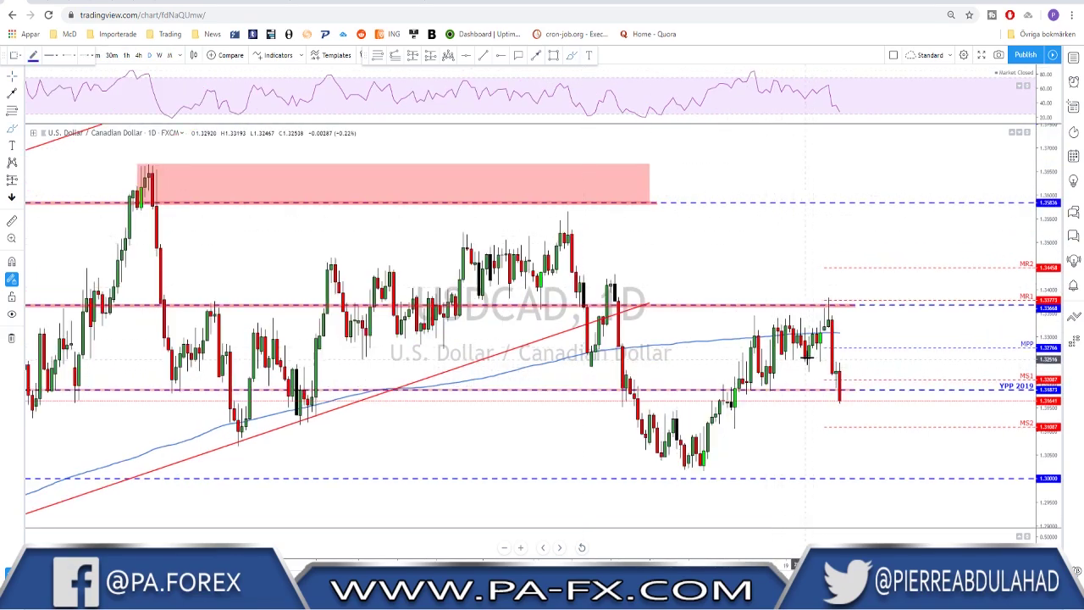
drag(751, 320, 914, 320)
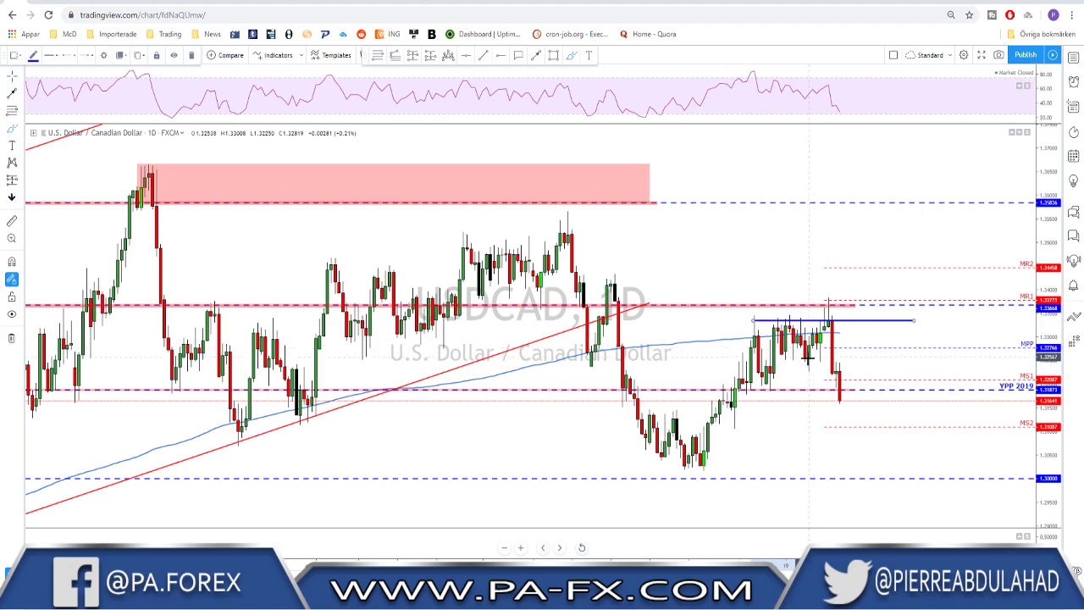
Brush the spike and drop, a line along the lows, and circles around the lows and YPP 2019 level, and undo these strokes
mouse_move(809, 357)
mouse_down()
mouse_move(824, 306)
mouse_move(837, 369)
mouse_up()
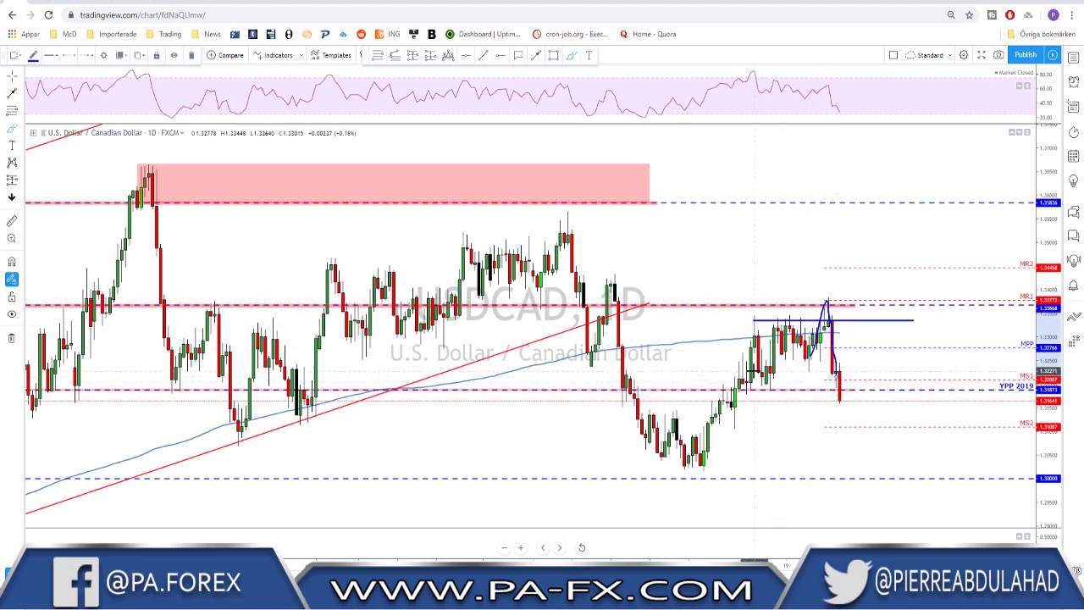
drag(757, 371, 991, 370)
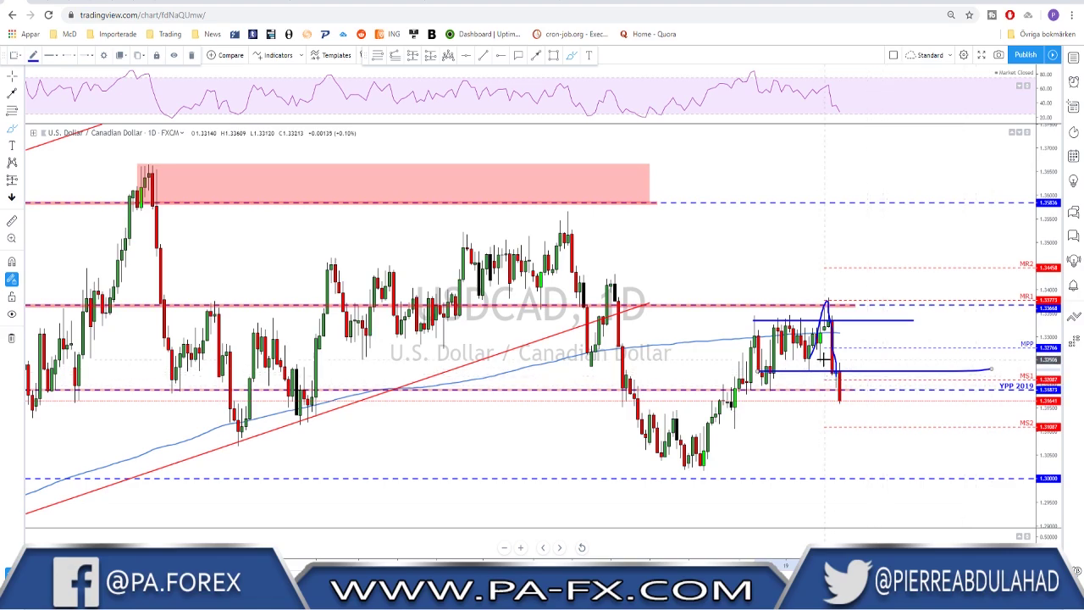
mouse_move(815, 362)
mouse_down()
mouse_move(739, 403)
mouse_move(777, 383)
mouse_up()
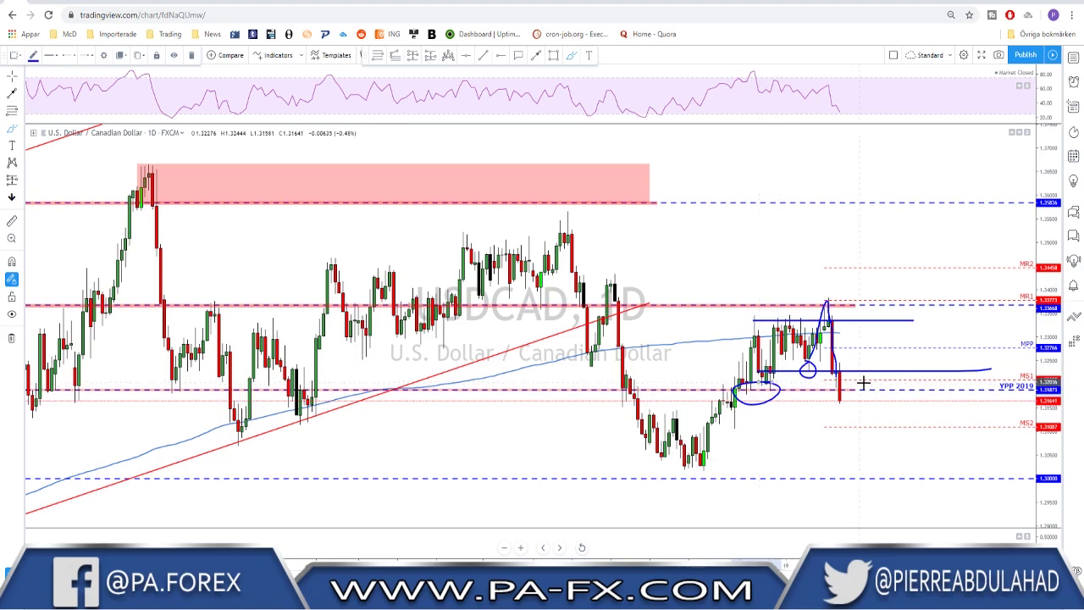
drag(1017, 379, 981, 388)
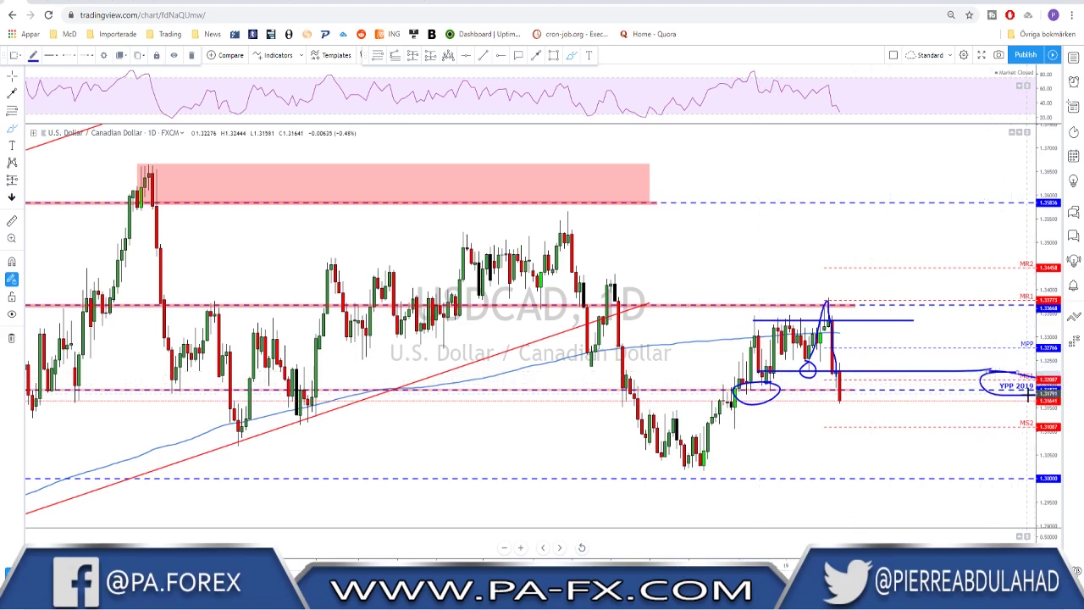
key(ctrl+z)
key(ctrl+z)
key(ctrl+z)
key(ctrl+z)
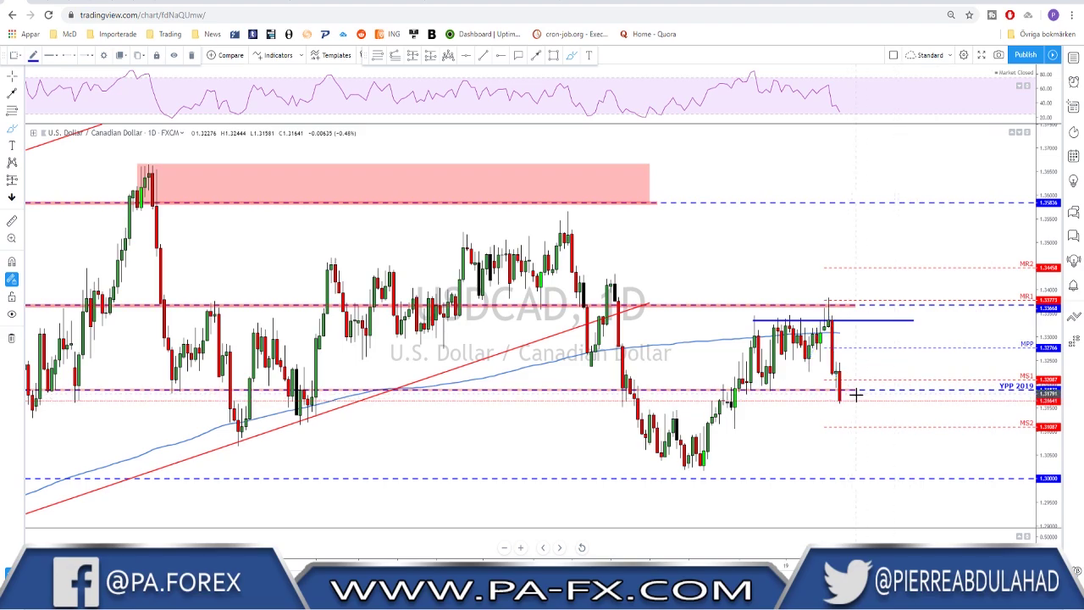
Brush a projected drop to 1.30000 and a circle around the earlier lows above that level, and undo both
drag(857, 401, 886, 474)
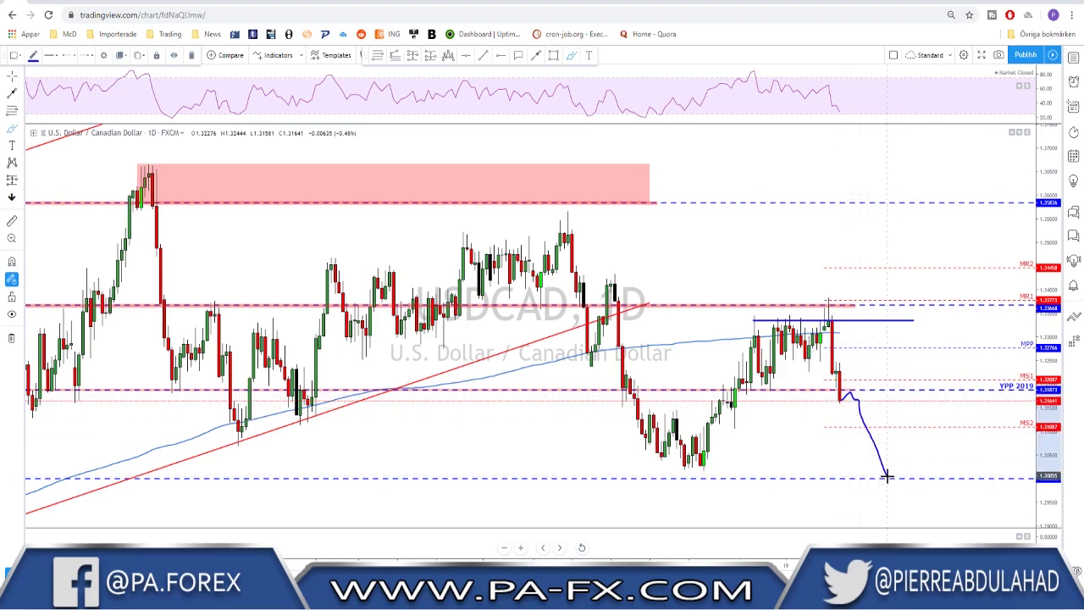
drag(715, 461, 759, 463)
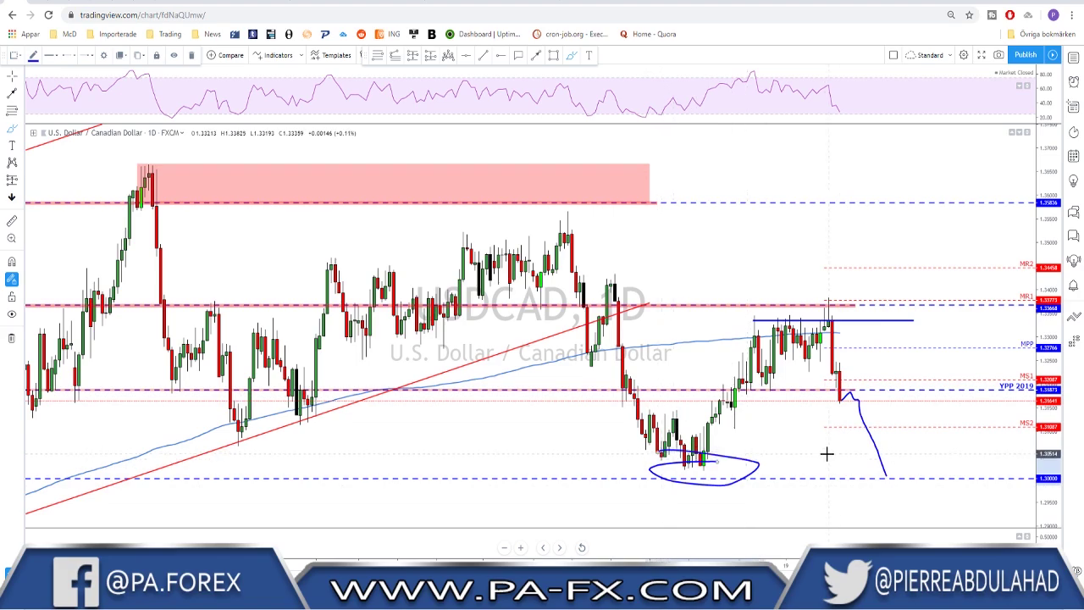
key(ctrl+z)
key(ctrl+z)
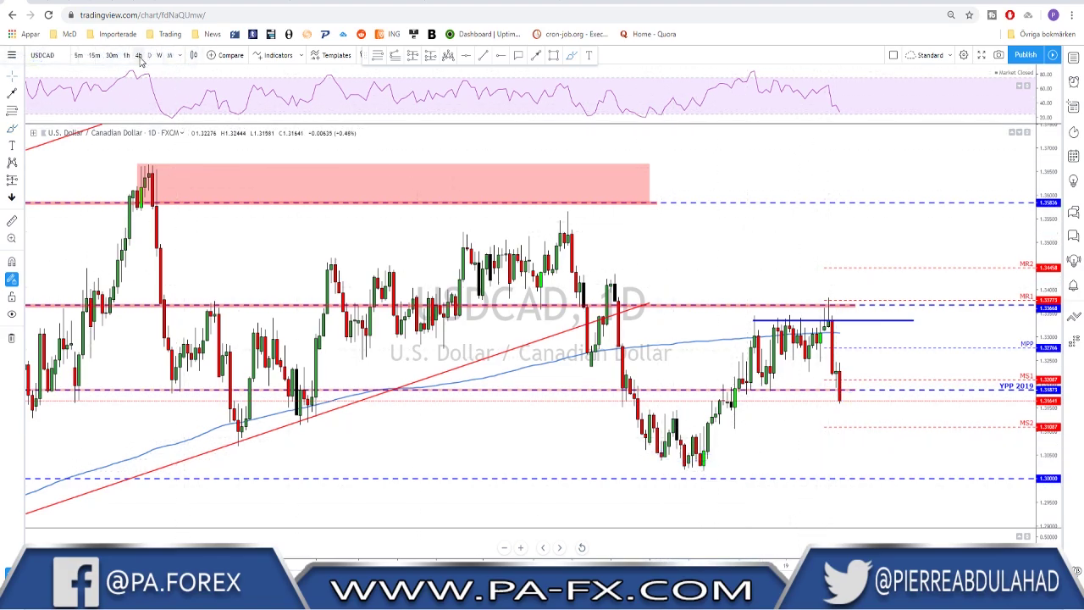
Set USDCAD to the 4-hour timeframe and show the latest drop below the YPP 2019 level with free space after it
click(138, 55)
scroll(889, 259, up, 3)
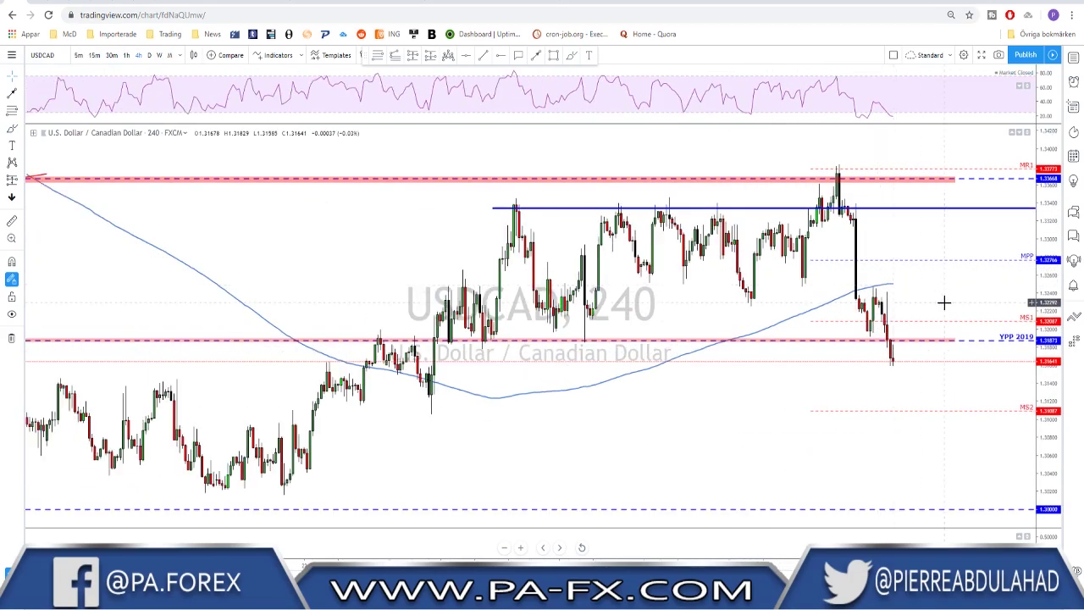
right_click(945, 302)
drag(911, 279, 809, 279)
scroll(834, 271, down, 1)
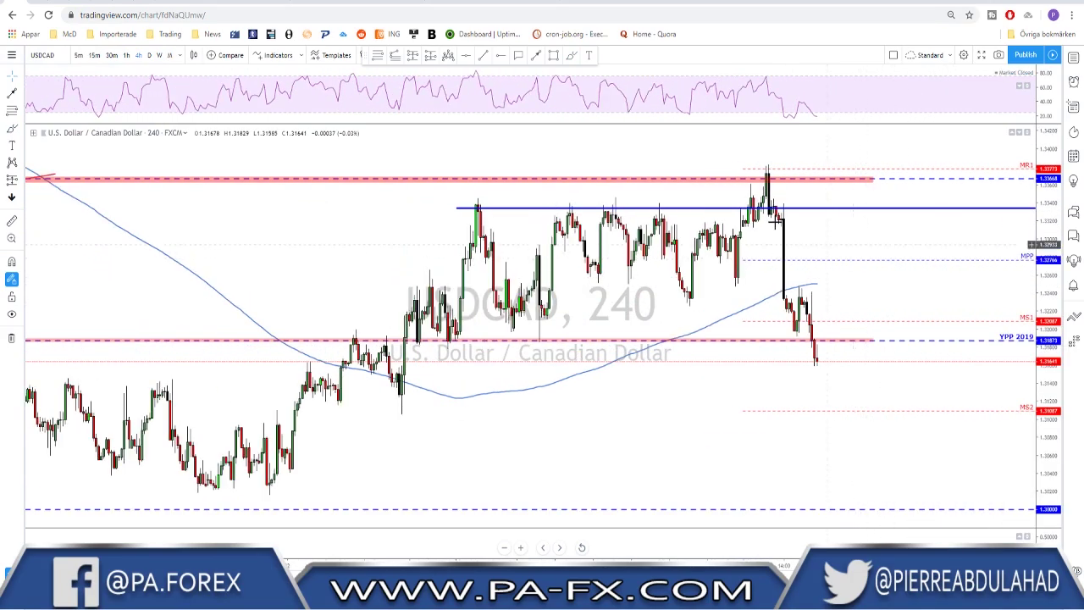
Brush a projected rebound from the latest price to MS1 followed by a drop towards MS2, and undo it
click(569, 56)
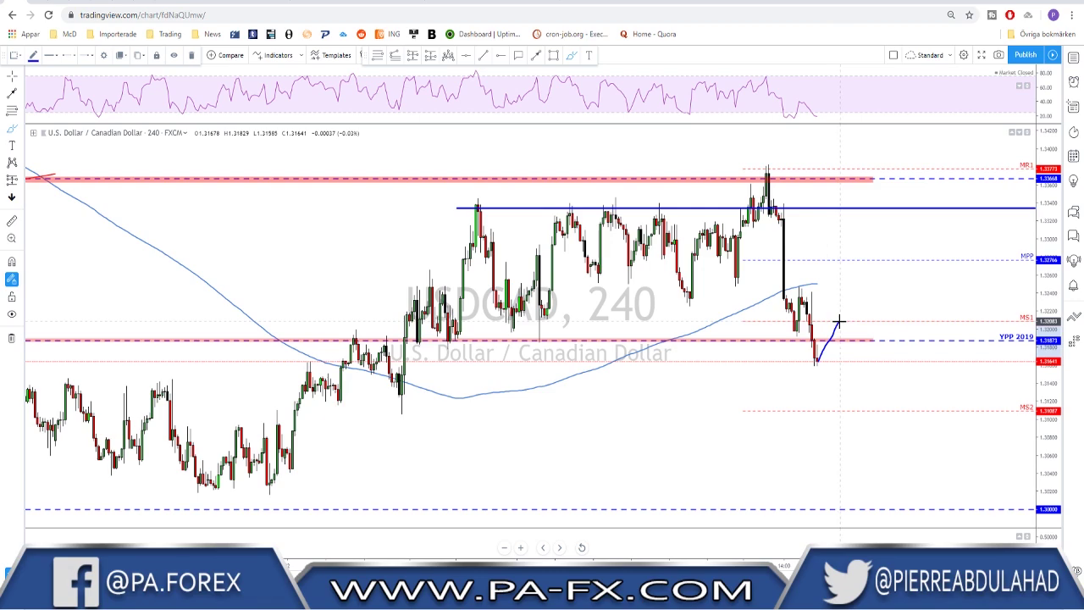
drag(841, 329, 874, 395)
key(ctrl+z)
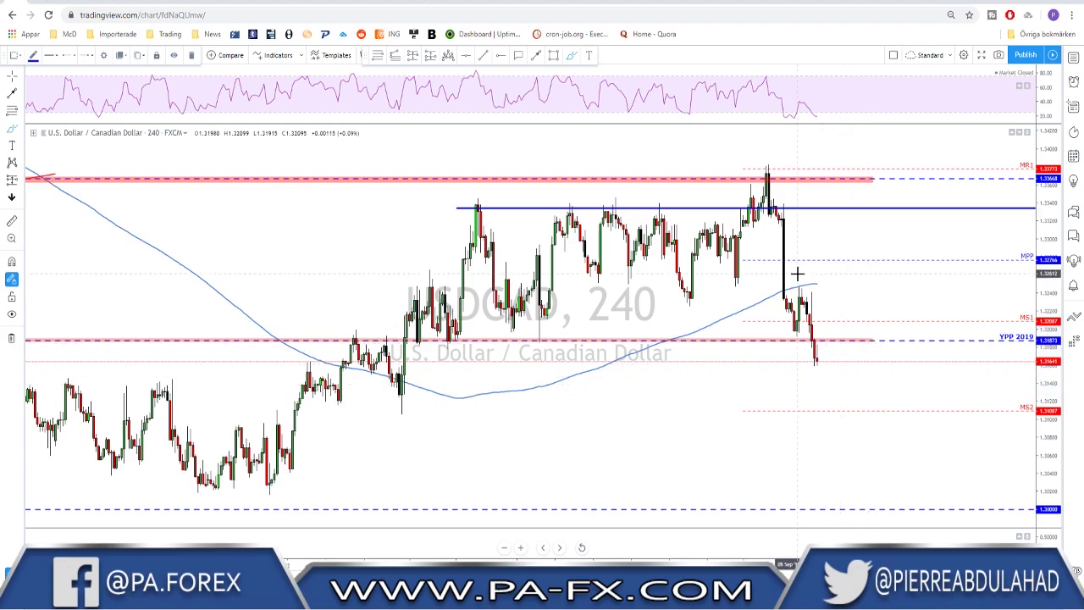
Set USDCAD to the 1-hour timeframe with the recent range and the drop below YPP 2019 in view
right_click(119, 134)
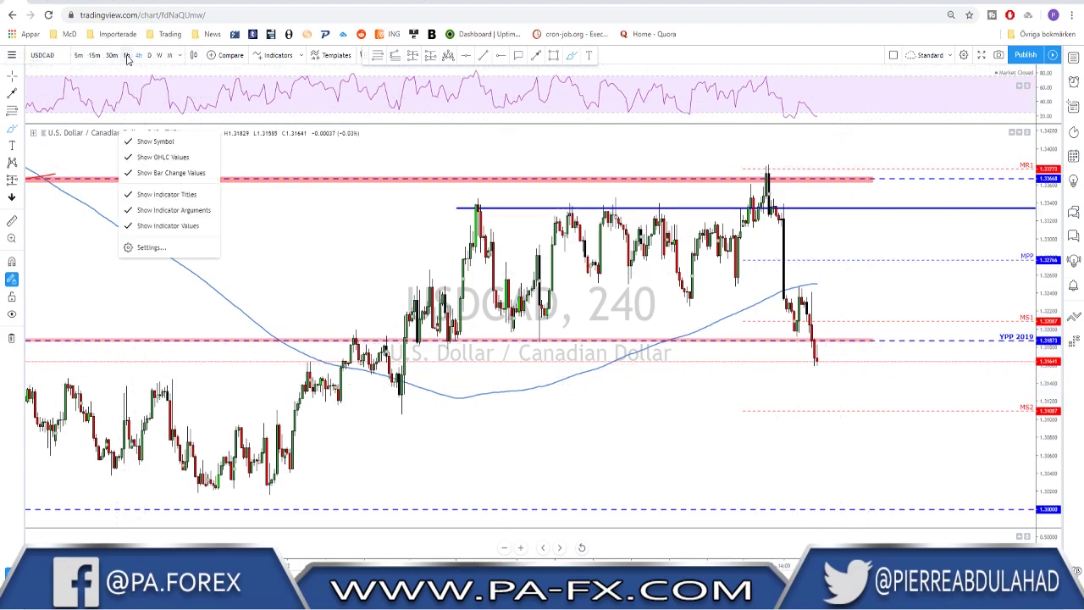
click(126, 55)
scroll(796, 280, down, 3)
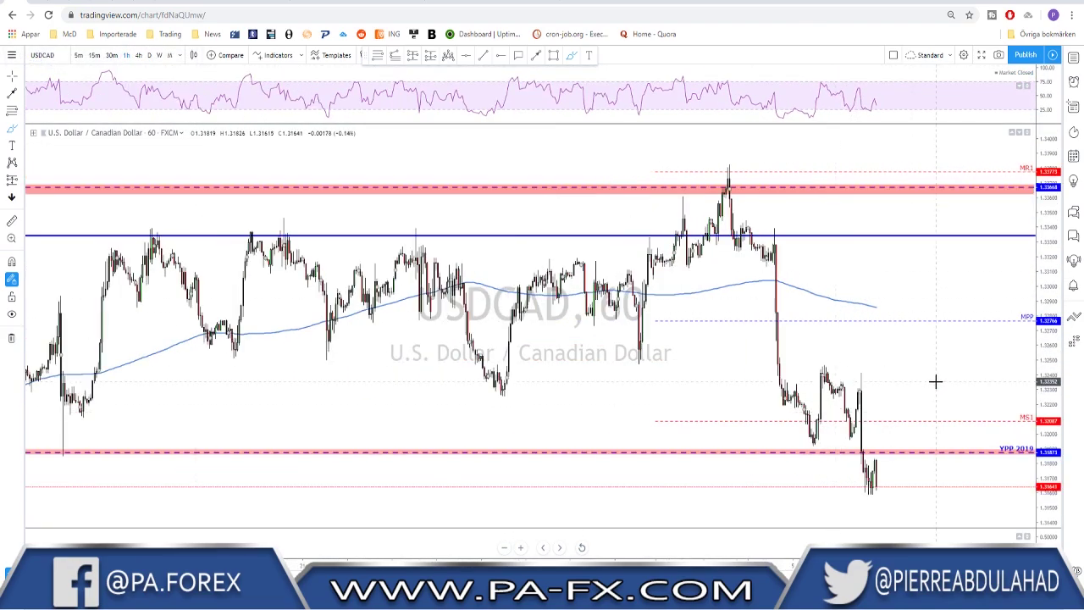
Brush a line and a circle at the lows just above YPP 2019, and a projected rebound to MS1 and drop to about 1.3150
drag(796, 444, 1013, 440)
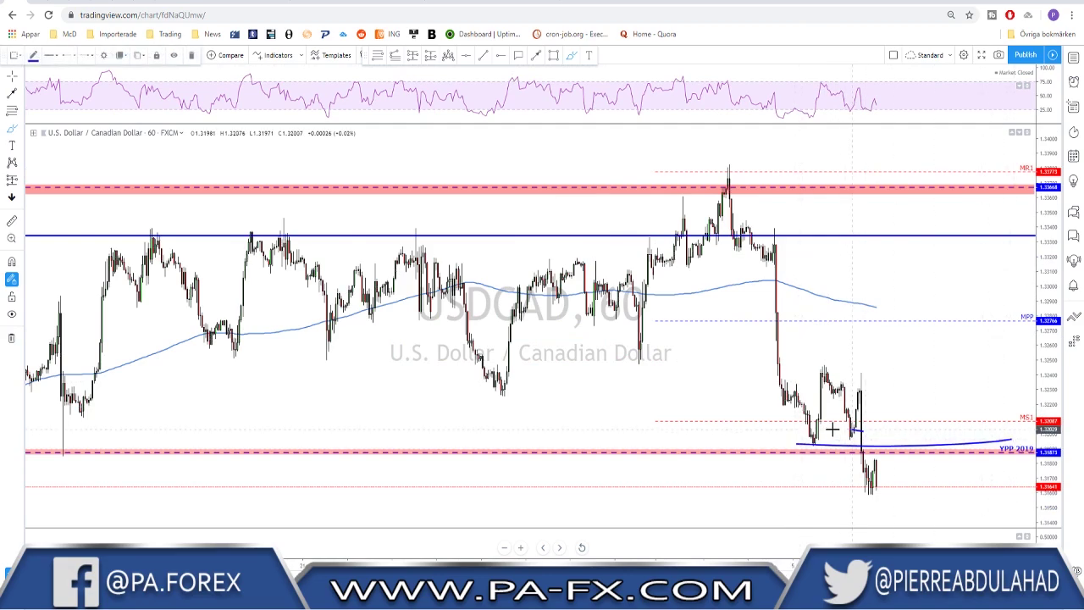
mouse_move(857, 431)
mouse_down()
mouse_move(826, 424)
mouse_move(861, 428)
mouse_up()
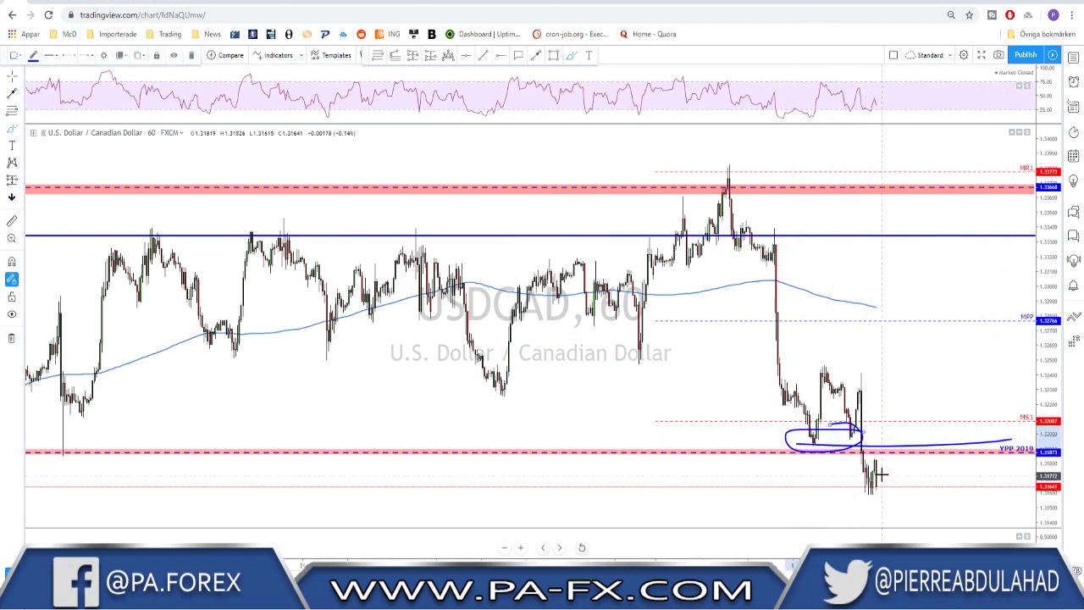
mouse_move(872, 488)
mouse_down()
mouse_move(899, 419)
mouse_move(943, 511)
mouse_up()
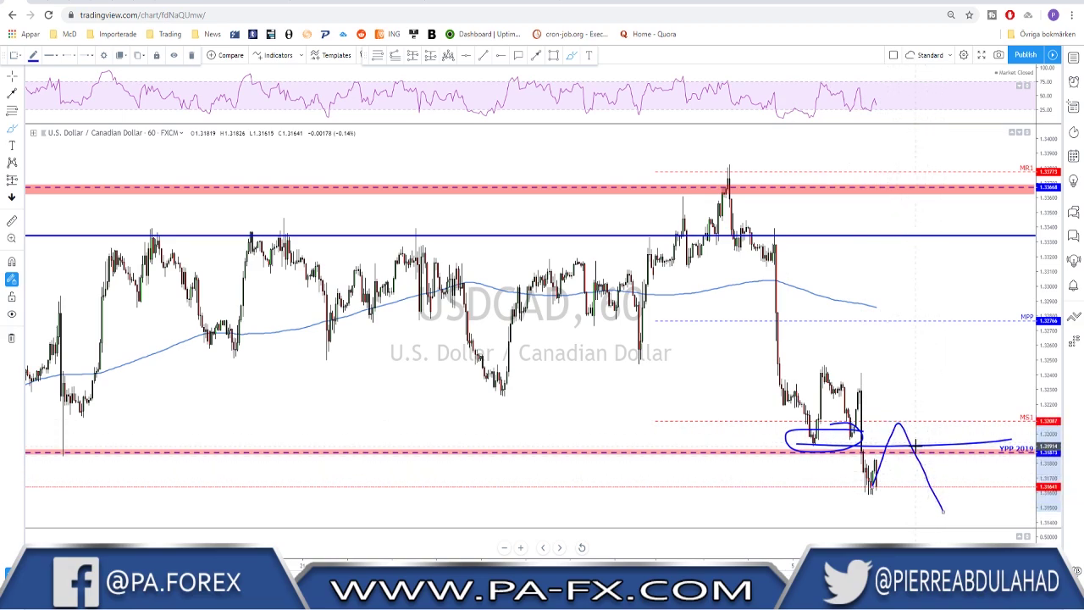
Undo the brushed line, circle and projected move at the recent USDCAD lows
key(ctrl+z)
key(ctrl+z)
key(ctrl+z)
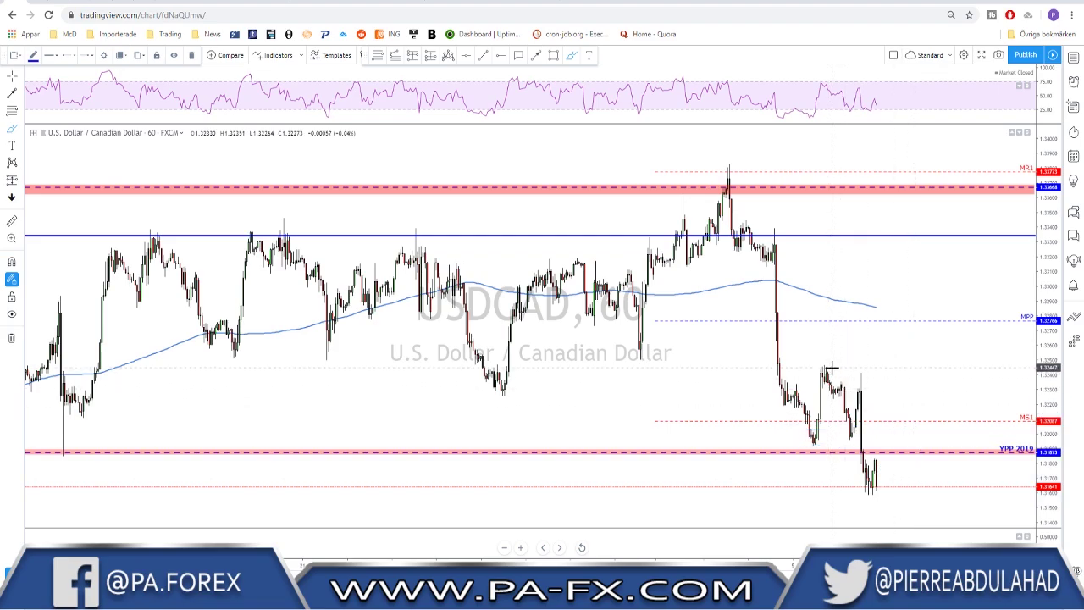
Brush a line along YPP 2019 and circles around the two latest swing lows on the wider USDCAD chart, and undo them
scroll(488, 326, down, 2)
scroll(487, 326, down, 2)
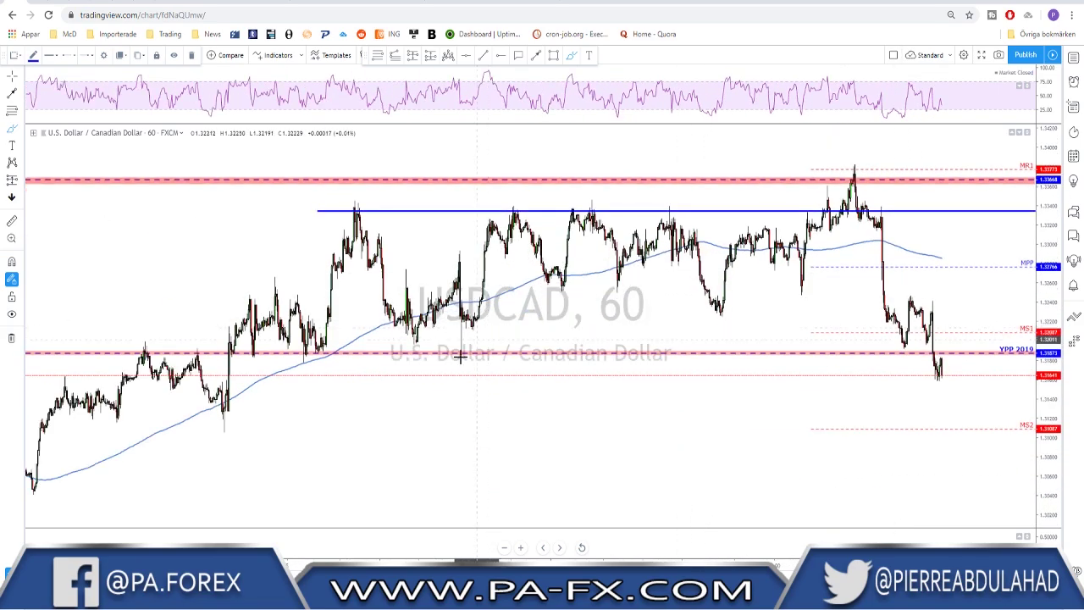
mouse_move(222, 354)
mouse_down()
mouse_move(960, 358)
mouse_move(919, 350)
mouse_move(928, 334)
mouse_up()
mouse_move(734, 307)
mouse_down()
mouse_move(744, 316)
mouse_move(734, 312)
mouse_up()
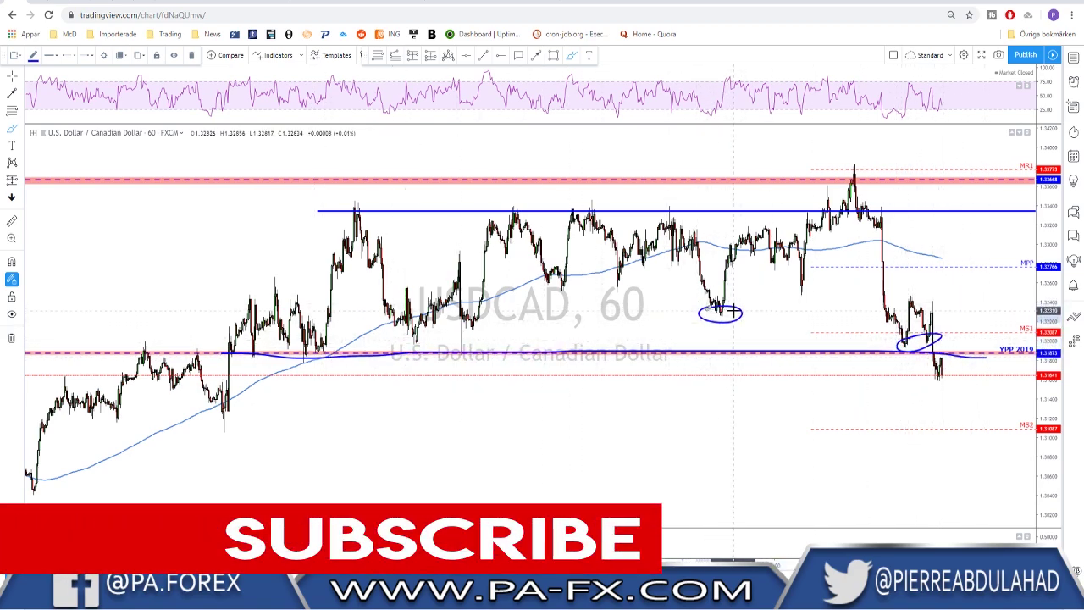
key(ctrl+z)
key(ctrl+z)
key(ctrl+z)
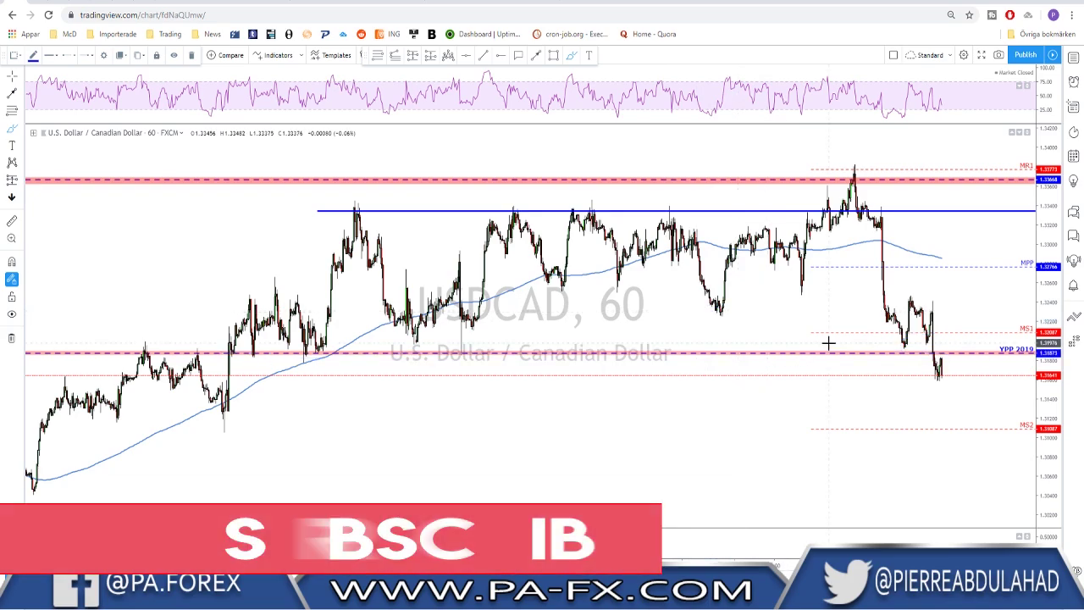
Delete the solid blue horizontal line below the upper red resistance zone on USDCAD
scroll(832, 297, up, 1)
scroll(833, 296, up, 4)
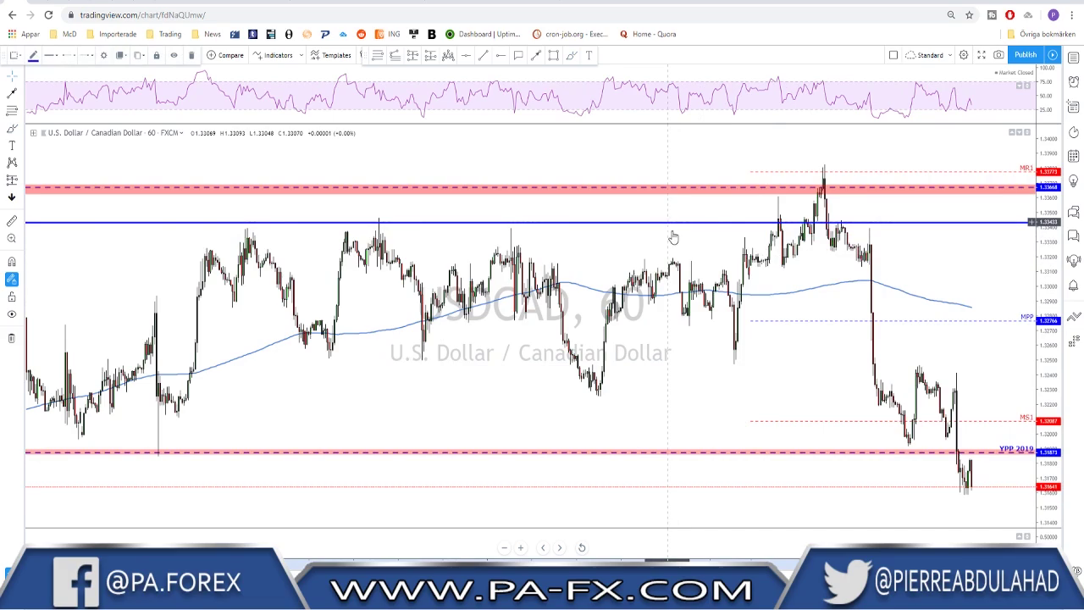
key(Delete)
Switch to AUDUSD on the daily timeframe with the descending trendline and the latest rally in view
key(Down)
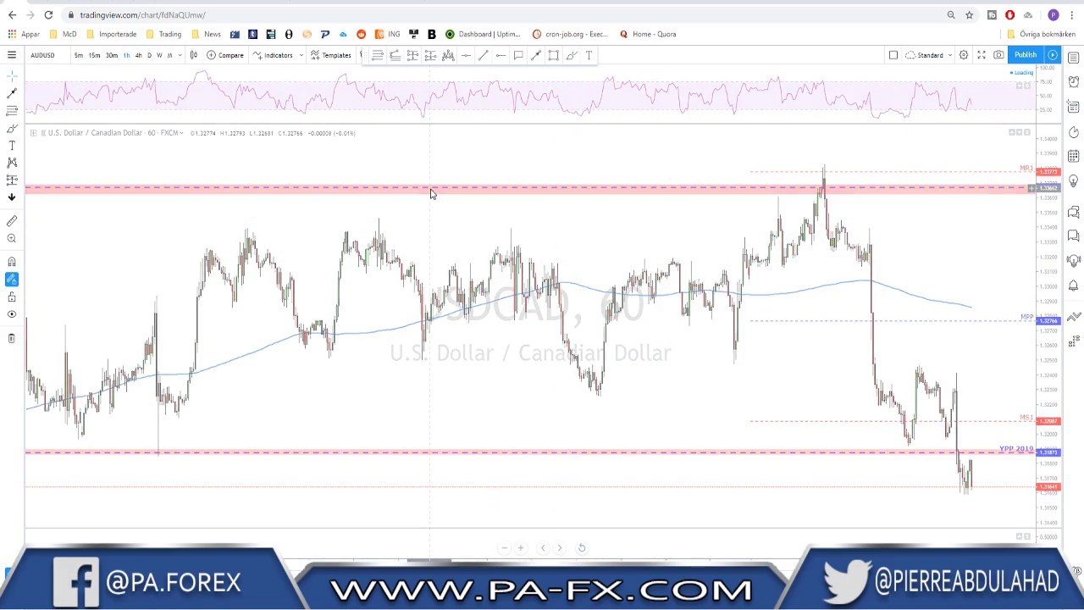
click(149, 55)
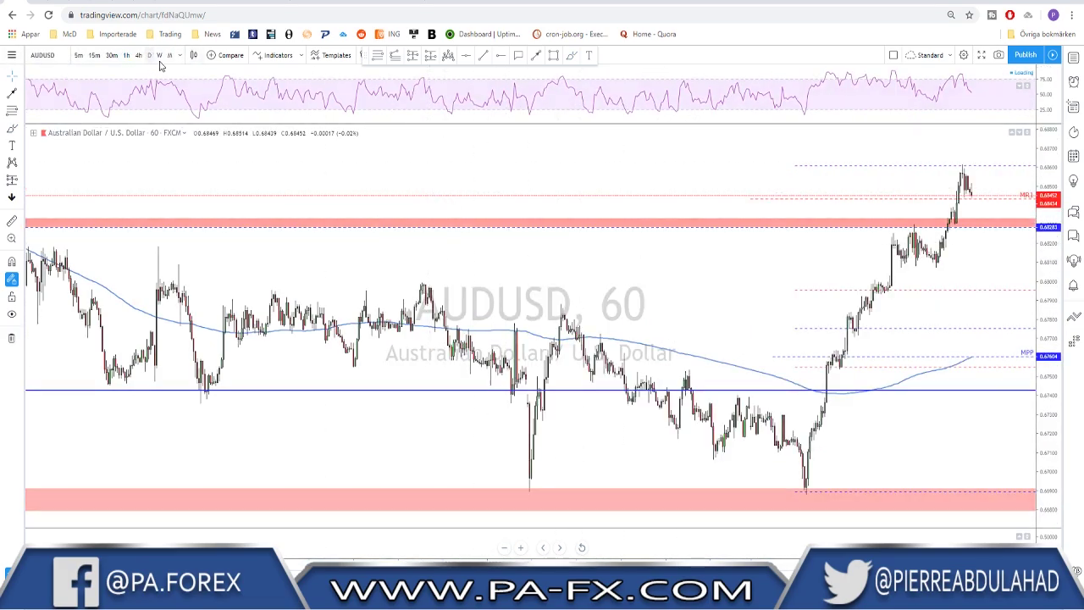
scroll(421, 263, up, 5)
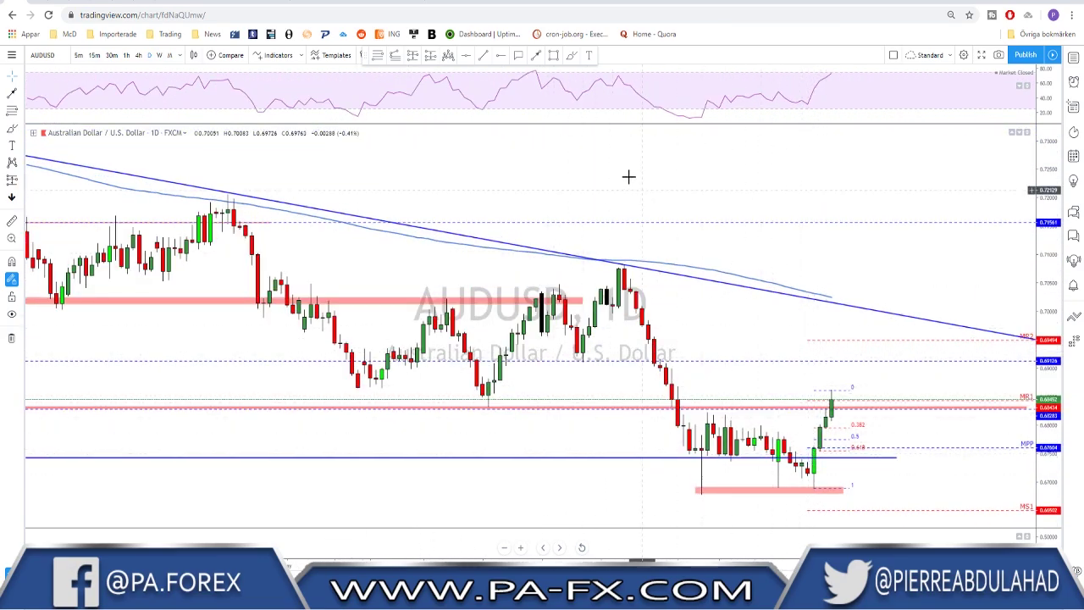
Brush a circle around the latest AUDUSD lows at the red support zone, below MPP
click(571, 55)
drag(812, 447, 814, 487)
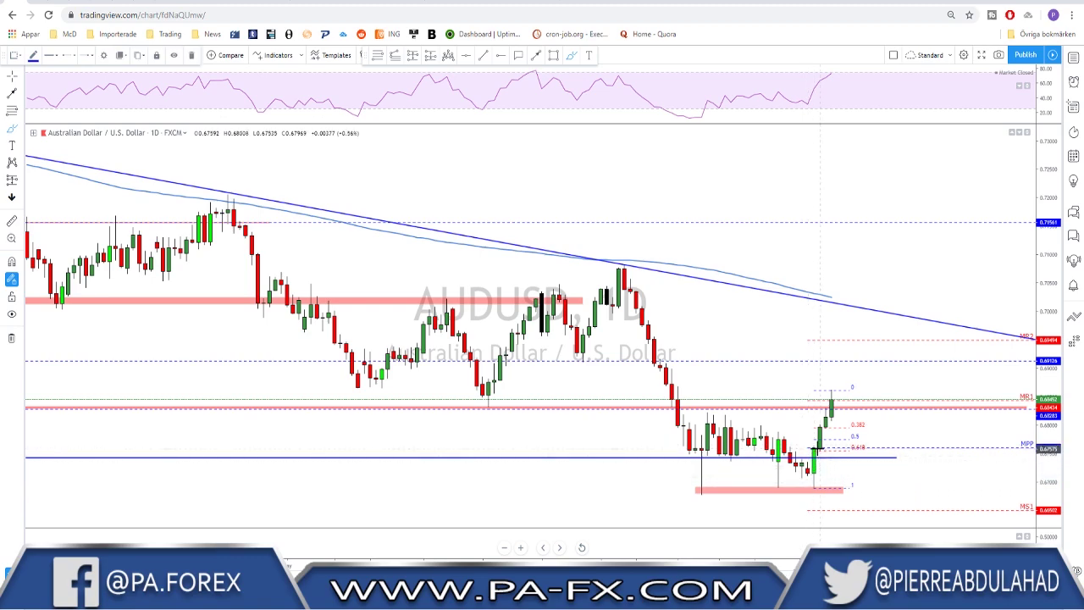
mouse_move(811, 448)
mouse_down()
mouse_move(796, 467)
mouse_move(812, 448)
mouse_up()
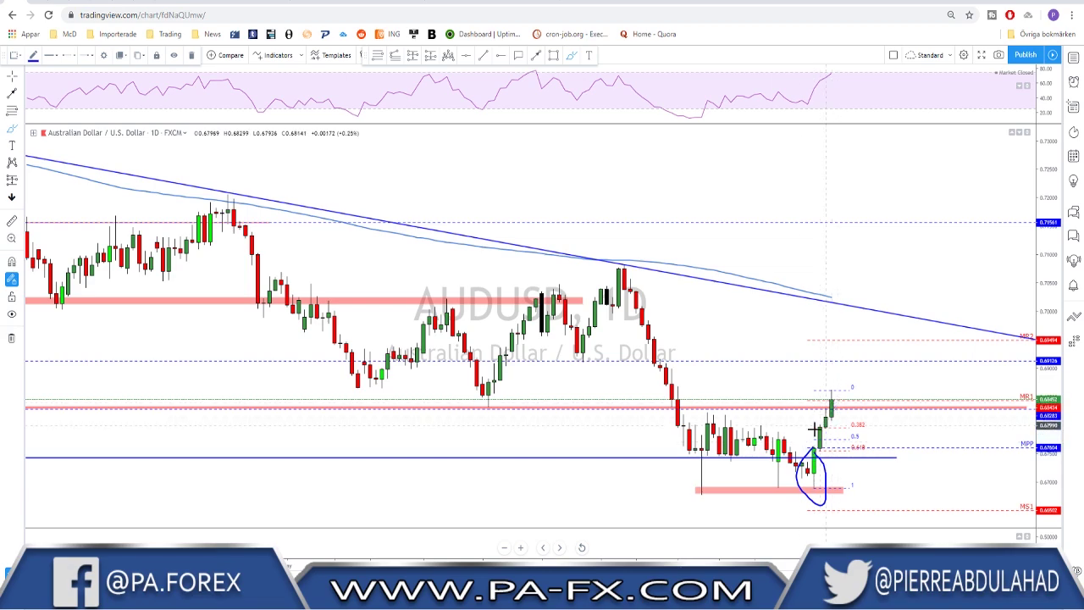
Brush a horizontal line across the highs of the recent AUDUSD range, just below MR1, and undo it
scroll(625, 440, down, 3)
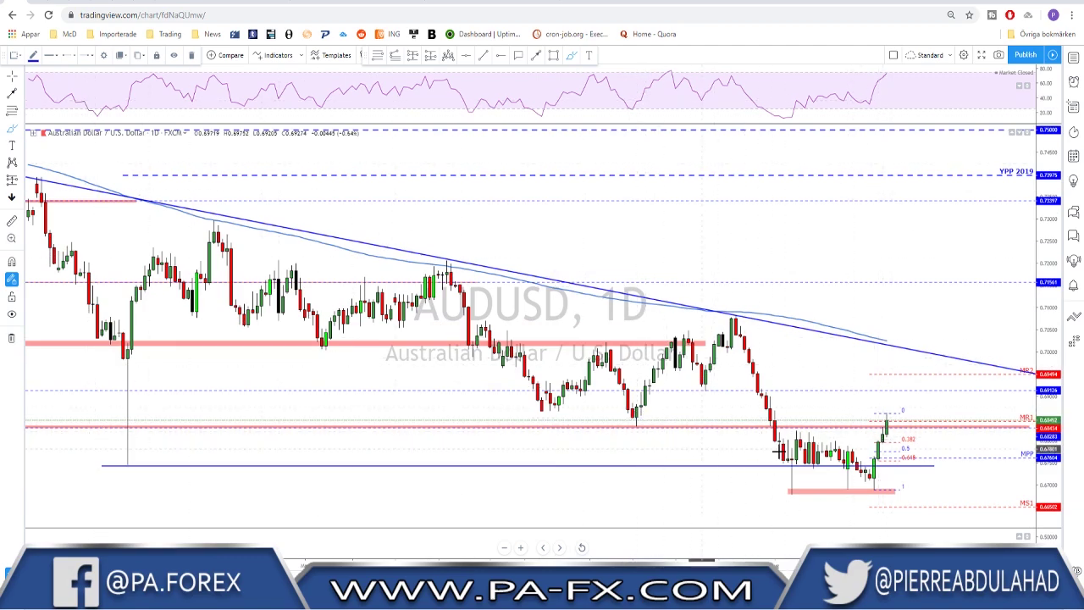
click(803, 432)
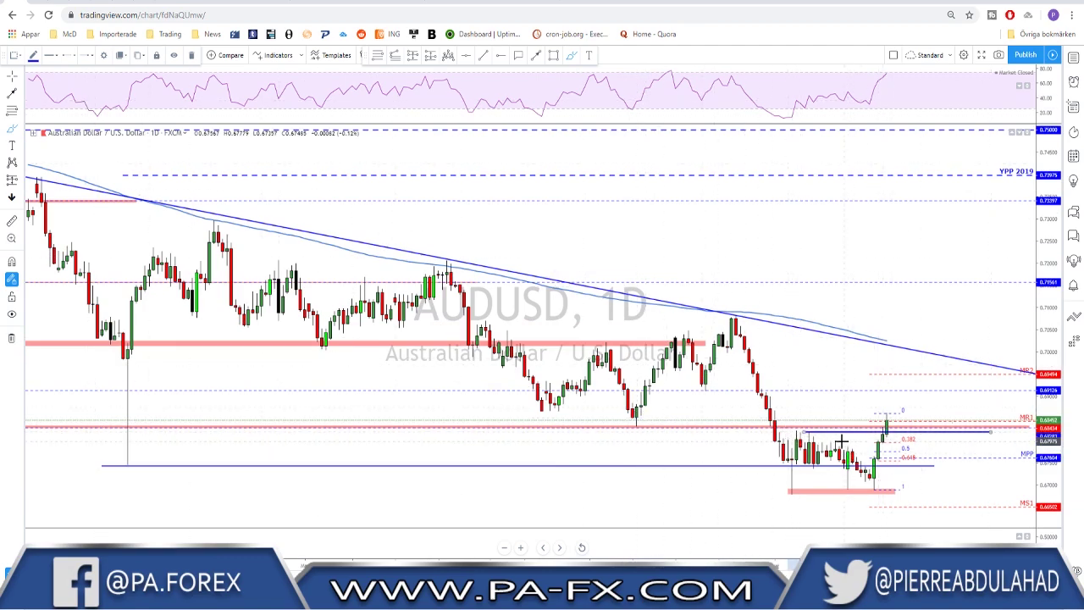
drag(768, 434, 787, 434)
key(ctrl+z)
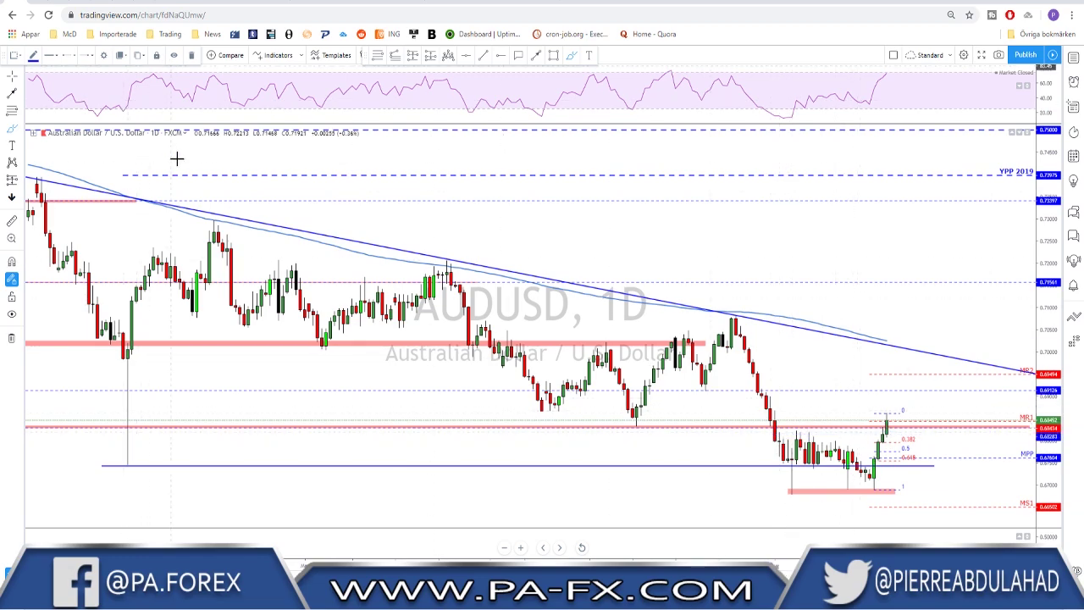
Set AUDUSD to the weekly timeframe and examine the latest candle against the descending trendline
click(190, 54)
click(160, 55)
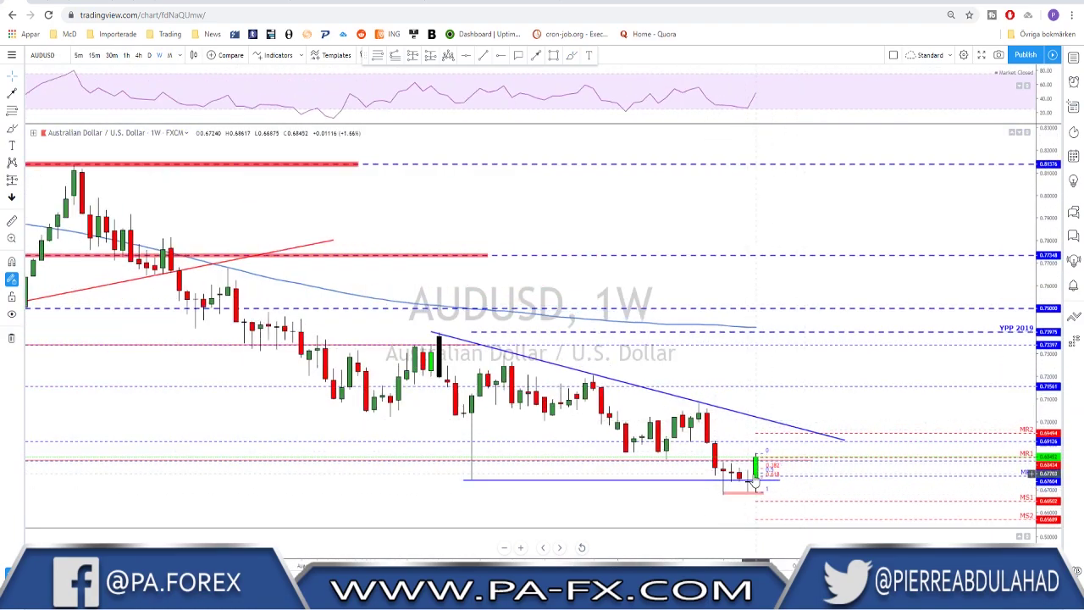
click(749, 416)
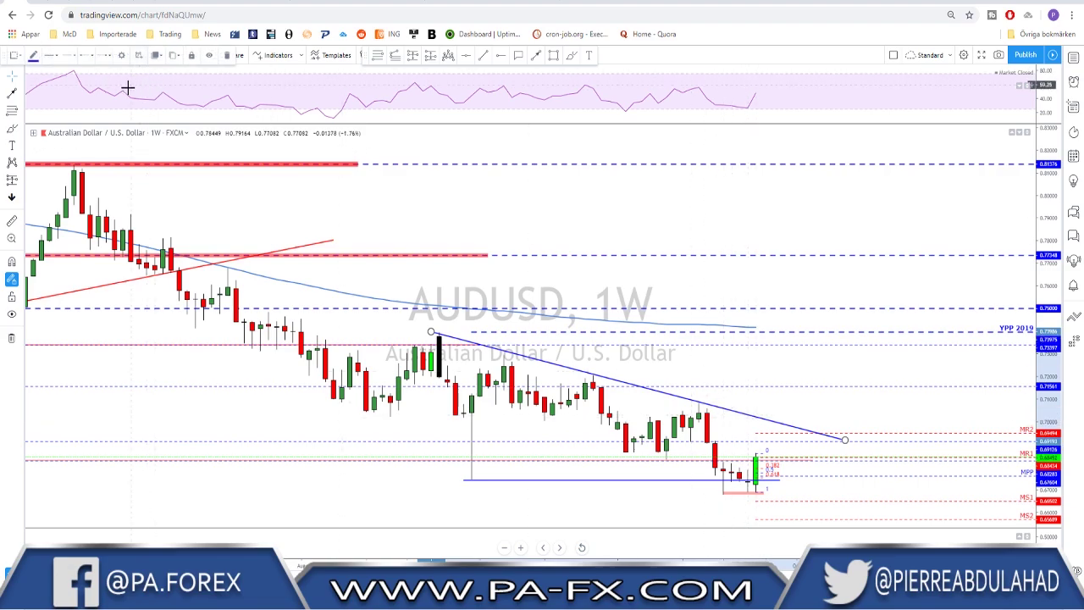
click(135, 173)
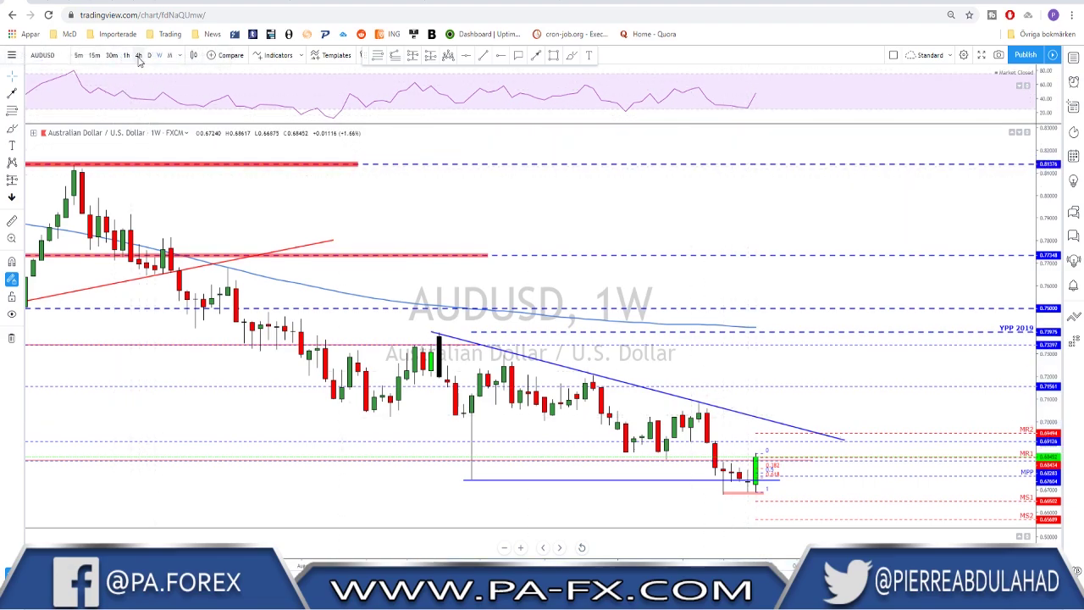
Set AUDUSD to the 4-hour timeframe and brush an oval around the latest rally from the red support zone
click(138, 55)
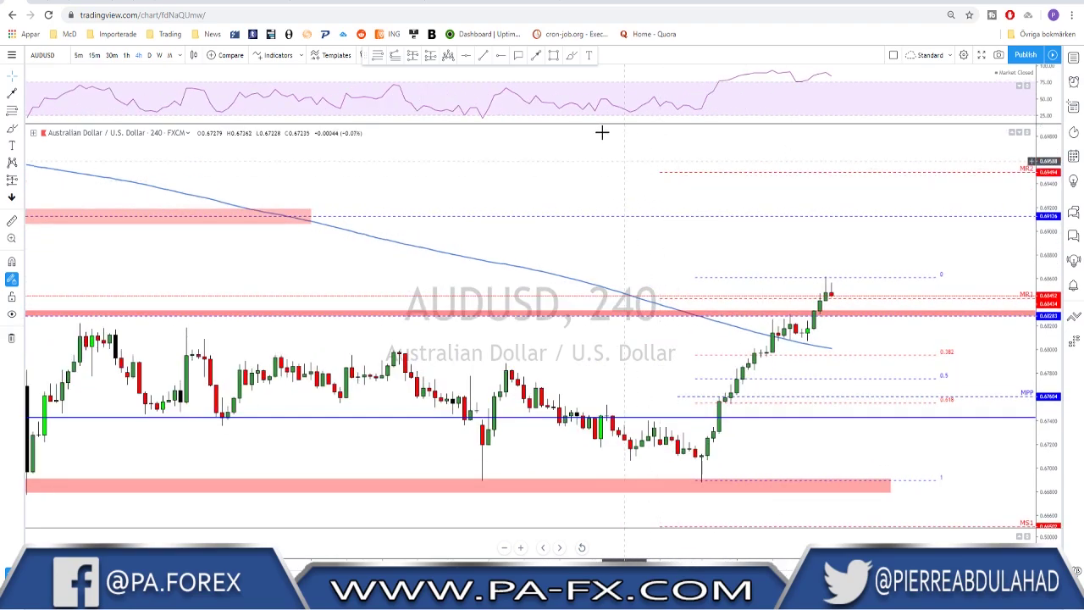
click(571, 55)
mouse_move(817, 271)
mouse_down()
mouse_move(779, 288)
mouse_move(699, 455)
mouse_move(854, 341)
mouse_move(811, 269)
mouse_up()
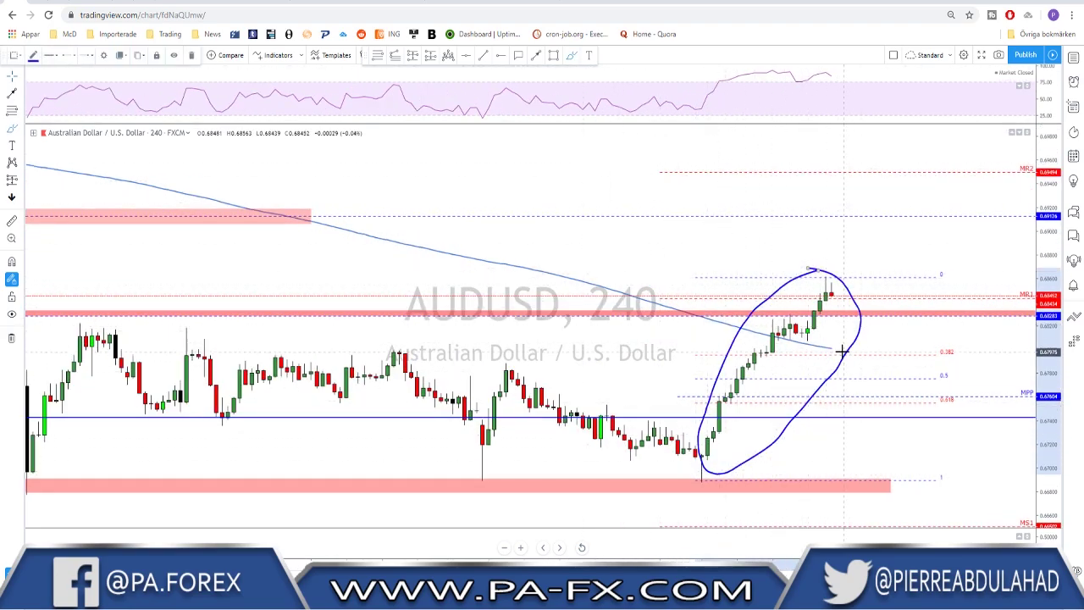
Brush a circle where price falls through the moving average and a line across the range highs, removing each mark
scroll(833, 349, down, 5)
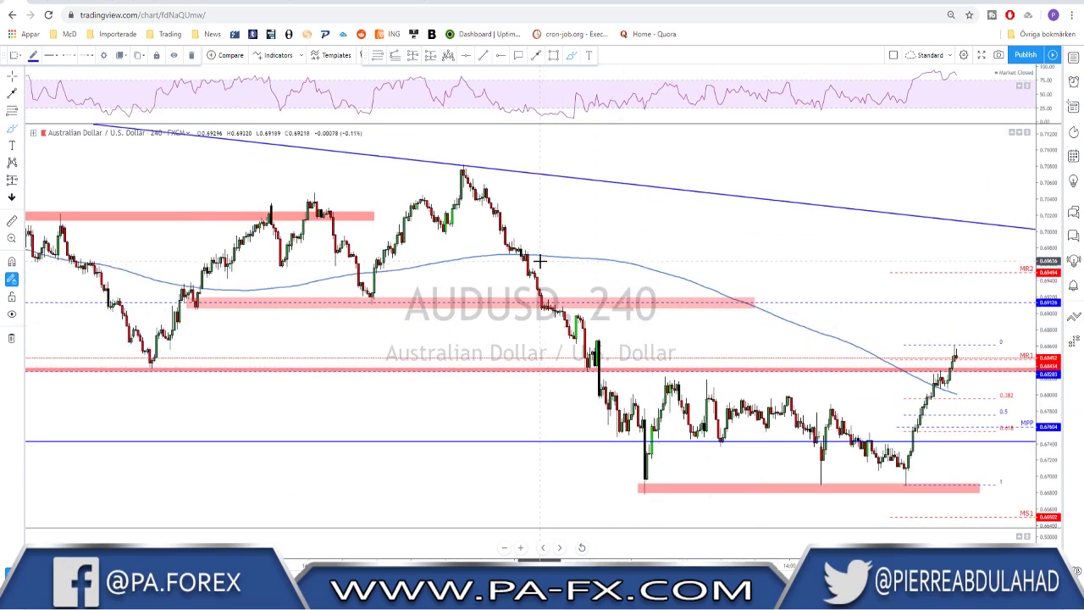
drag(531, 252, 537, 253)
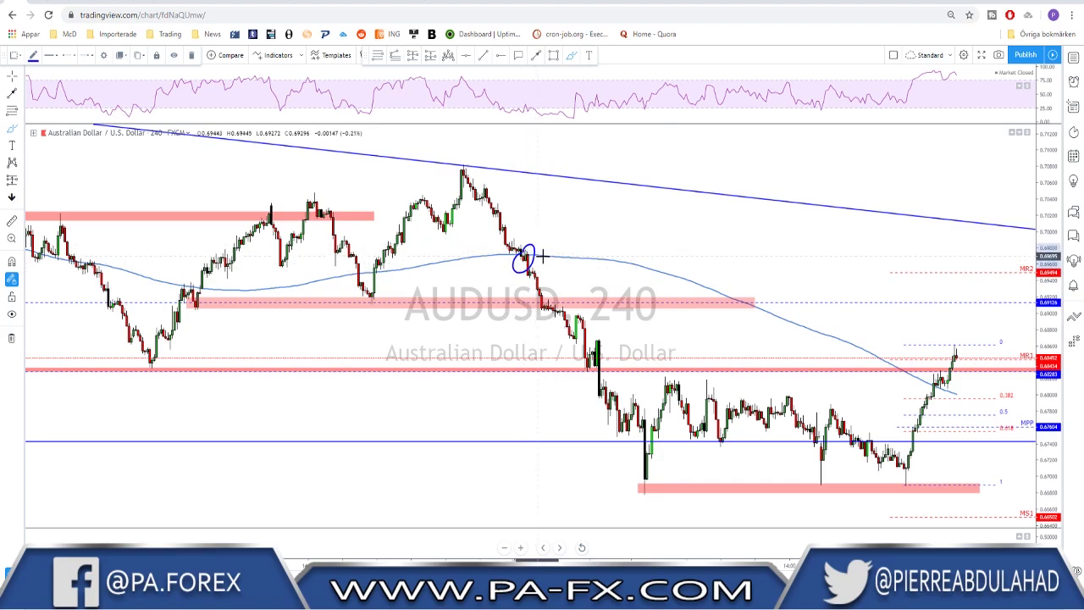
key(Delete)
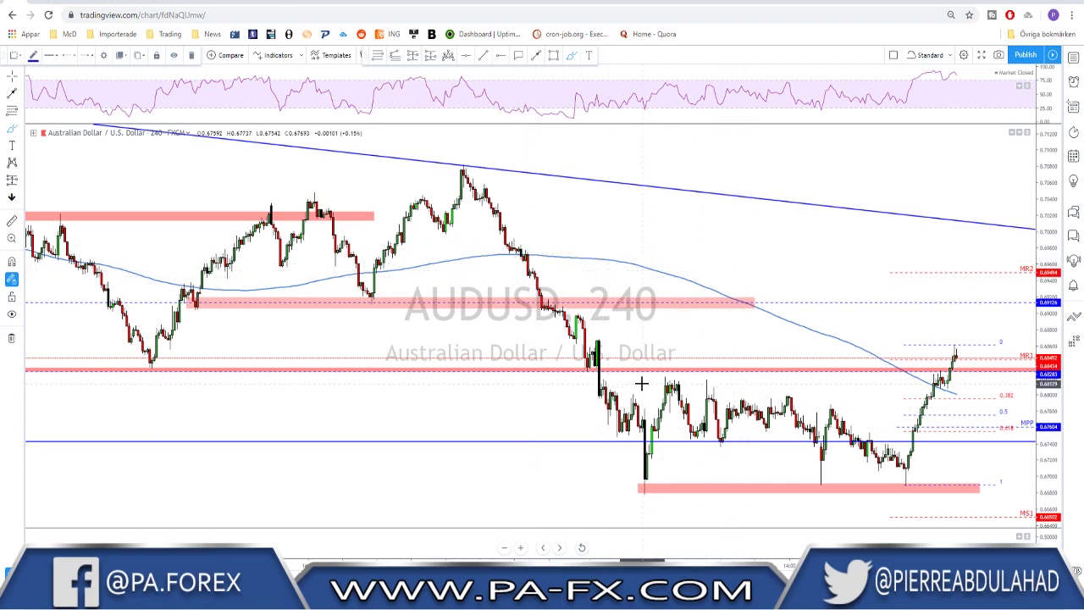
drag(640, 382, 1033, 382)
key(Delete)
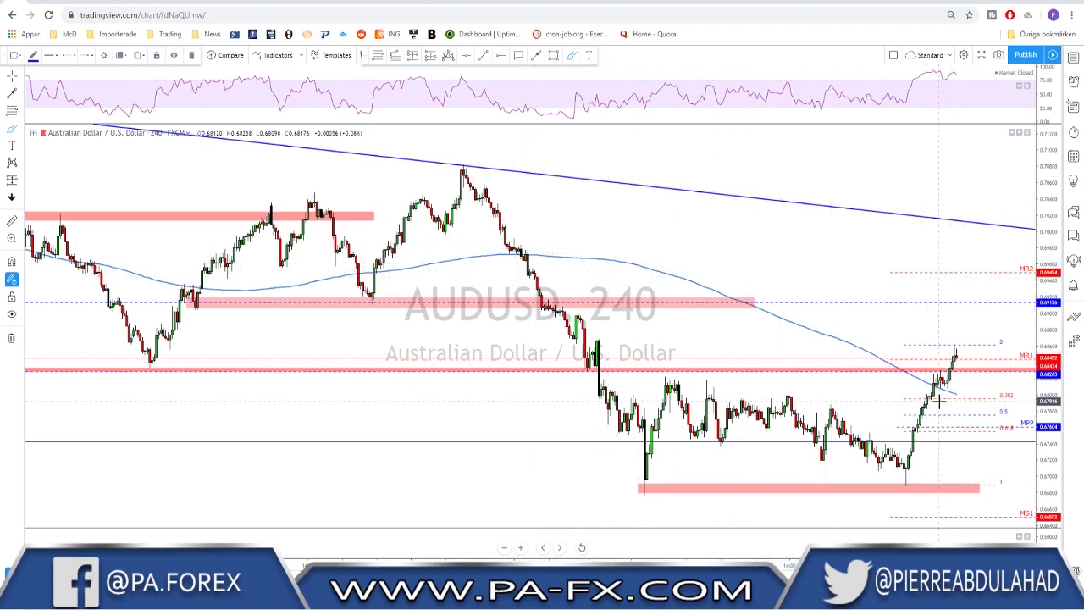
Brush a projected AUDUSD pullback to MPP and rebound above the 0 level, a line across the range highs, and a circle around the turning point
scroll(933, 404, up, 2)
scroll(916, 391, up, 2)
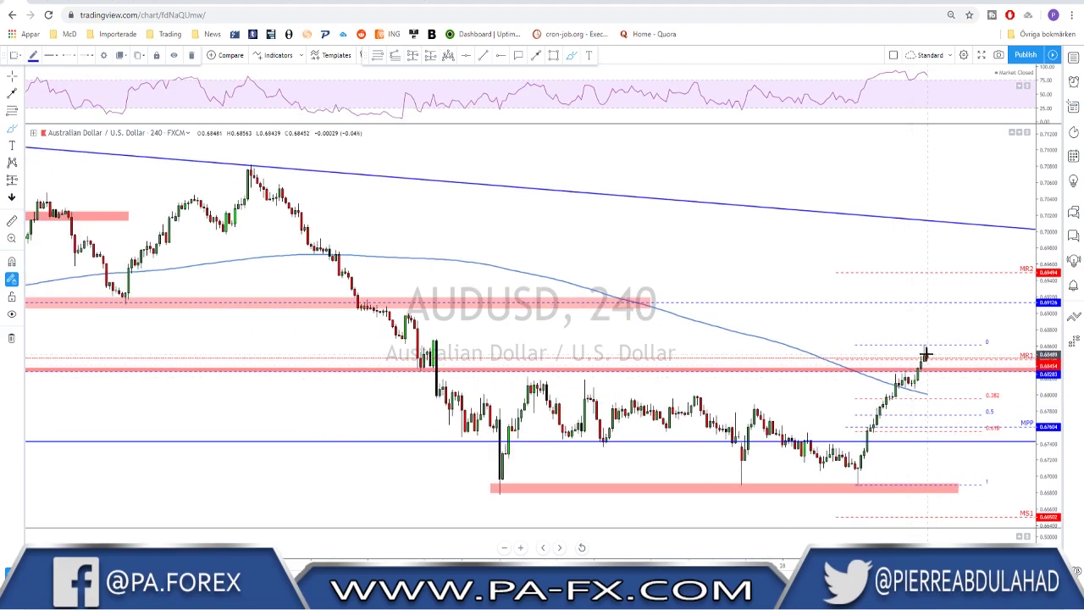
drag(935, 378, 940, 395)
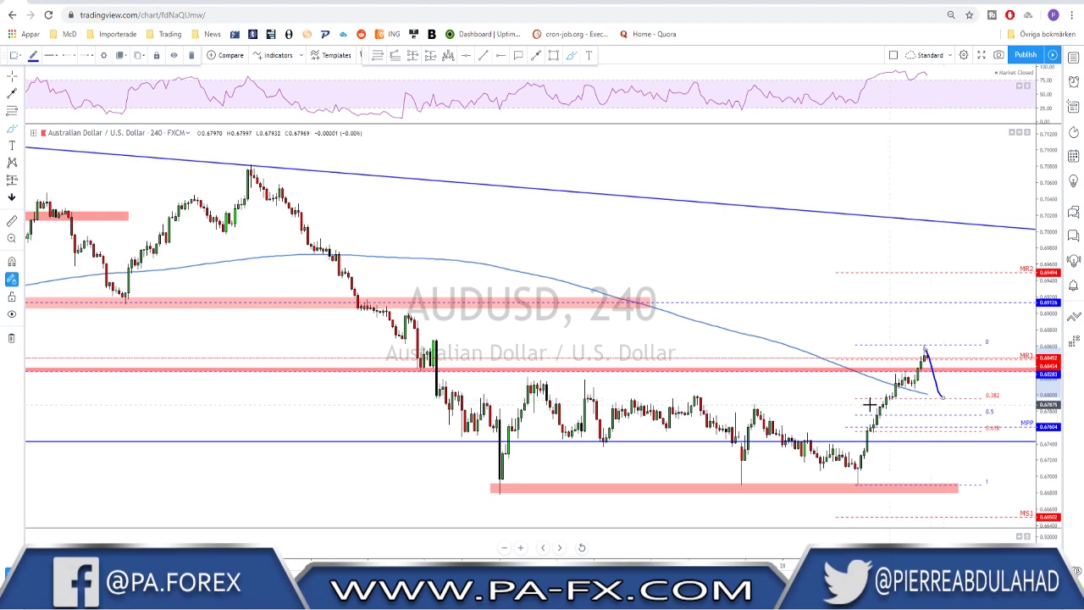
drag(555, 395, 889, 405)
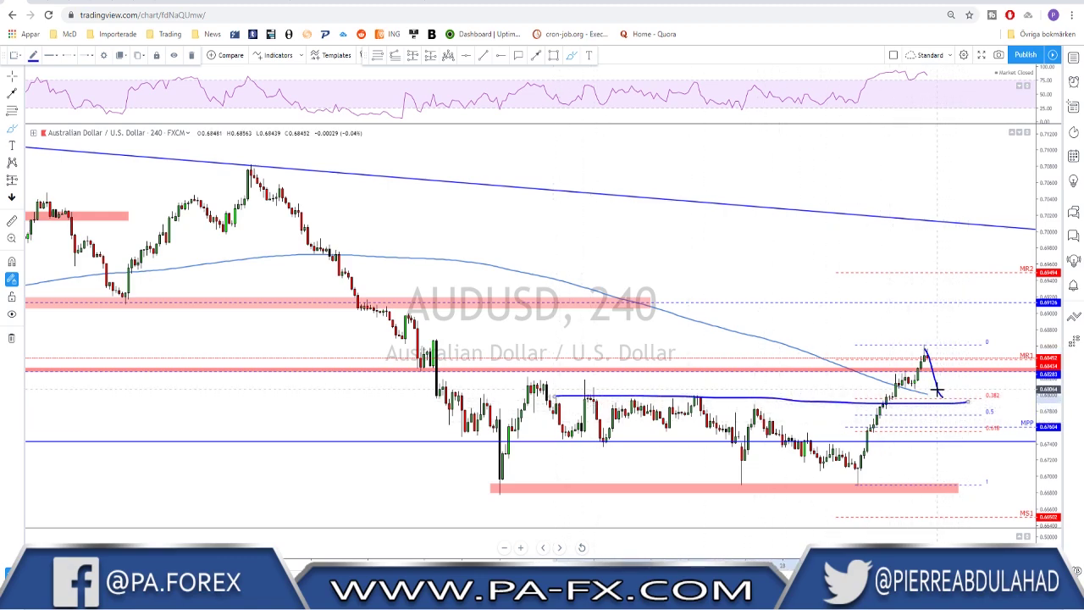
mouse_move(938, 391)
mouse_down()
mouse_move(959, 425)
mouse_move(991, 337)
mouse_up()
drag(973, 415, 978, 413)
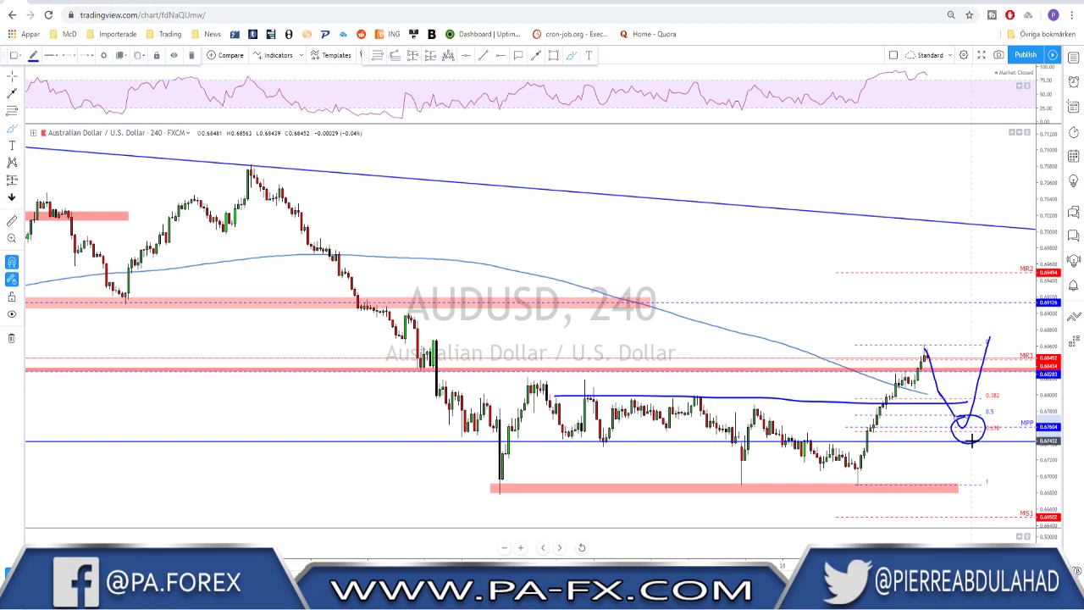
Undo the brushed AUDUSD pullback and rebound, range-high line and circle
key(ctrl+z)
key(ctrl+z)
key(ctrl+z)
key(ctrl+z)
key(ctrl+z)
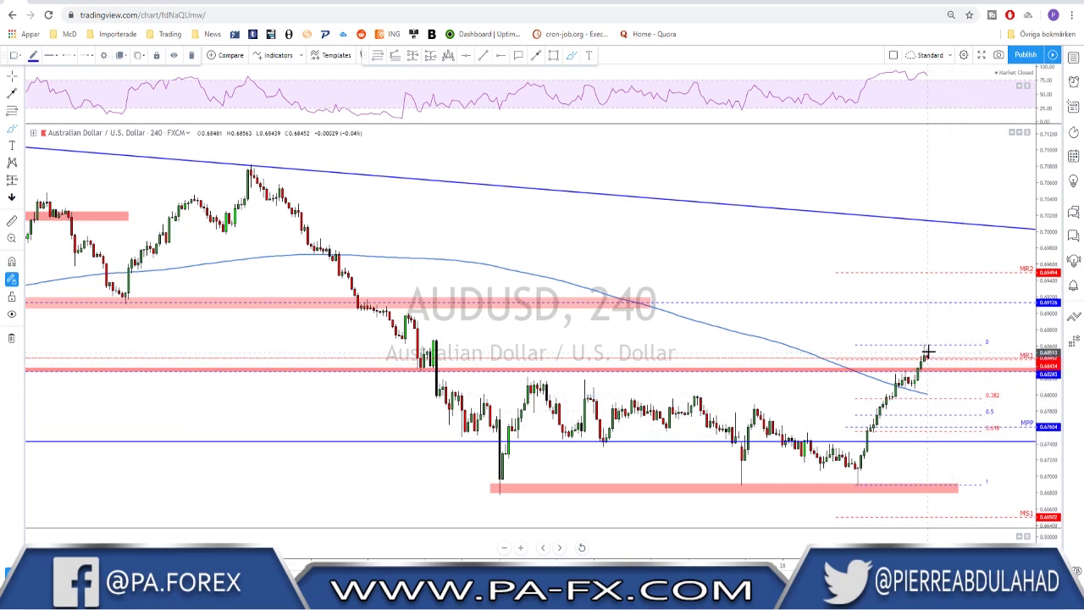
Brush an oval around the AUDUSD rally and a projected dip to the 0.382 level with a rebound above 0, and undo them
mouse_move(926, 348)
mouse_down()
mouse_move(831, 466)
mouse_move(954, 341)
mouse_move(921, 345)
mouse_move(940, 402)
mouse_up()
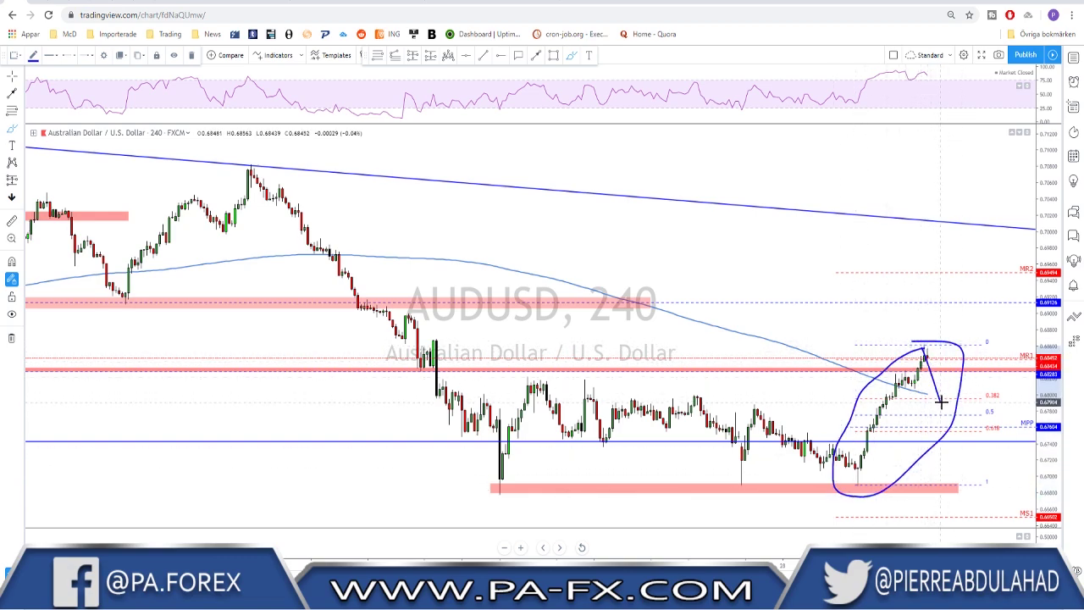
drag(942, 404, 958, 322)
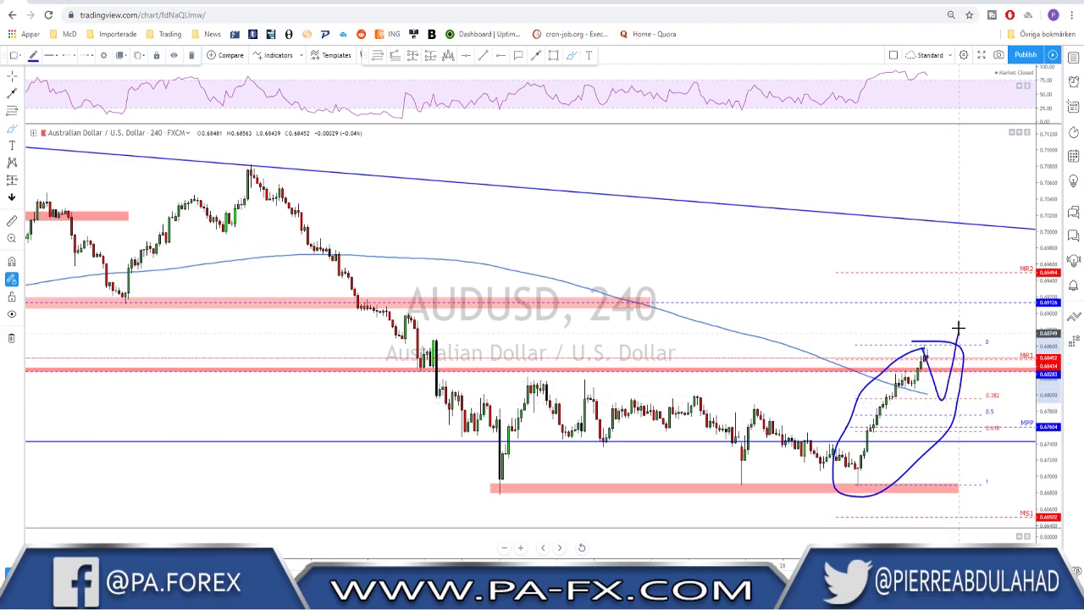
key(ctrl+z)
key(ctrl+z)
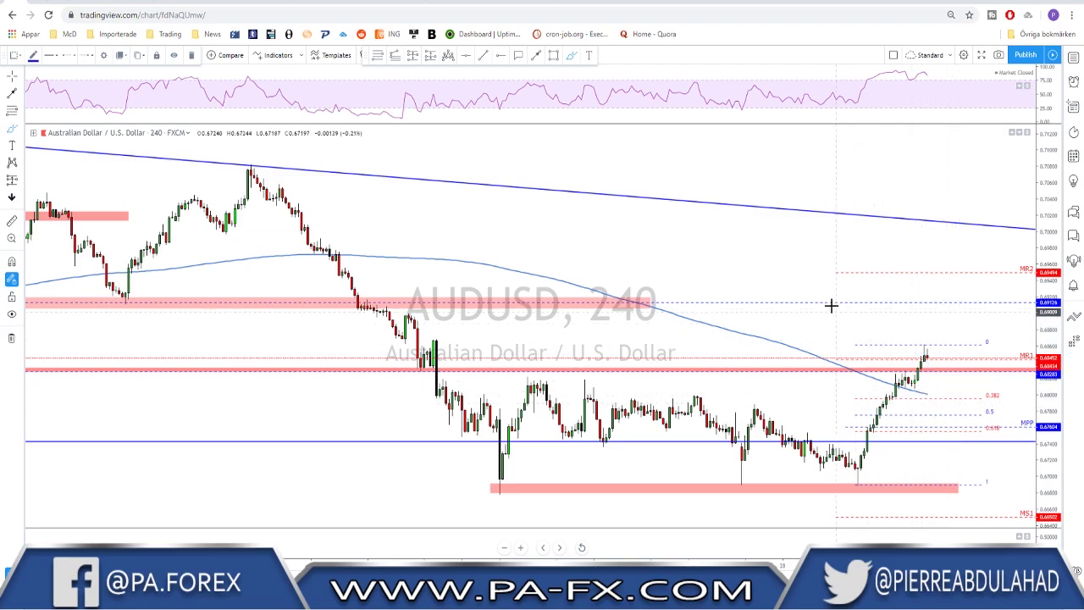
Bring up the NZDUSD chart and set it to the weekly timeframe
key(space)
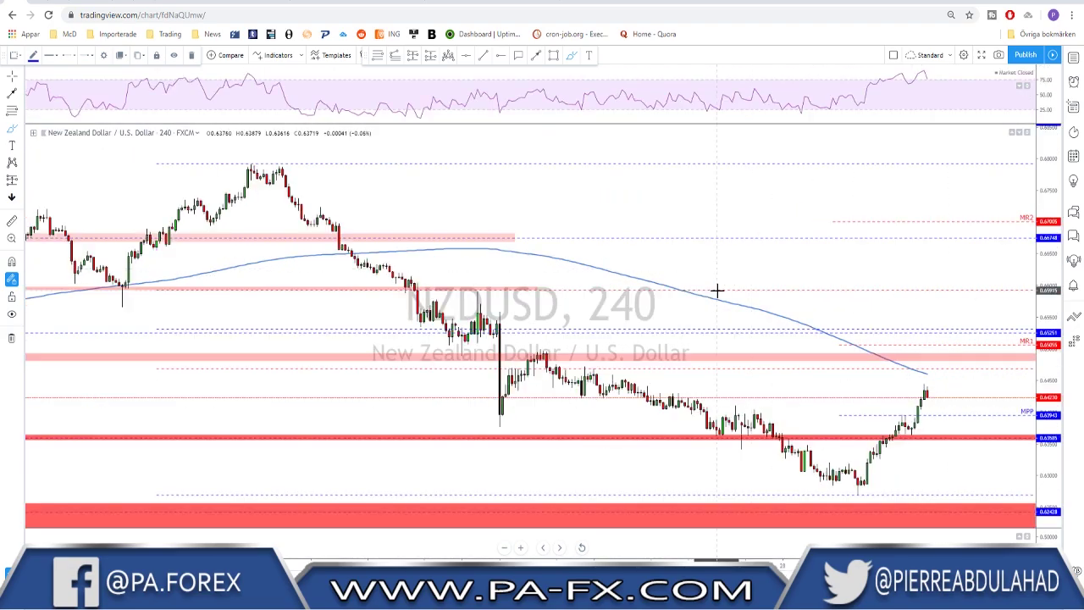
key(Escape)
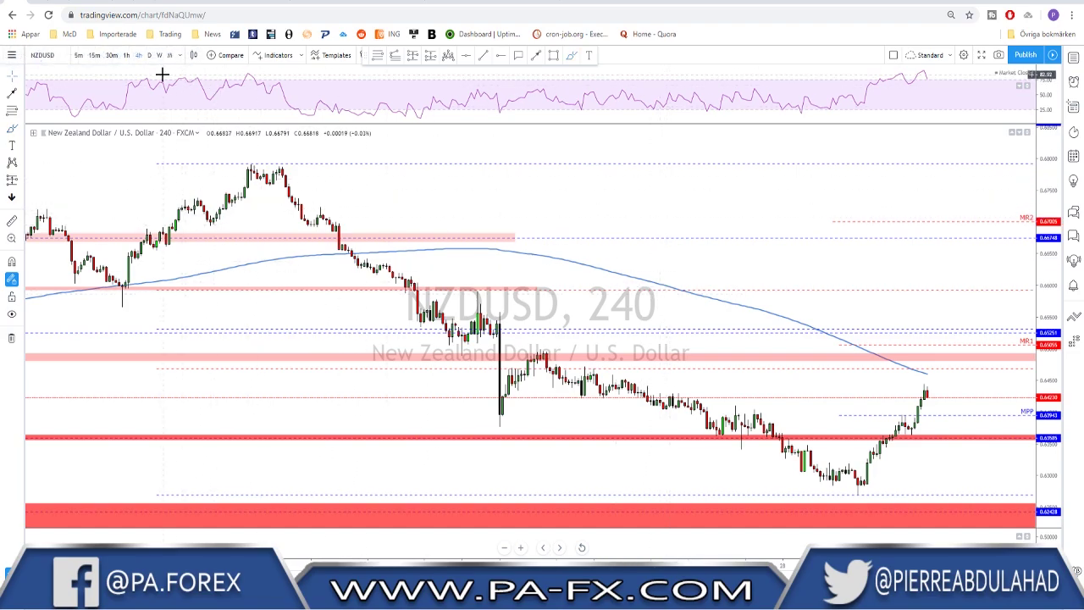
click(159, 56)
scroll(718, 254, up, 5)
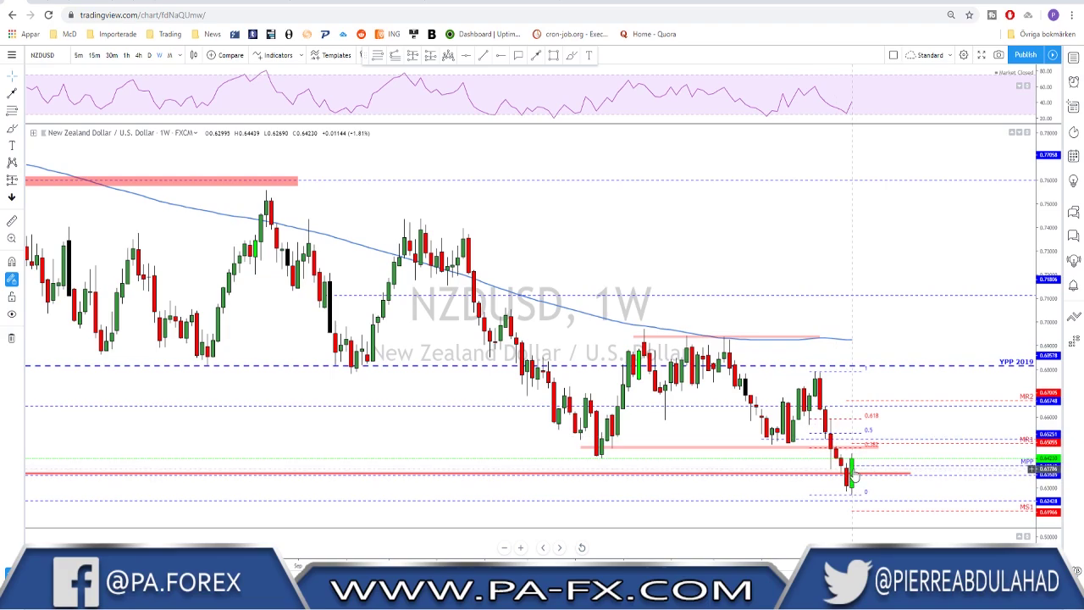
scroll(850, 473, down, 5)
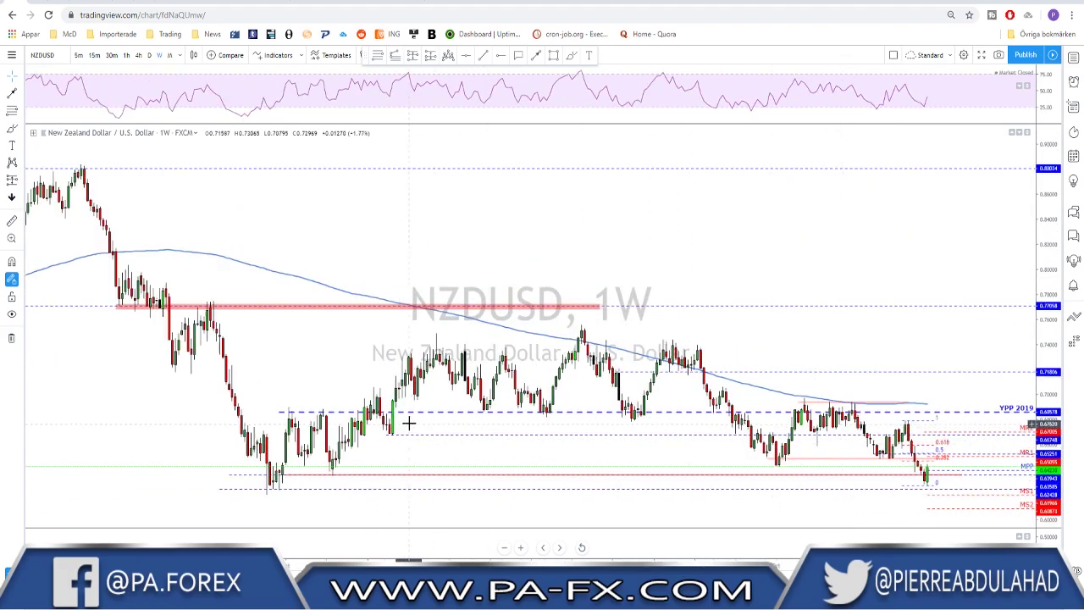
scroll(181, 285, up, 1)
Brush a circle around the lowest low on the weekly NZDUSD chart and undo it
click(570, 58)
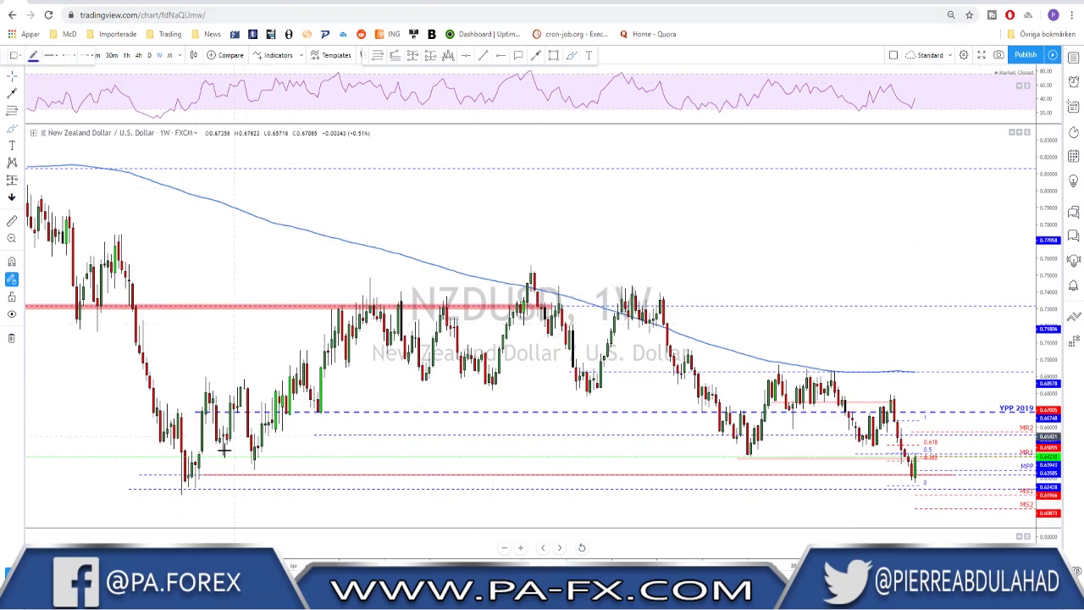
mouse_move(188, 482)
mouse_down()
mouse_move(181, 508)
mouse_move(175, 478)
mouse_up()
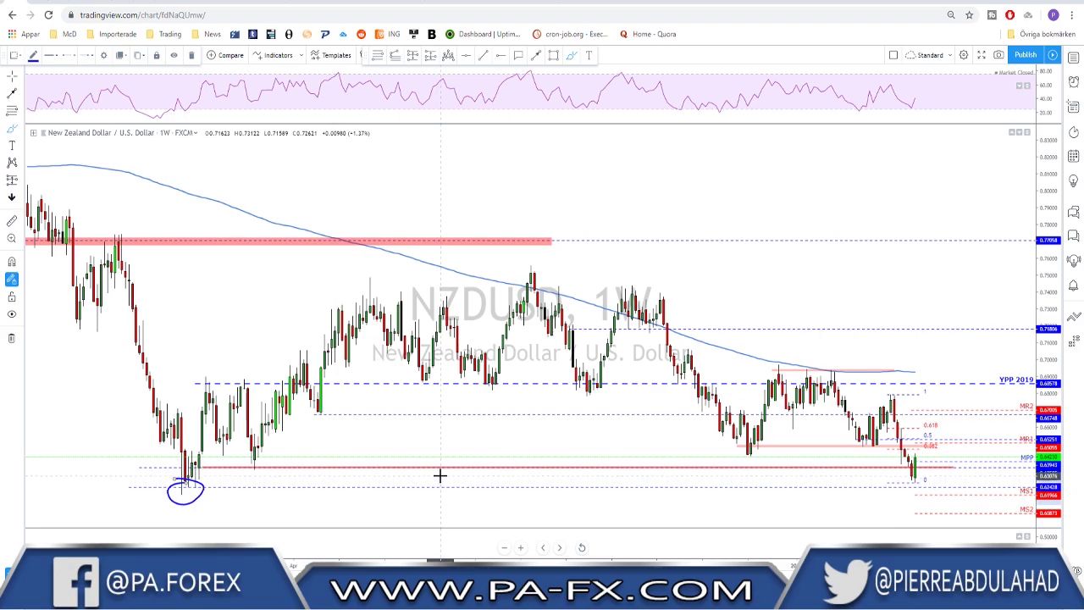
key(ctrl)
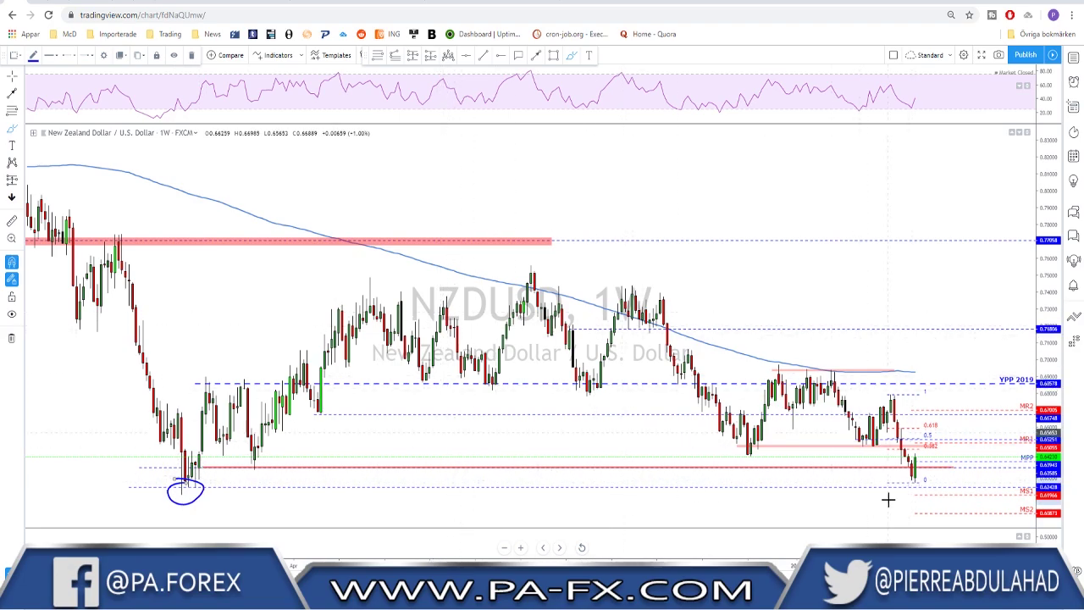
key(ctrl+z)
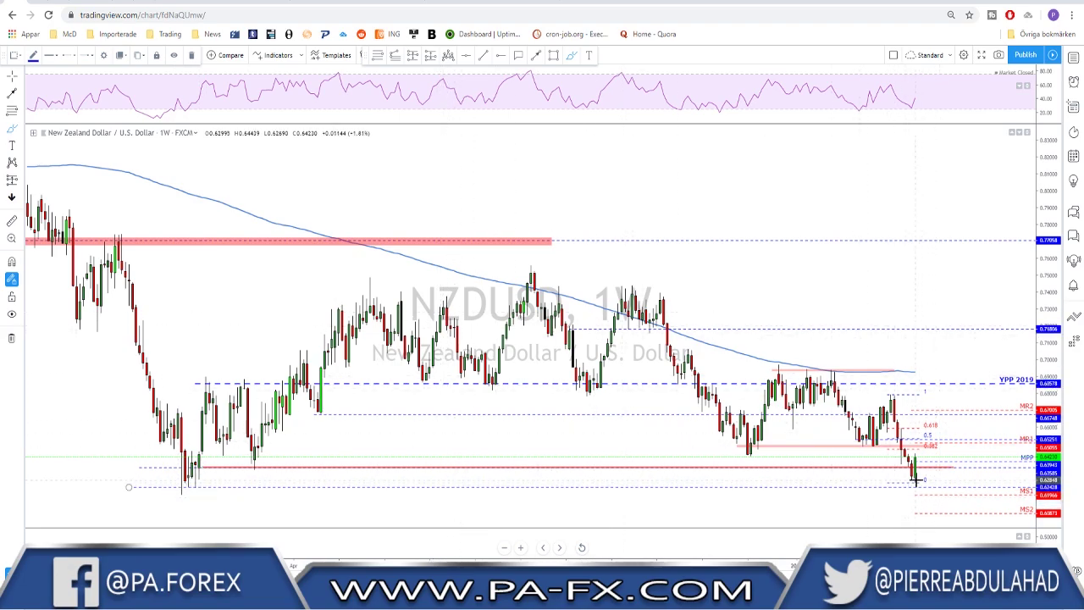
scroll(917, 479, up, 3)
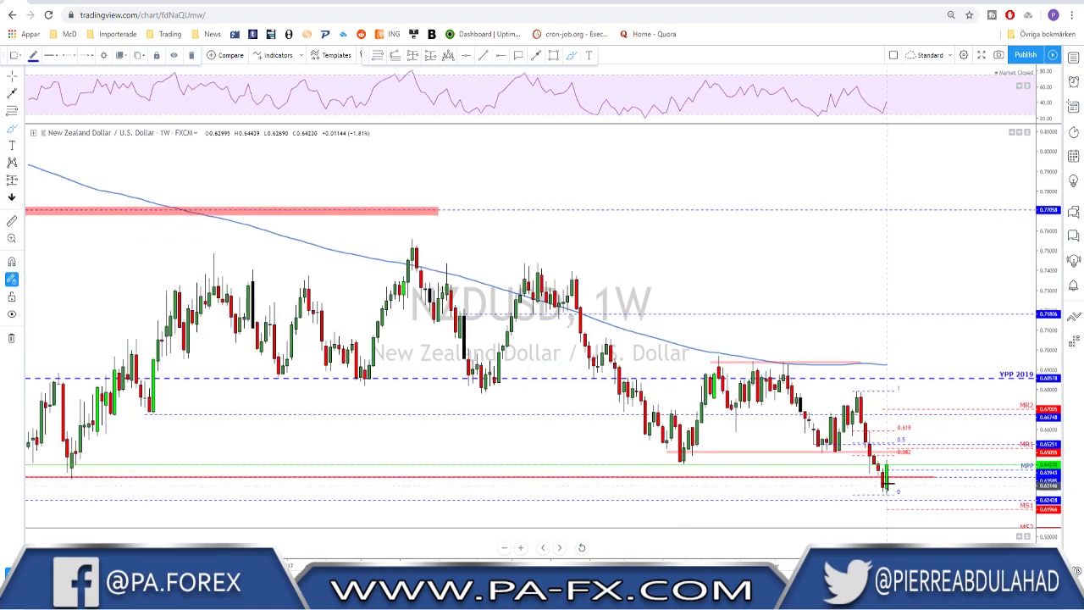
key(Escape)
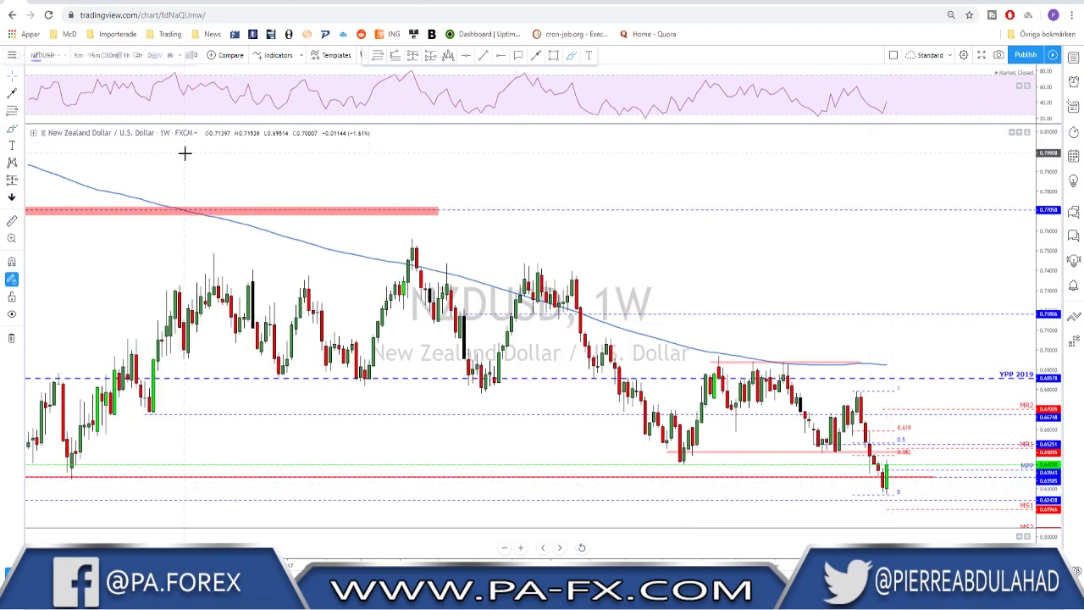
Switch to the daily chart, brush a line along the pink zone above 0.382 and a projected rally and rejection there, and undo both
click(148, 56)
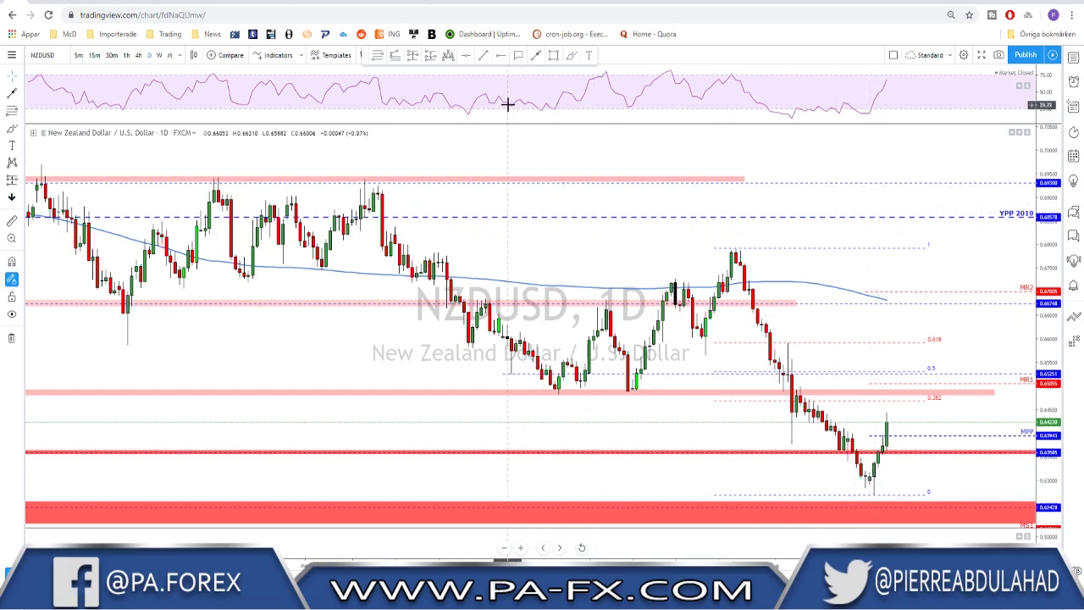
click(572, 55)
drag(533, 393, 995, 395)
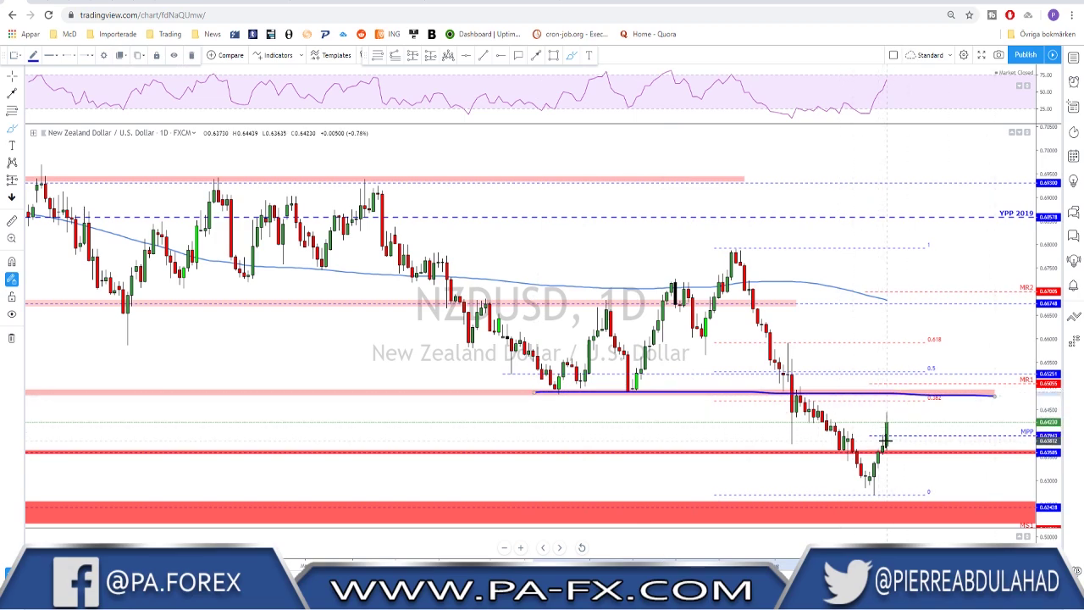
mouse_move(886, 439)
mouse_down()
mouse_move(897, 396)
mouse_move(947, 468)
mouse_up()
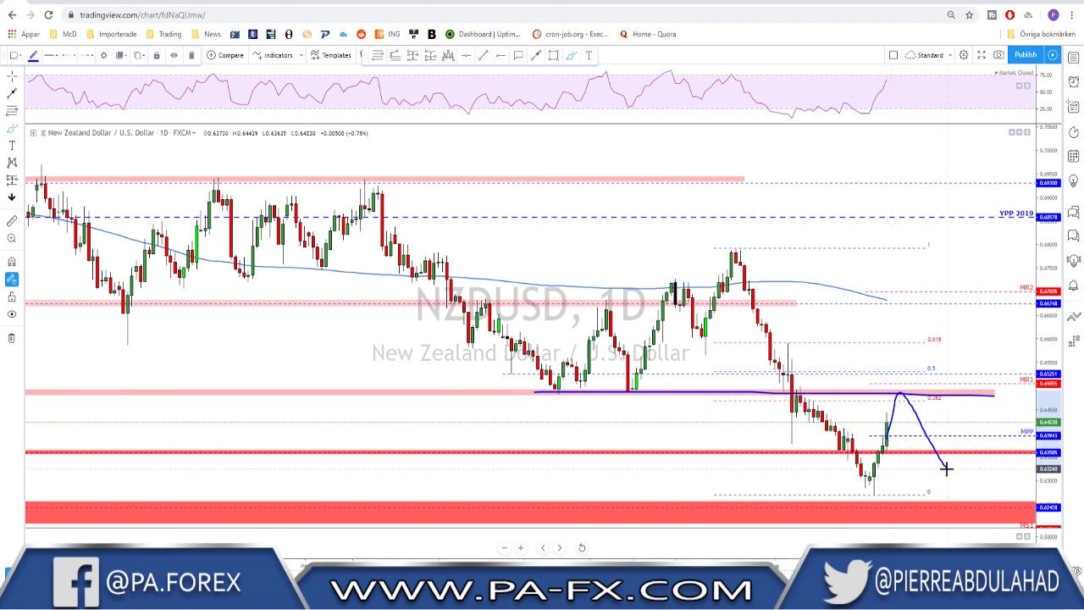
key(ctrl+z)
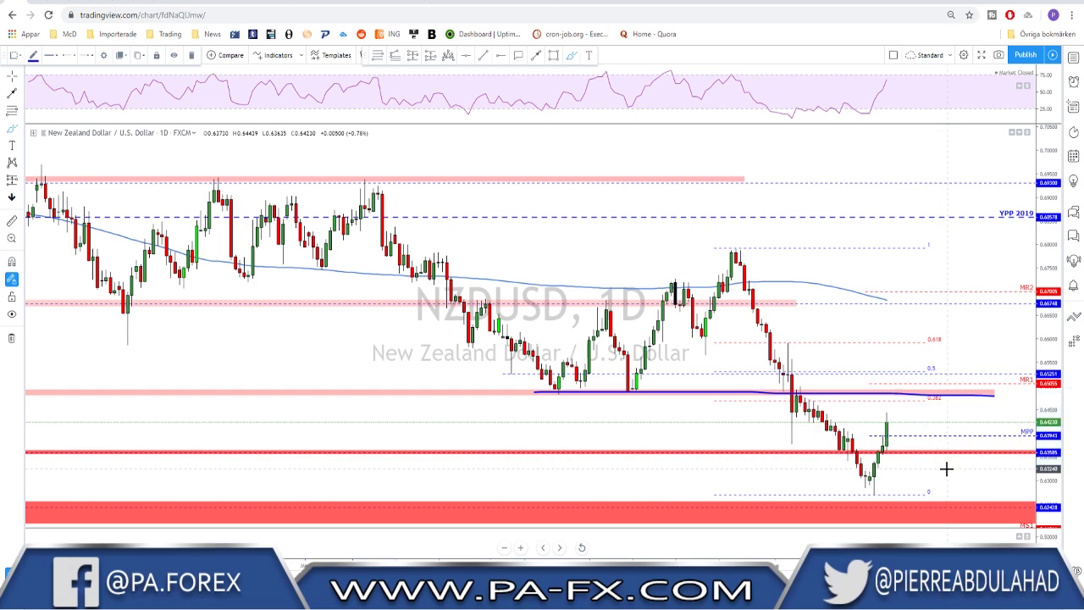
key(ctrl+z)
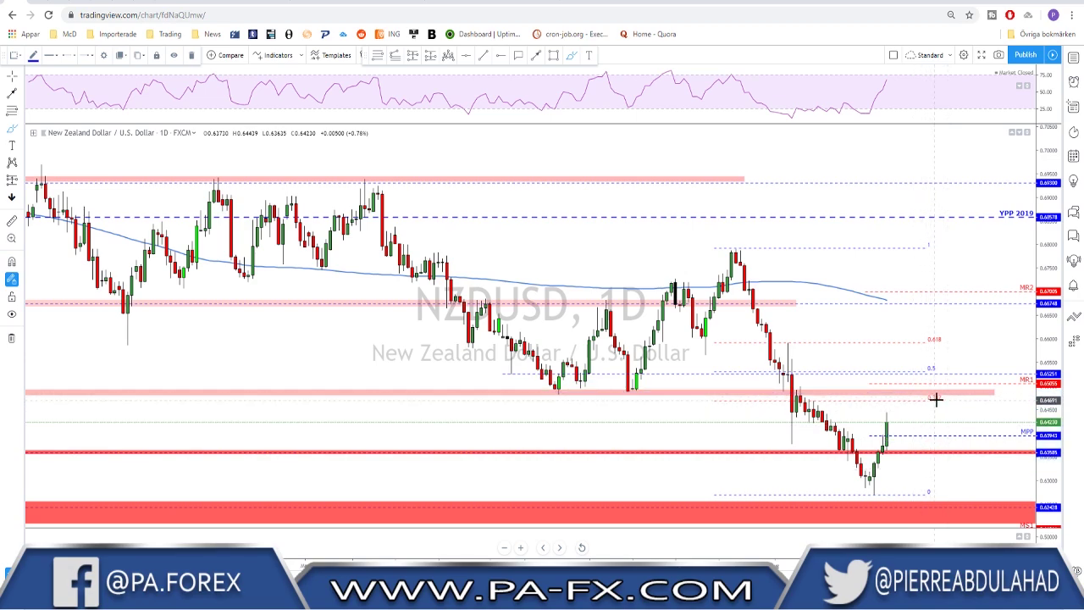
Brush a circle around the 0.382 level and an oval around the decline between levels 1 and 0, and undo them
mouse_move(939, 386)
mouse_down()
mouse_move(929, 407)
mouse_move(939, 387)
mouse_up()
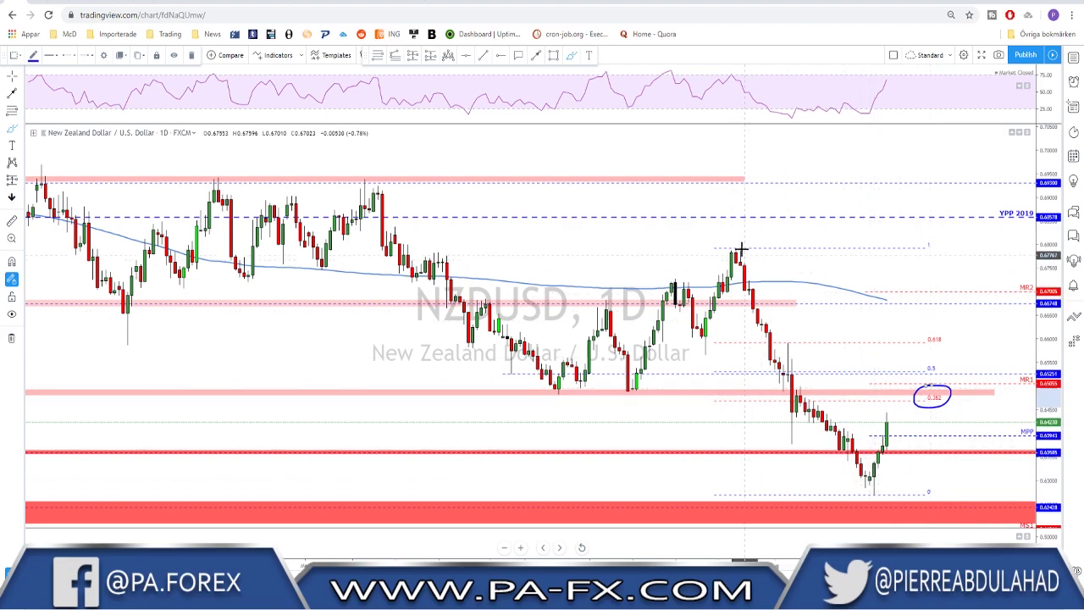
mouse_move(737, 238)
mouse_down()
mouse_move(729, 254)
mouse_move(779, 372)
mouse_move(851, 490)
mouse_move(867, 462)
mouse_move(788, 269)
mouse_move(735, 238)
mouse_up()
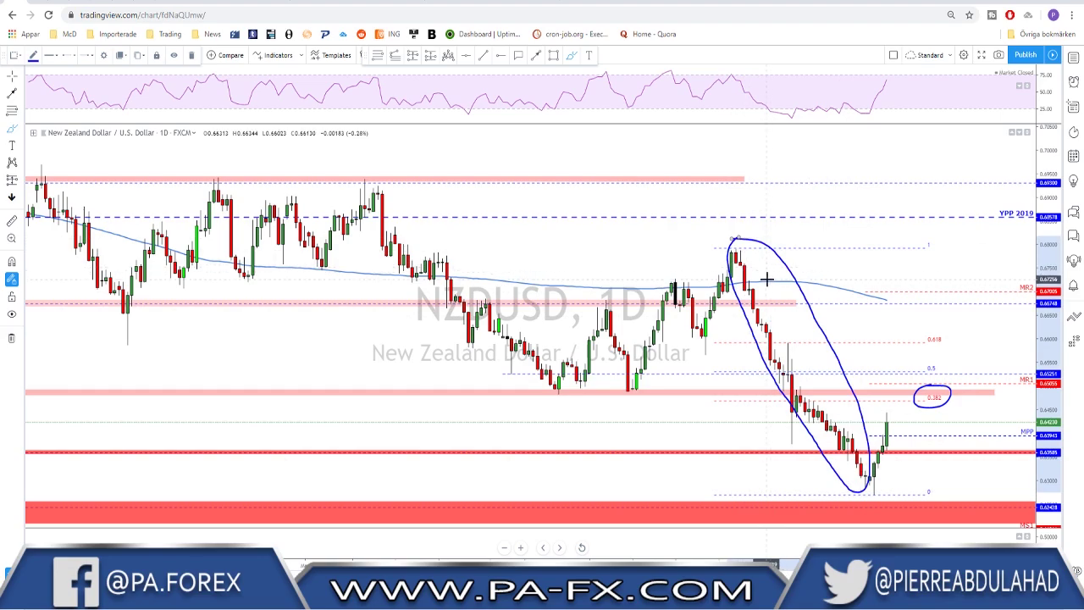
key(ctrl+z)
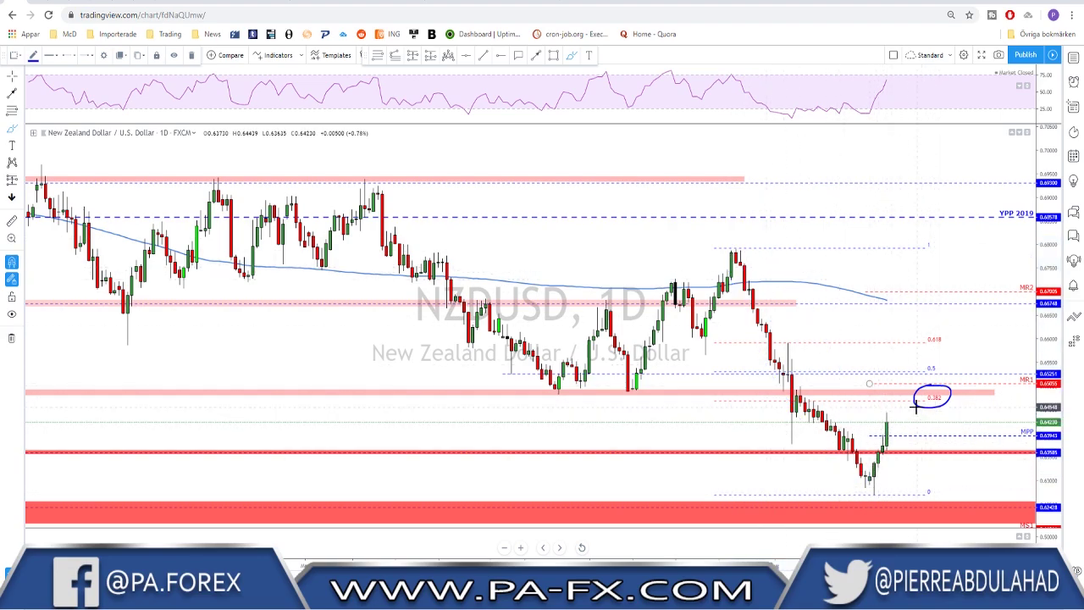
key(ctrl+z)
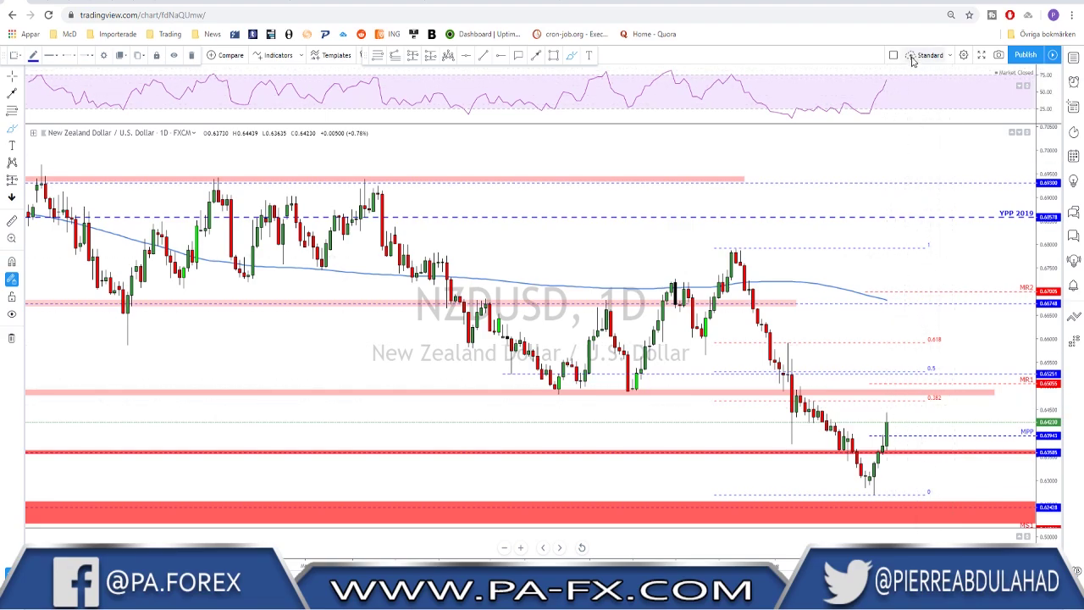
Brush a circle and a projected turn down on the latest RSI rise, plus a price rise to MR1, and undo the marks
mouse_move(883, 76)
mouse_down()
mouse_move(890, 93)
mouse_move(881, 77)
mouse_up()
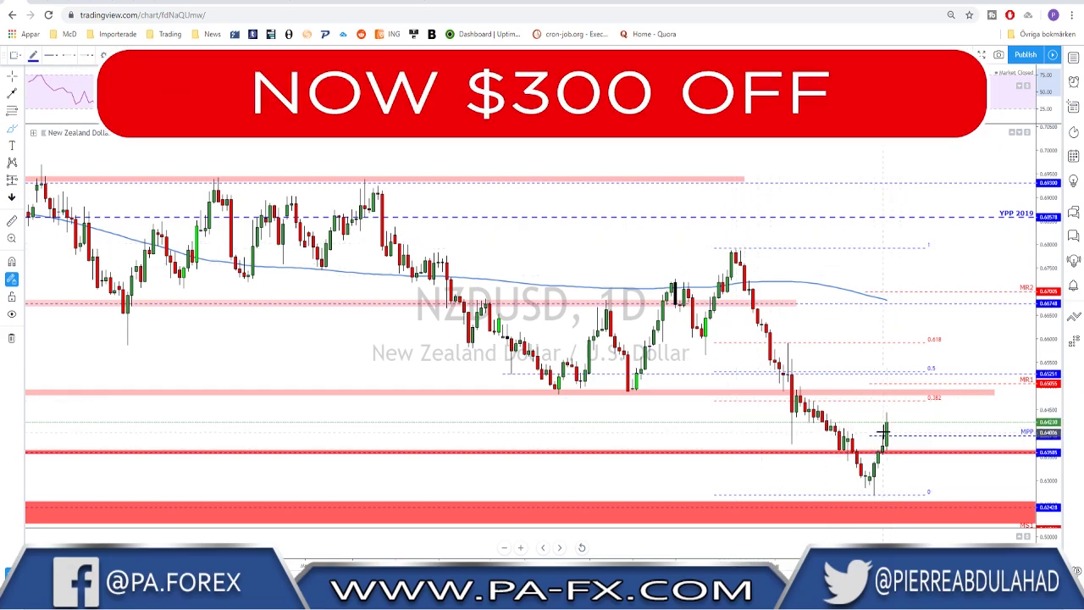
drag(887, 428, 899, 383)
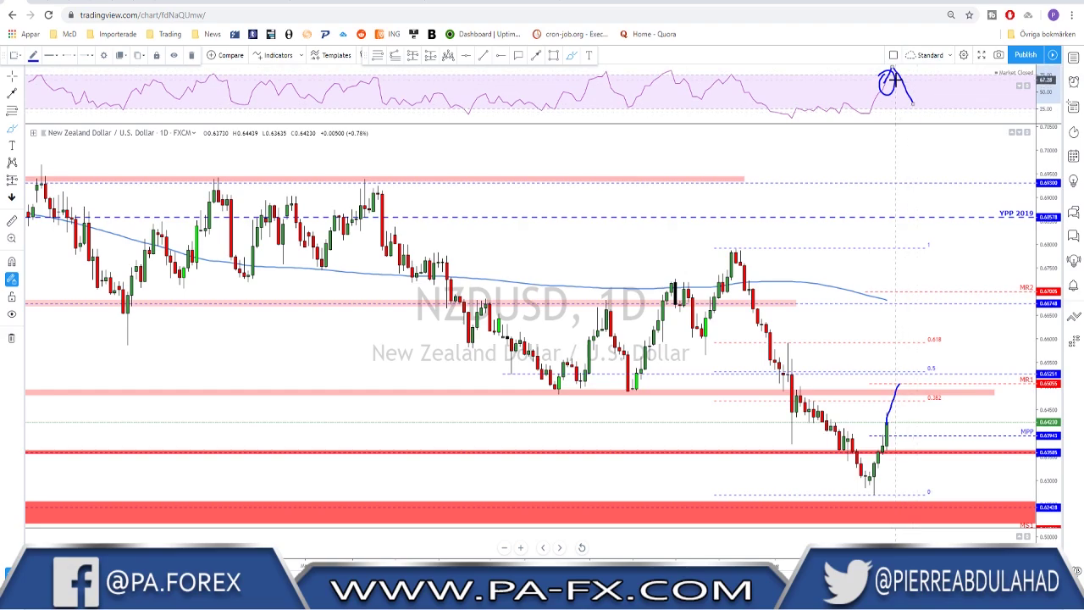
key(ctrl+z)
key(ctrl+z)
key(ctrl+z)
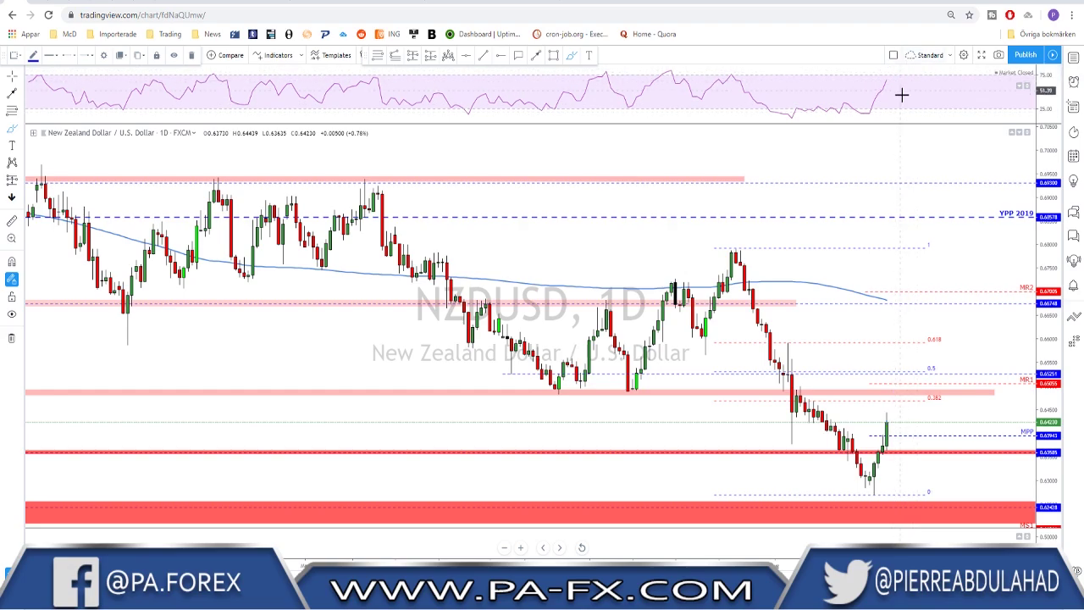
Switch to the 4-hour chart and brush a projected pullback to the red zone below MPP, deleting a trial line along the zone
click(138, 55)
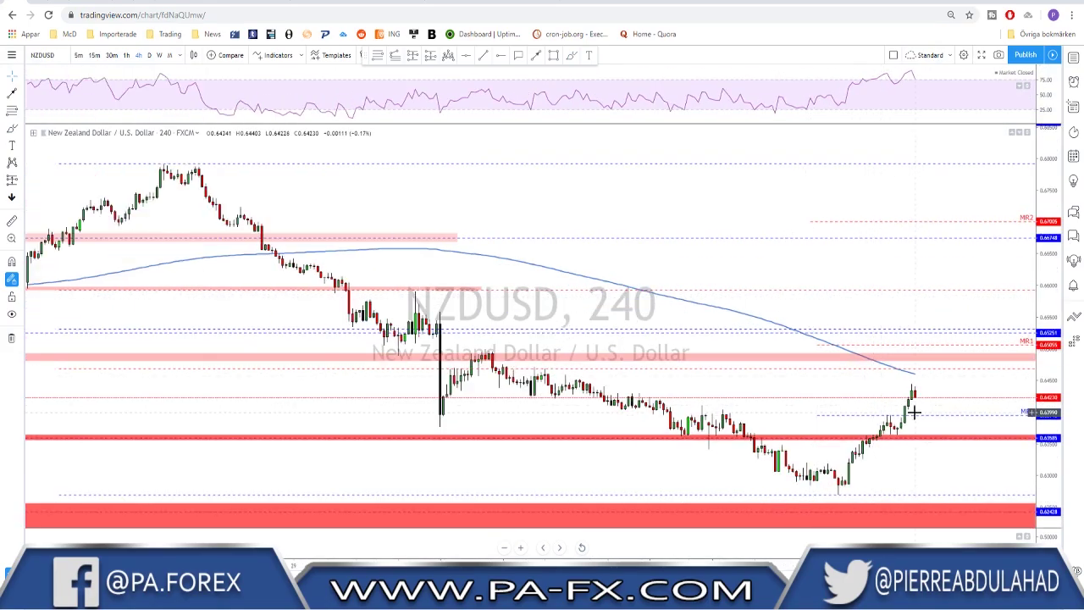
click(571, 57)
drag(913, 388, 935, 439)
drag(691, 439, 963, 447)
key(Delete)
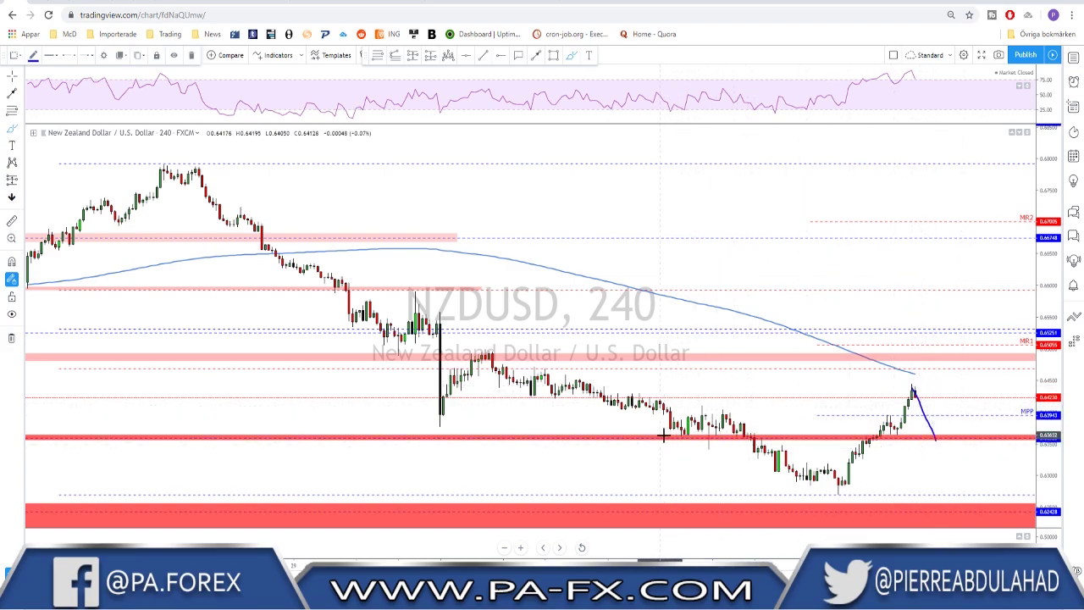
Brush a line along the red zone below MPP and a projected rebound to MR1 with a renewed drop, and undo the marks
drag(678, 439, 812, 437)
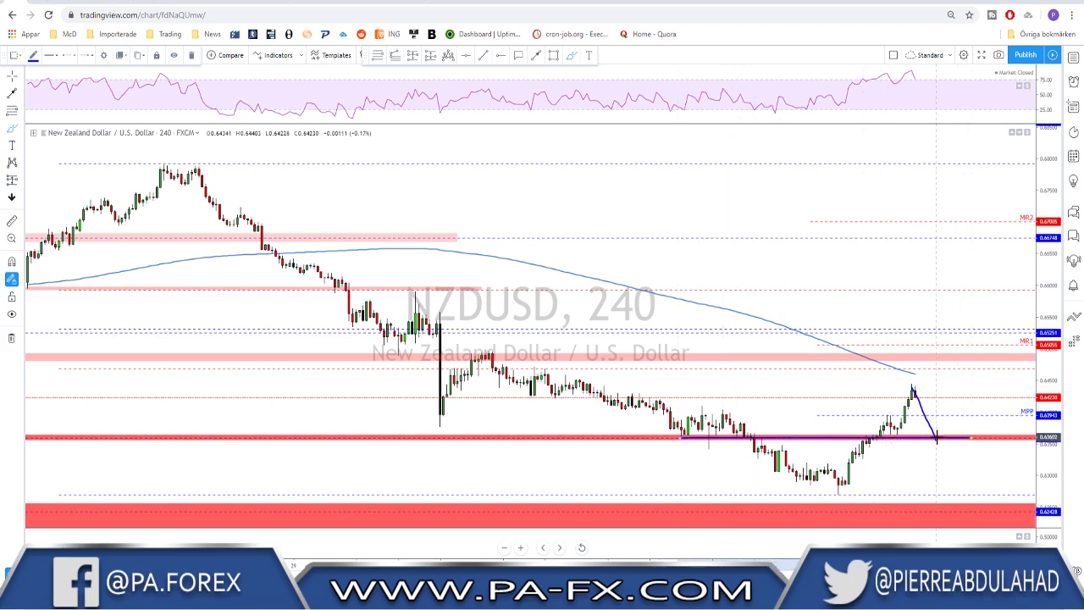
drag(935, 439, 961, 356)
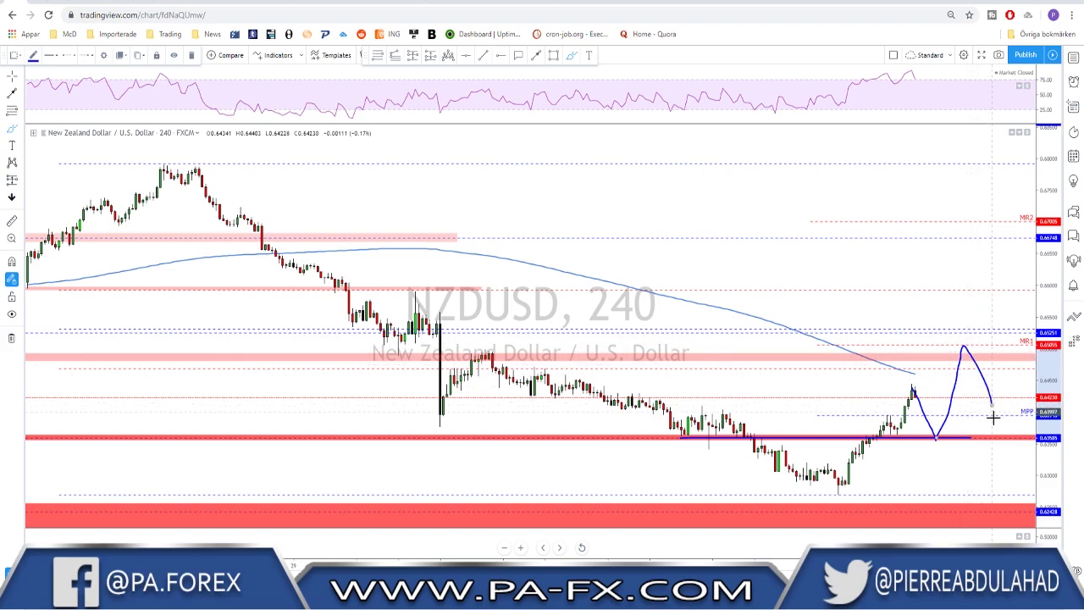
key(ctrl+z)
key(ctrl+z)
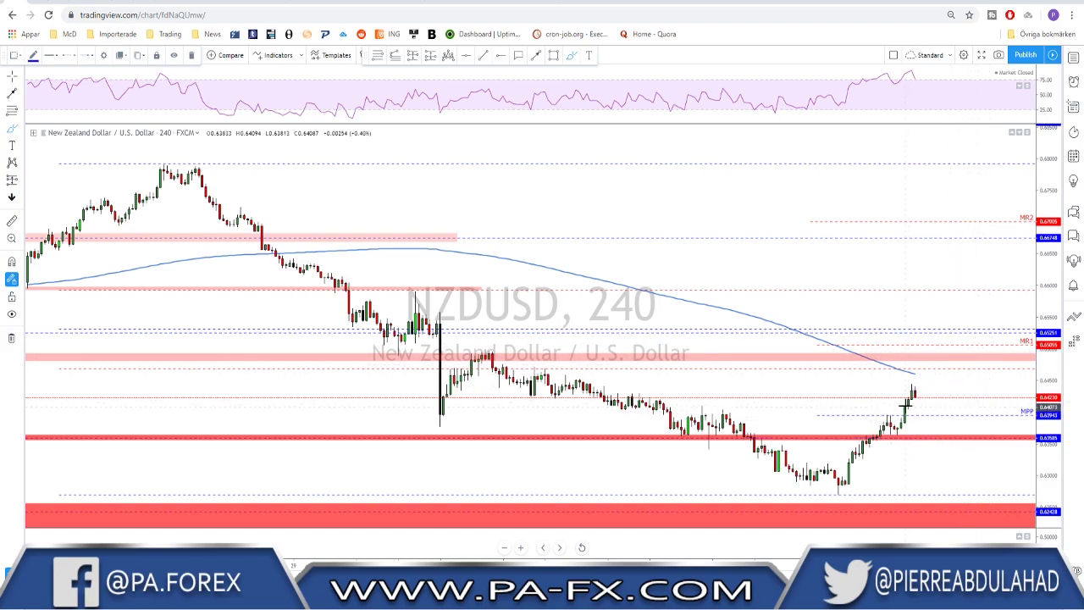
scroll(904, 398, down, 2)
key(Escape)
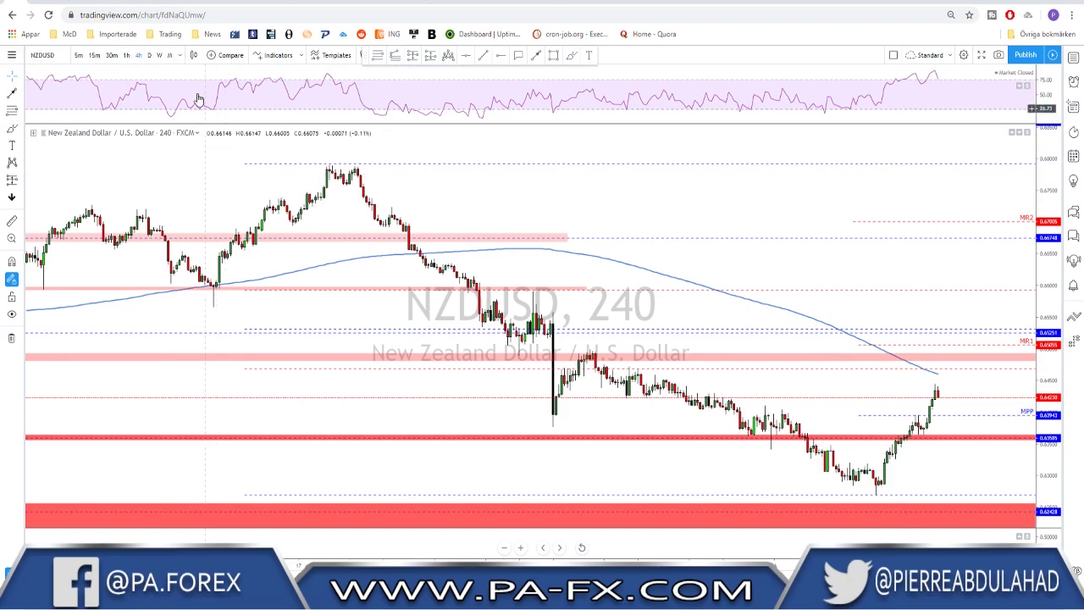
Switch NZDUSD to the 1-hour timeframe and frame the latest rally
click(126, 55)
scroll(847, 271, down, 3)
right_click(896, 268)
mouse_move(906, 336)
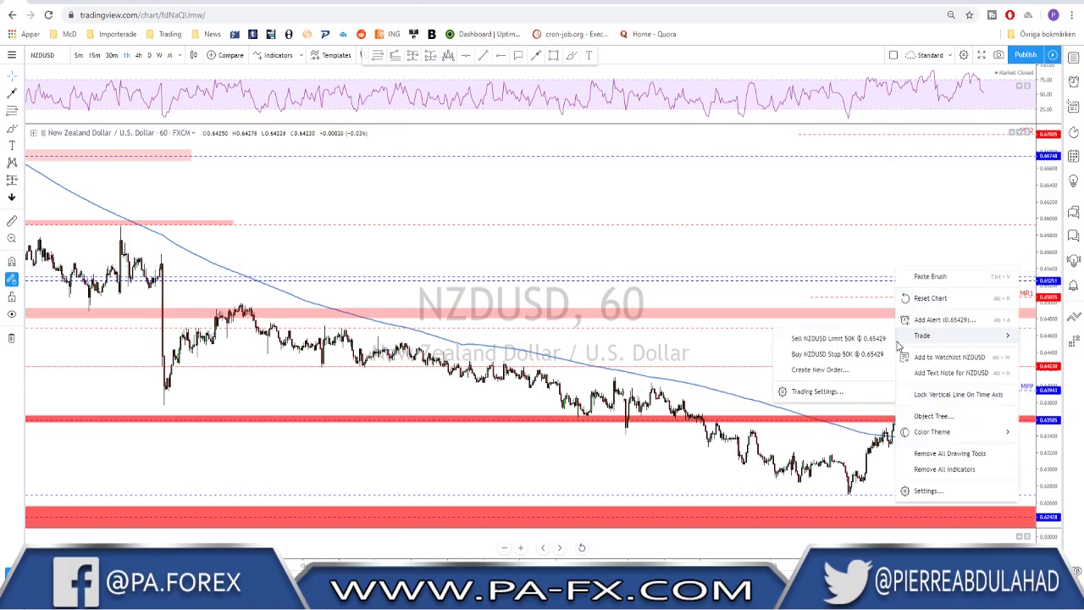
click(799, 229)
scroll(799, 229, up, 5)
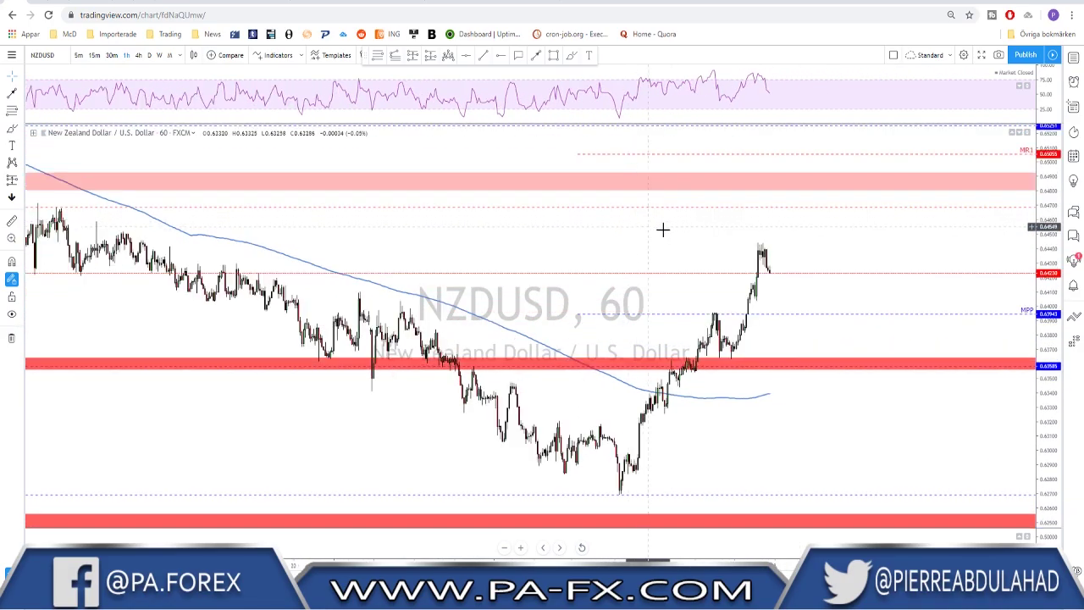
Brush an oval around the 1-hour NZDUSD rally and a line across the two RSI peaks, and undo both
mouse_move(764, 226)
mouse_down()
mouse_move(661, 329)
mouse_move(632, 453)
mouse_move(779, 261)
mouse_move(788, 223)
mouse_move(765, 228)
mouse_up()
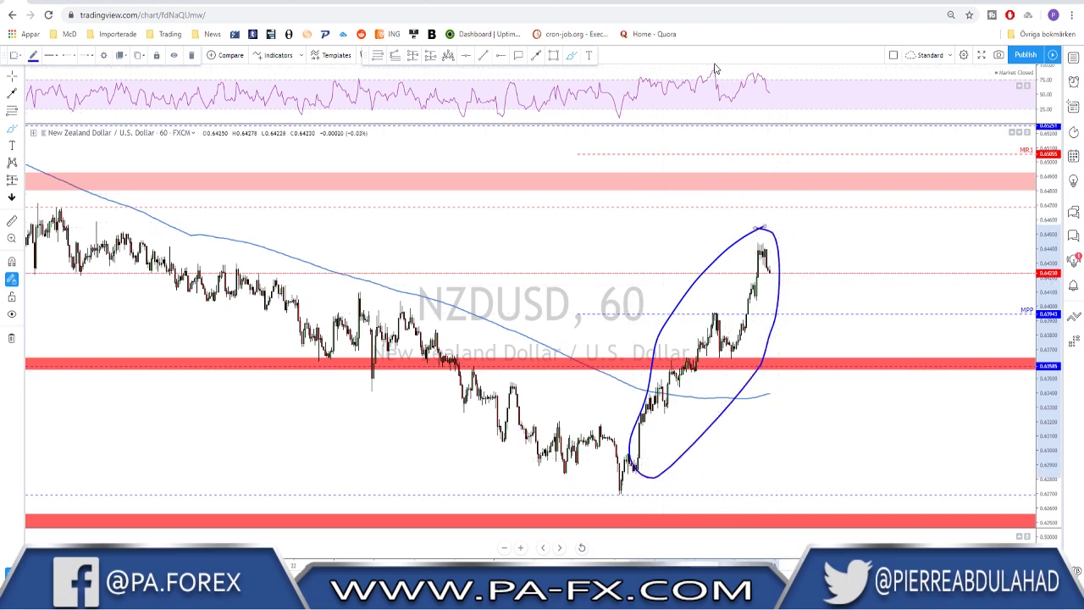
mouse_move(706, 68)
mouse_down()
mouse_move(774, 72)
mouse_move(717, 74)
mouse_up()
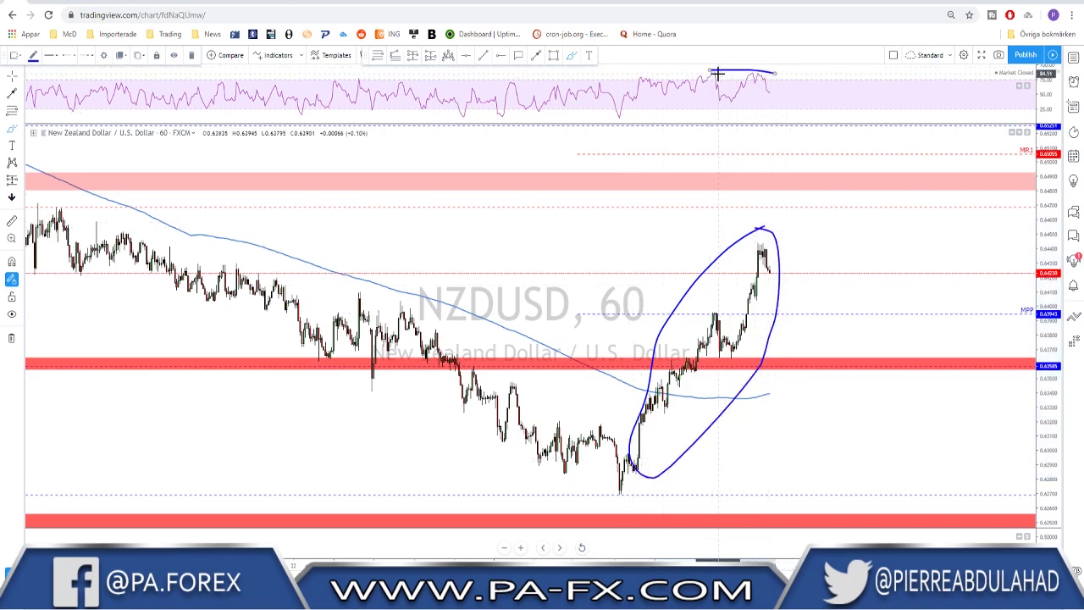
key(ctrl+z)
key(ctrl+z)
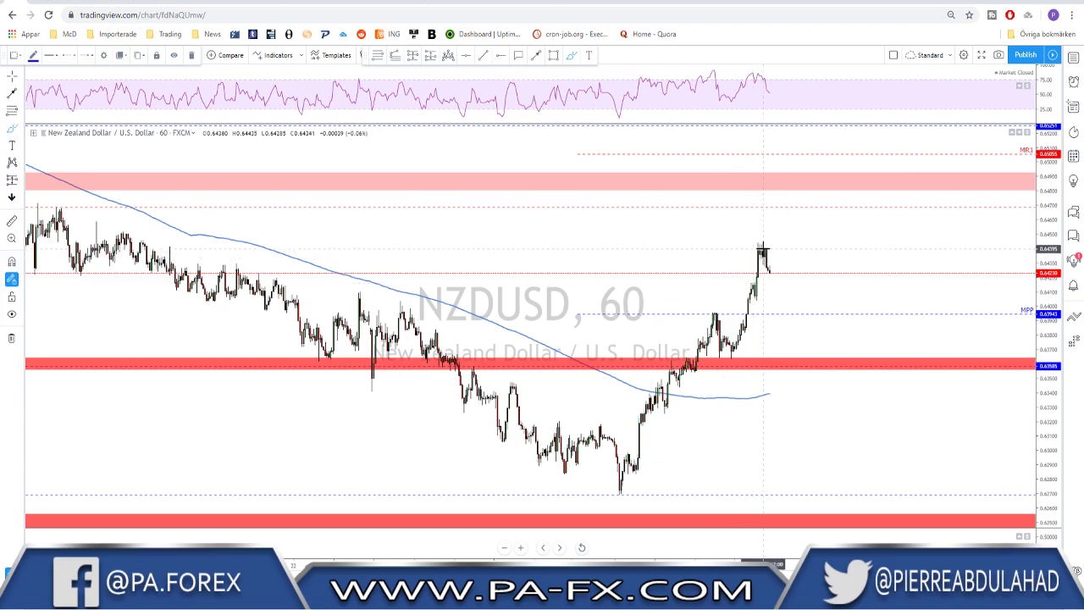
Brush a projected drop through MPP to the red zone, a circle and line at the previous high, and a line along the zone
drag(762, 245, 791, 316)
mouse_move(716, 305)
mouse_down()
mouse_move(704, 322)
mouse_move(711, 307)
mouse_move(818, 315)
mouse_move(815, 368)
mouse_up()
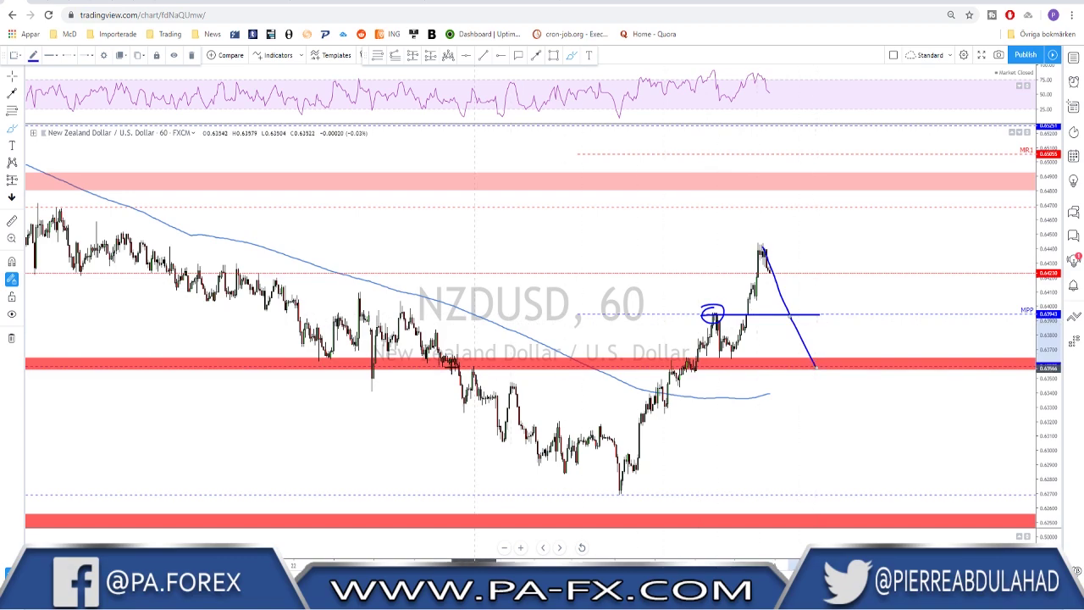
mouse_move(347, 366)
mouse_down()
mouse_move(835, 379)
mouse_move(868, 227)
mouse_up()
Undo the brushed projection, circle and level lines on the 1-hour NZDUSD chart
key(ctrl+z)
key(ctrl+z)
key(ctrl+z)
key(ctrl+z)
key(ctrl+z)
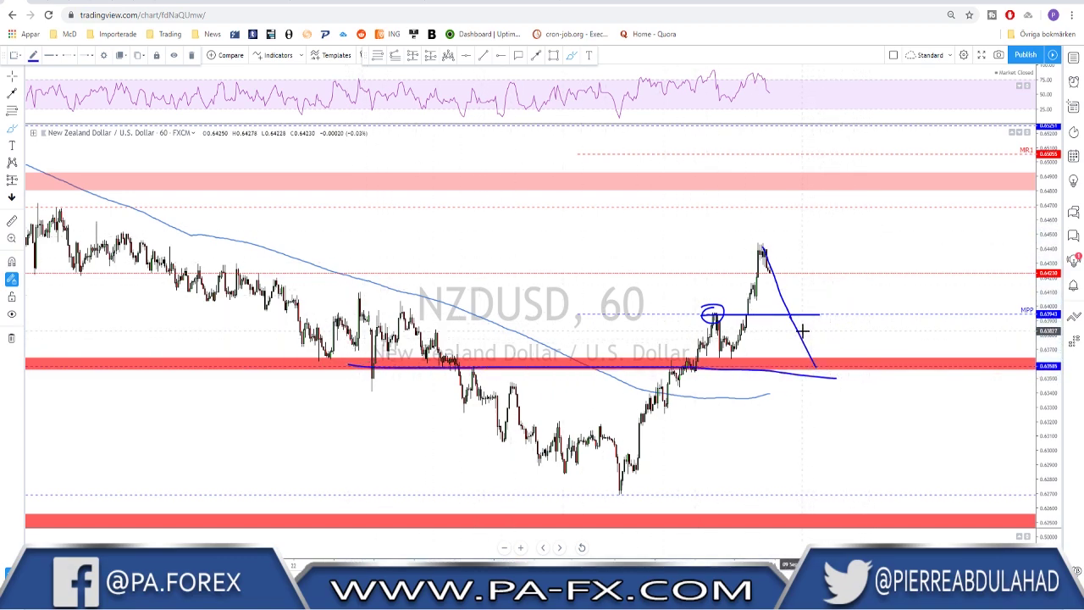
Brush a short stroke near the upper pink zone, and undo it together with the remaining brushed marks on the chart
mouse_move(870, 161)
mouse_down()
mouse_move(850, 201)
mouse_move(853, 187)
mouse_up()
key(ctrl+z)
key(ctrl+z)
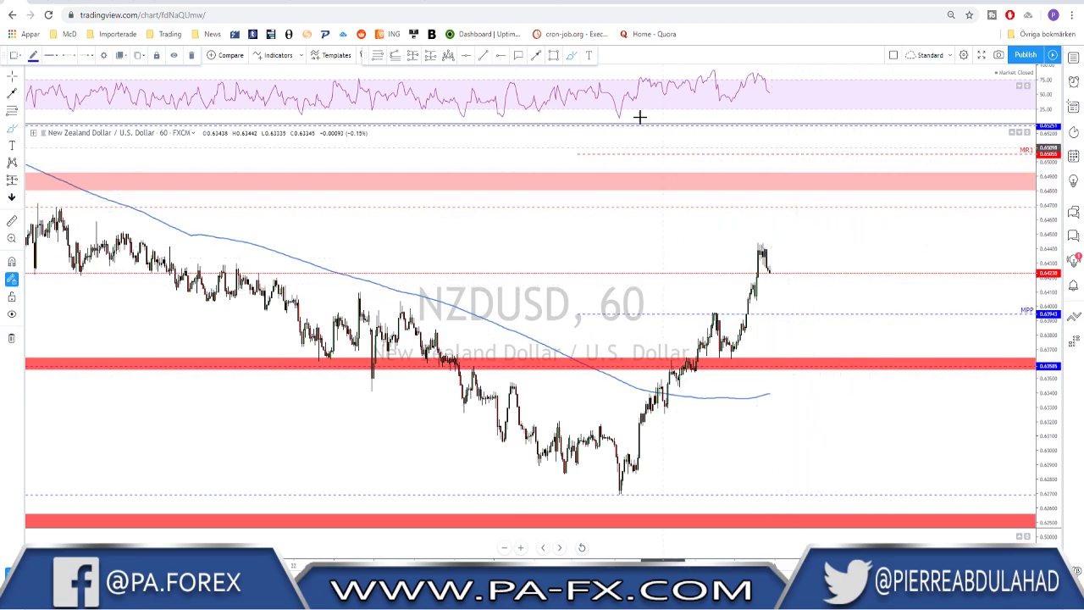
Place a Fibonacci retracement on the 1-hour NZDUSD rally from its swing low up to the latest high
click(378, 56)
click(616, 493)
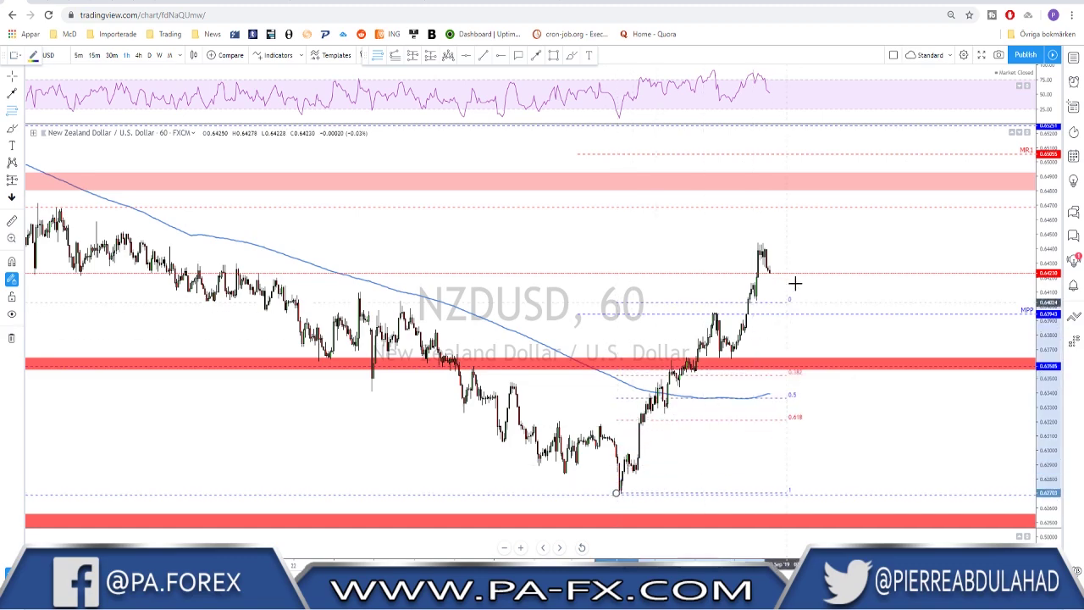
click(822, 243)
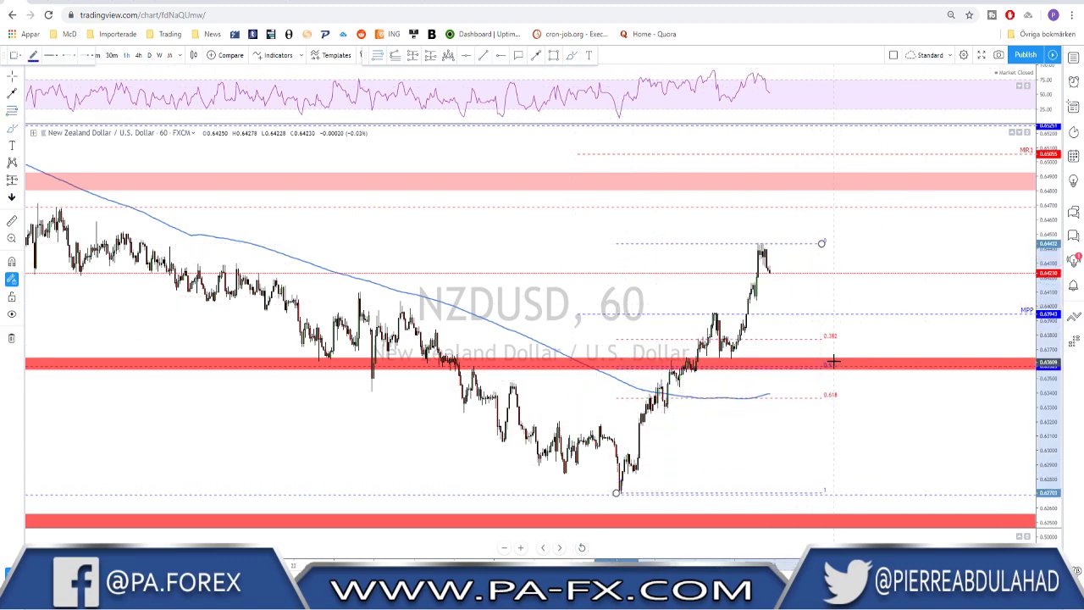
Brush a circle at the 0.5 retracement, a line along the red zone, and a projected drop there, rally to the pink zone and pullback
mouse_move(834, 358)
mouse_down()
mouse_move(812, 366)
mouse_move(832, 357)
mouse_up()
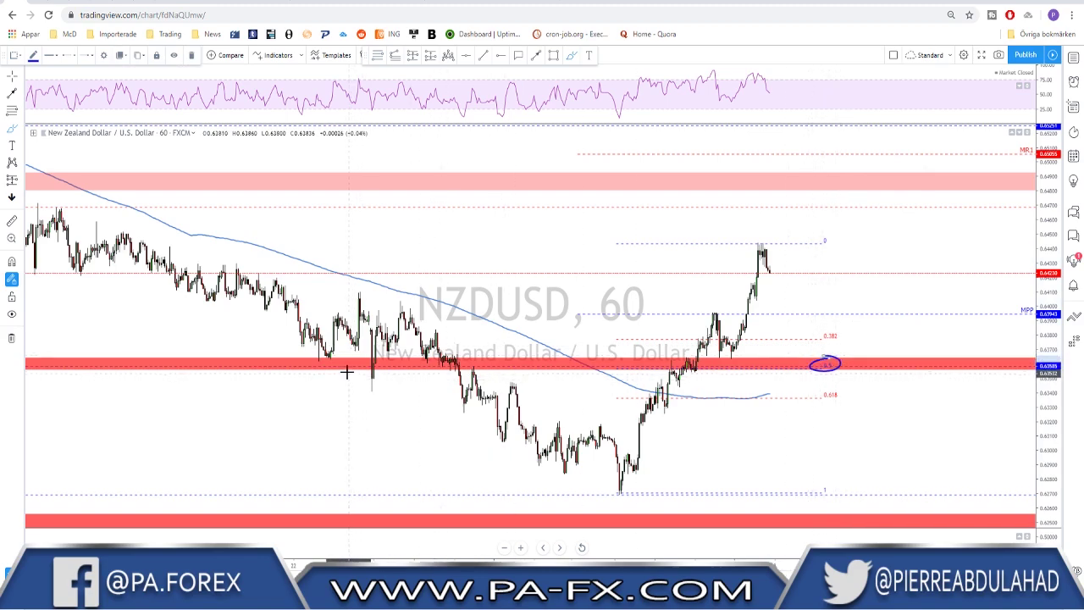
drag(345, 363, 839, 363)
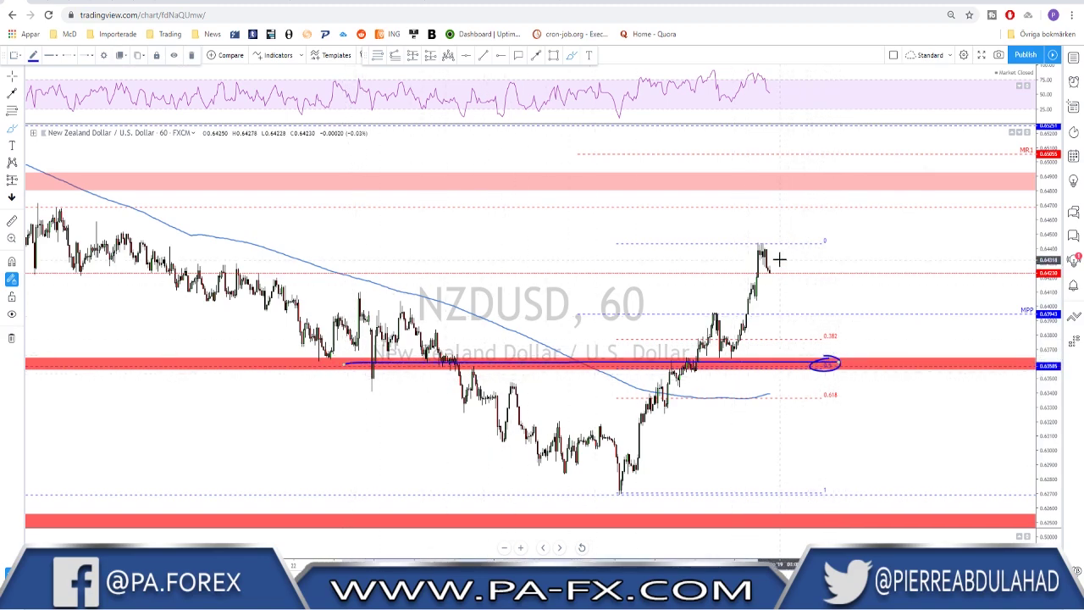
mouse_move(767, 253)
mouse_down()
mouse_move(834, 369)
mouse_move(890, 174)
mouse_move(941, 256)
mouse_up()
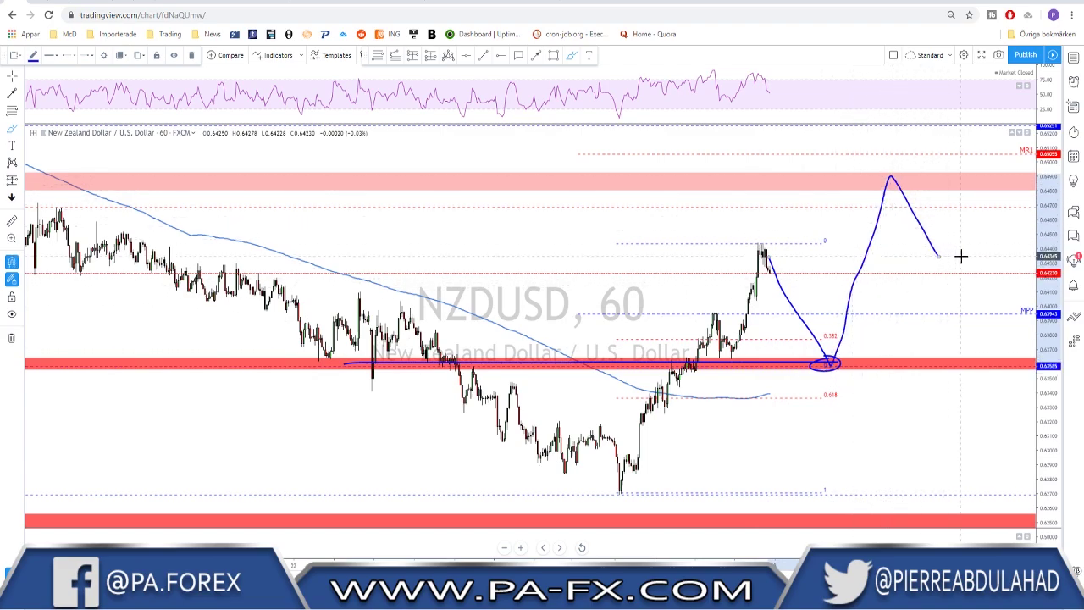
Undo the projected price path, the red-zone line and the circle at the 0.5 retracement, keeping the Fibonacci retracement
key(ctrl+z)
key(ctrl+z)
key(ctrl+z)
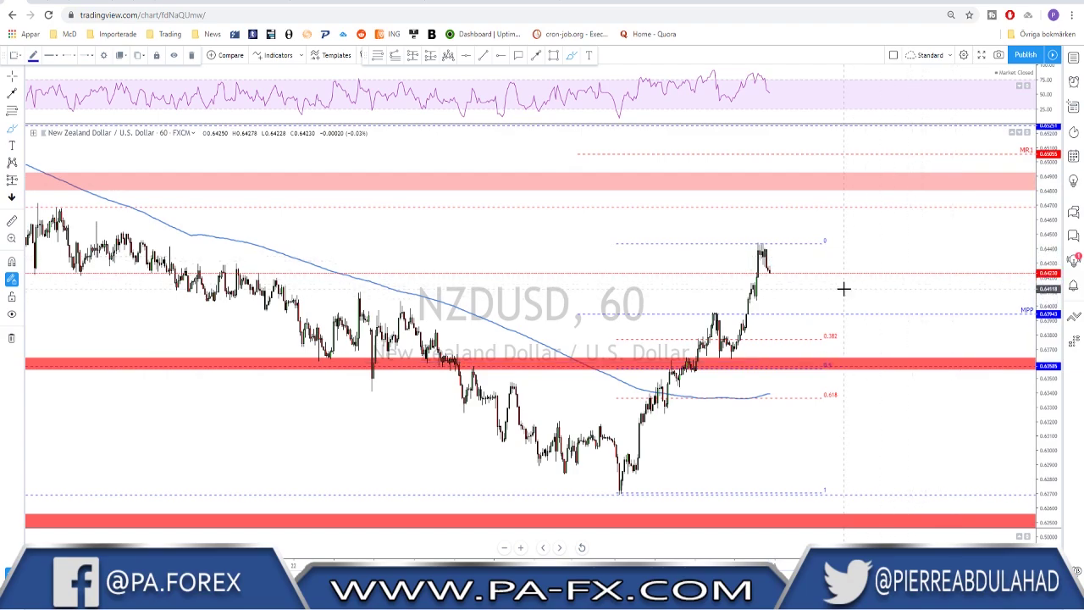